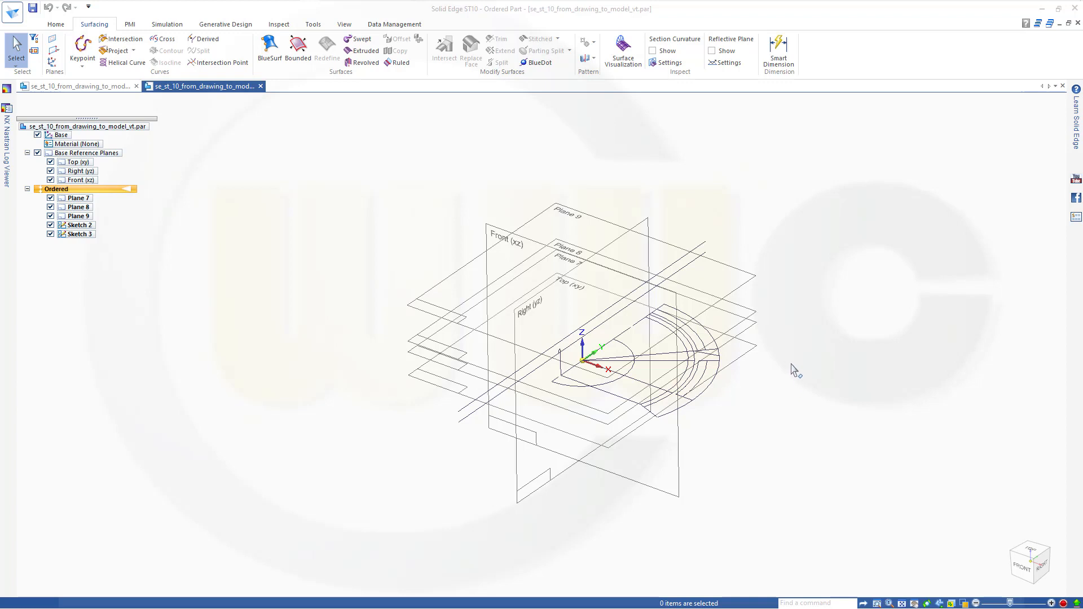
# Step: Consult the part's PDF drawing in Acrobat Reader and extrude the inner semicircular sketch arc, selected as a single element, 40 mm upward as a surface
pyautogui.hotkey('alt', 'Tab')
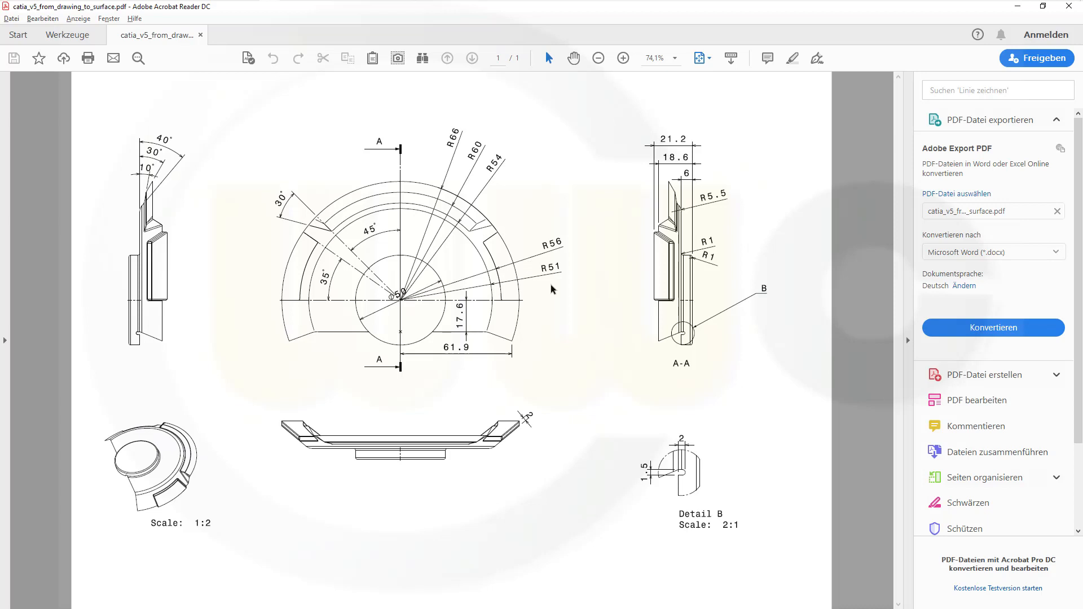
pyautogui.hotkey('alt', 'Tab')
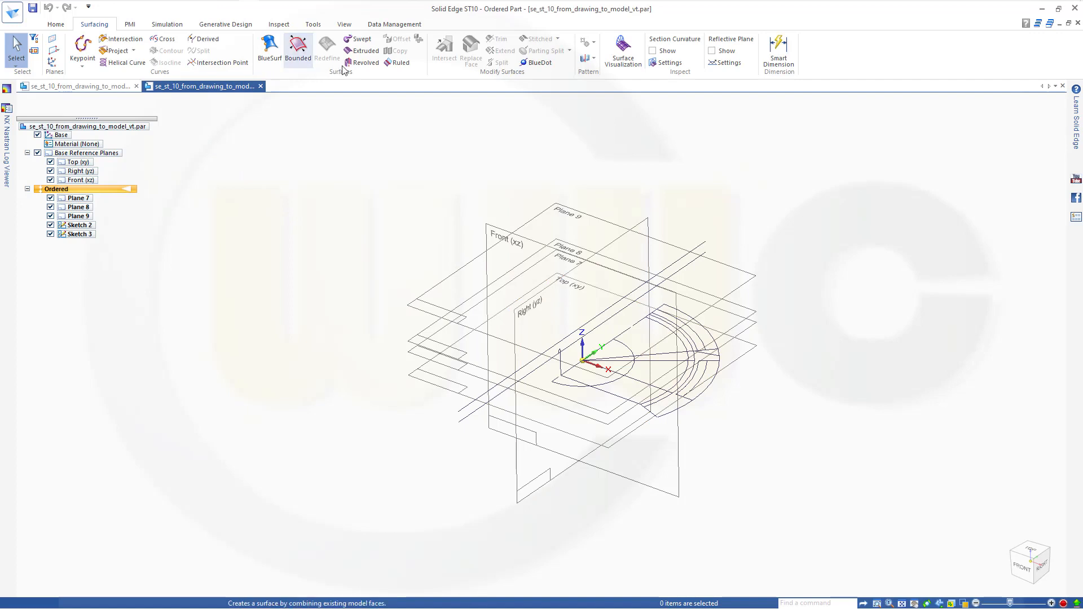
pyautogui.click(362, 50)
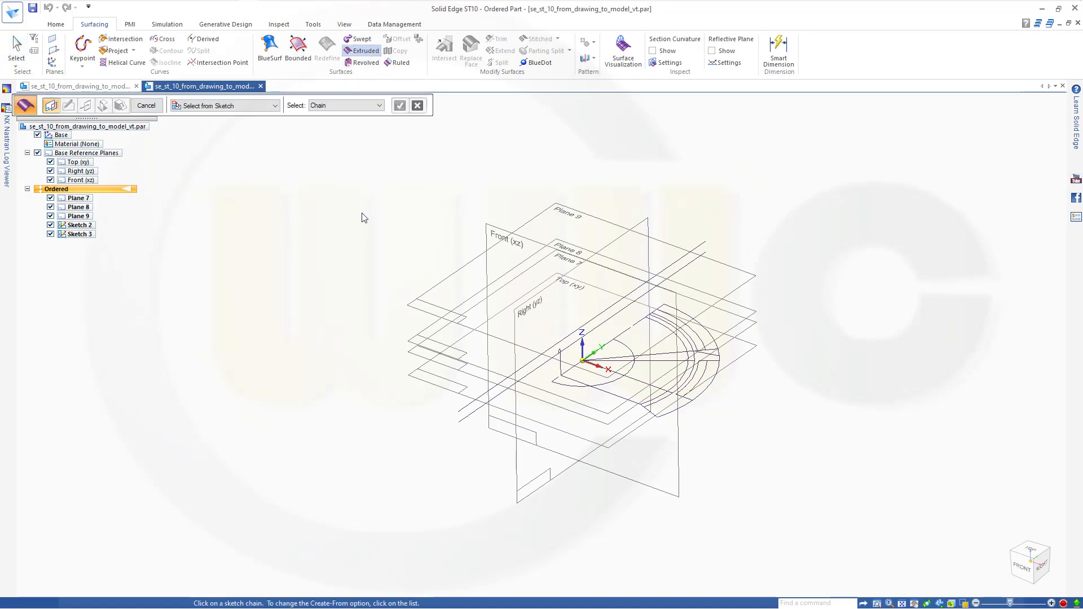
pyautogui.click(367, 108)
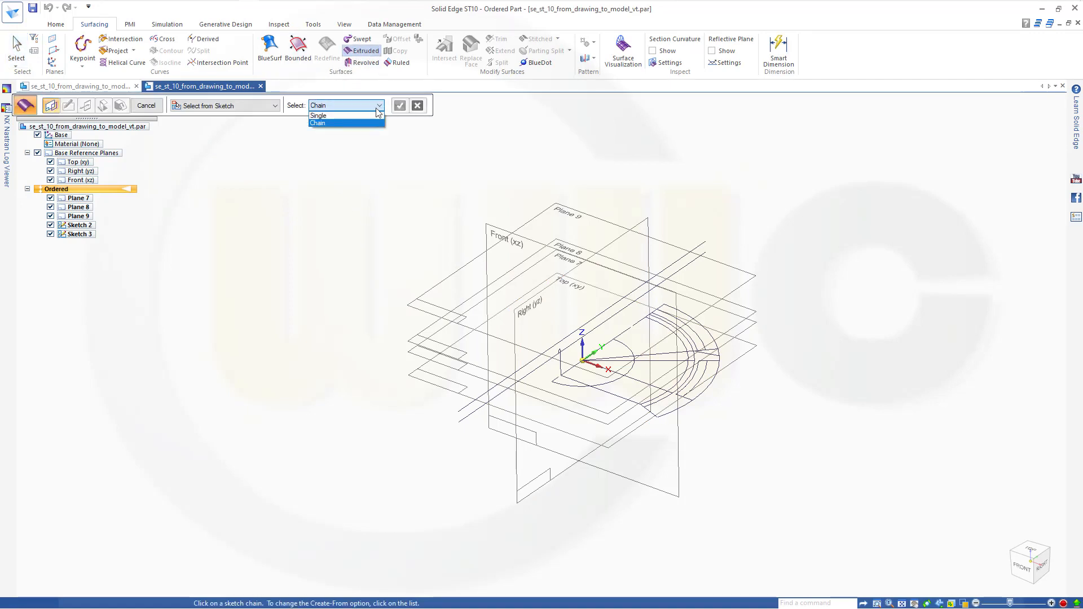
pyautogui.click(354, 120)
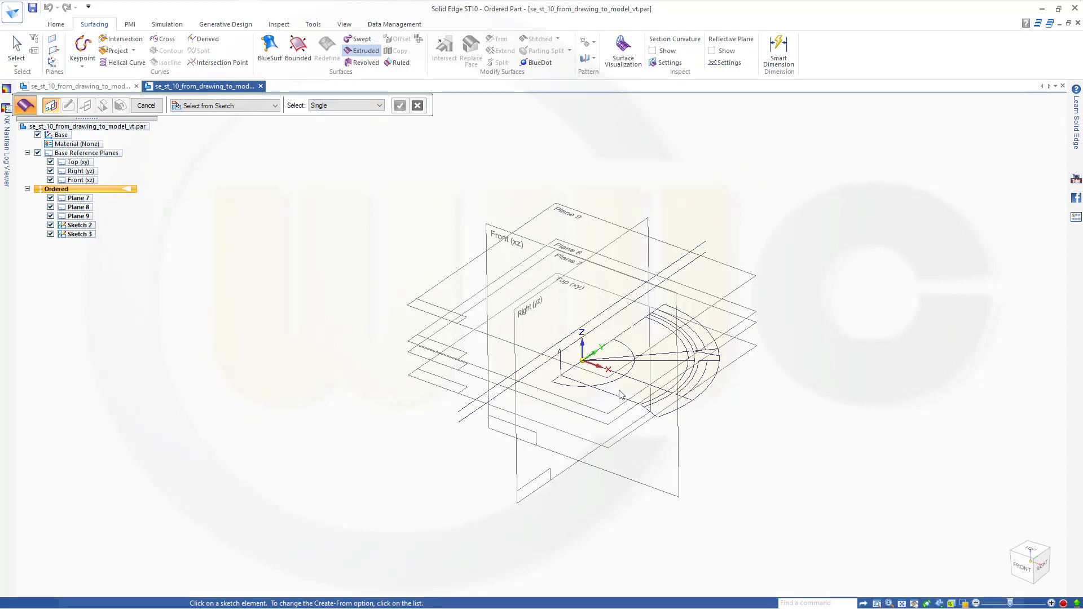
pyautogui.click(578, 387)
pyautogui.click(401, 106)
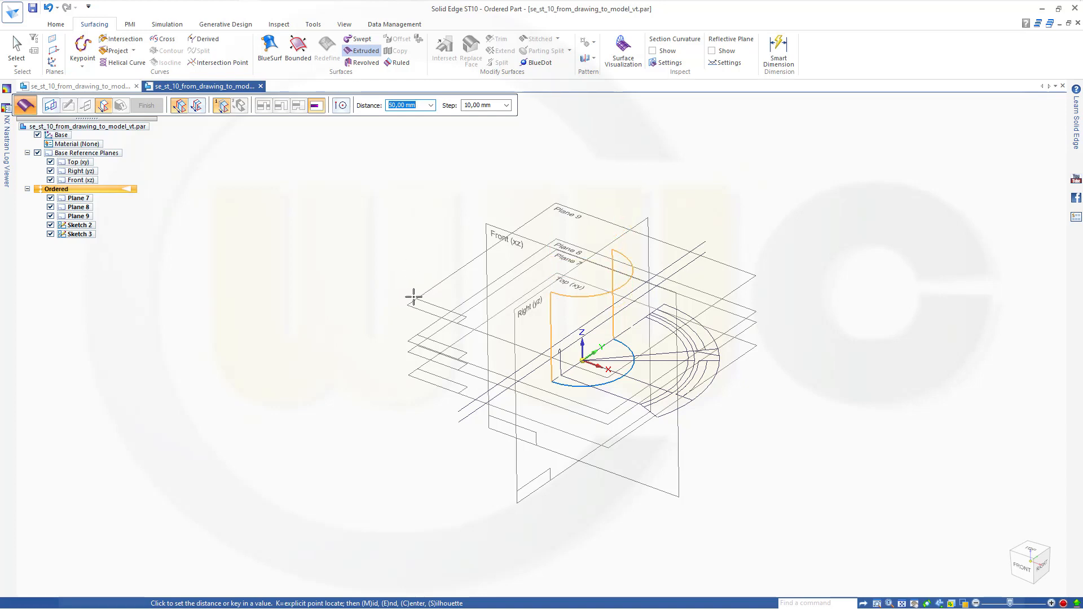
pyautogui.write('40')
pyautogui.press('Return')
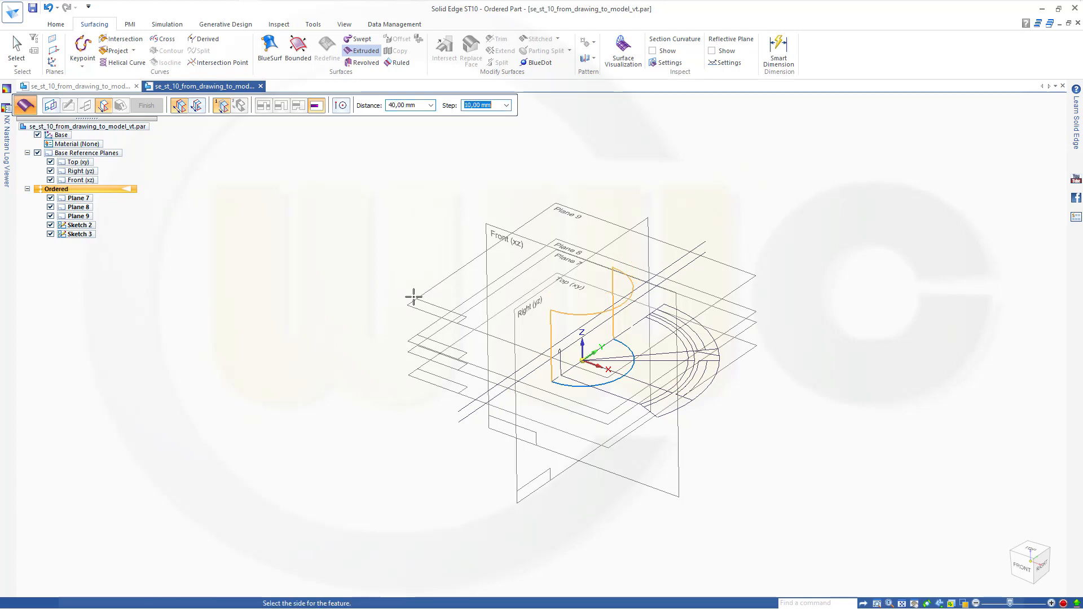
pyautogui.click(476, 184)
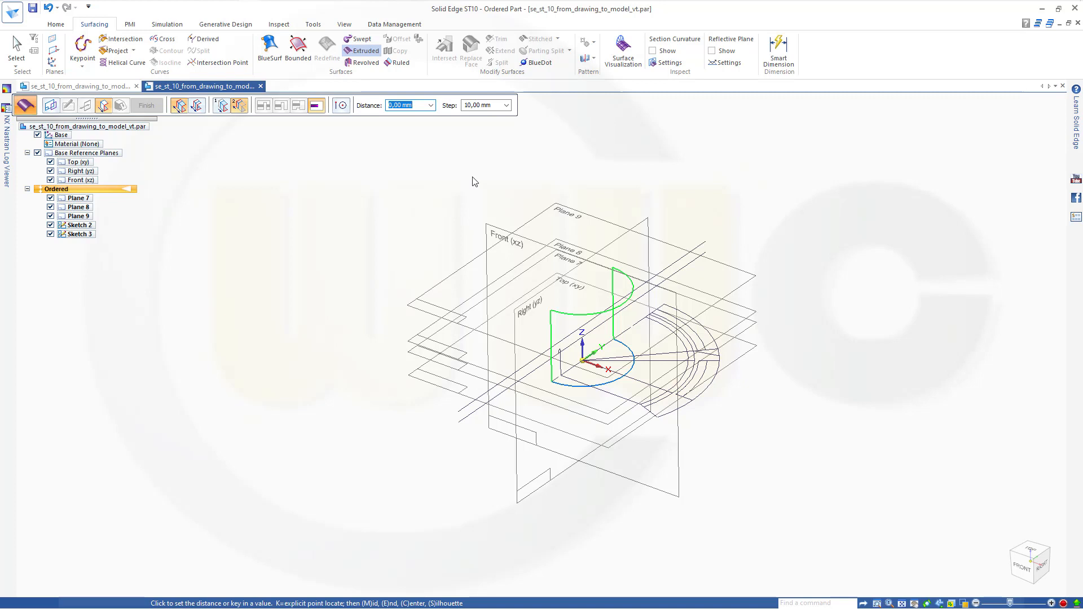
pyautogui.press('Return')
pyautogui.moveTo(473, 176); pyautogui.dragTo(475, 175, button='middle')
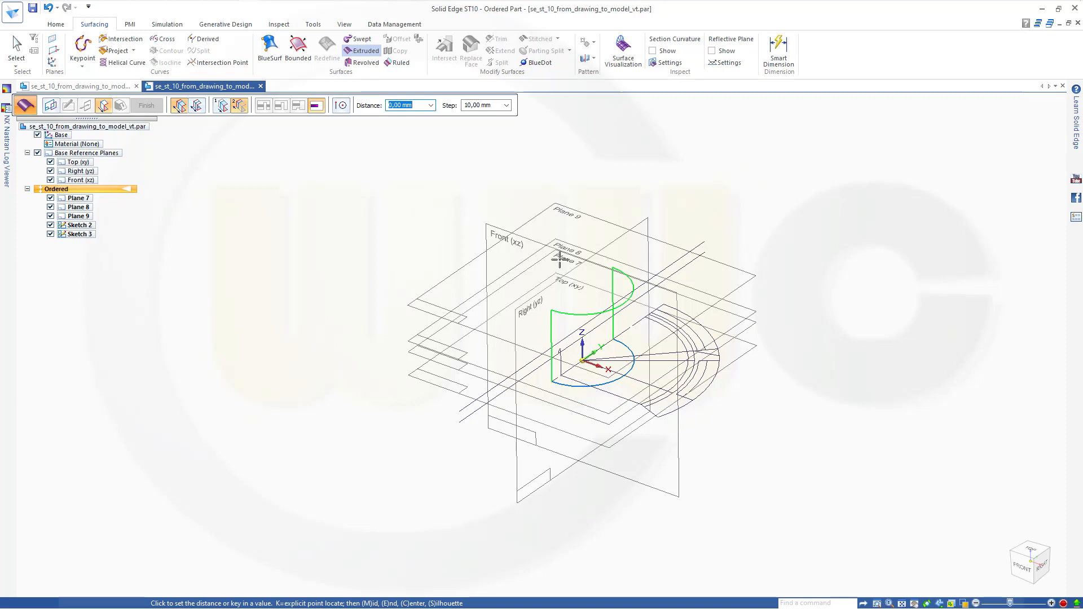
pyautogui.press('Escape')
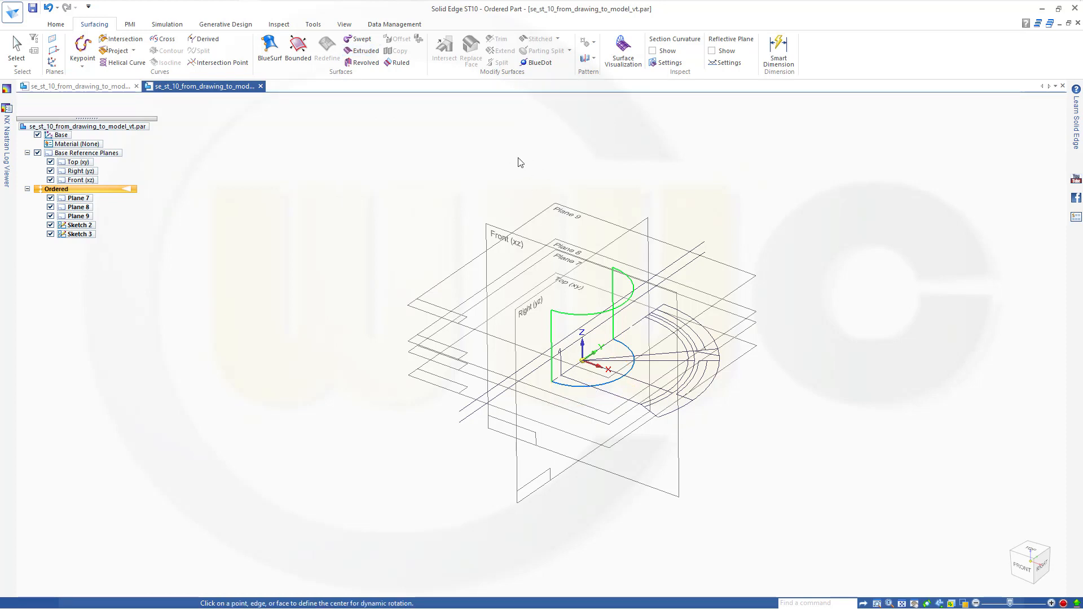
pyautogui.middleClick(517, 159)
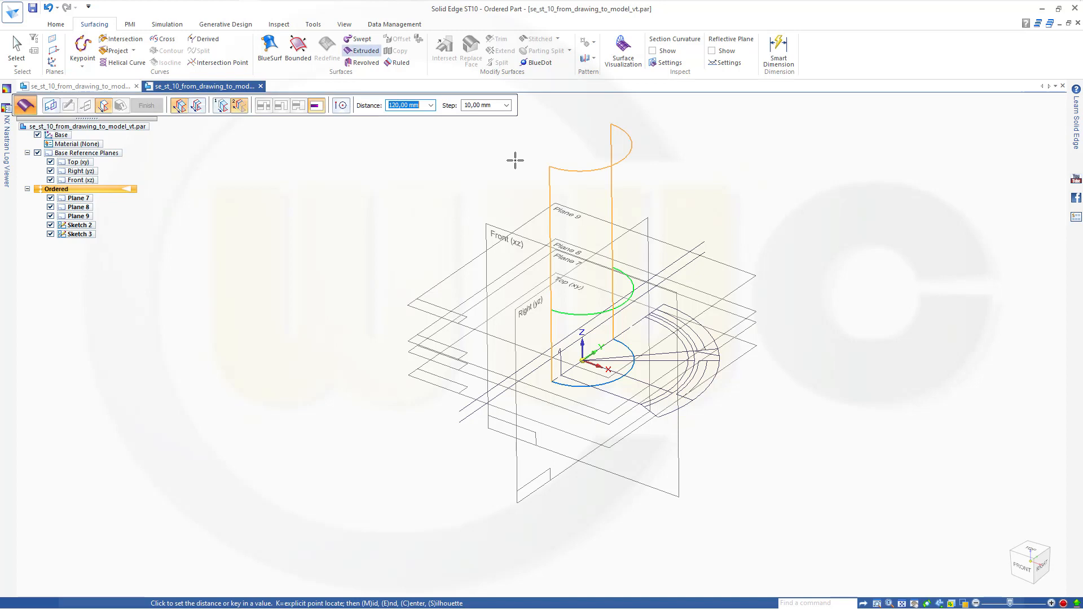
pyautogui.click(568, 301)
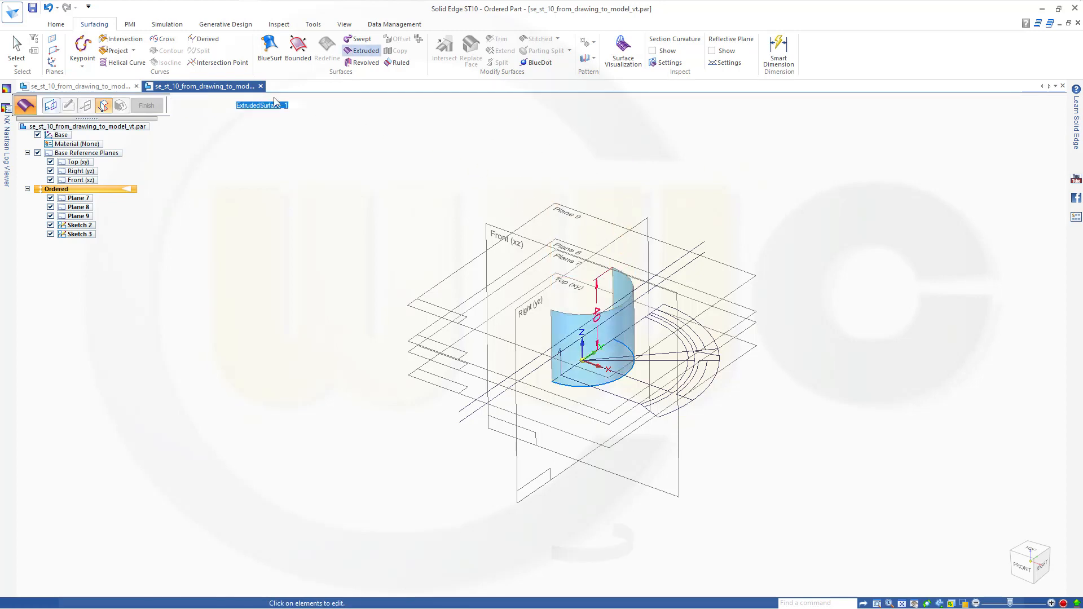
pyautogui.click(153, 107)
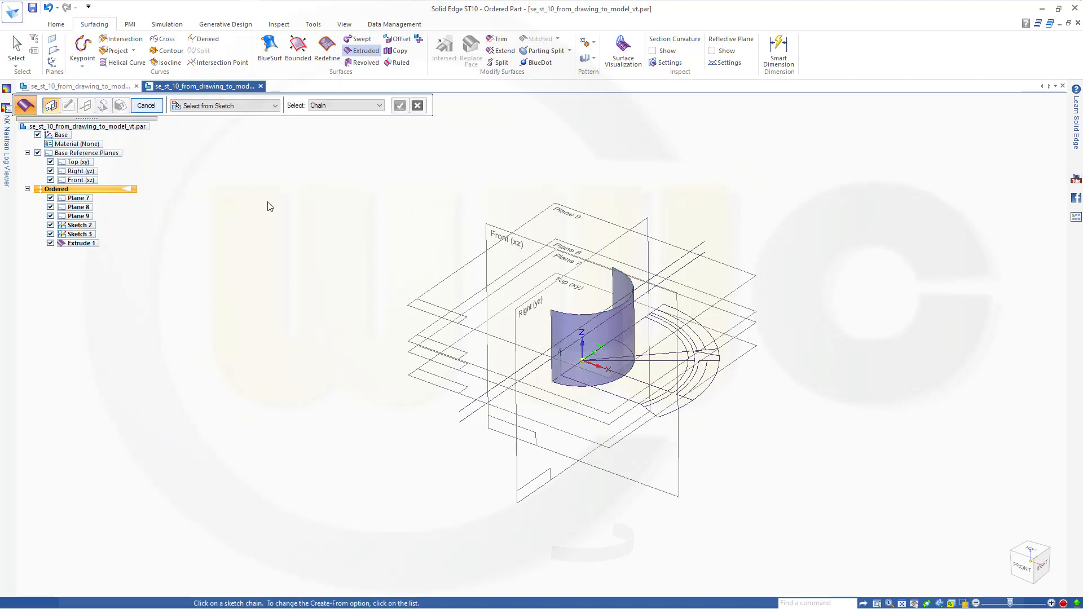
# Step: Extrude the upper of the two straight sketch lines 50 mm in the positive X direction as a flat surface crossing the curved one
pyautogui.moveTo(388, 265)
pyautogui.mouseDown(button='middle')
pyautogui.moveTo(399, 314)
pyautogui.moveTo(404, 240)
pyautogui.mouseUp(button='middle')
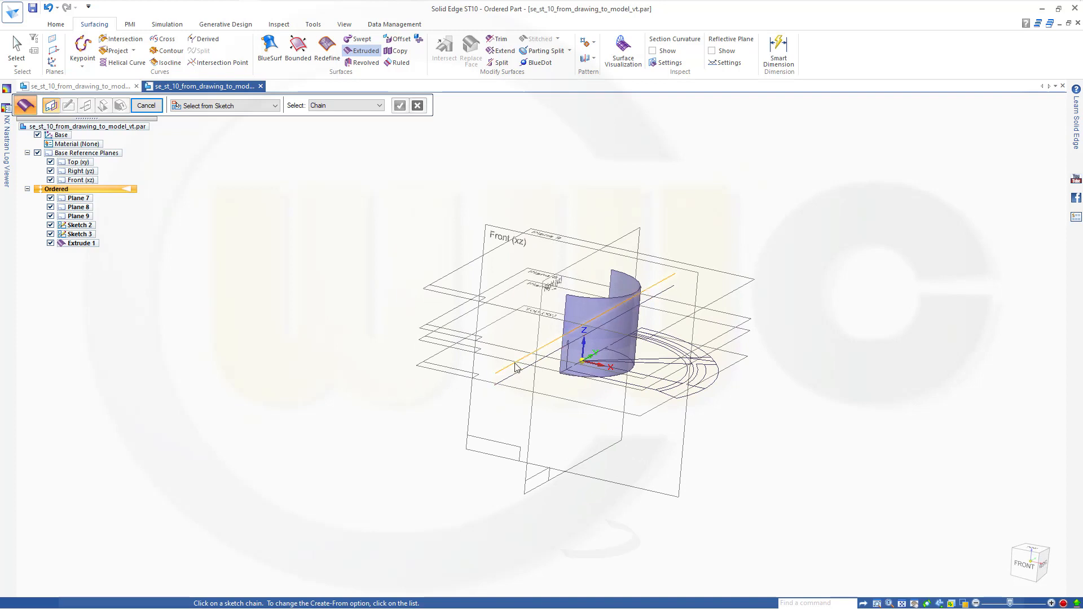
pyautogui.click(515, 368)
pyautogui.rightClick(351, 186)
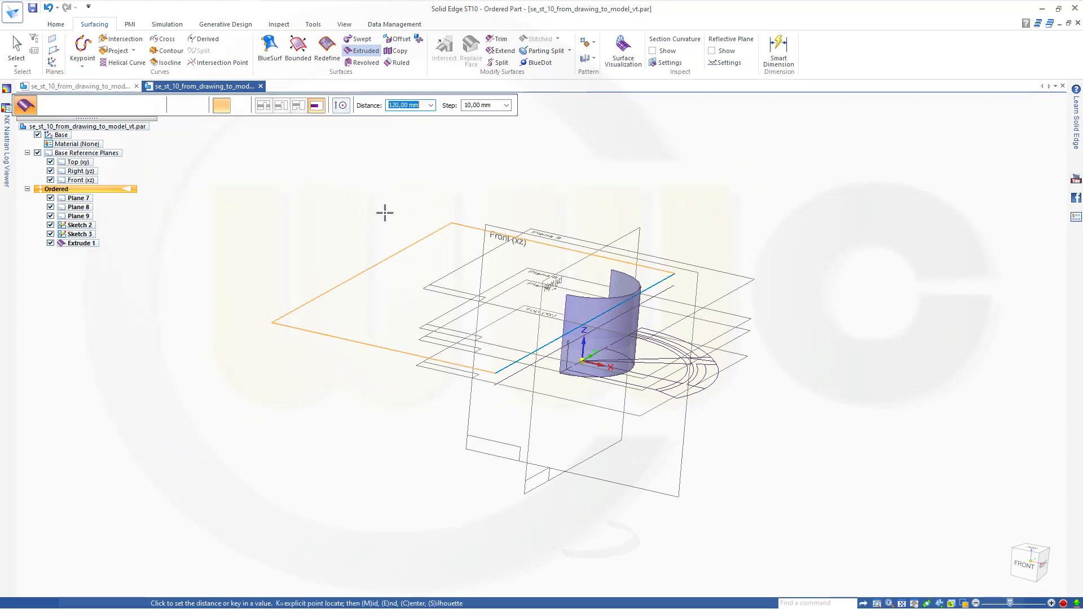
pyautogui.moveTo(711, 366); pyautogui.dragTo(708, 442, button='middle')
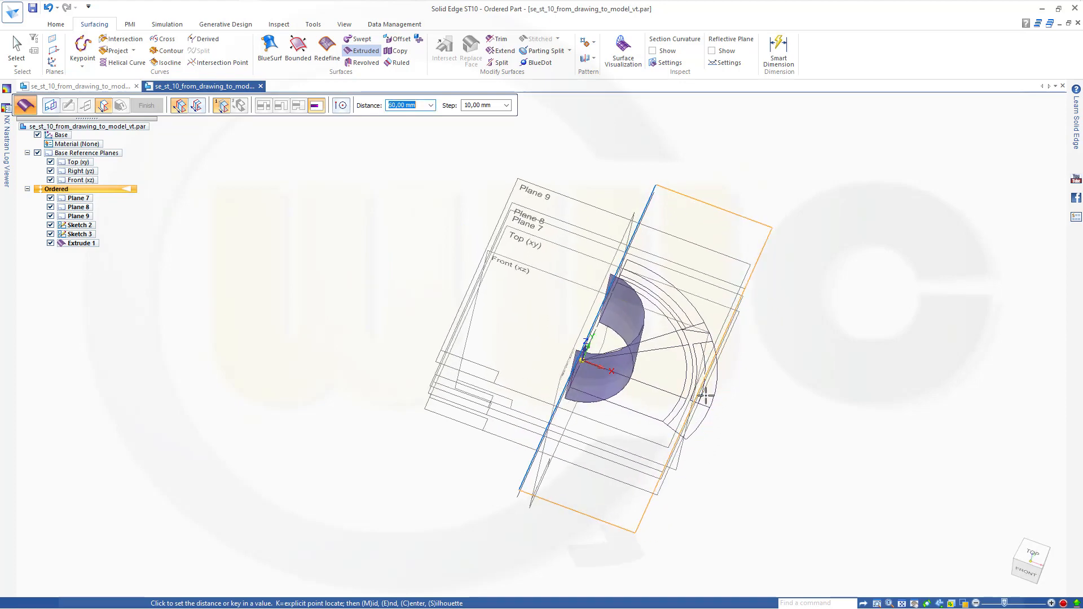
pyautogui.click(680, 387)
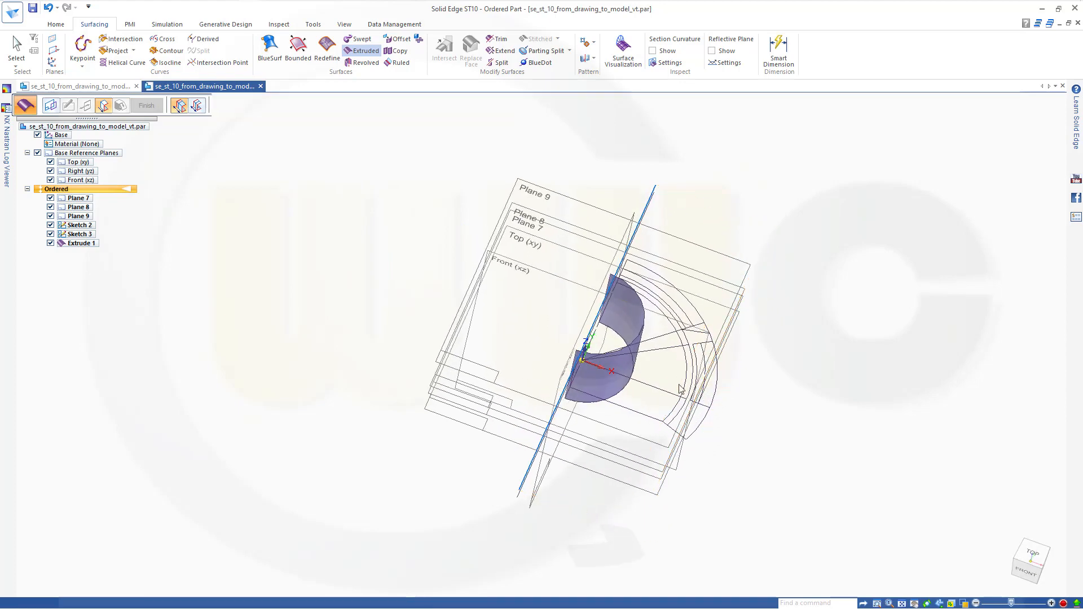
pyautogui.middleClick(696, 382)
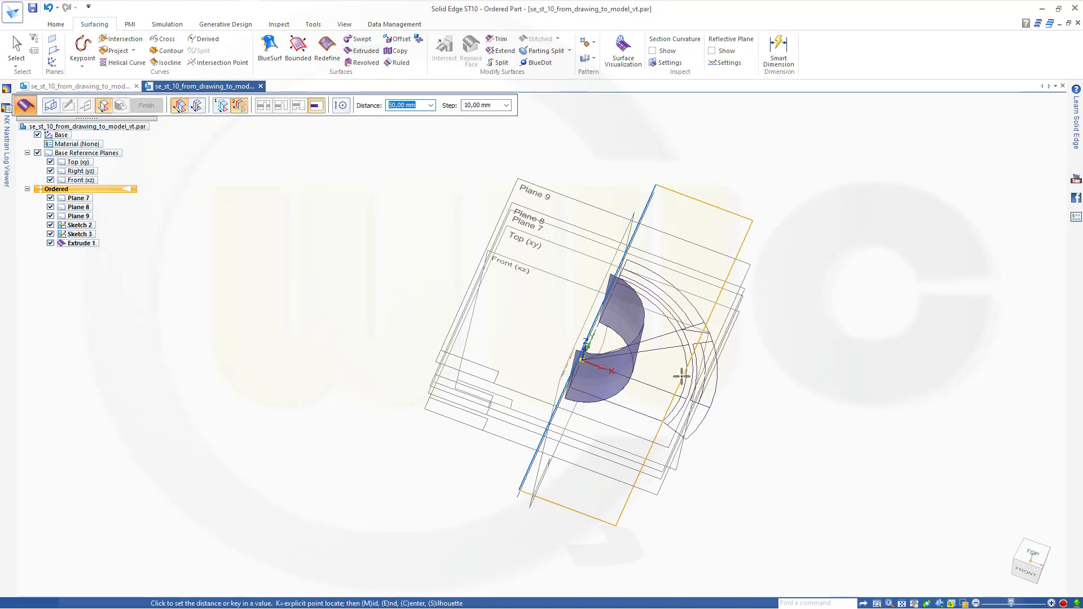
pyautogui.click(681, 377)
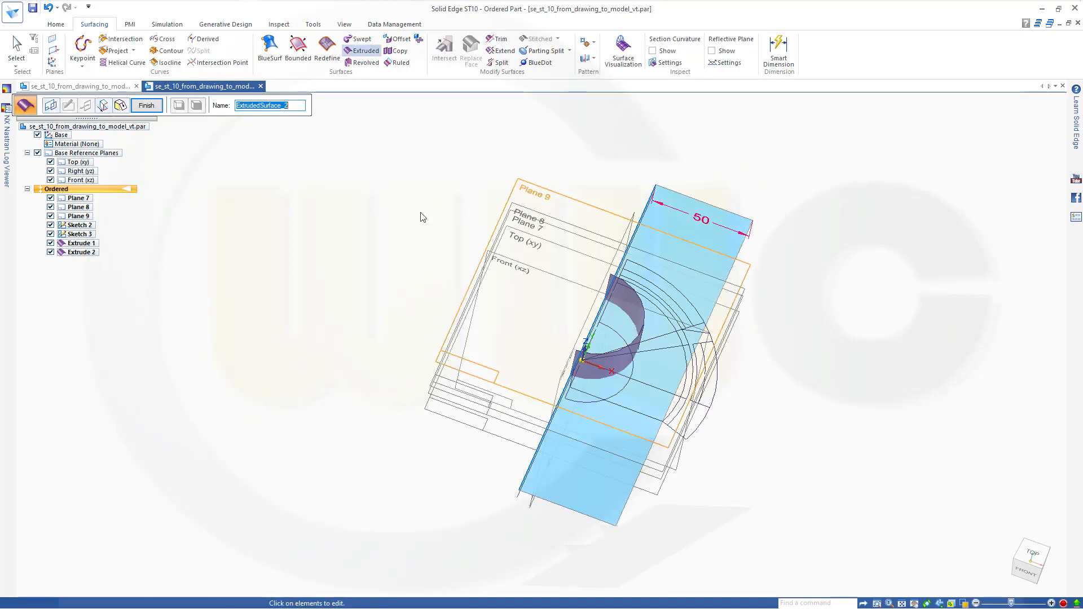
pyautogui.click(146, 106)
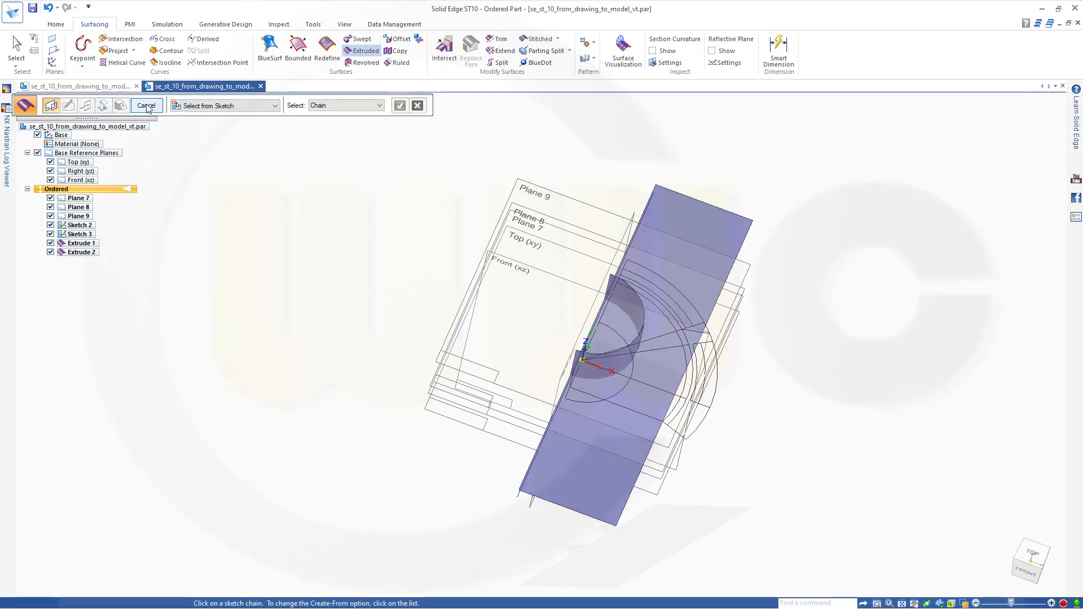
pyautogui.click(146, 106)
# Step: Configure the Round command to create a surface blend
pyautogui.moveTo(368, 286)
pyautogui.mouseDown(button='middle')
pyautogui.moveTo(399, 167)
pyautogui.moveTo(404, 242)
pyautogui.moveTo(364, 241)
pyautogui.mouseUp(button='middle')
pyautogui.moveTo(364, 241); pyautogui.dragTo(390, 241)
pyautogui.scroll(-1, 391, 242)
pyautogui.scroll(3, 415, 242)
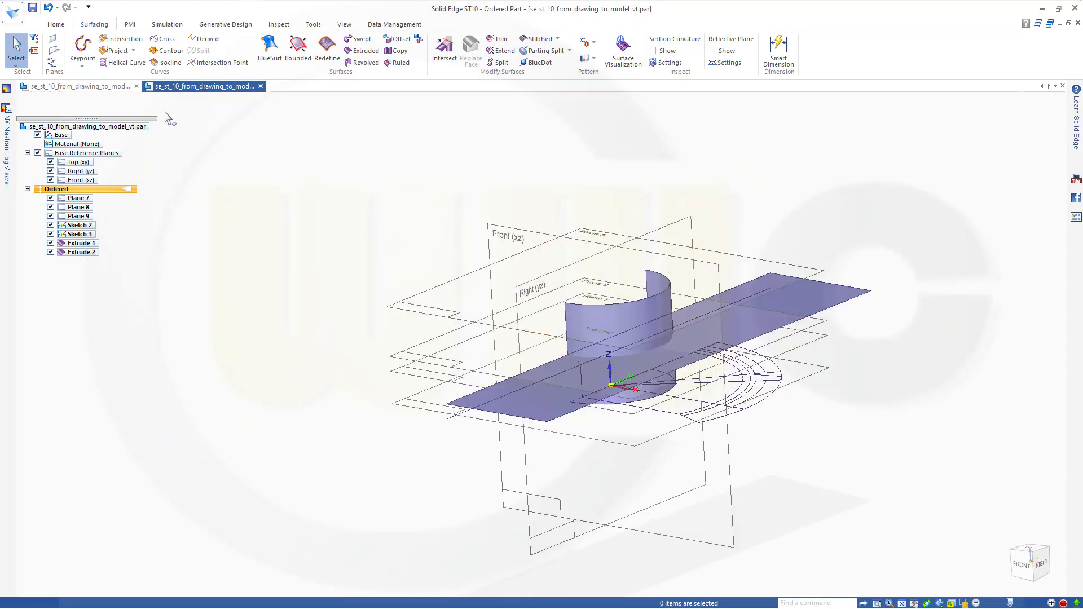
pyautogui.click(56, 26)
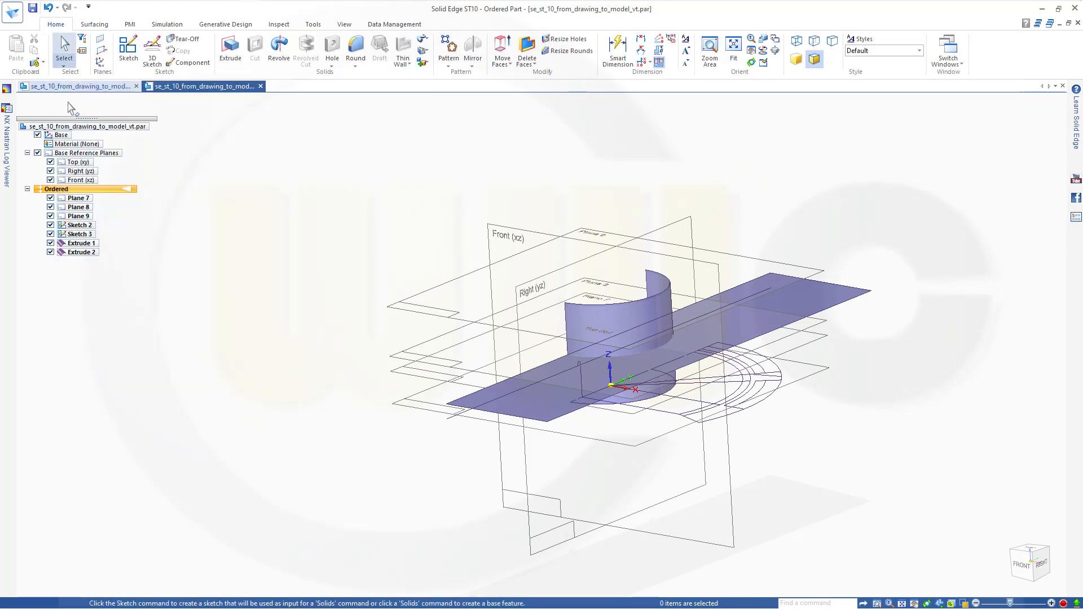
pyautogui.click(355, 50)
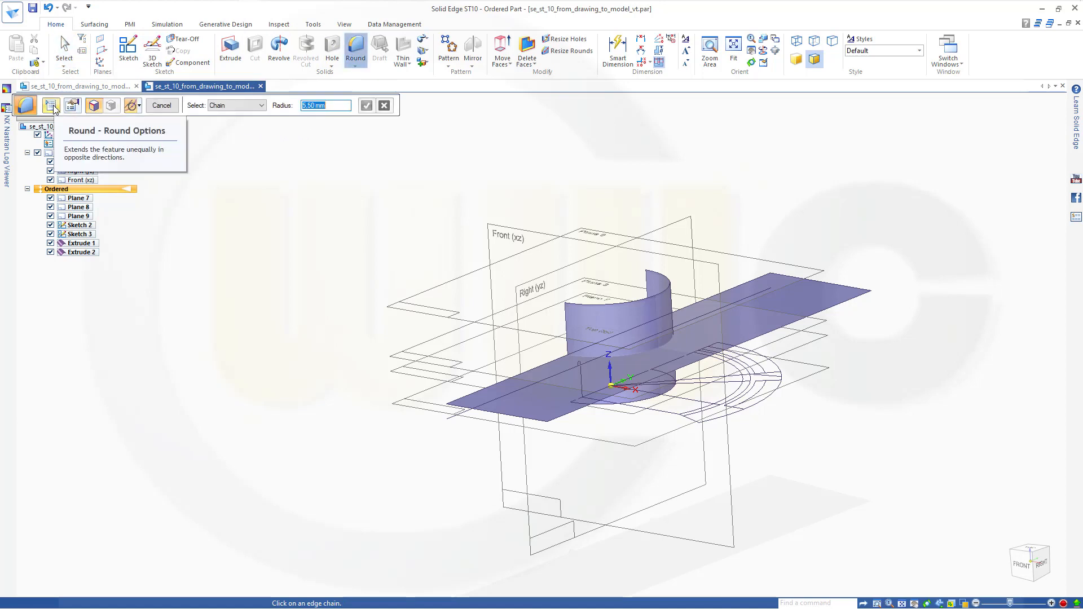
pyautogui.click(72, 106)
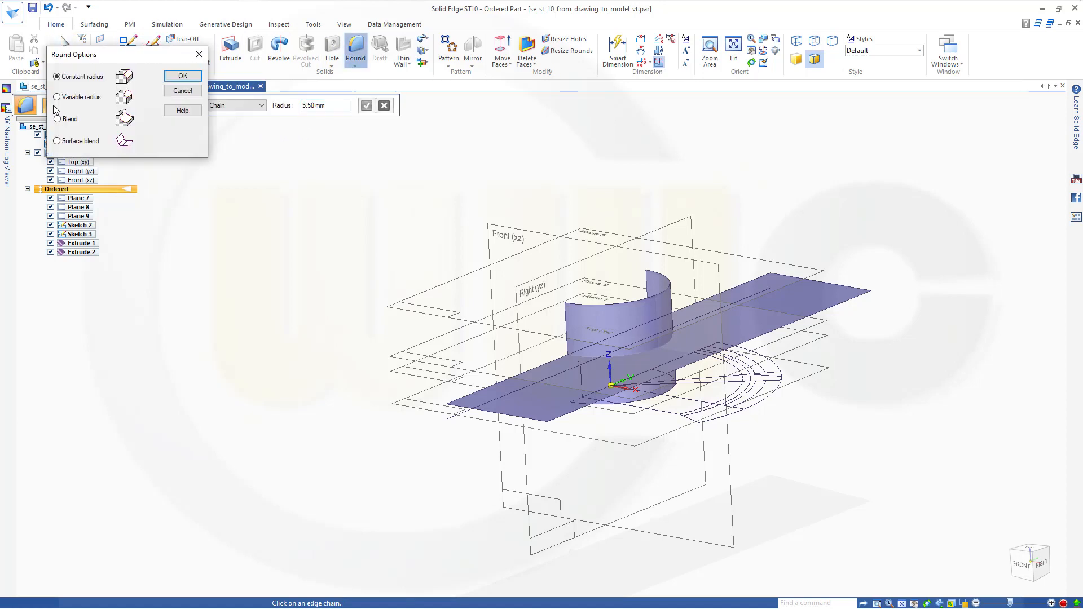
pyautogui.click(57, 141)
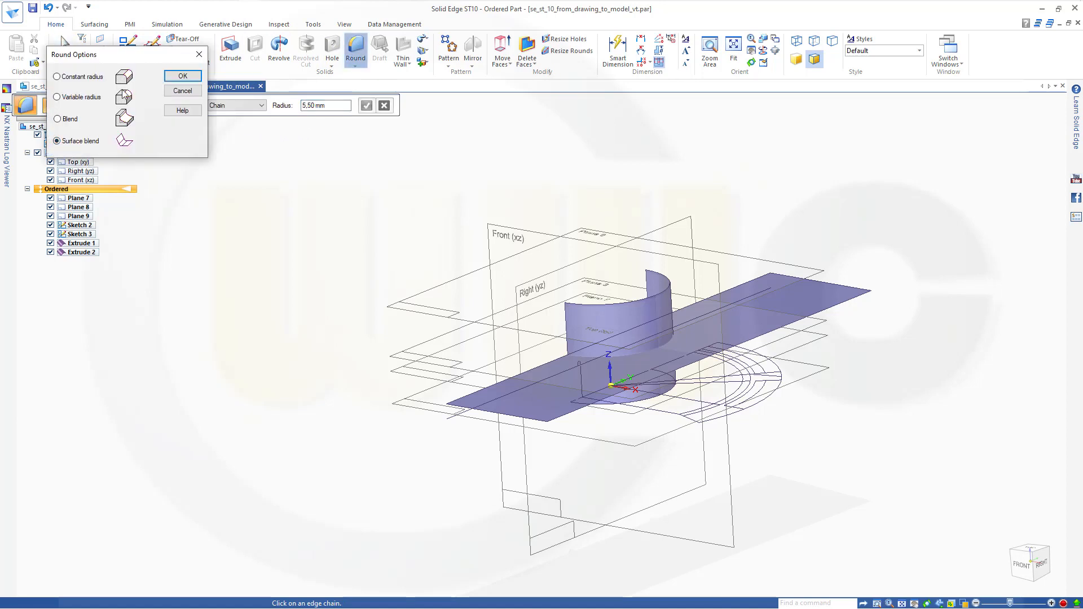
pyautogui.click(188, 78)
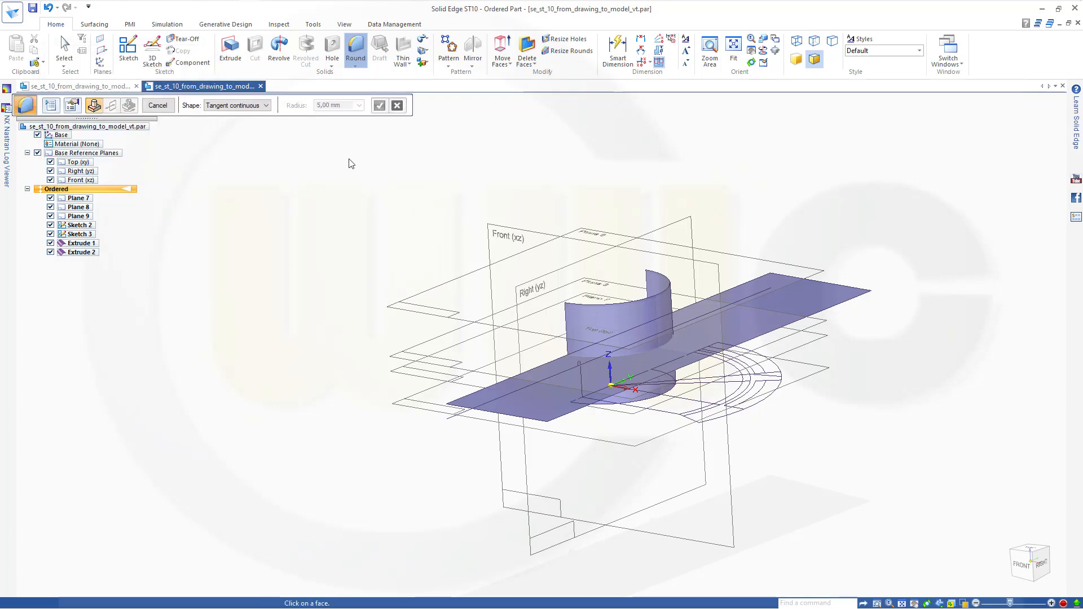
# Step: Blend the semicylindrical surface with the flat surface using the tangent continuous shape, keeping the lower curved wall and the cap inside it
pyautogui.click(619, 341)
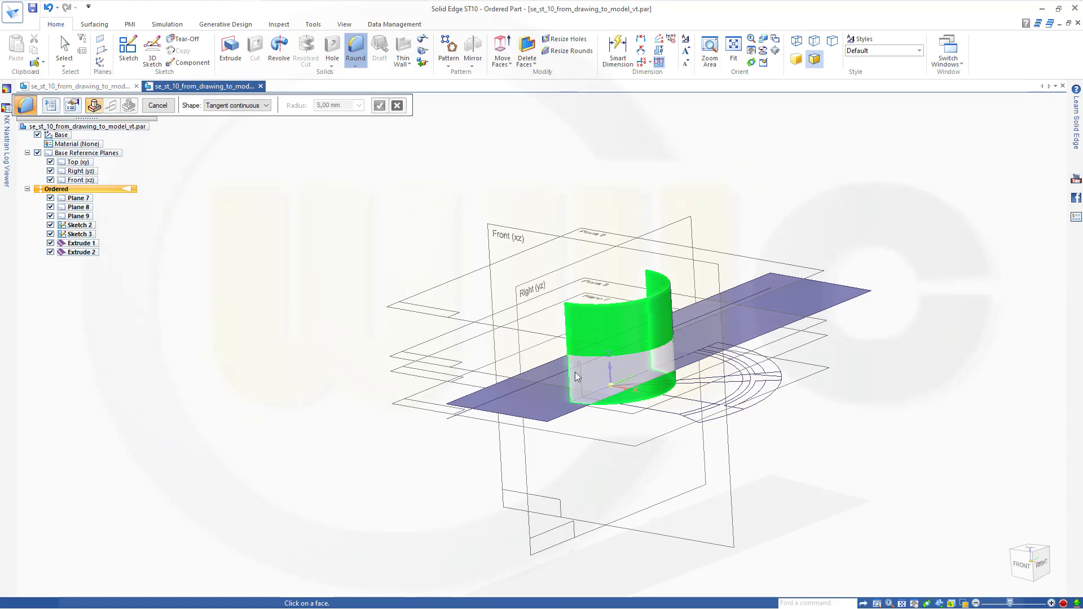
pyautogui.click(547, 395)
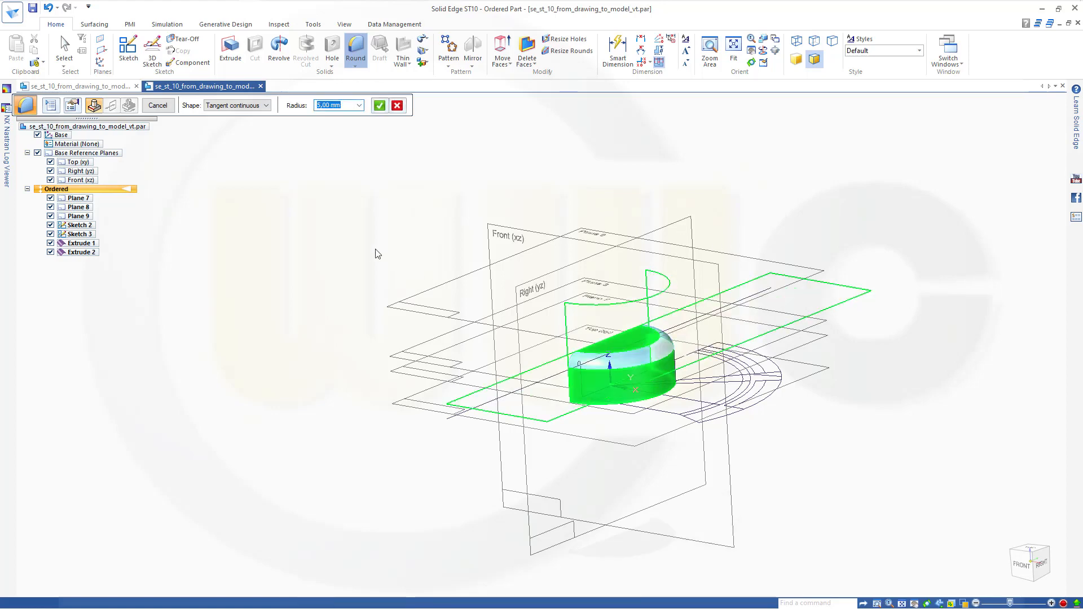
pyautogui.moveTo(406, 239); pyautogui.dragTo(450, 279, button='middle')
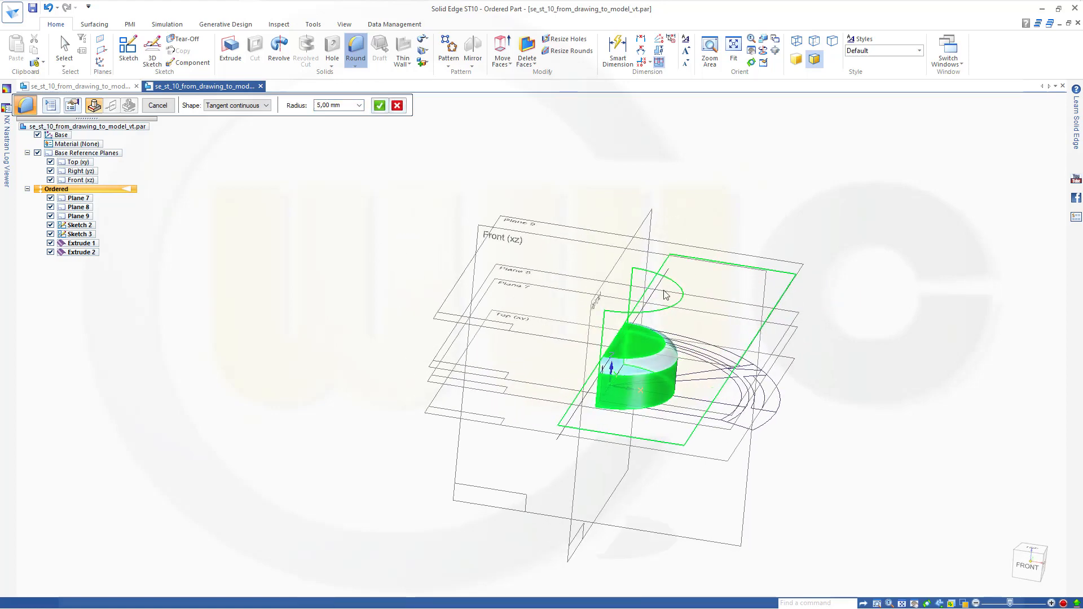
pyautogui.click(348, 110)
pyautogui.press('Return')
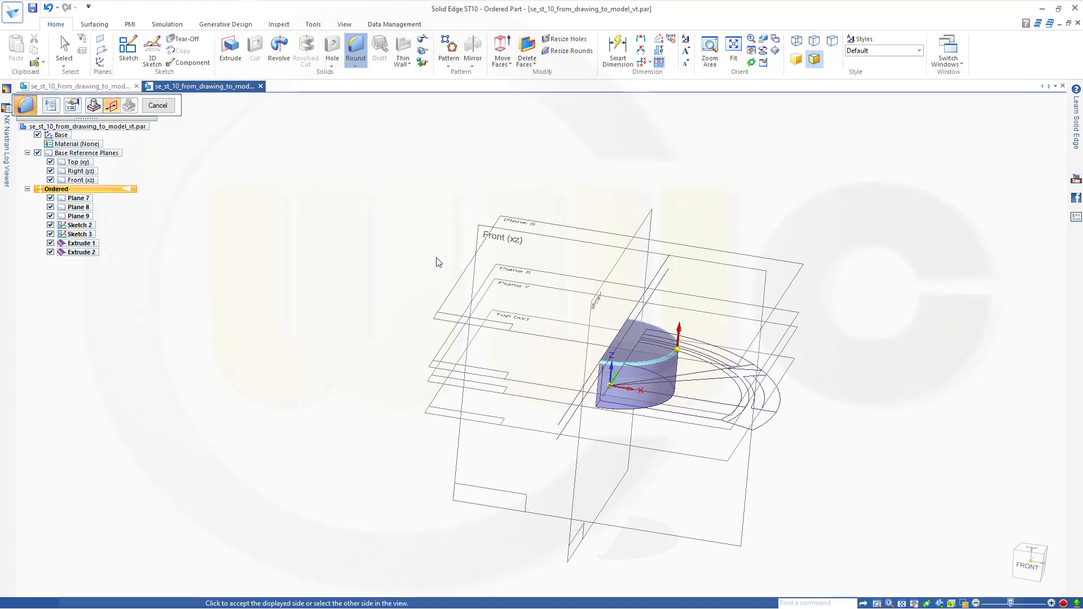
pyautogui.click(685, 516)
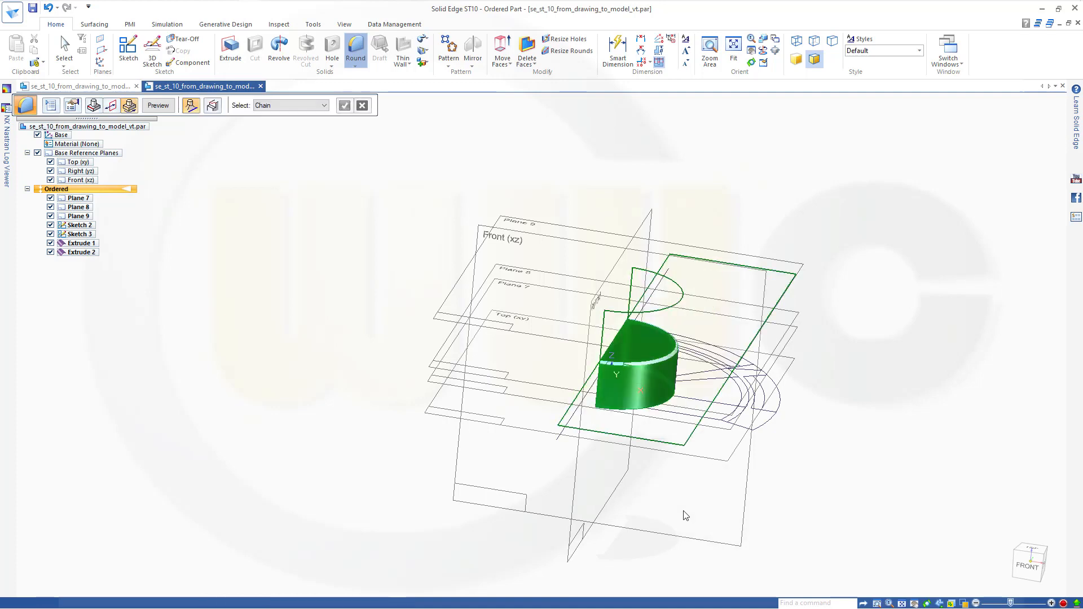
pyautogui.click(168, 110)
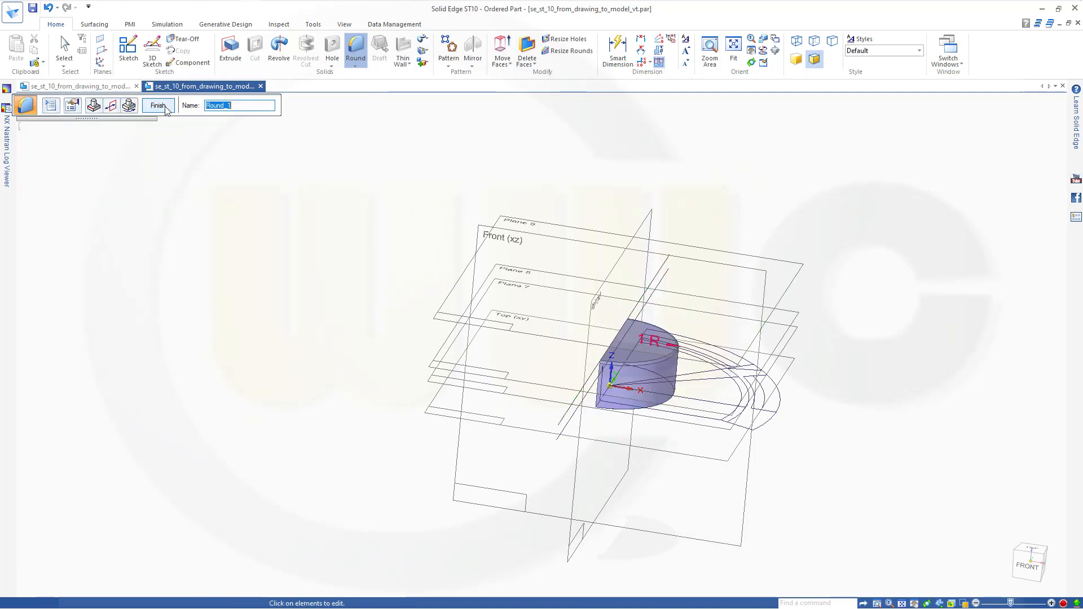
pyautogui.click(164, 109)
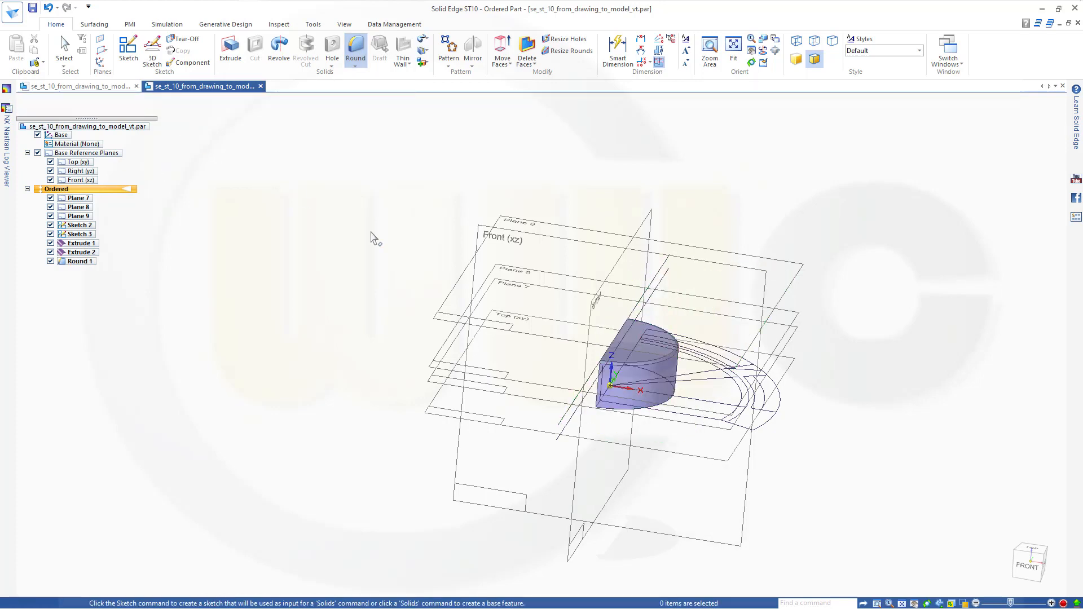
# Step: Trim the blended semicylindrical surface body with Plane 7, removing the region below the plane
pyautogui.moveTo(420, 263); pyautogui.dragTo(564, 271, button='middle')
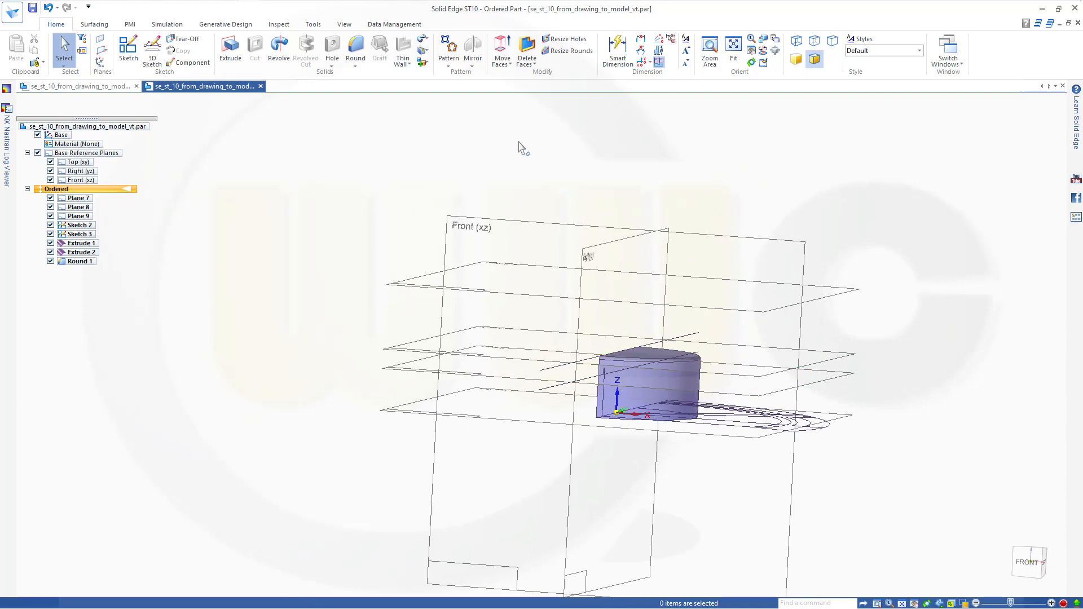
pyautogui.click(96, 25)
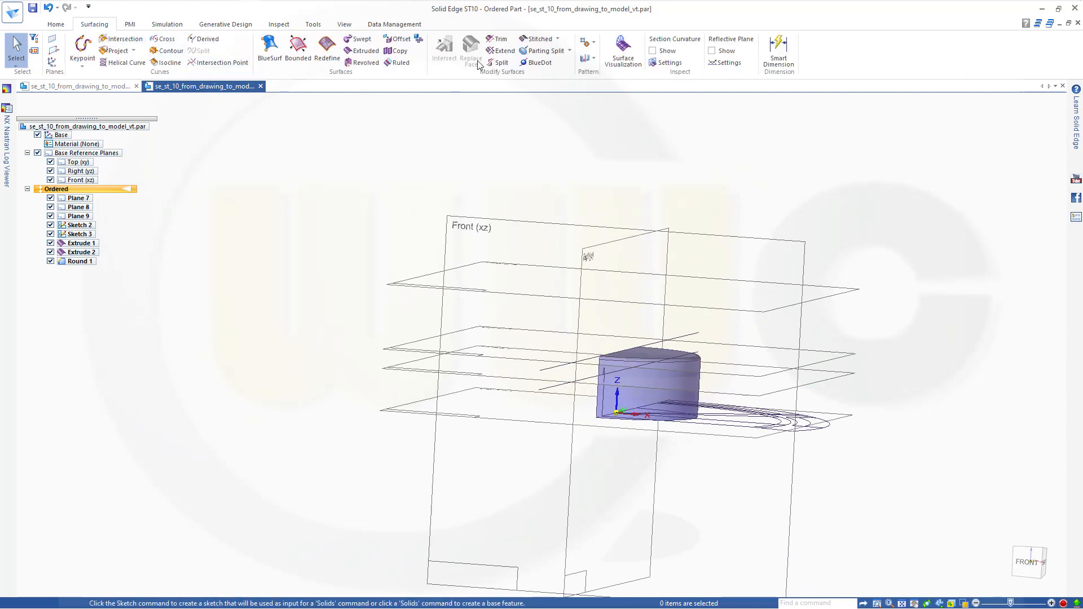
pyautogui.click(497, 39)
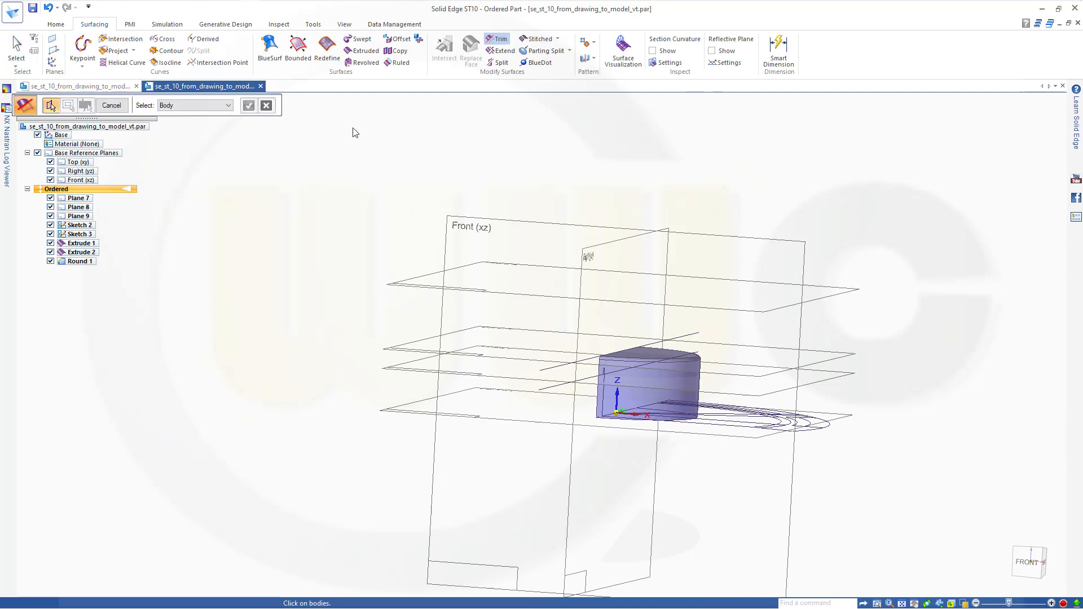
pyautogui.click(637, 377)
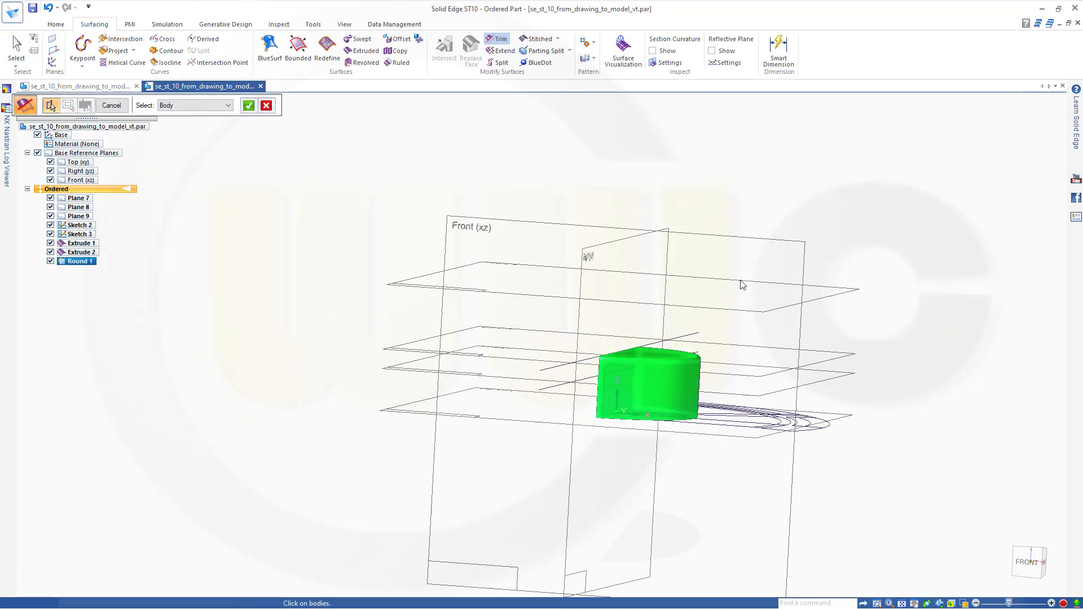
pyautogui.rightClick(364, 119)
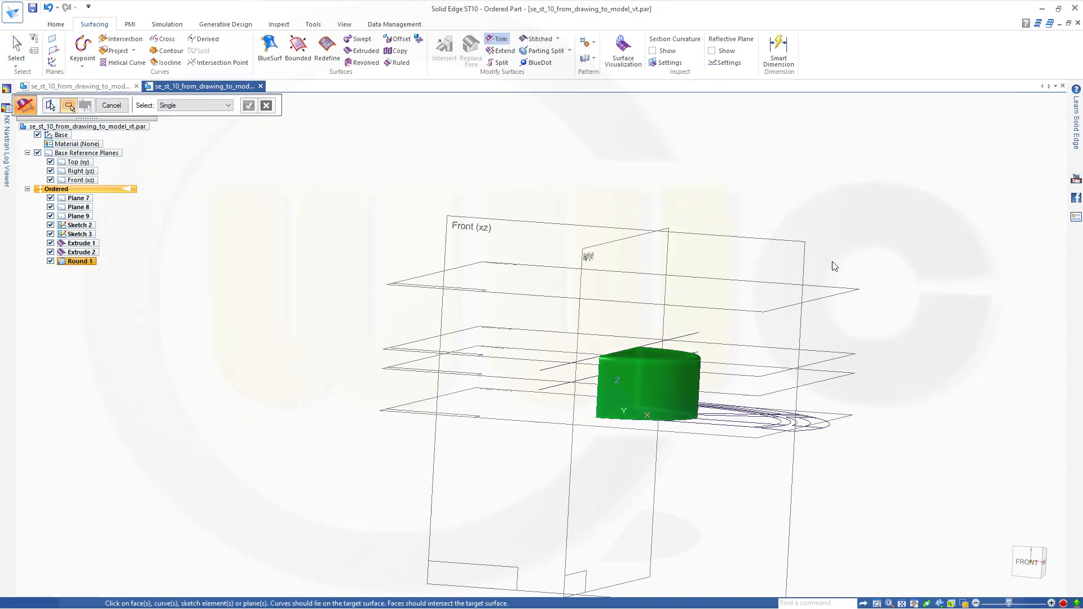
pyautogui.click(767, 399)
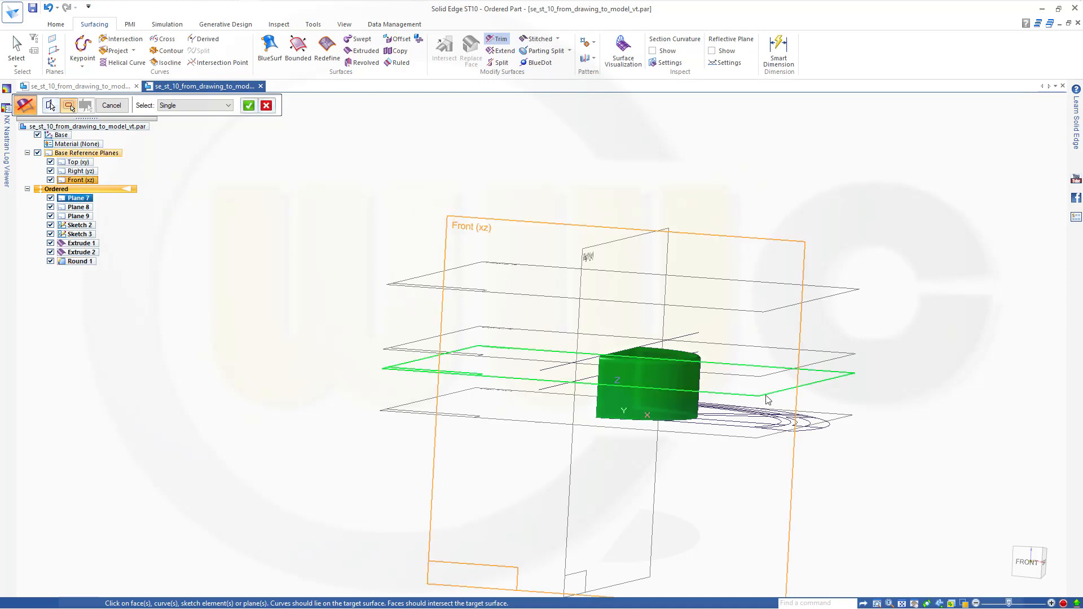
pyautogui.rightClick(936, 383)
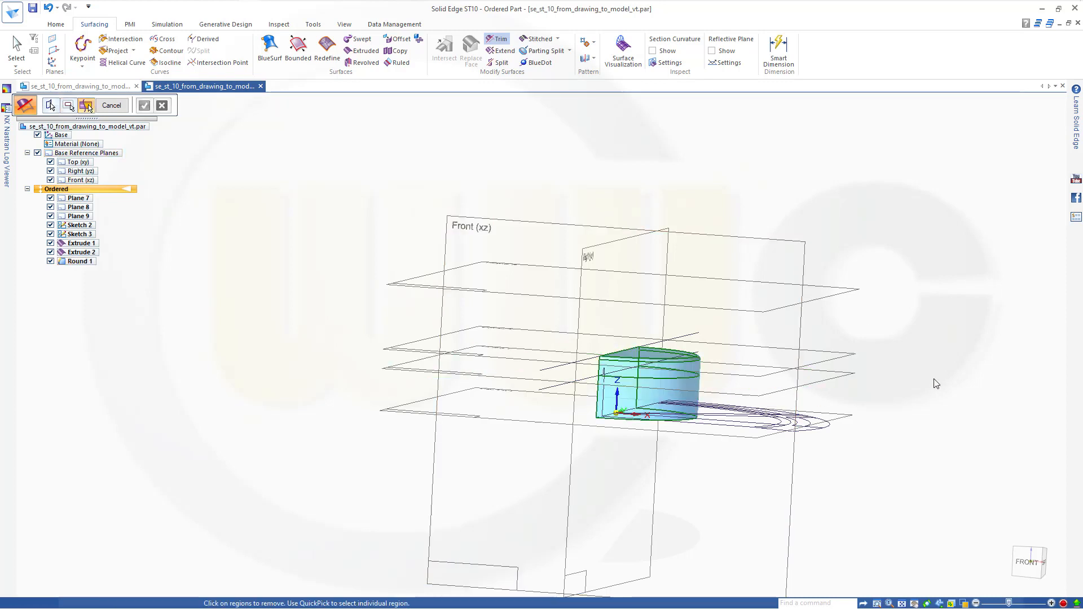
pyautogui.click(629, 406)
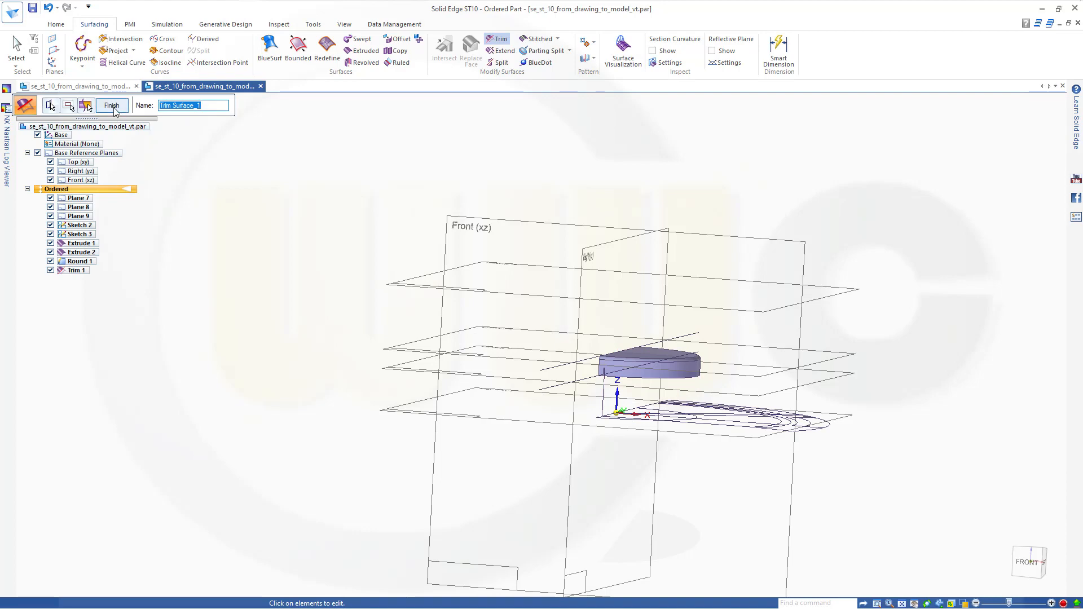
pyautogui.click(111, 105)
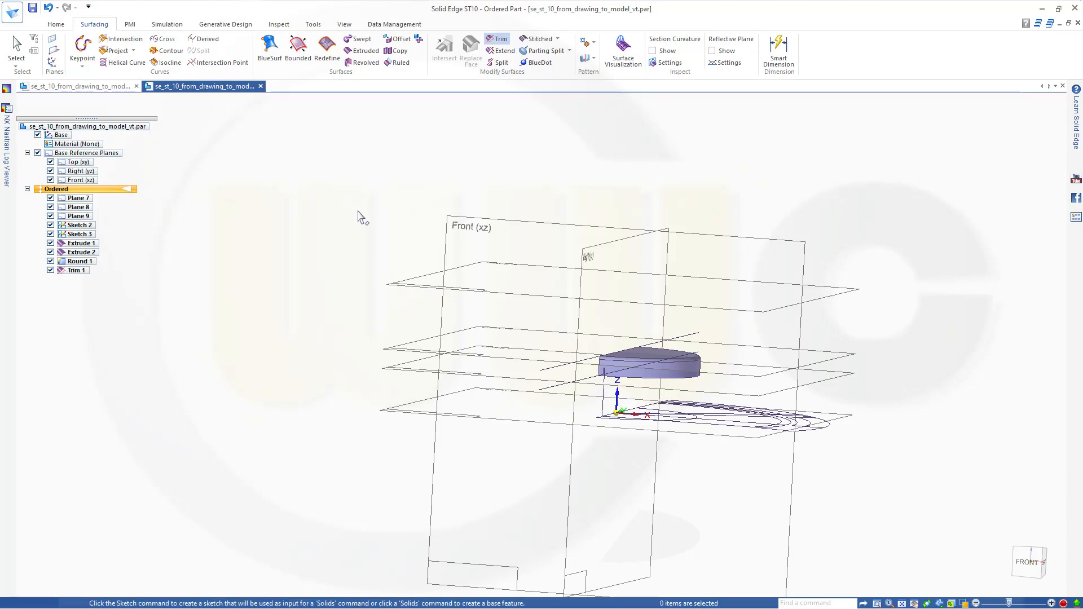
# Step: Extrude the lower of the two straight sketch lines 70 mm in the positive X direction as a flat surface
pyautogui.moveTo(359, 214); pyautogui.dragTo(319, 258, button='middle')
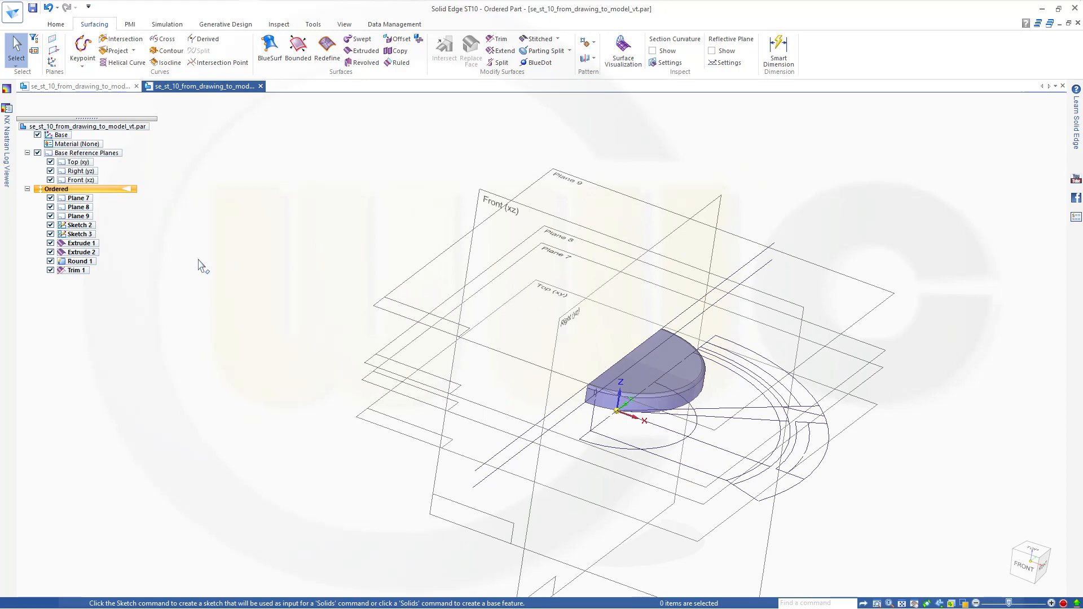
pyautogui.moveTo(306, 225)
pyautogui.mouseDown(button='middle')
pyautogui.moveTo(322, 227)
pyautogui.moveTo(310, 237)
pyautogui.mouseUp(button='middle')
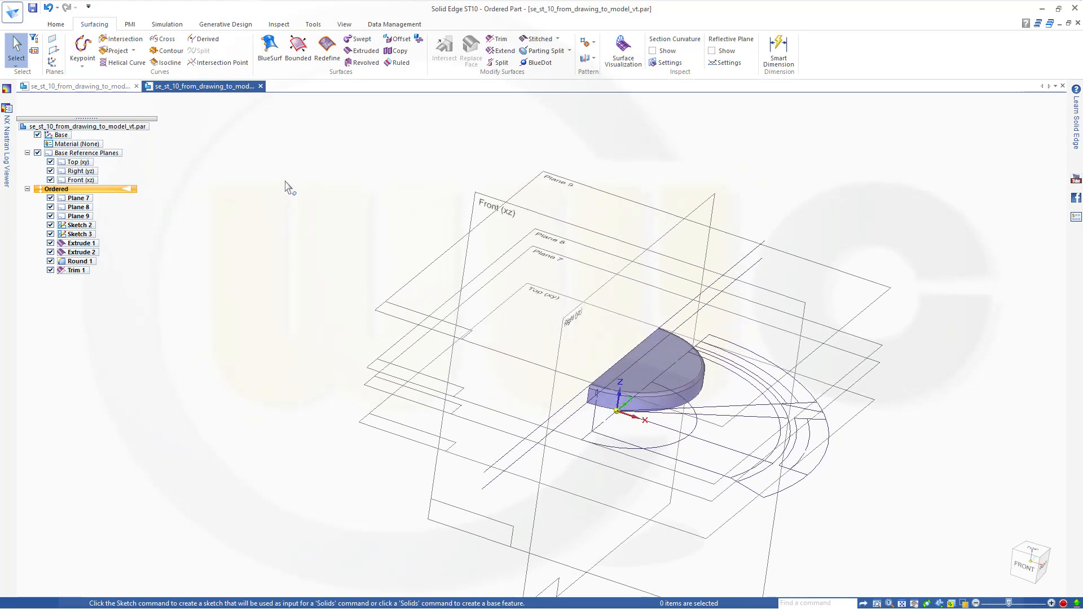
pyautogui.click(361, 51)
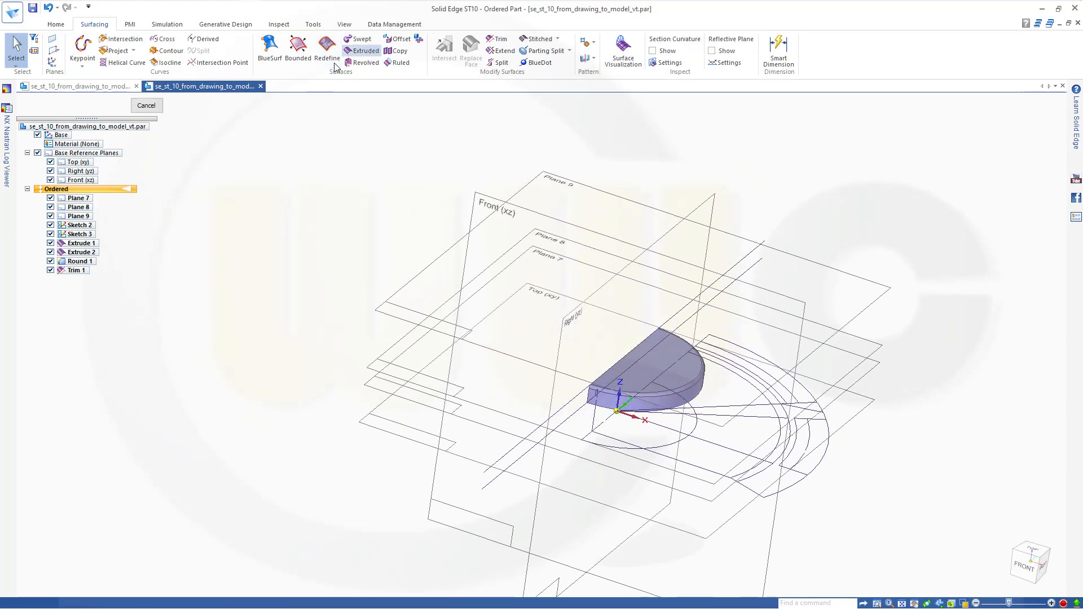
pyautogui.click(497, 486)
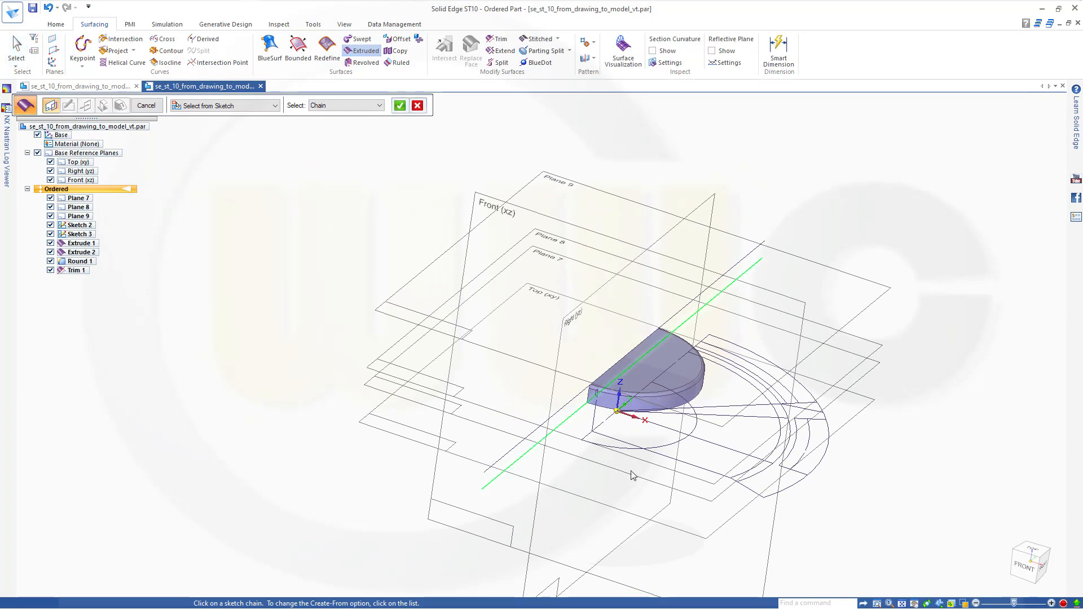
pyautogui.rightClick(933, 271)
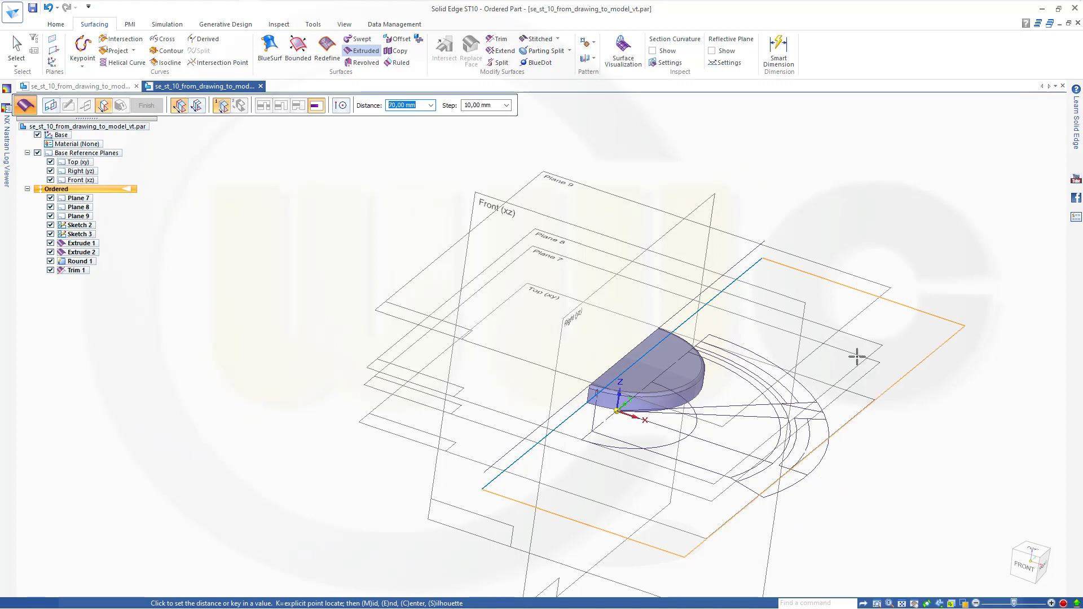
pyautogui.click(857, 357)
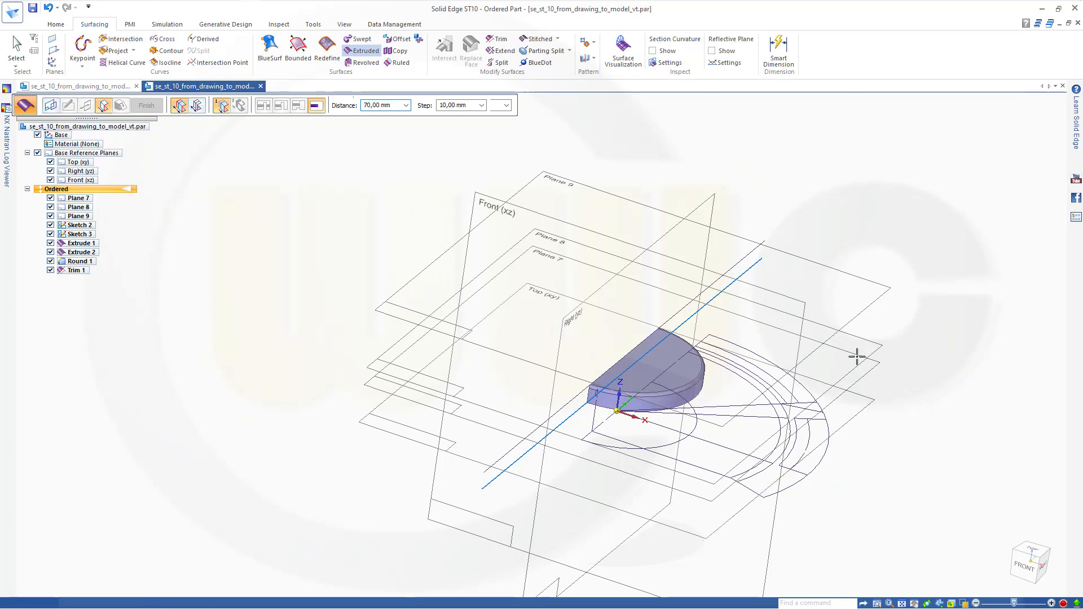
pyautogui.moveTo(853, 361); pyautogui.dragTo(834, 351, button='middle')
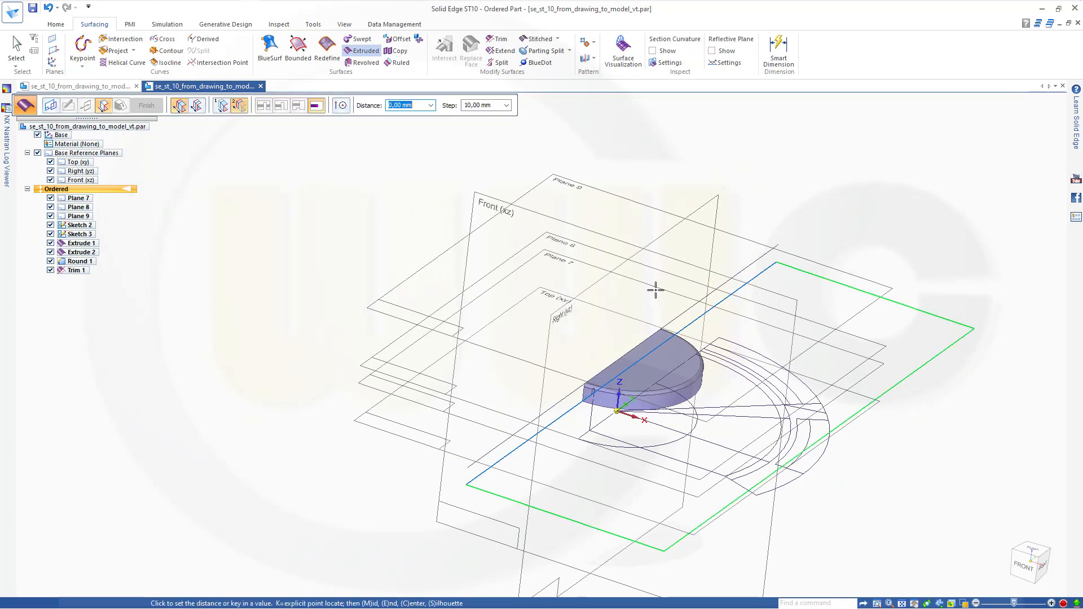
pyautogui.middleClick(774, 334)
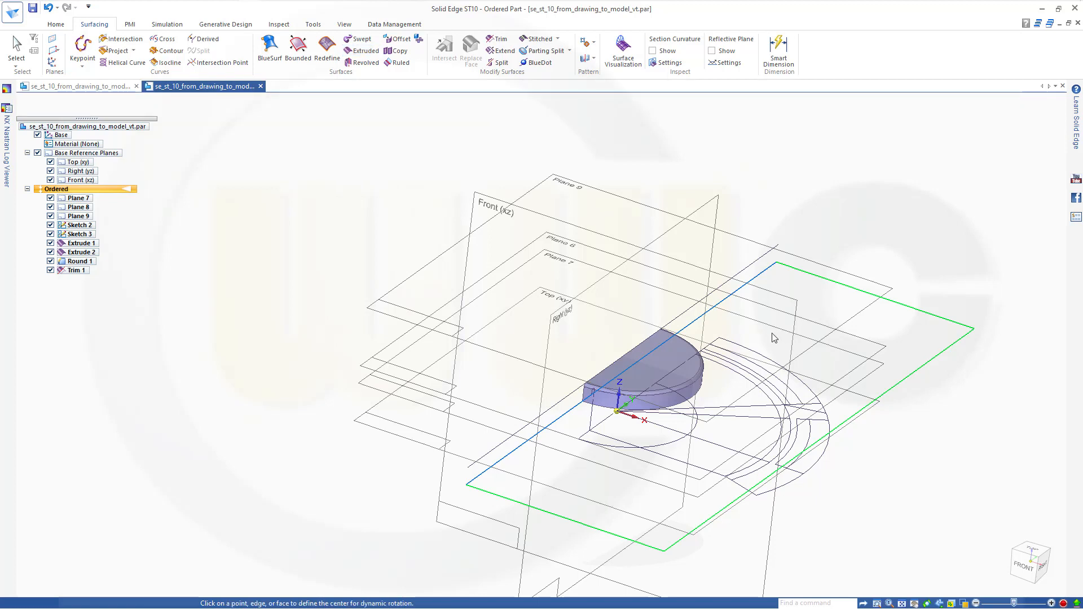
pyautogui.middleClick(771, 334)
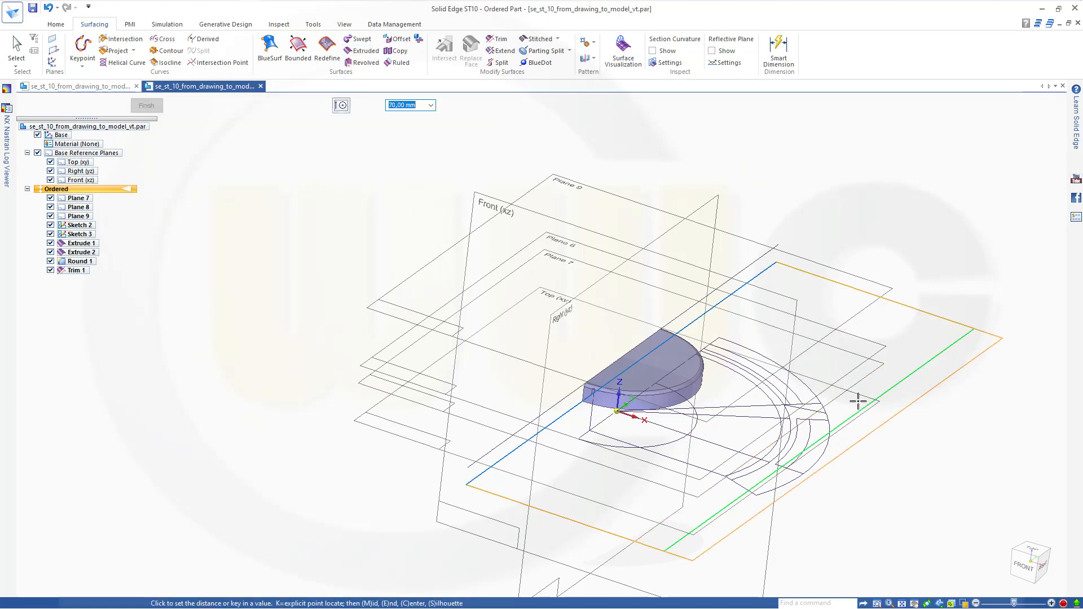
pyautogui.click(835, 445)
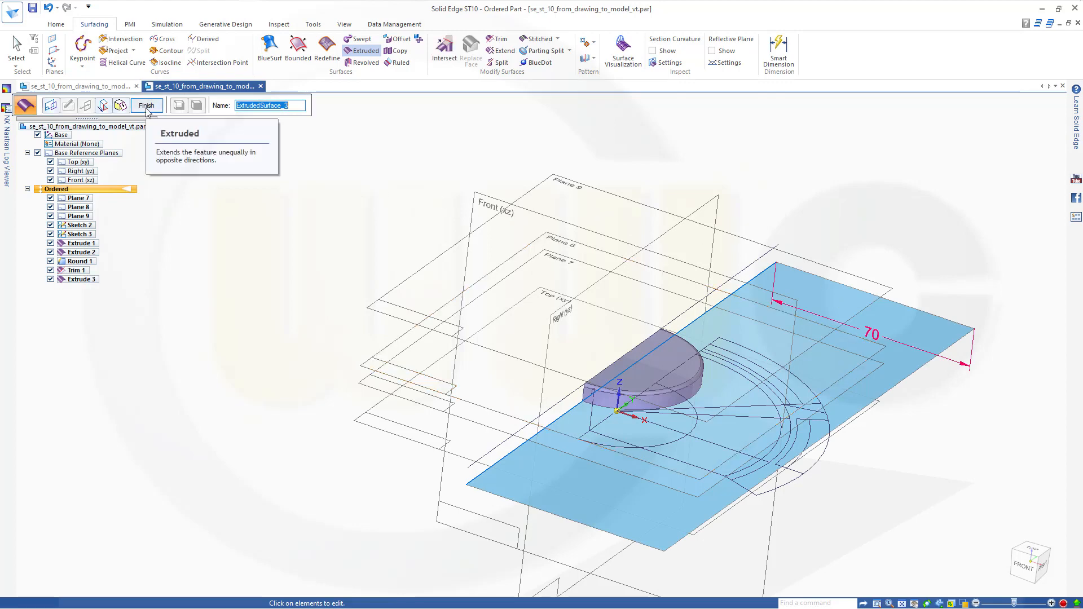
pyautogui.click(147, 106)
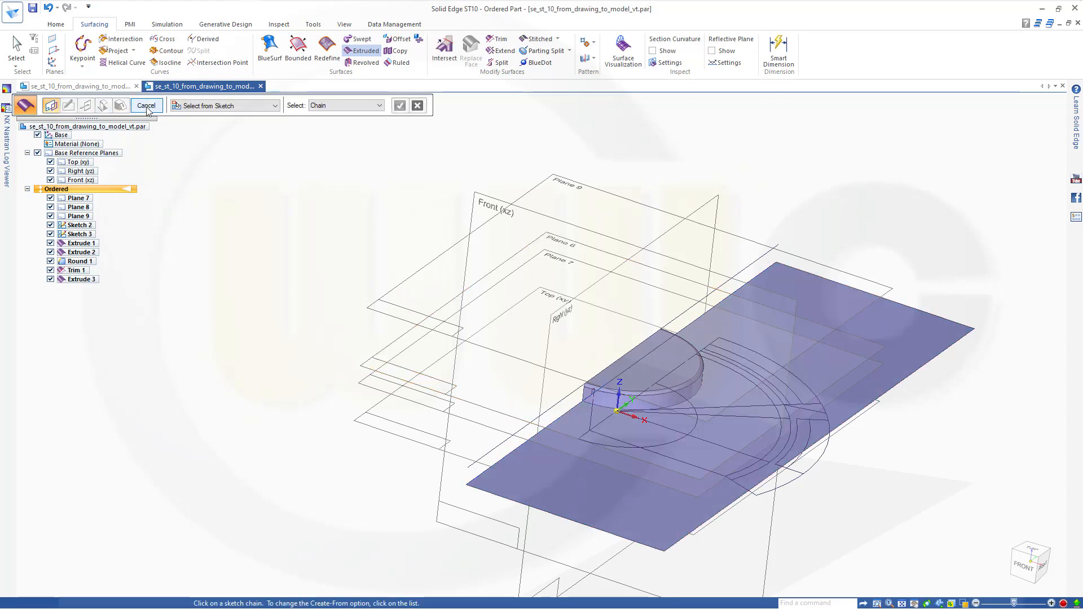
# Step: Extrude the front straight sketch line and its adjoining angled segment, picked as single elements, 40 mm upward as a surface
pyautogui.moveTo(368, 269); pyautogui.dragTo(372, 246, button='middle')
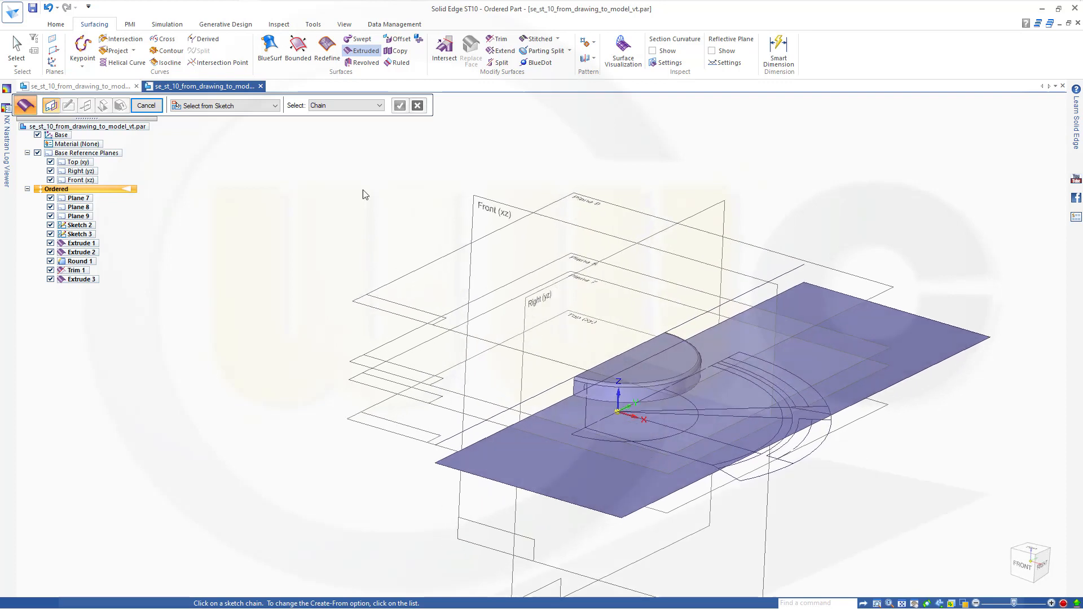
pyautogui.click(379, 105)
pyautogui.click(330, 116)
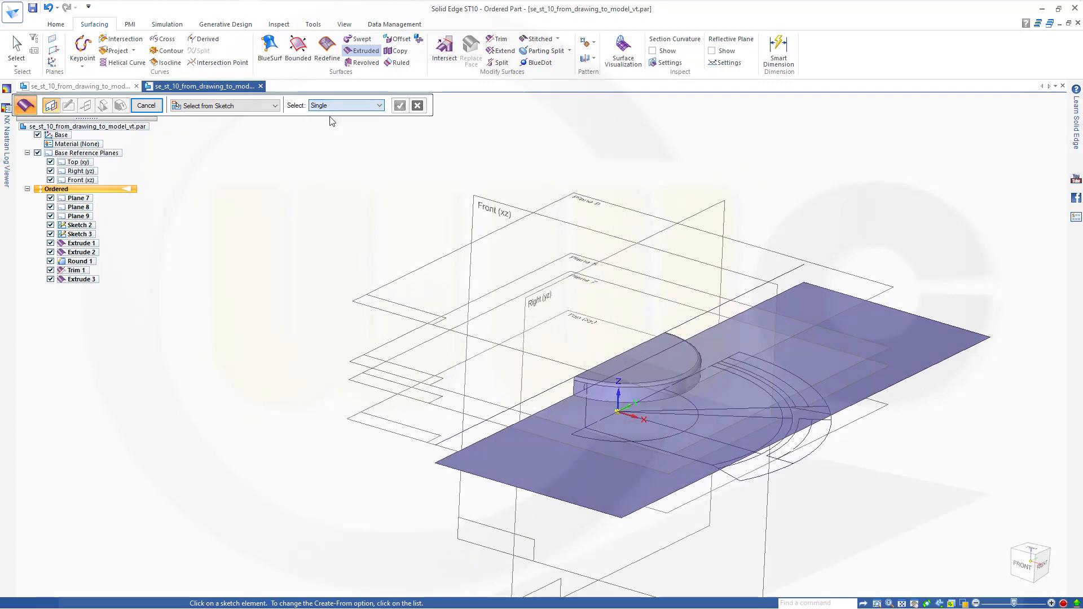
pyautogui.click(697, 463)
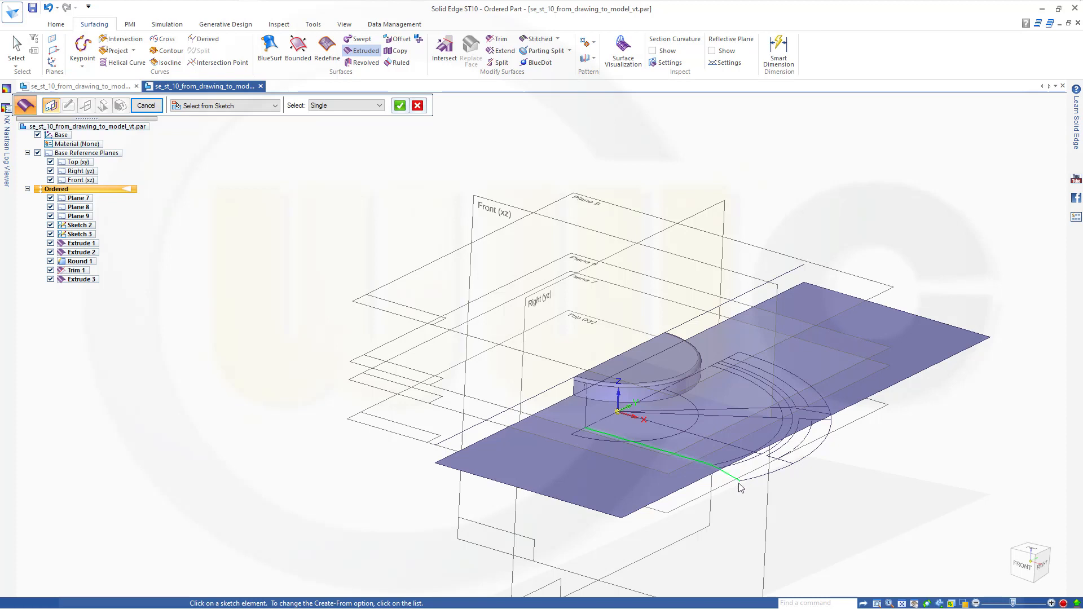
pyautogui.rightClick(874, 137)
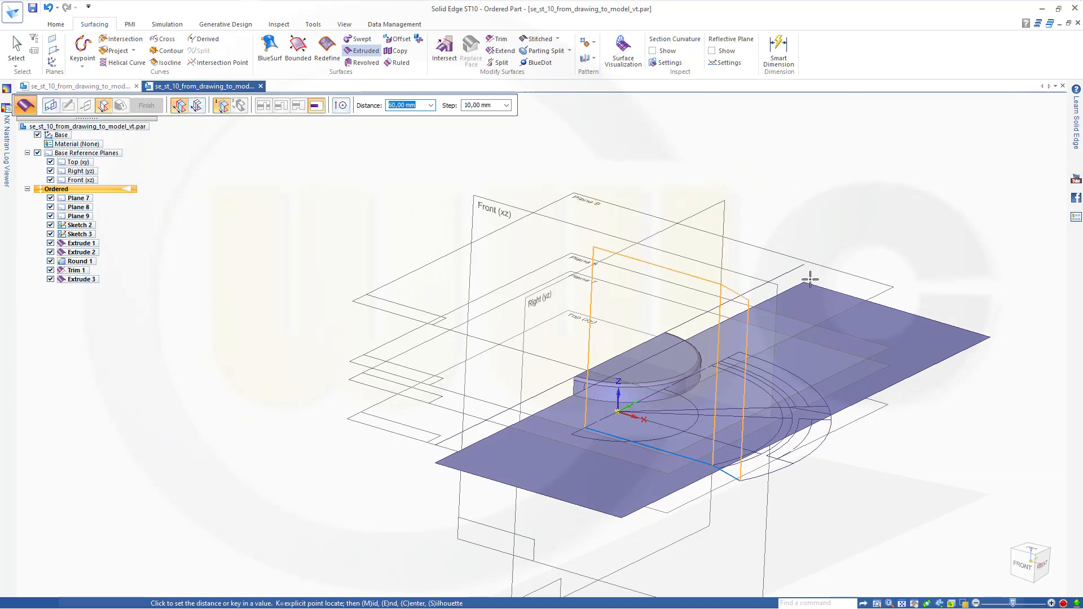
pyautogui.click(786, 331)
pyautogui.rightClick(785, 324)
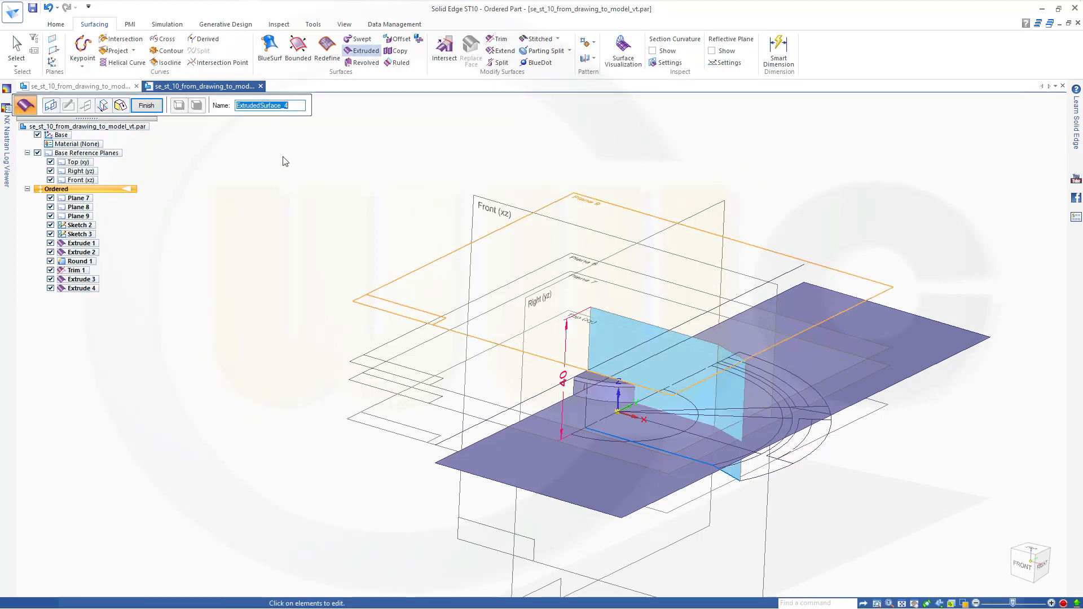
pyautogui.click(146, 105)
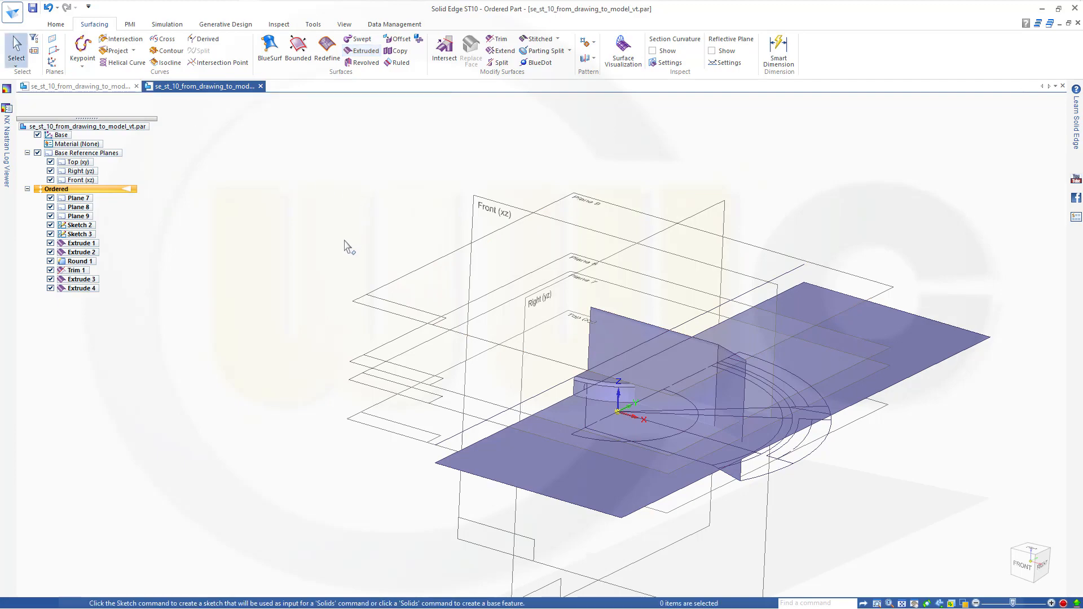
# Step: Trim the 70 mm flat surface with the upright bent surface selected as a body, removing the region in front of it
pyautogui.moveTo(348, 242); pyautogui.dragTo(383, 214, button='middle')
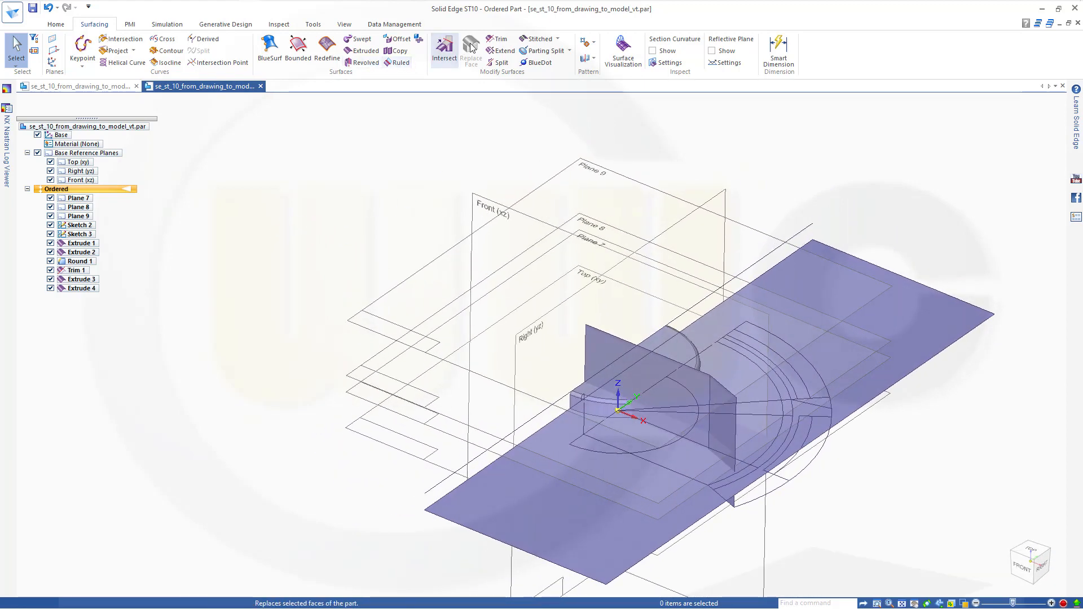
pyautogui.click(497, 39)
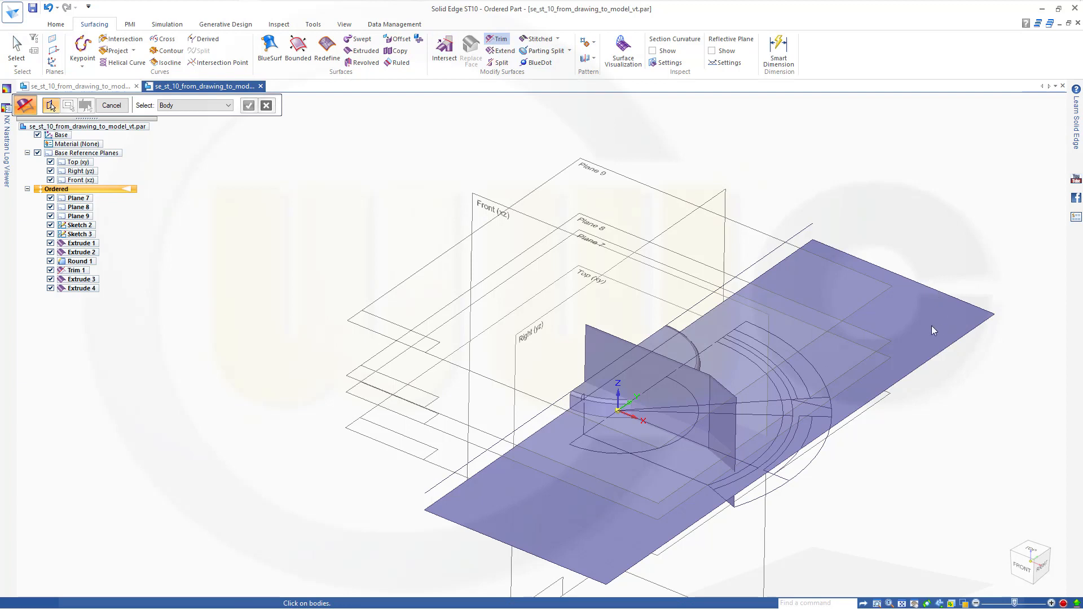
pyautogui.click(921, 331)
pyautogui.rightClick(342, 161)
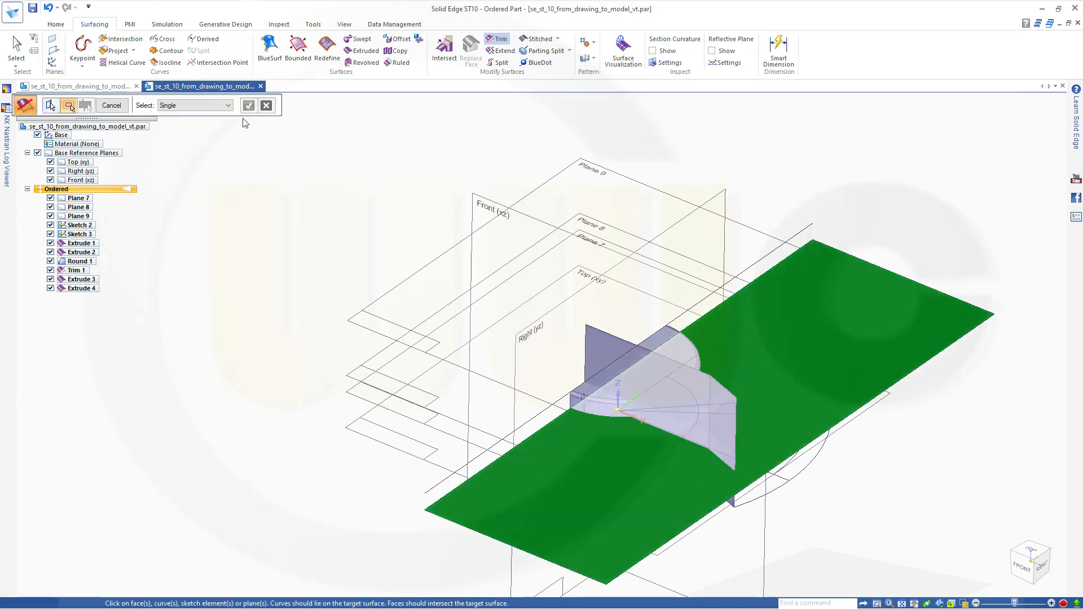
pyautogui.click(228, 105)
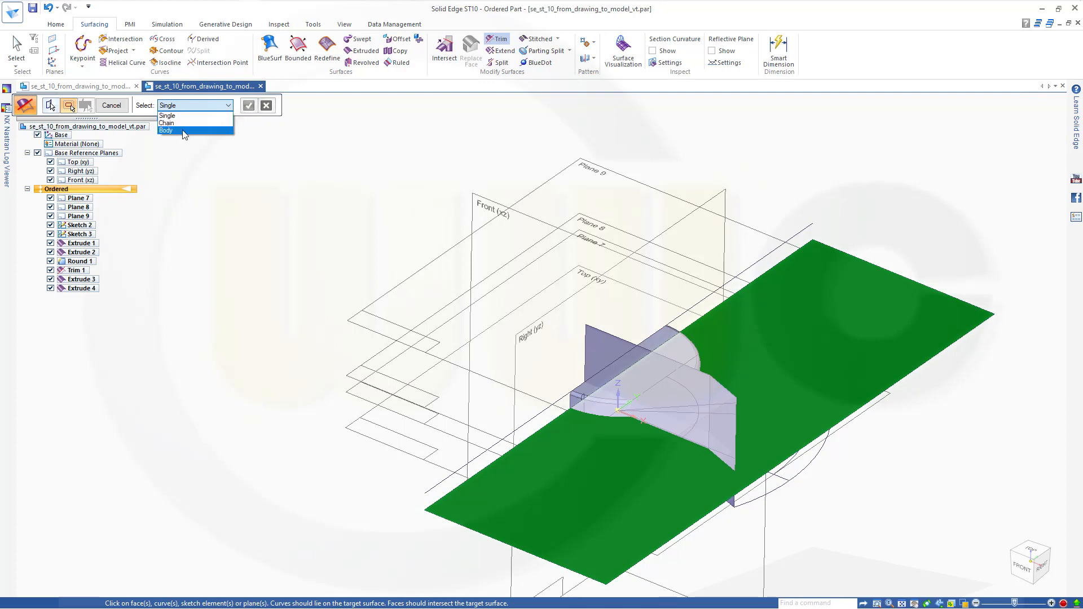
pyautogui.click(166, 131)
pyautogui.click(592, 359)
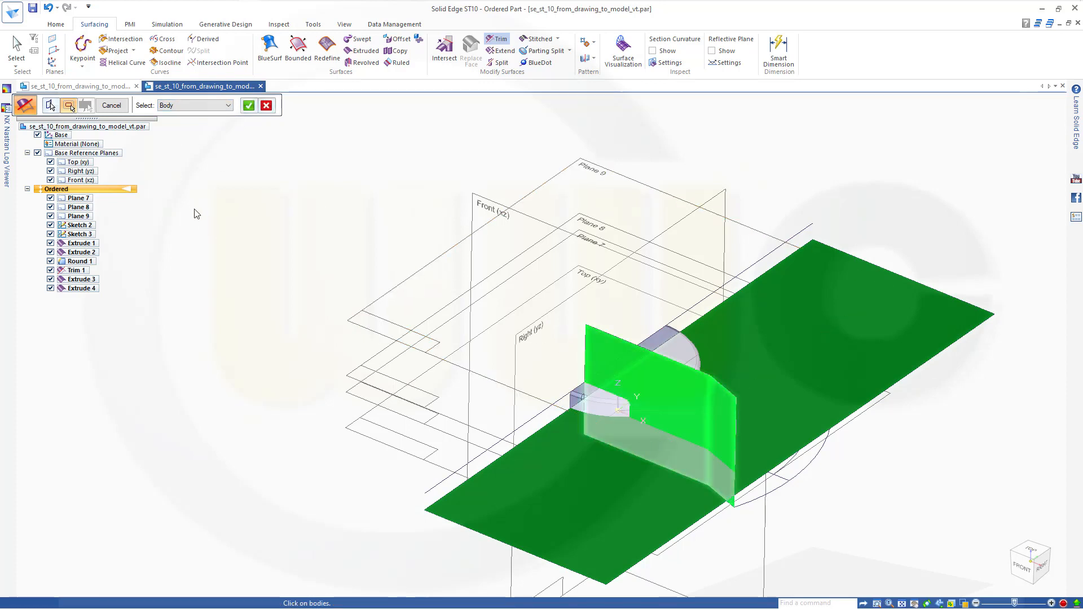
pyautogui.rightClick(204, 199)
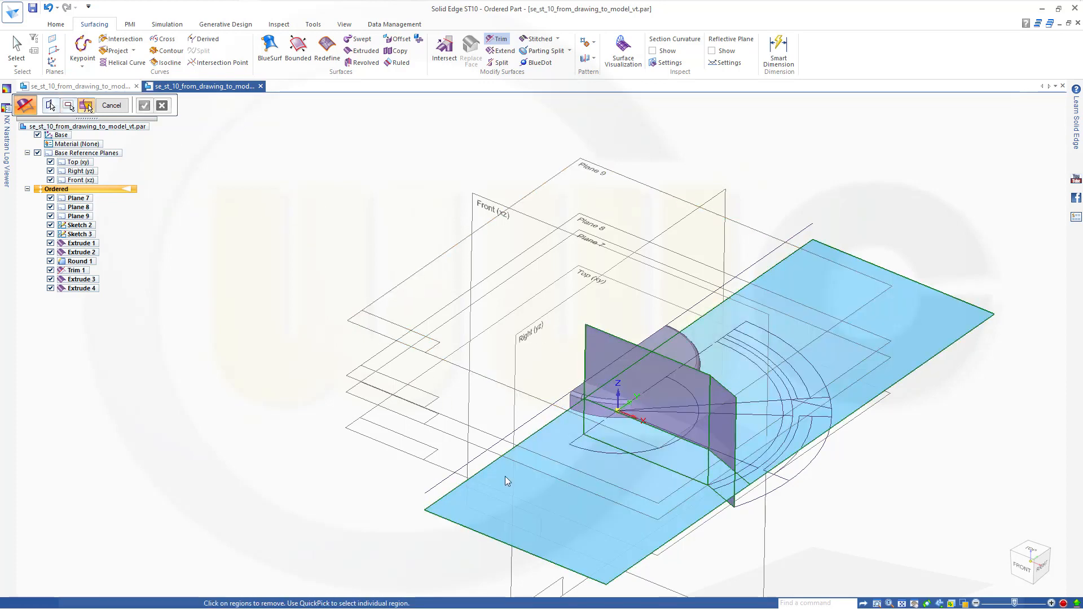
pyautogui.click(607, 535)
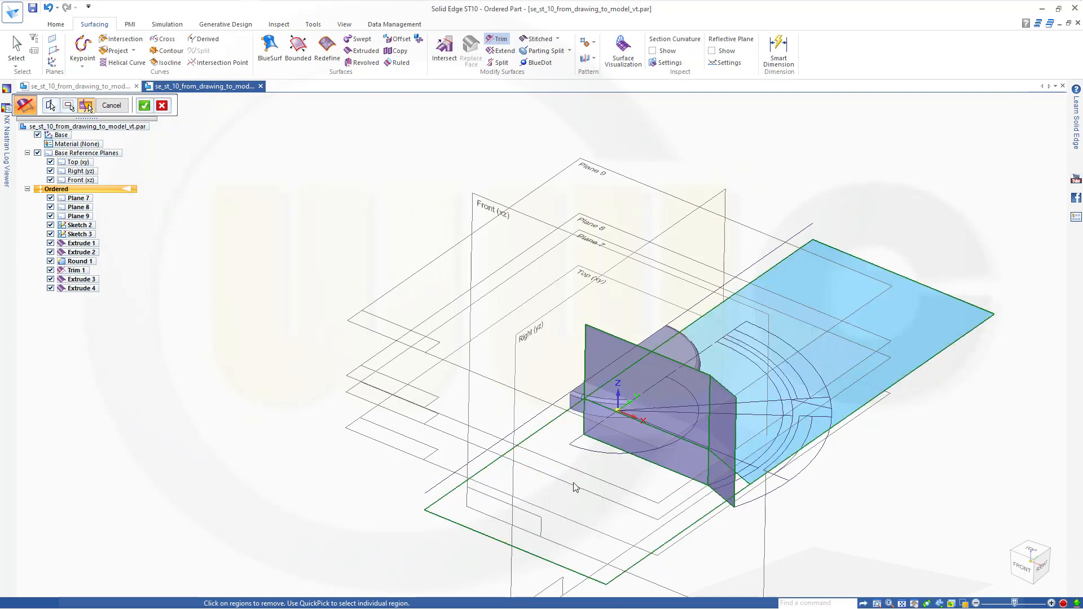
pyautogui.click(144, 105)
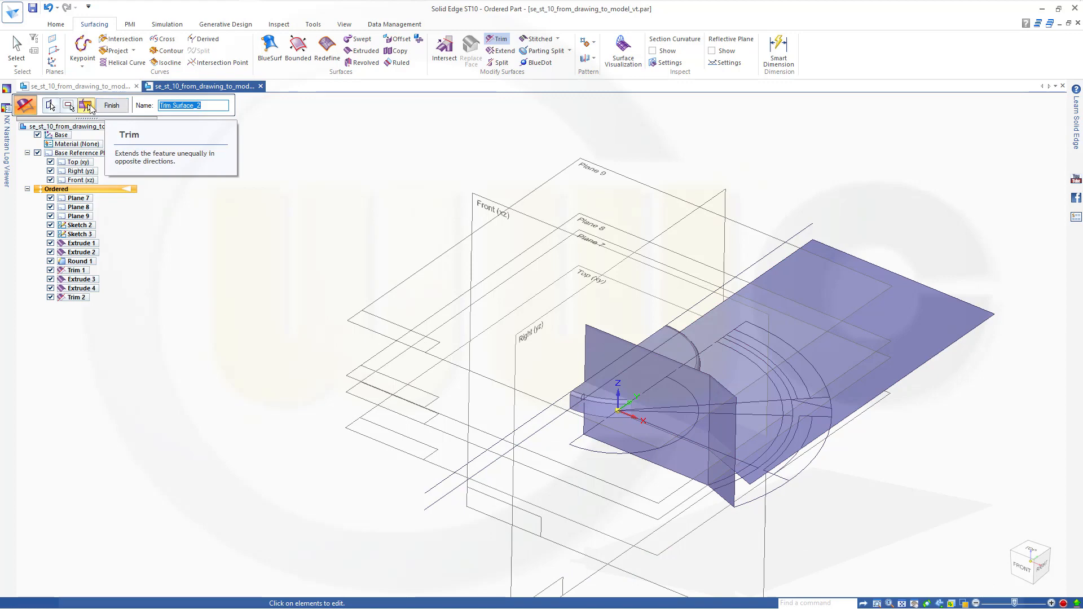
pyautogui.click(117, 109)
pyautogui.click(115, 109)
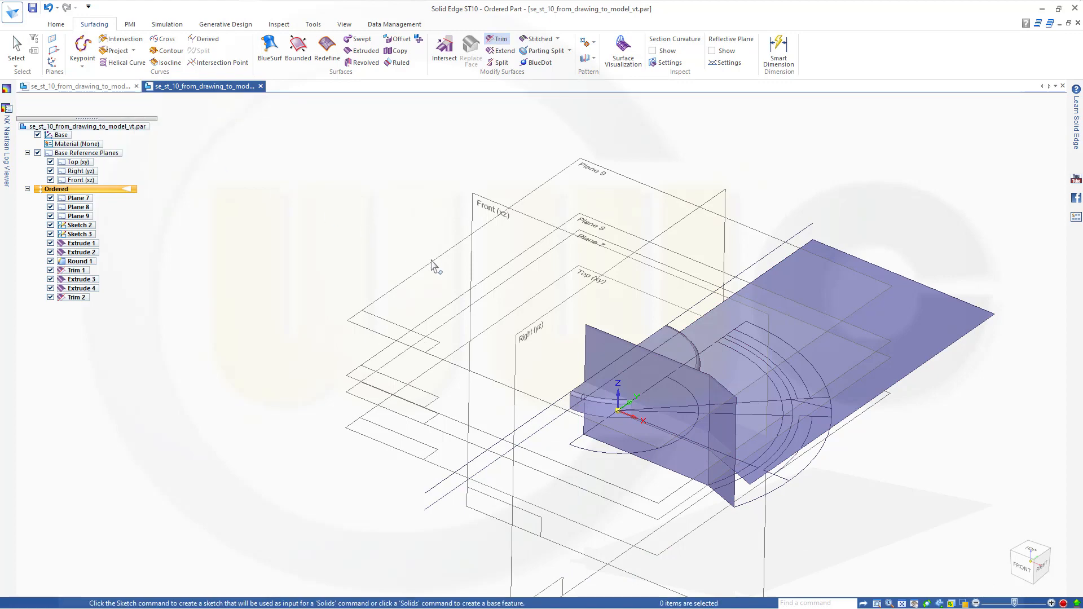
# Step: Hide the upright bent surface Extrude 4
pyautogui.moveTo(434, 261); pyautogui.dragTo(386, 261, button='middle')
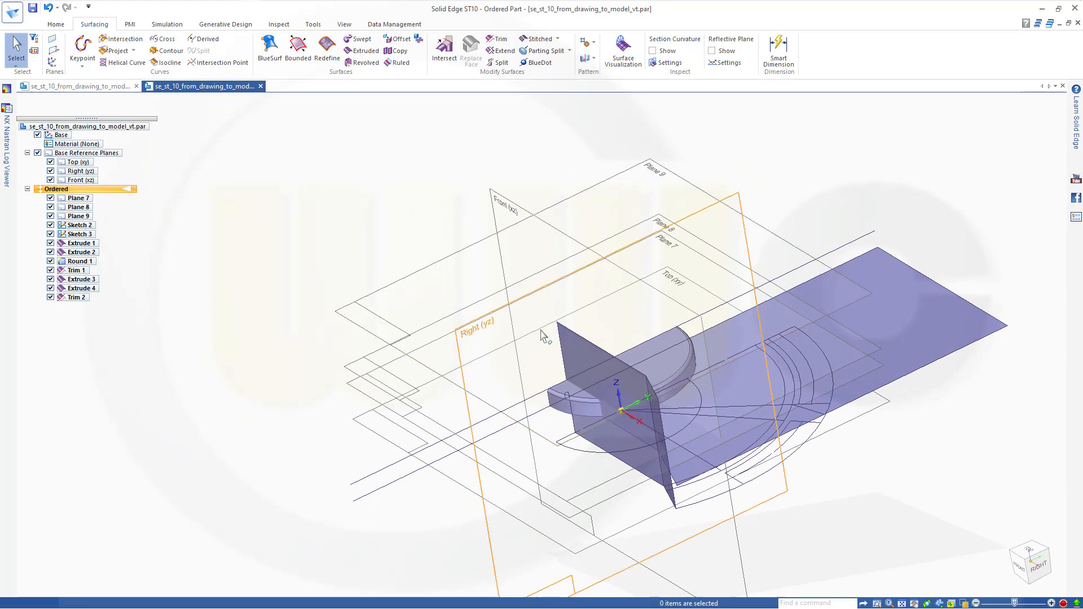
pyautogui.click(50, 289)
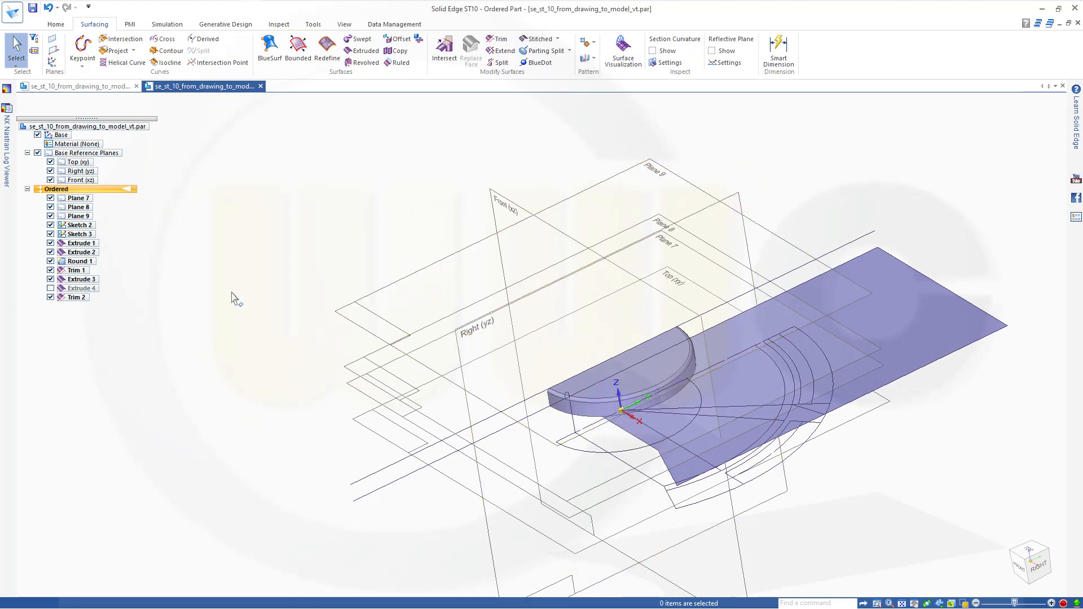
pyautogui.moveTo(357, 300); pyautogui.dragTo(536, 335, button='middle')
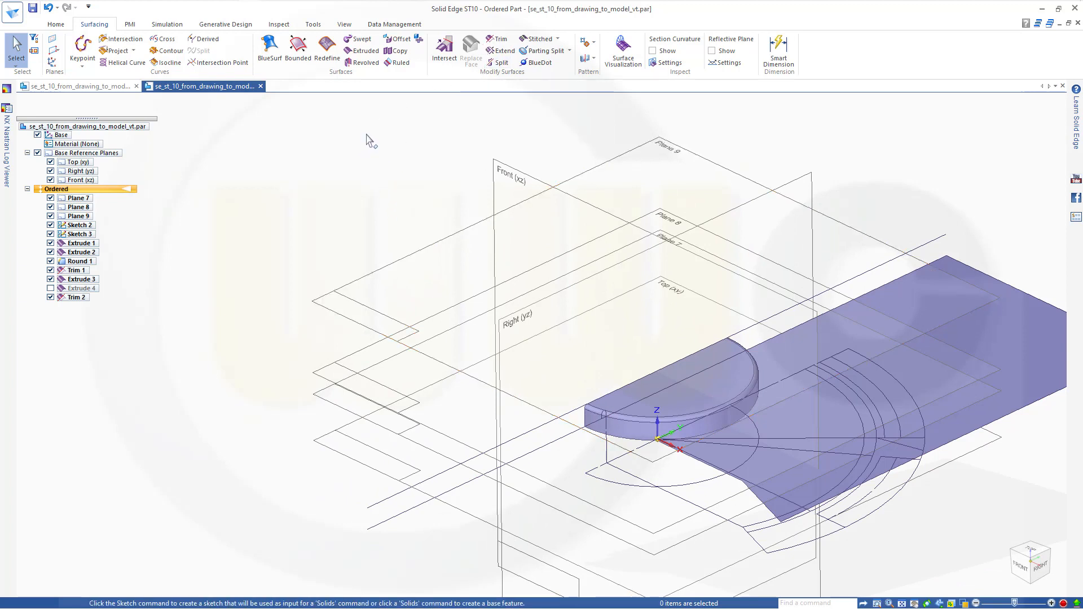
# Step: Trim the flat surface with the blended semicircular disc selected as a body, removing the region enclosed by the disc
pyautogui.click(496, 38)
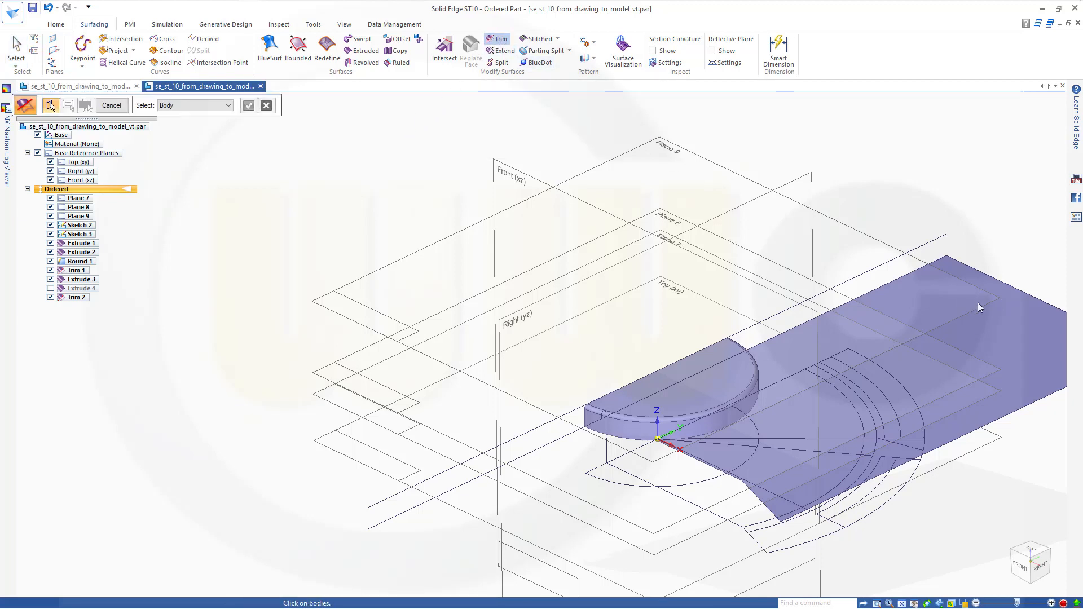
pyautogui.click(1000, 347)
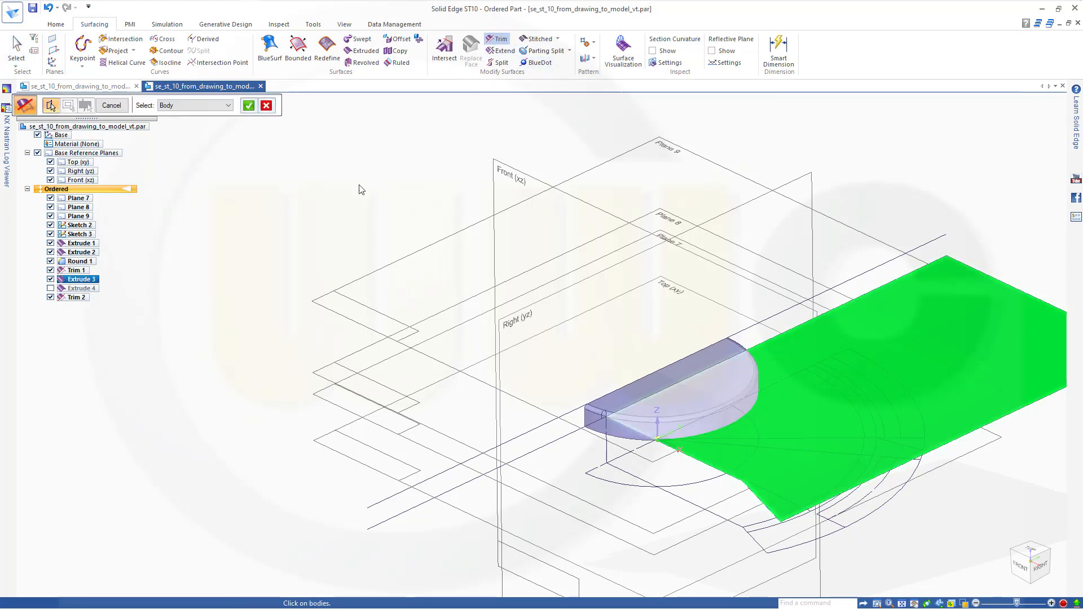
pyautogui.click(229, 106)
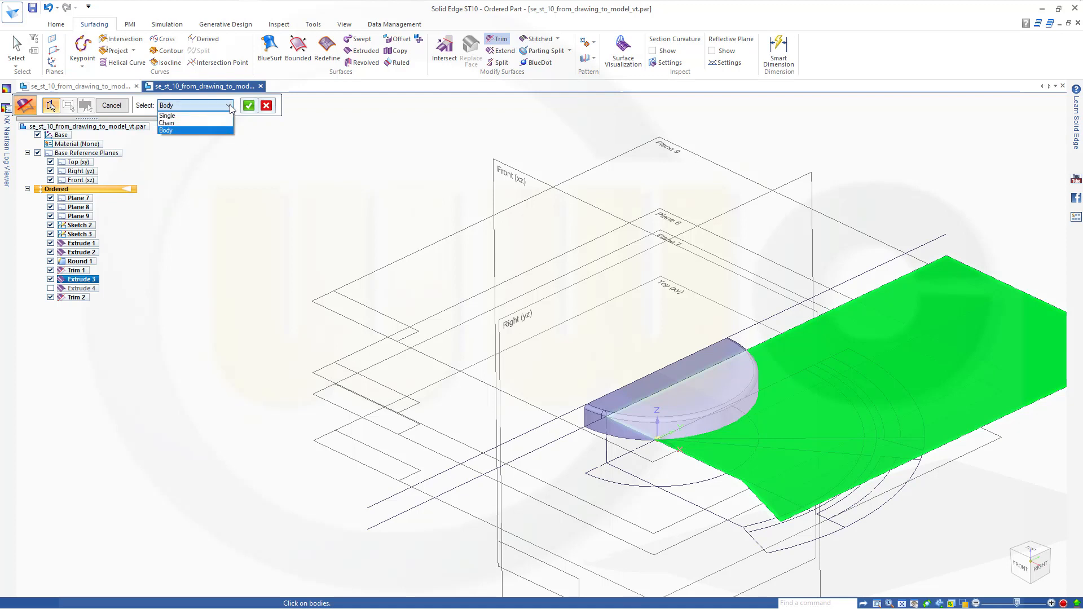
pyautogui.click(231, 107)
pyautogui.click(246, 107)
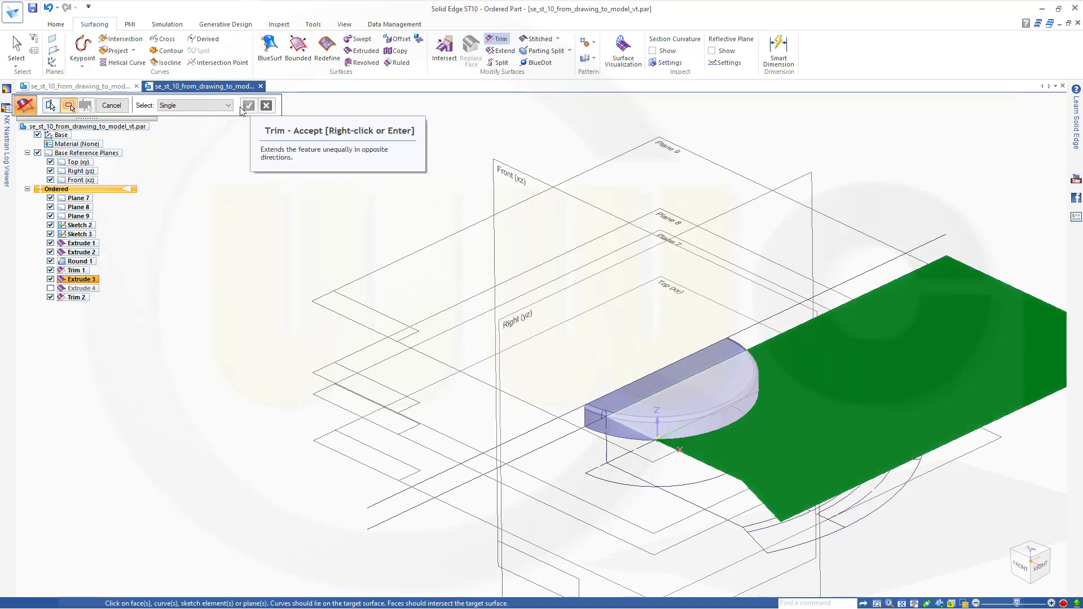
pyautogui.click(228, 106)
pyautogui.click(189, 131)
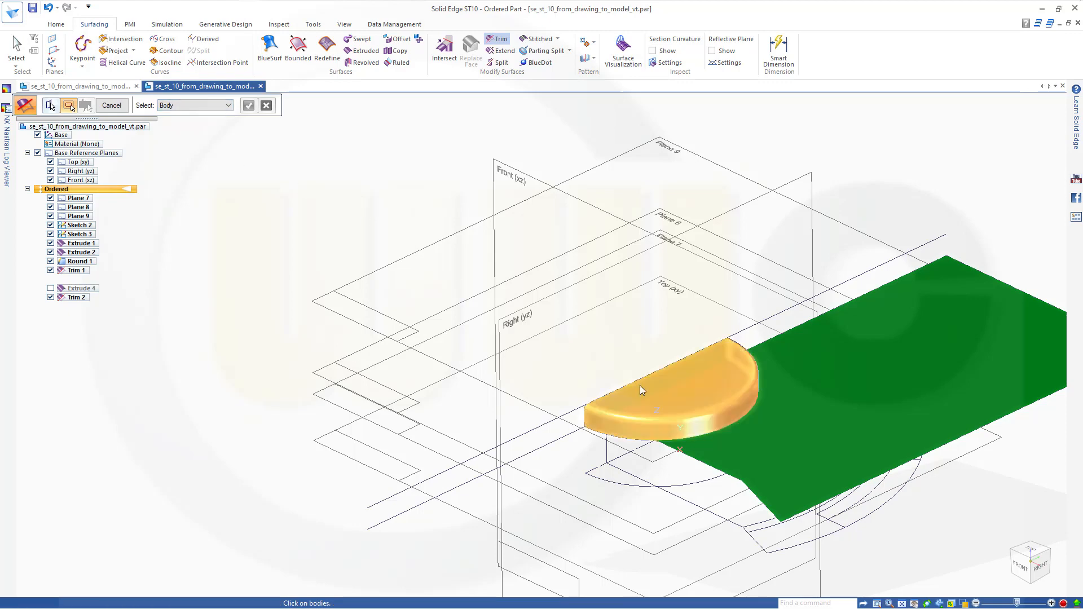
pyautogui.click(654, 394)
pyautogui.rightClick(320, 171)
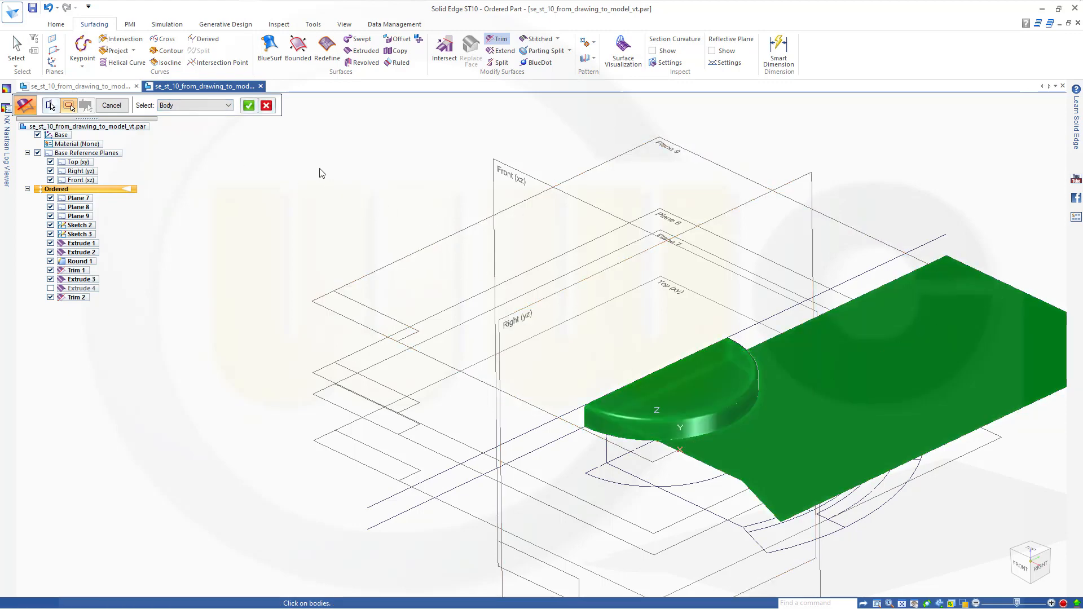
pyautogui.moveTo(343, 202); pyautogui.dragTo(401, 131, button='middle')
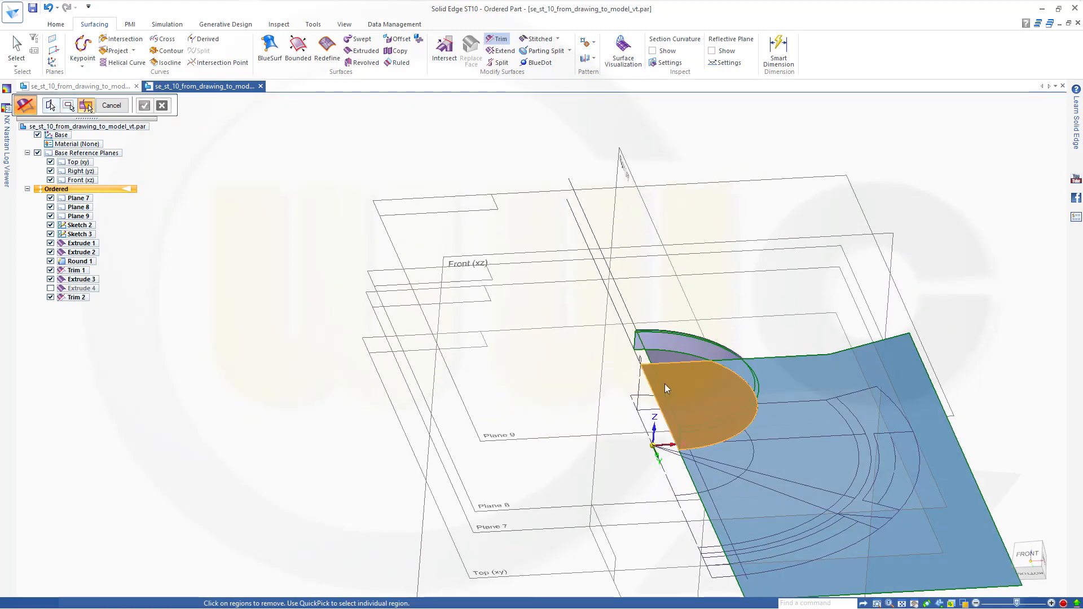
pyautogui.click(698, 390)
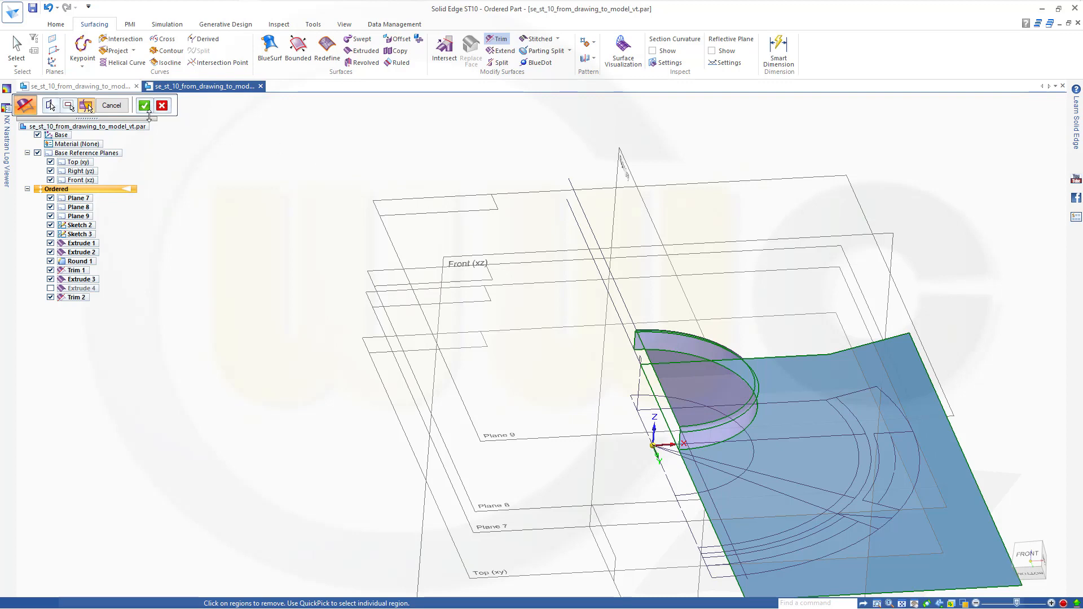
pyautogui.click(144, 106)
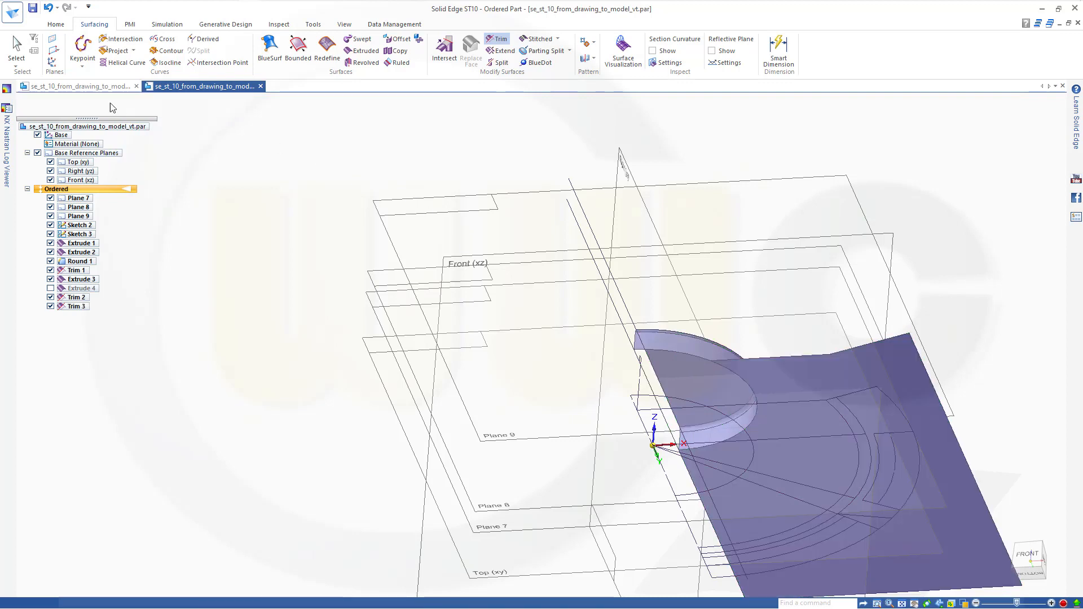
pyautogui.click(114, 108)
# Step: Extrude the small arched sketch profile, picked as single elements, 30 mm in the positive X direction as a surface
pyautogui.moveTo(443, 198); pyautogui.dragTo(372, 296, button='middle')
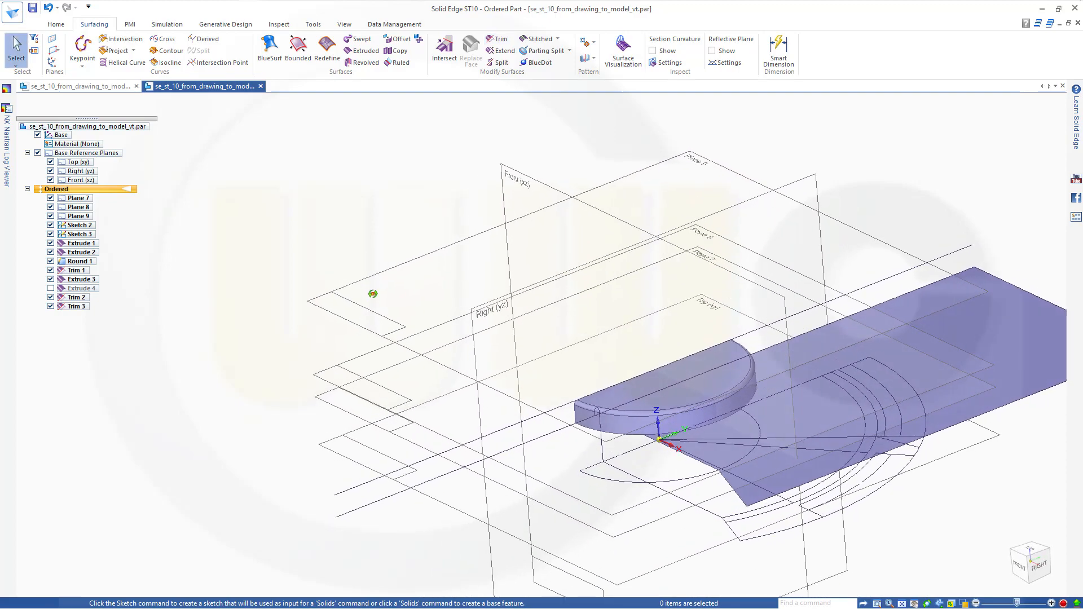
pyautogui.scroll(4, 486, 371)
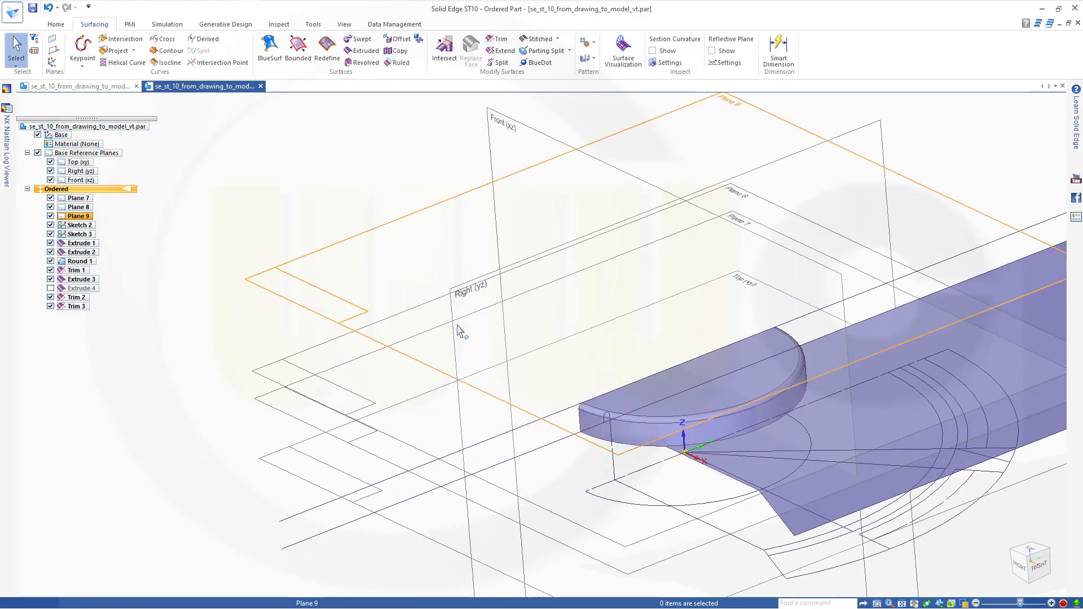
pyautogui.scroll(1, 426, 310)
pyautogui.scroll(4, 677, 460)
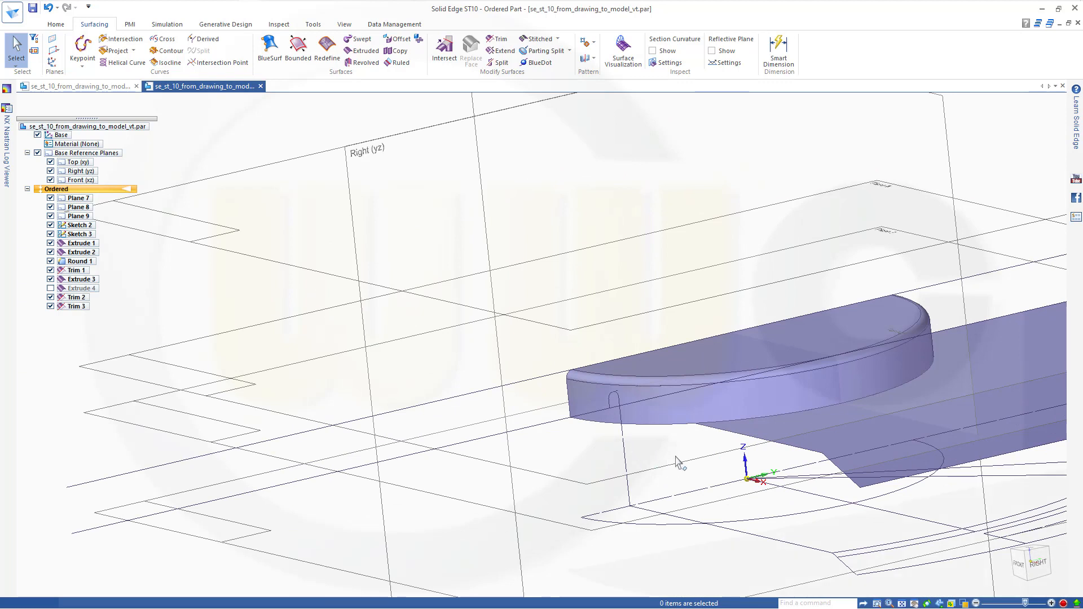
pyautogui.scroll(-2, 672, 461)
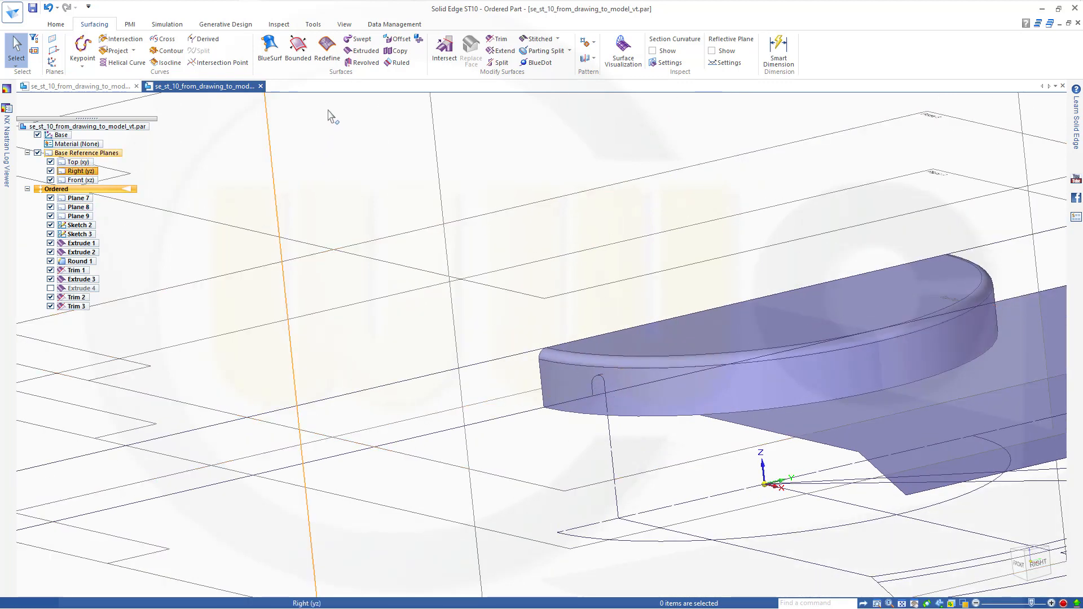
pyautogui.click(361, 51)
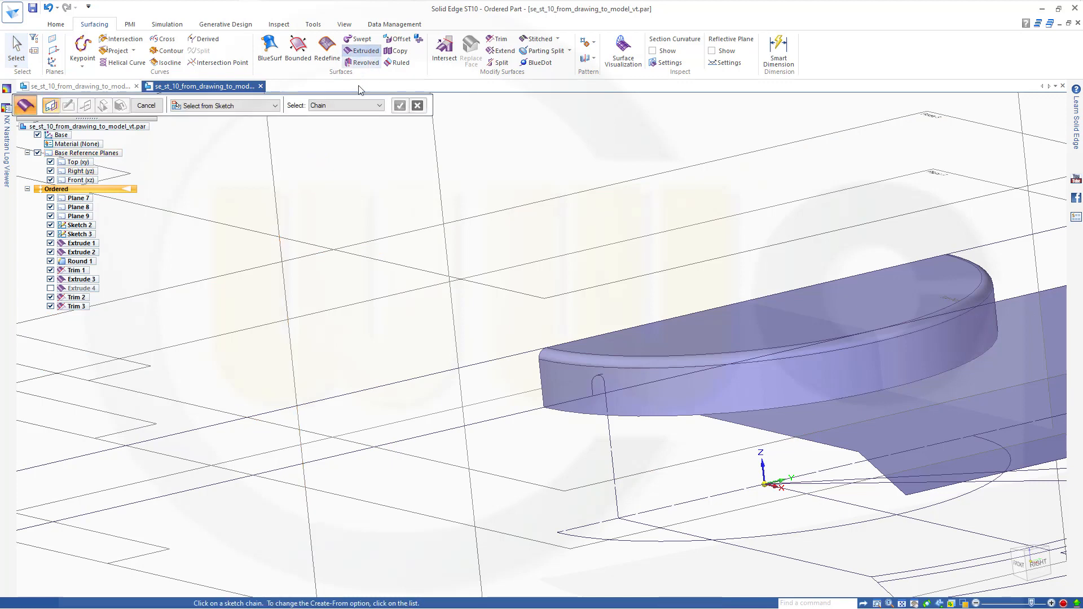
pyautogui.click(372, 108)
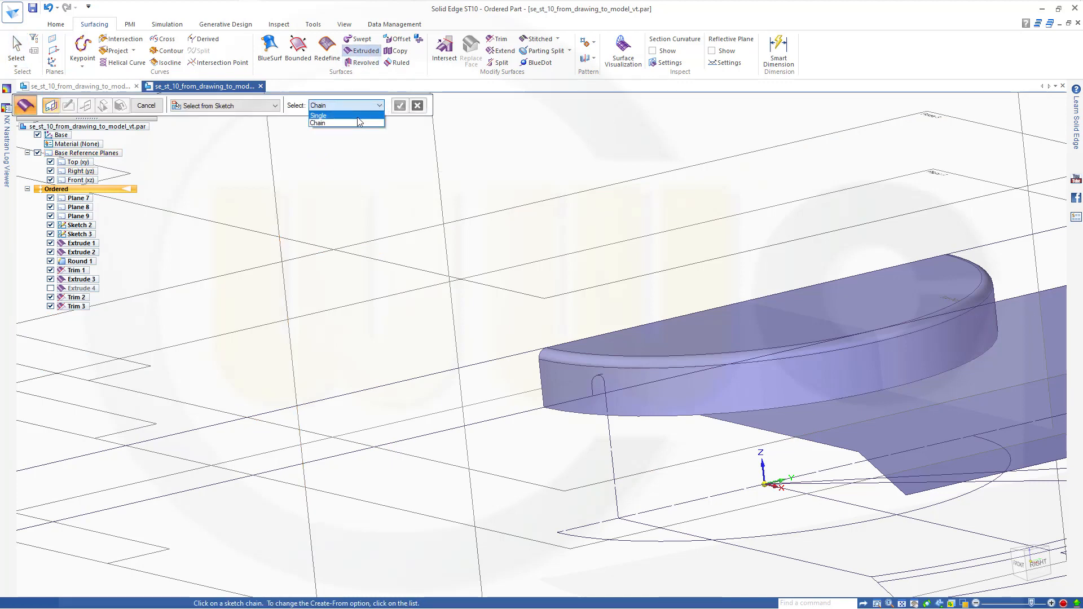
pyautogui.click(358, 117)
pyautogui.scroll(1, 594, 487)
pyautogui.scroll(1, 594, 487)
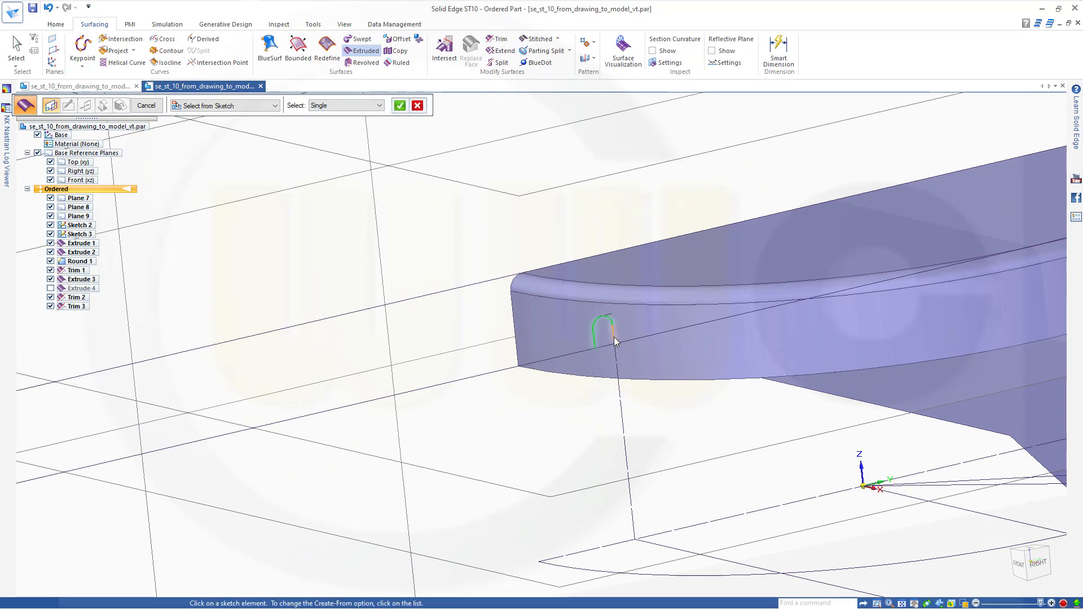
pyautogui.click(401, 107)
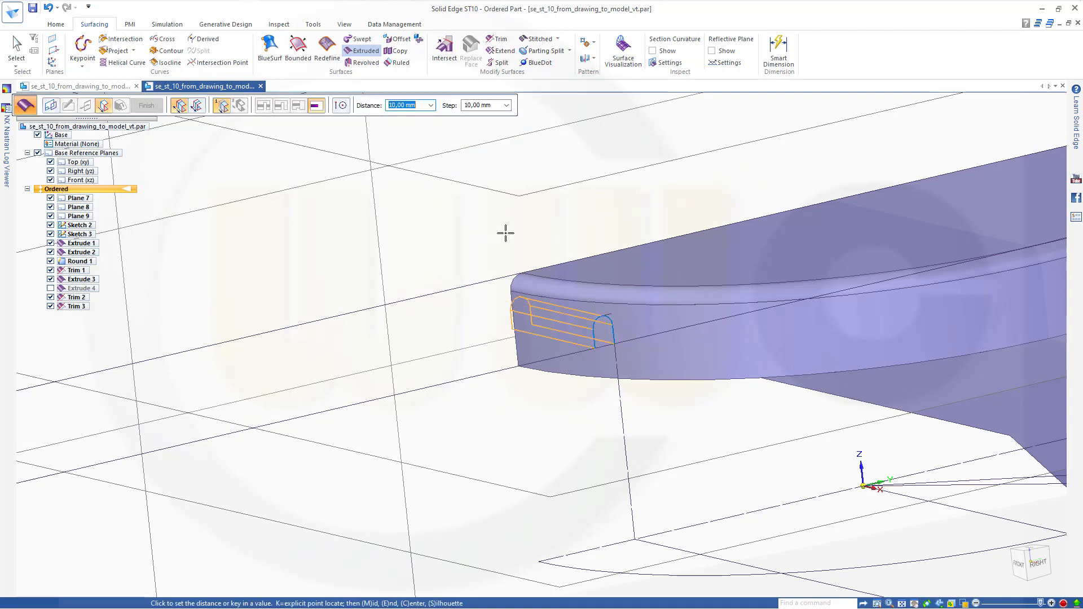
pyautogui.moveTo(722, 441); pyautogui.dragTo(762, 450, button='middle')
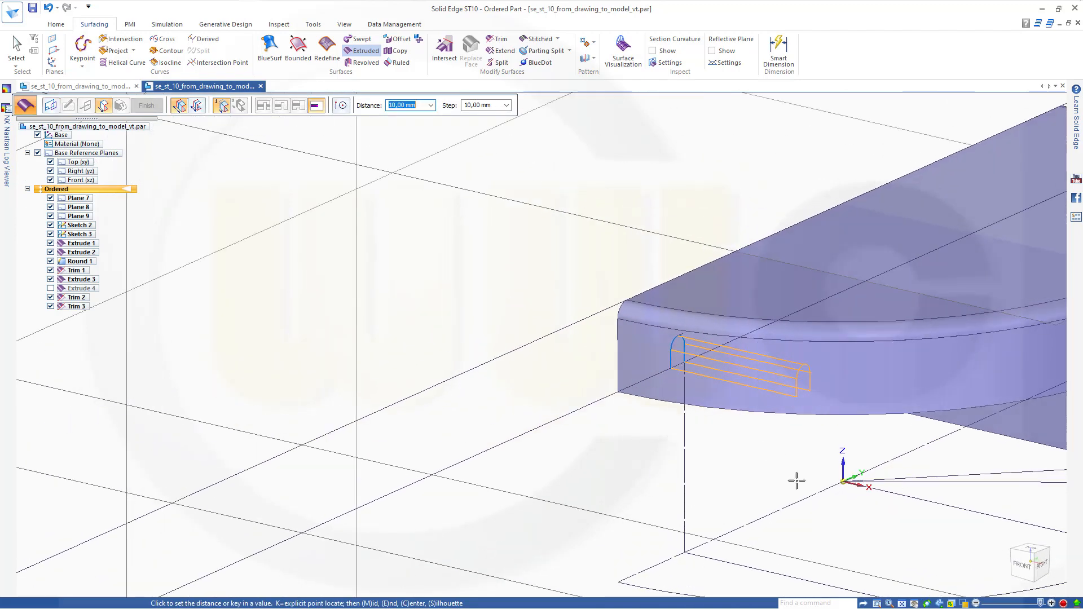
pyautogui.keyDown('shift'); pyautogui.moveTo(899, 480); pyautogui.dragTo(562, 389, button='middle'); pyautogui.keyUp('shift')
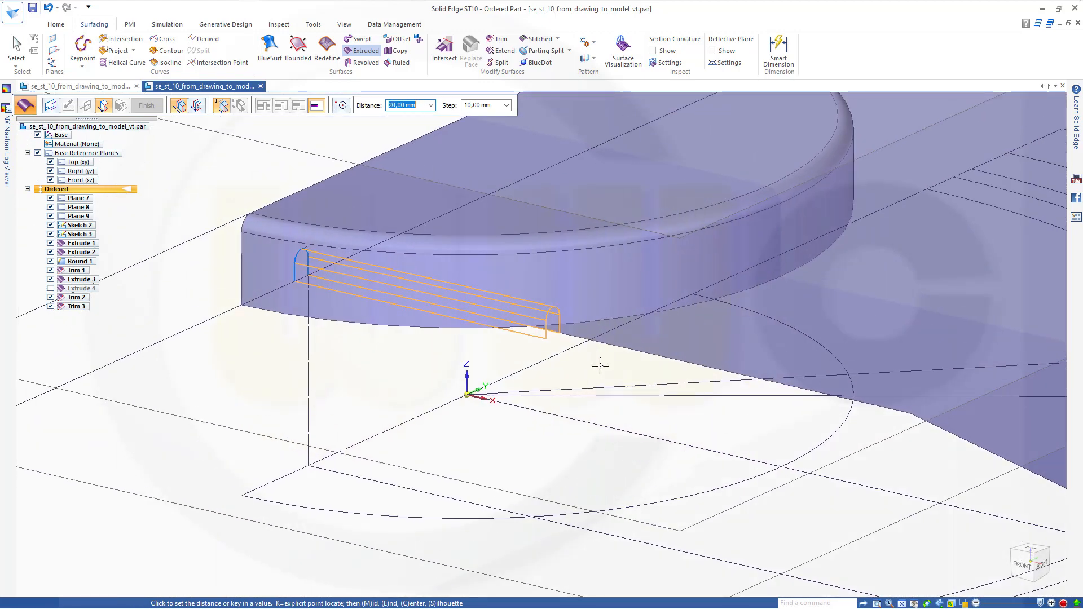
pyautogui.click(641, 373)
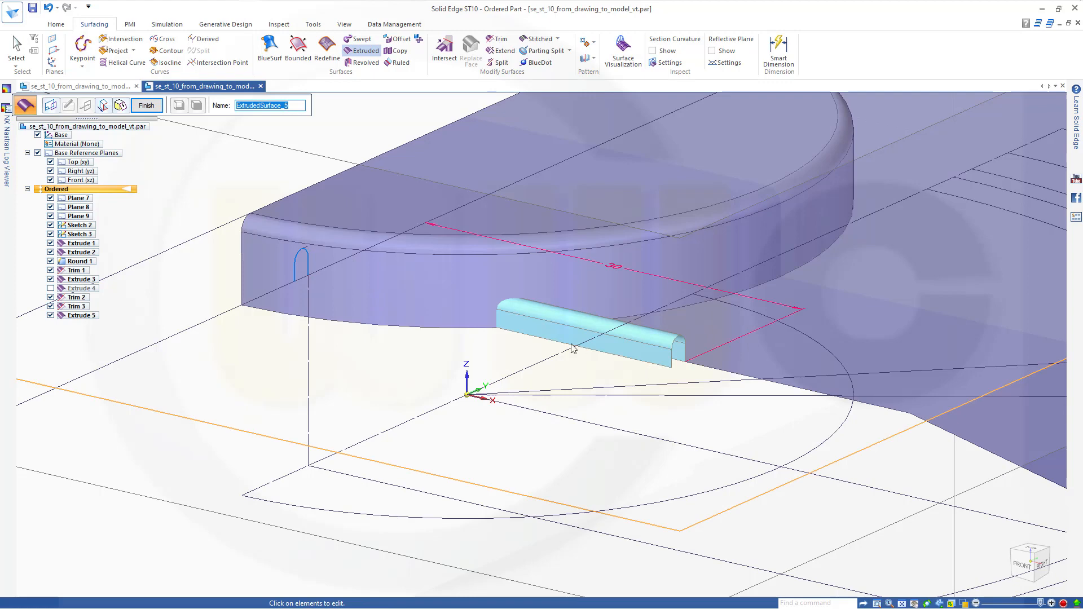
pyautogui.click(146, 105)
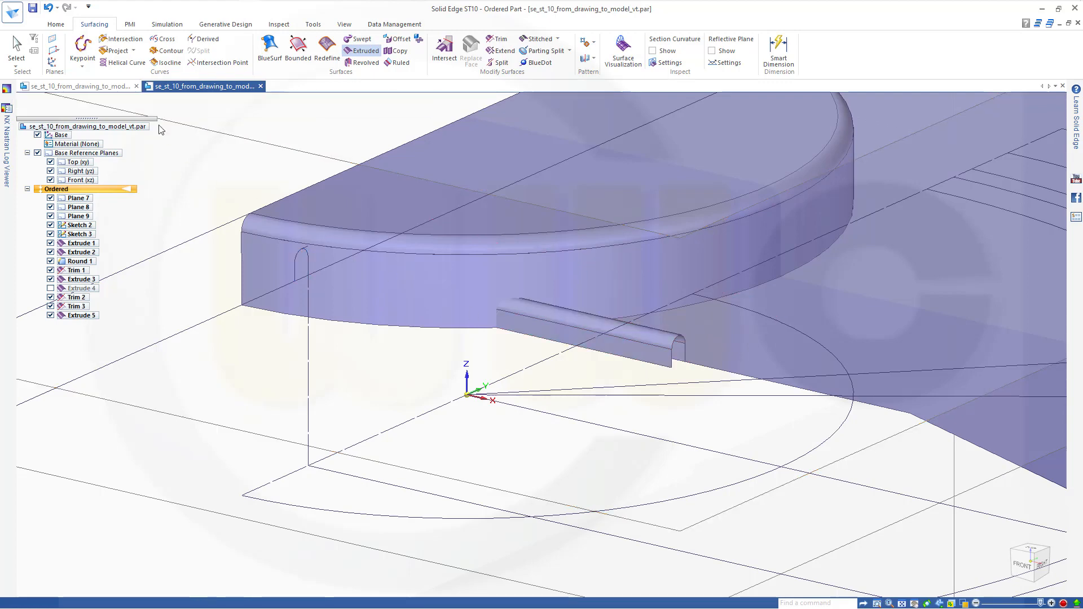
# Step: Trim the blended disc with the arched extruded surface selected as a body, removing the small arched region in the disc's side wall
pyautogui.moveTo(636, 459)
pyautogui.mouseDown(button='middle')
pyautogui.moveTo(602, 455)
pyautogui.moveTo(614, 458)
pyautogui.mouseUp(button='middle')
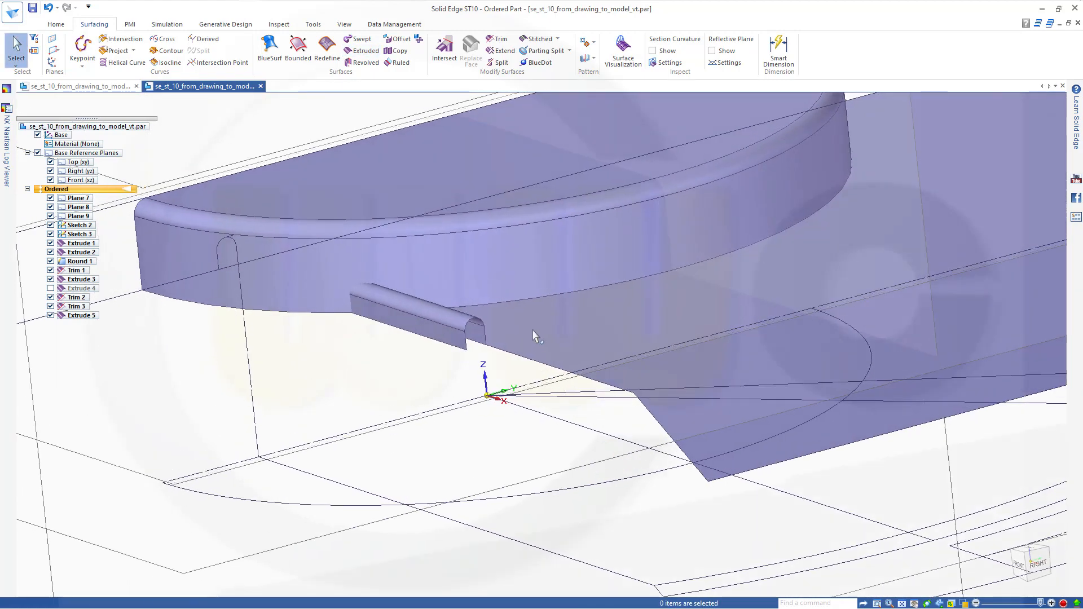
pyautogui.click(497, 38)
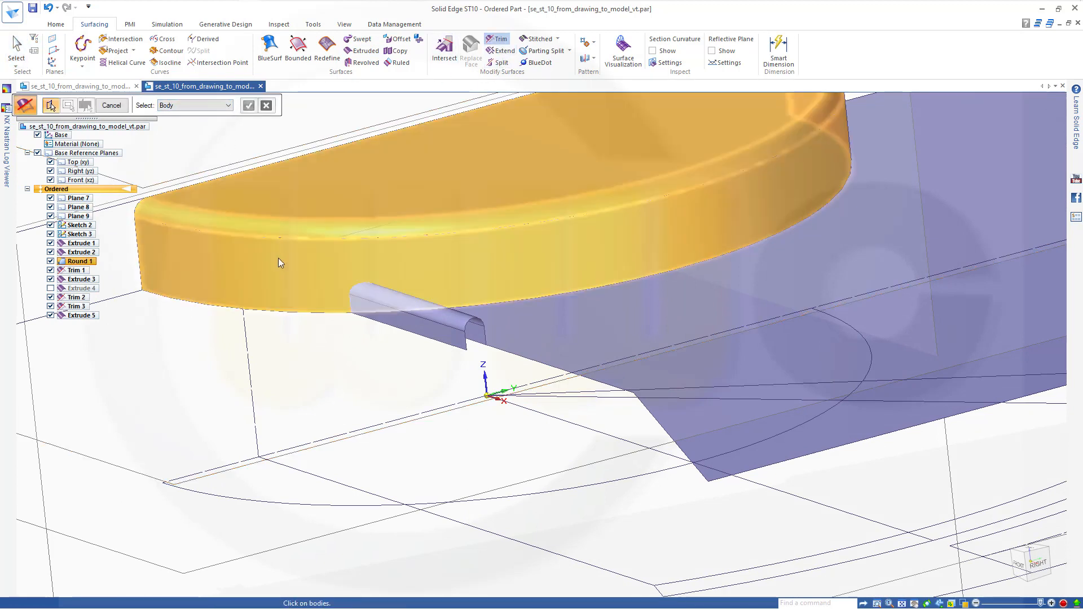
pyautogui.click(279, 259)
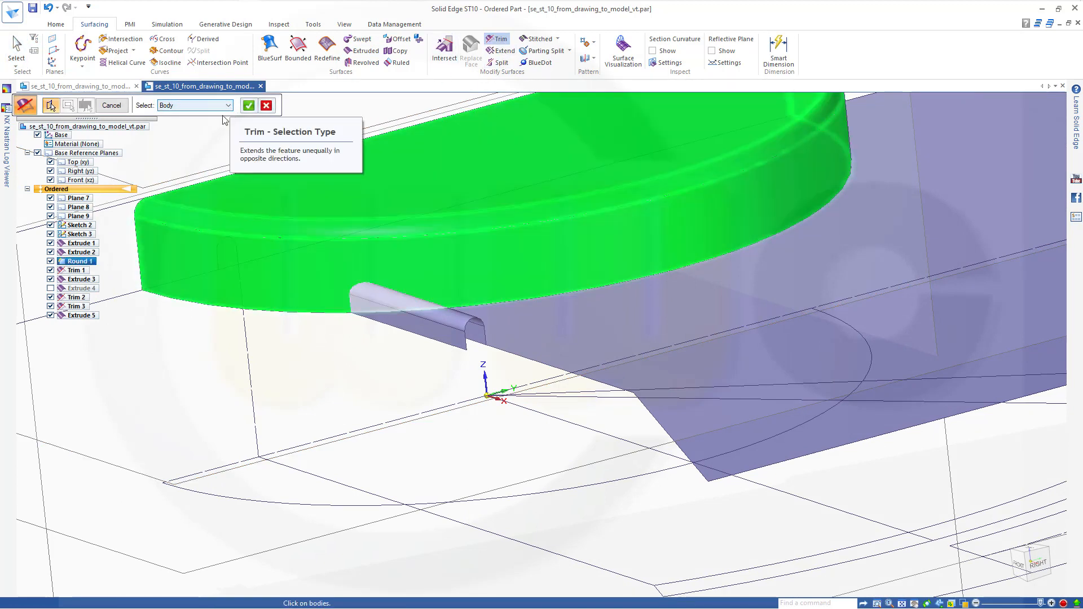
pyautogui.rightClick(208, 132)
pyautogui.click(225, 107)
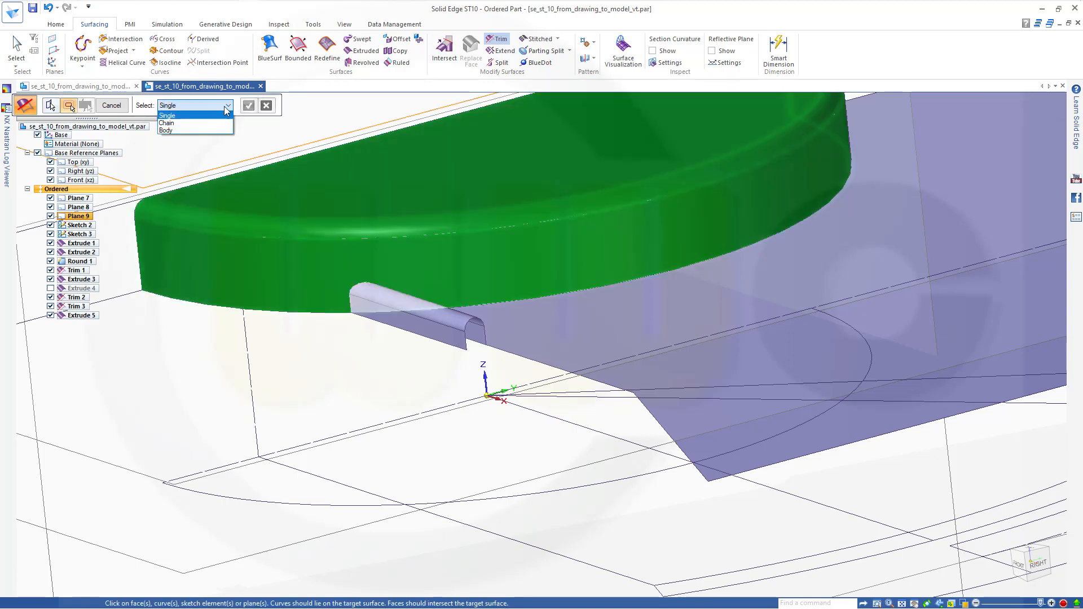
pyautogui.click(193, 130)
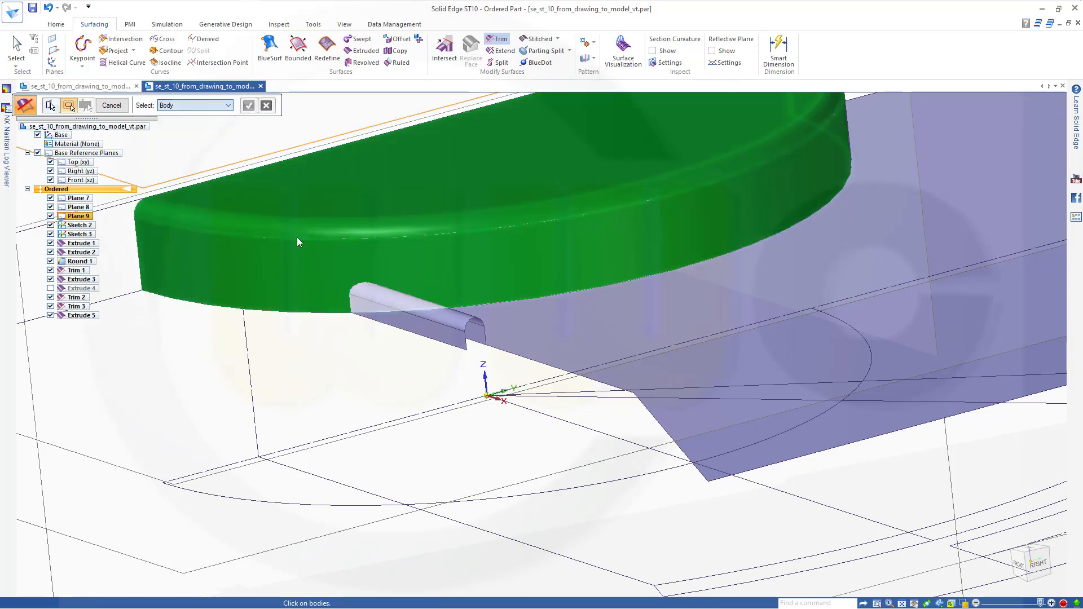
pyautogui.click(437, 330)
pyautogui.rightClick(380, 385)
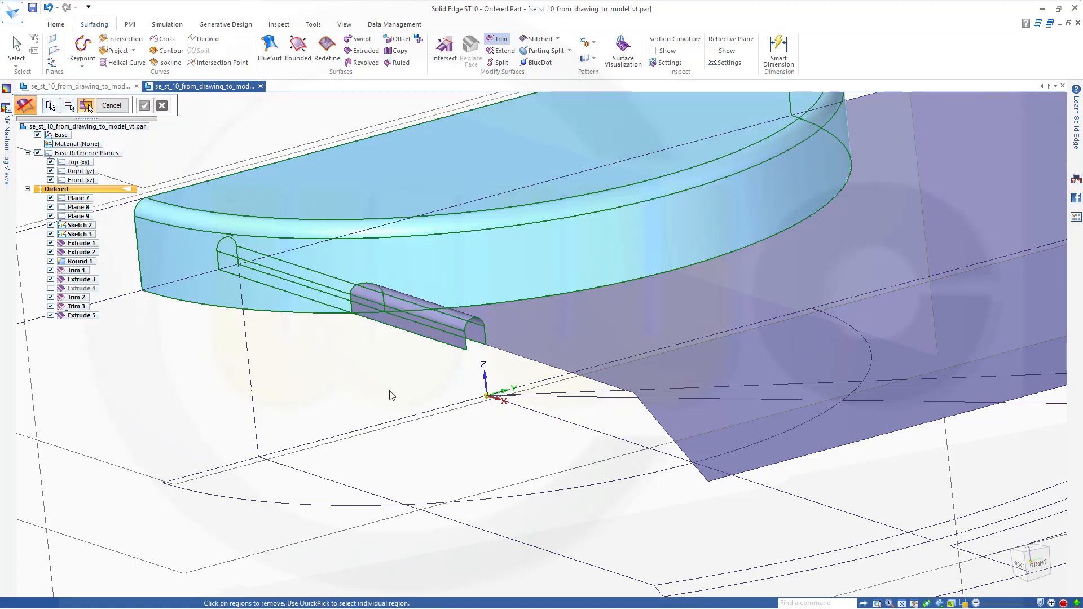
pyautogui.moveTo(391, 390); pyautogui.dragTo(406, 283, button='middle')
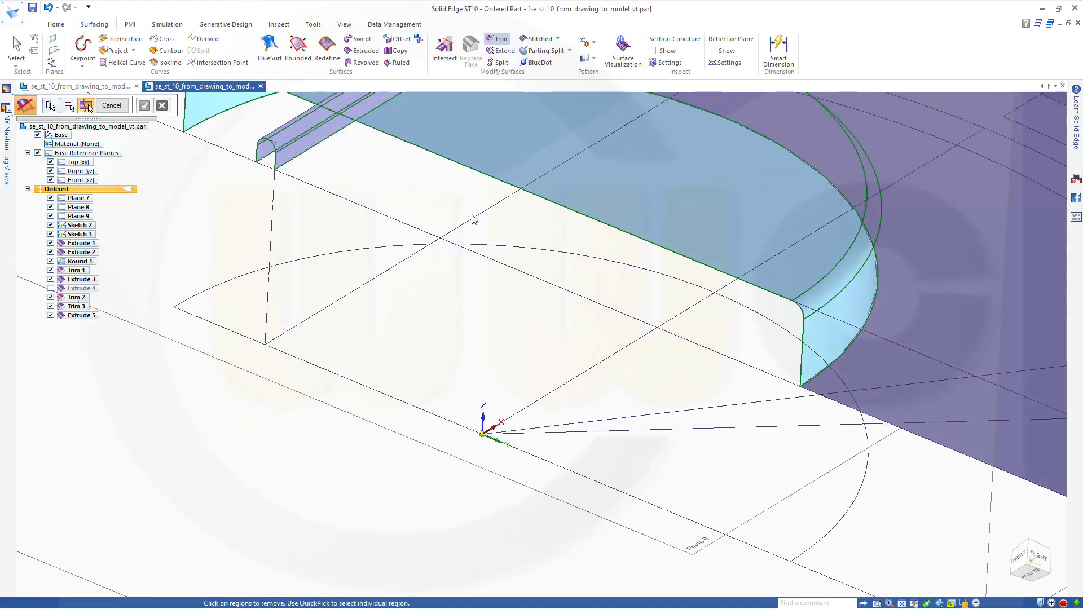
pyautogui.moveTo(495, 186); pyautogui.dragTo(598, 480, button='middle')
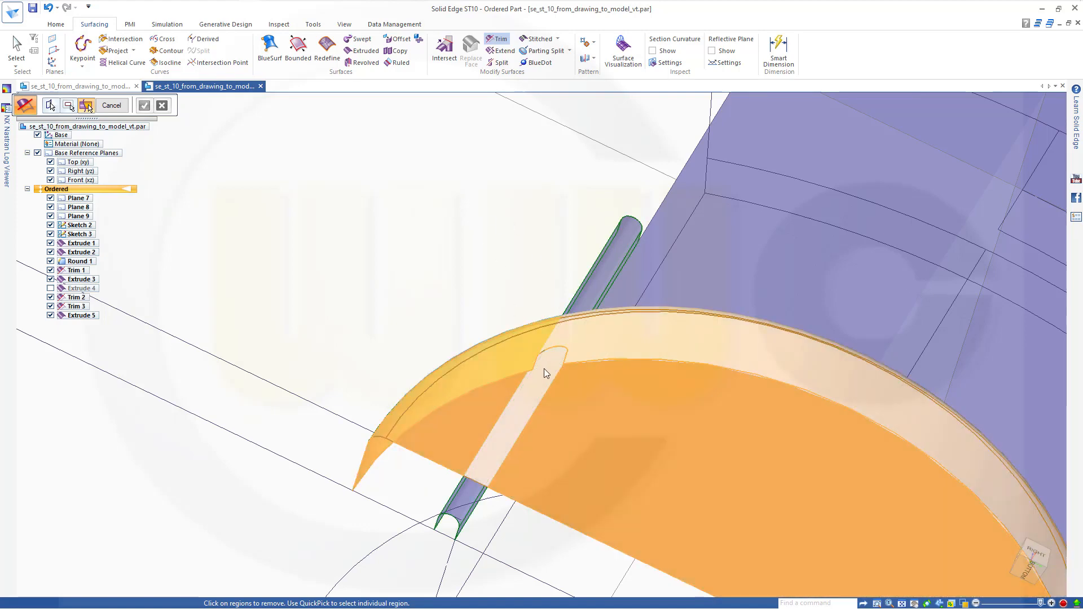
pyautogui.moveTo(619, 426); pyautogui.dragTo(580, 340, button='middle')
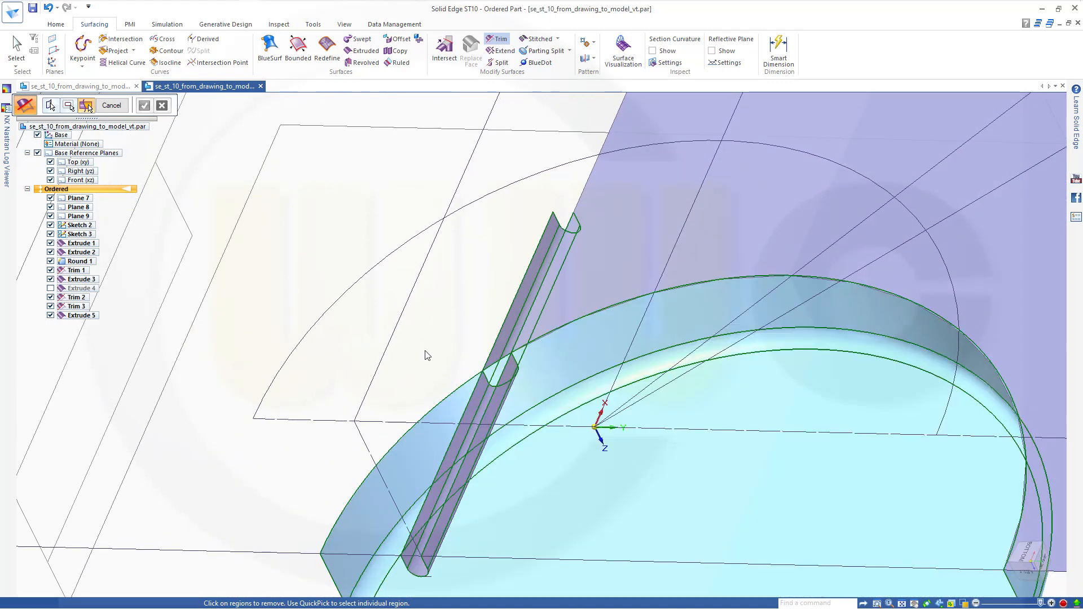
pyautogui.click(506, 379)
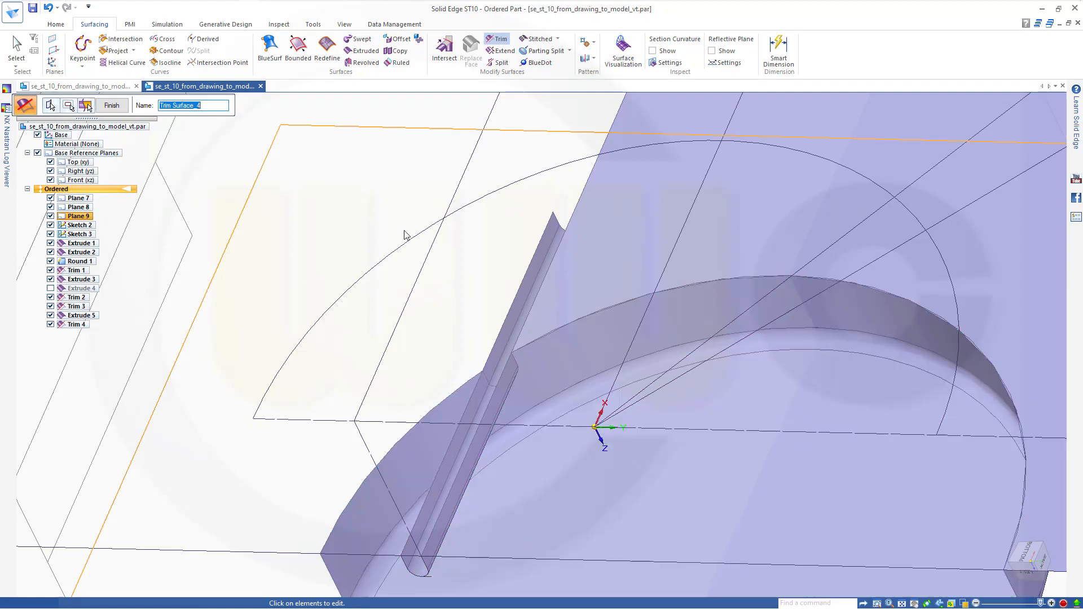
pyautogui.keyDown('shift'); pyautogui.moveTo(471, 287); pyautogui.dragTo(526, 428, button='middle'); pyautogui.keyUp('shift')
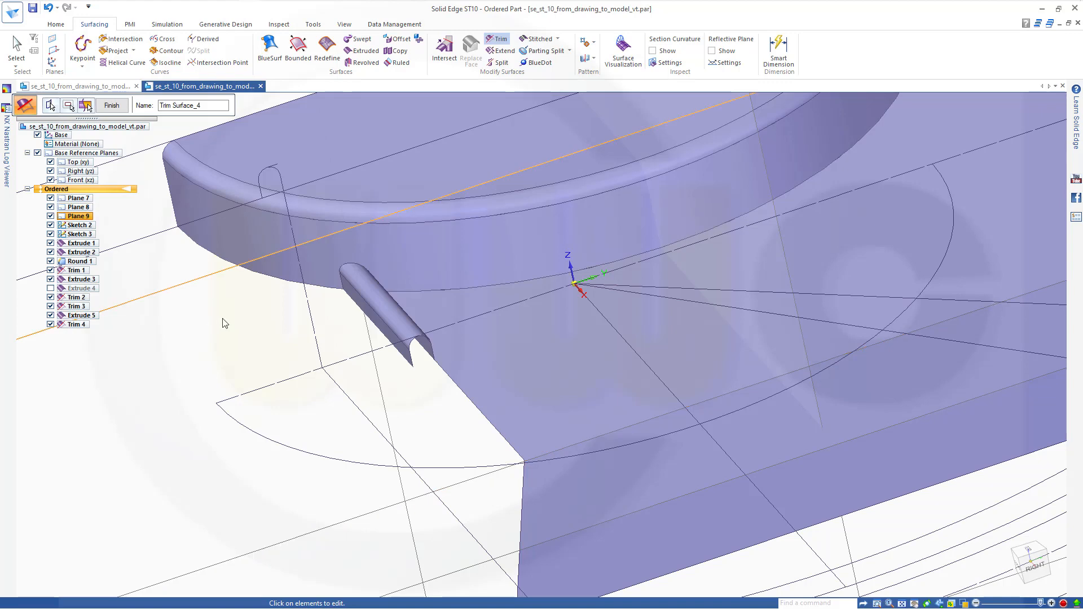
# Step: Hide the small arched surface Extrude 5 and end the surface trim
pyautogui.click(50, 315)
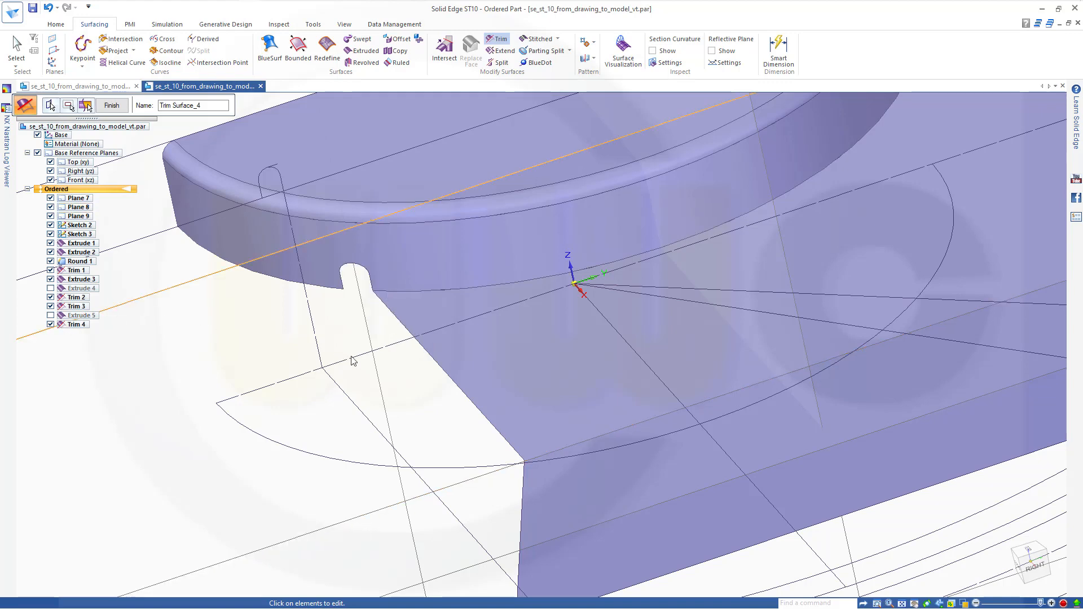
pyautogui.moveTo(353, 361); pyautogui.dragTo(370, 429, button='middle')
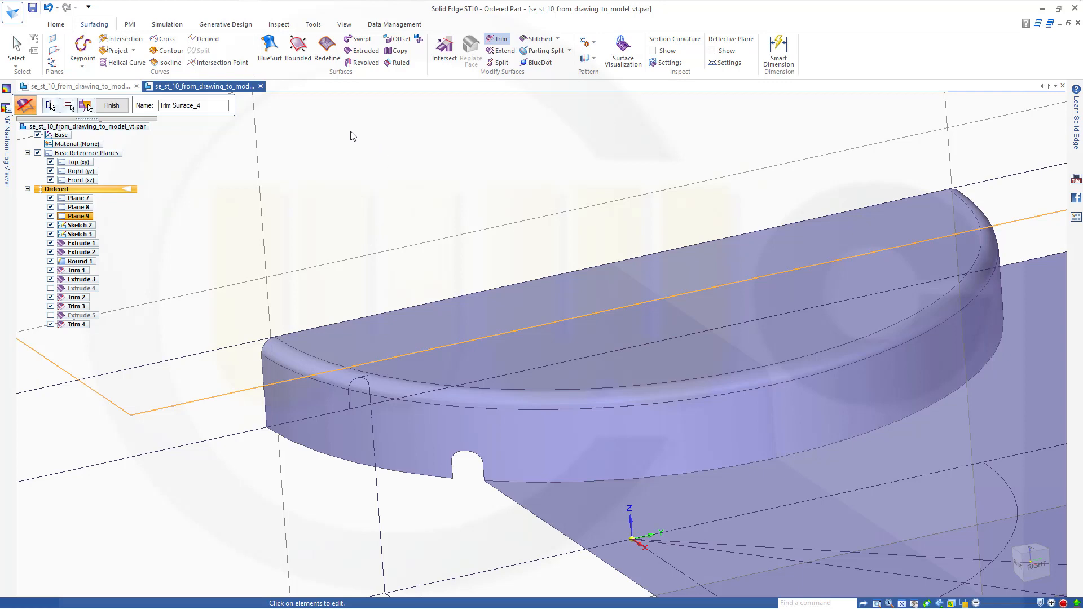
pyautogui.click(112, 105)
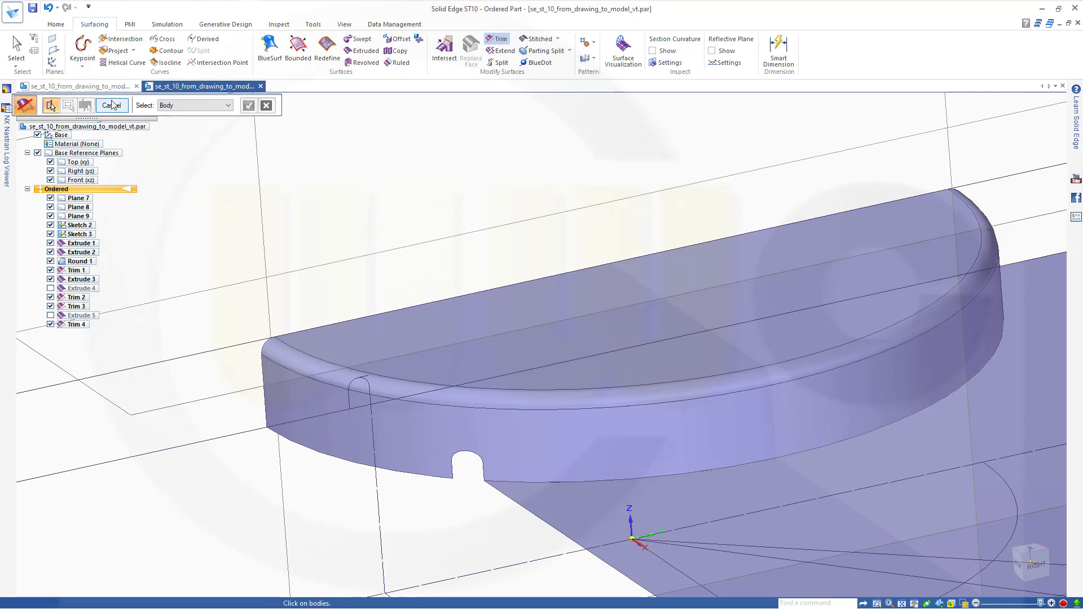
pyautogui.click(110, 107)
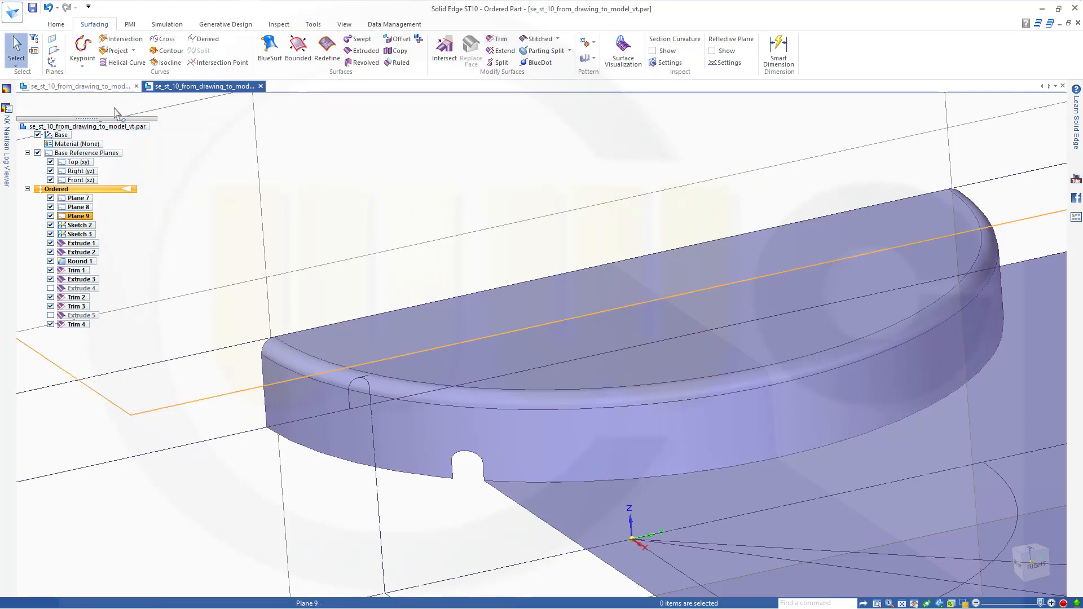
pyautogui.click(57, 25)
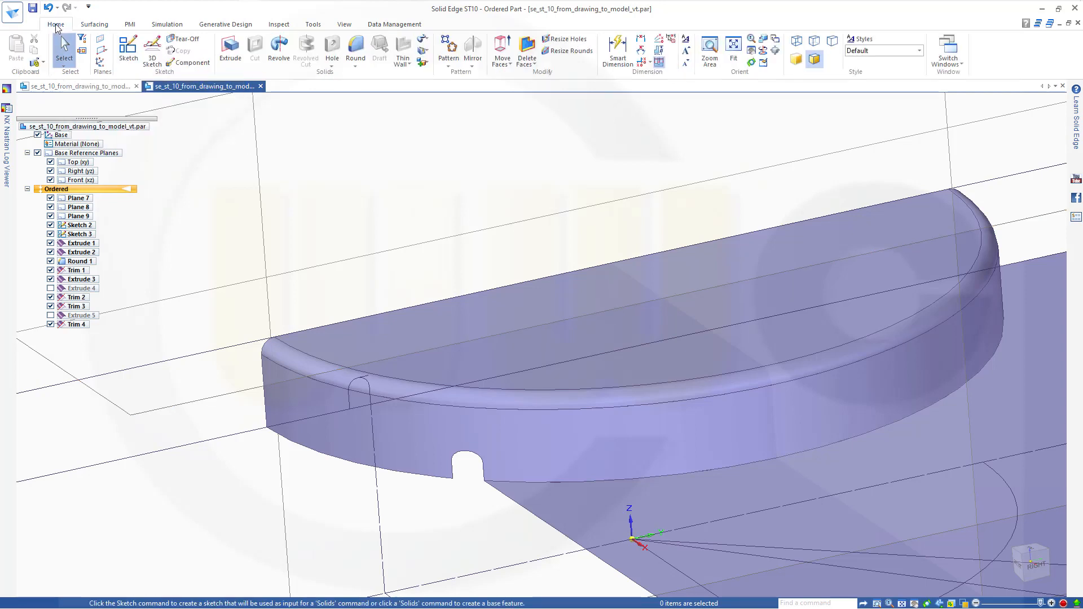
pyautogui.click(359, 50)
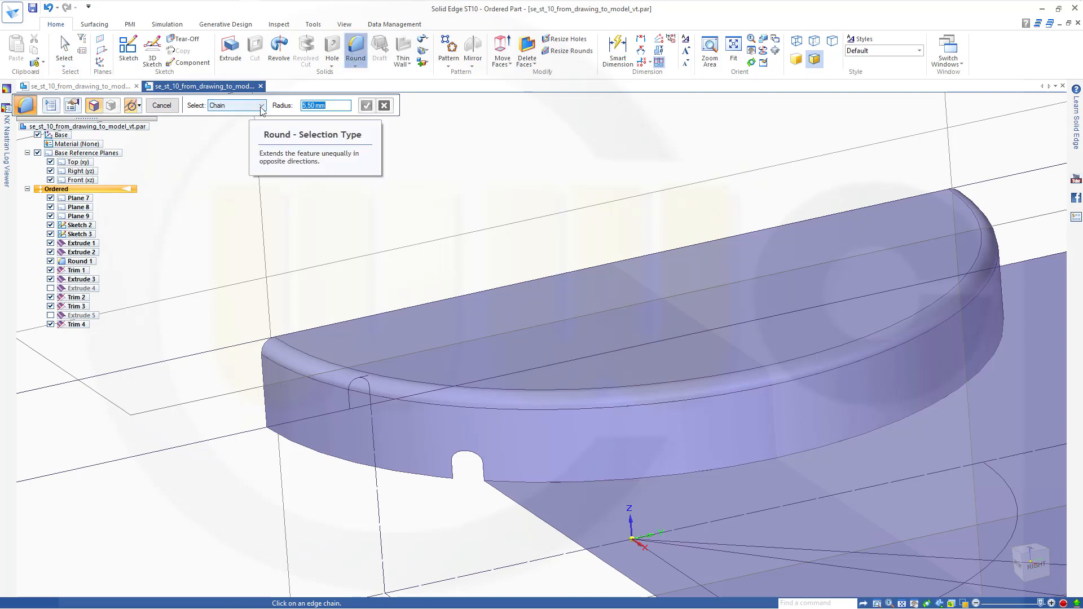
pyautogui.click(262, 107)
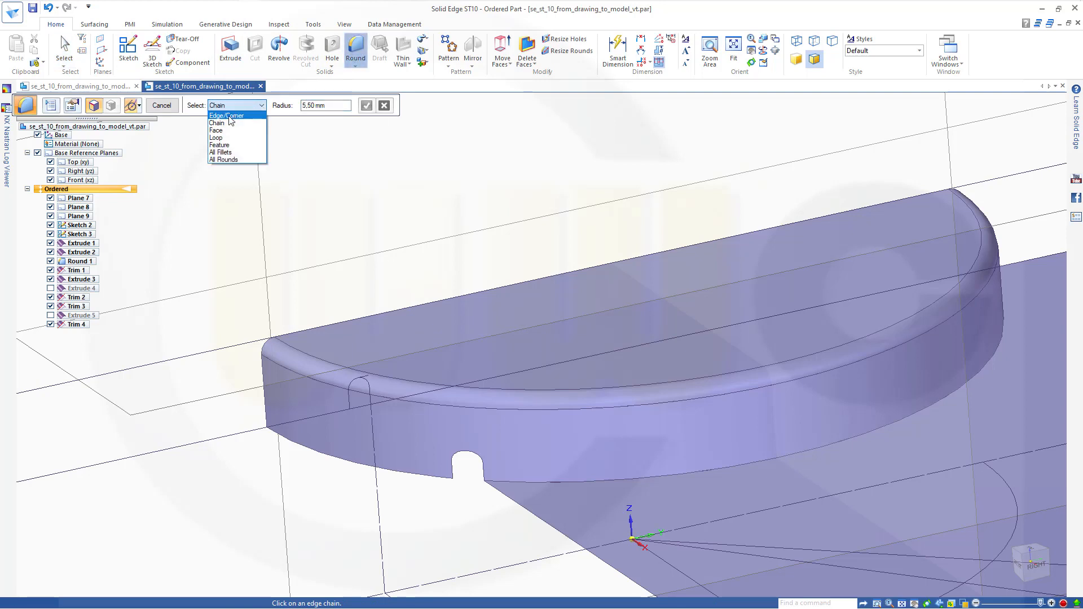
pyautogui.click(224, 123)
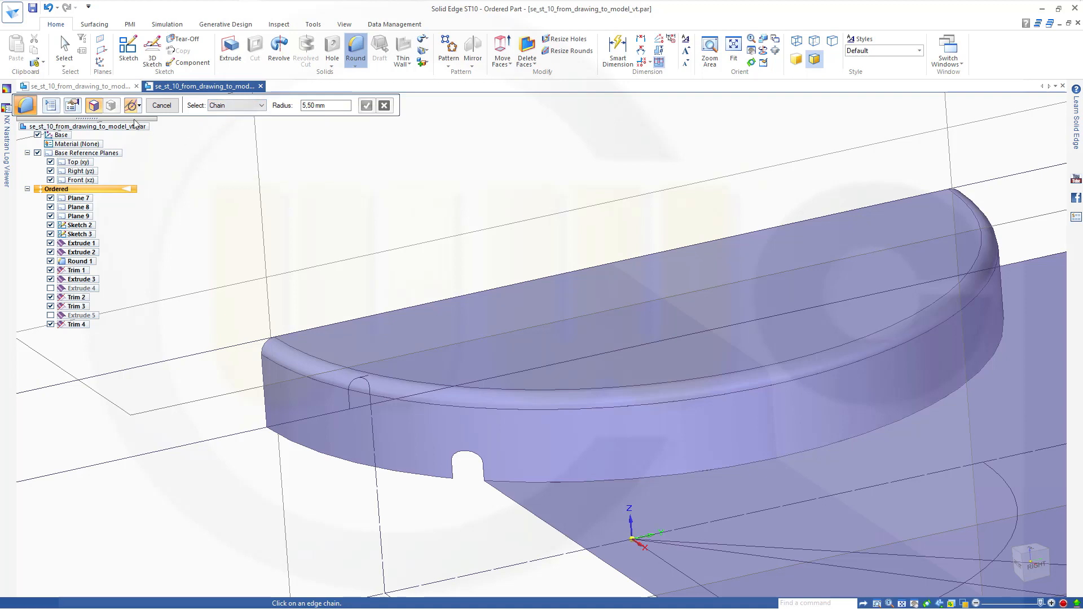
pyautogui.click(52, 105)
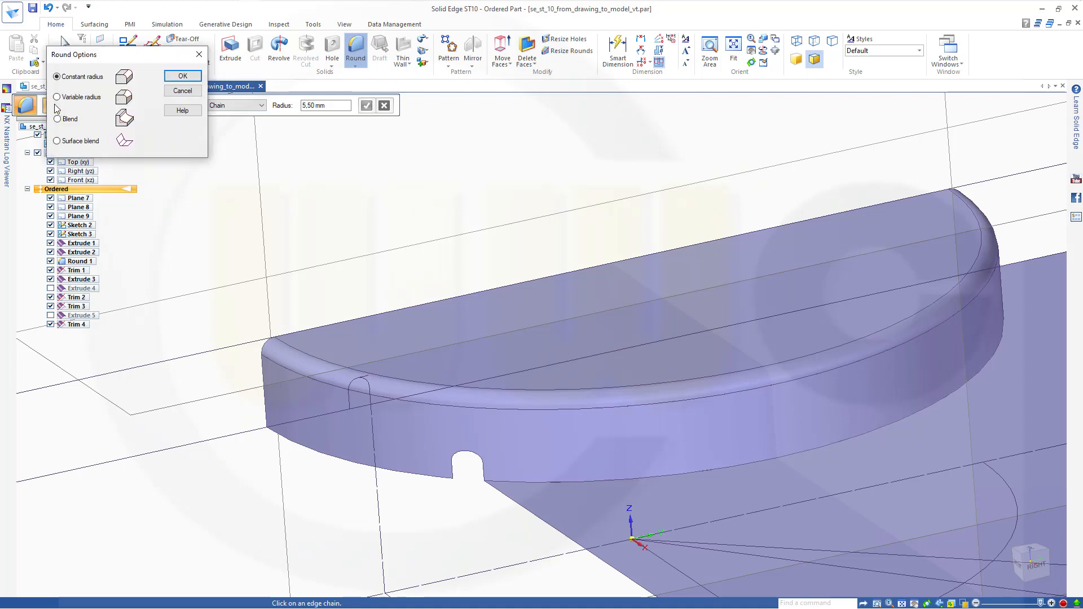
pyautogui.click(59, 141)
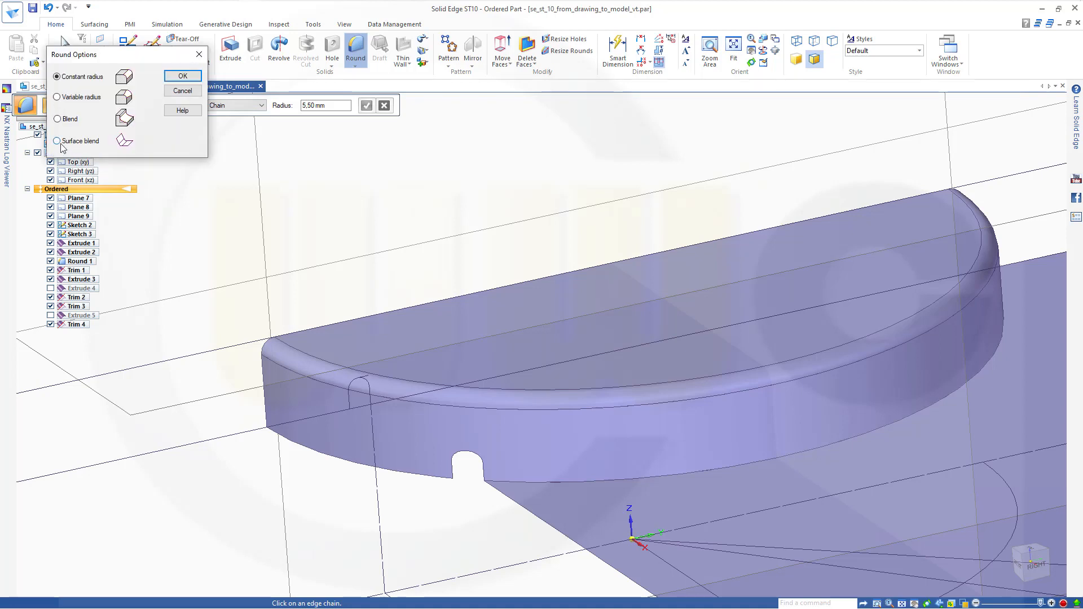
pyautogui.click(190, 79)
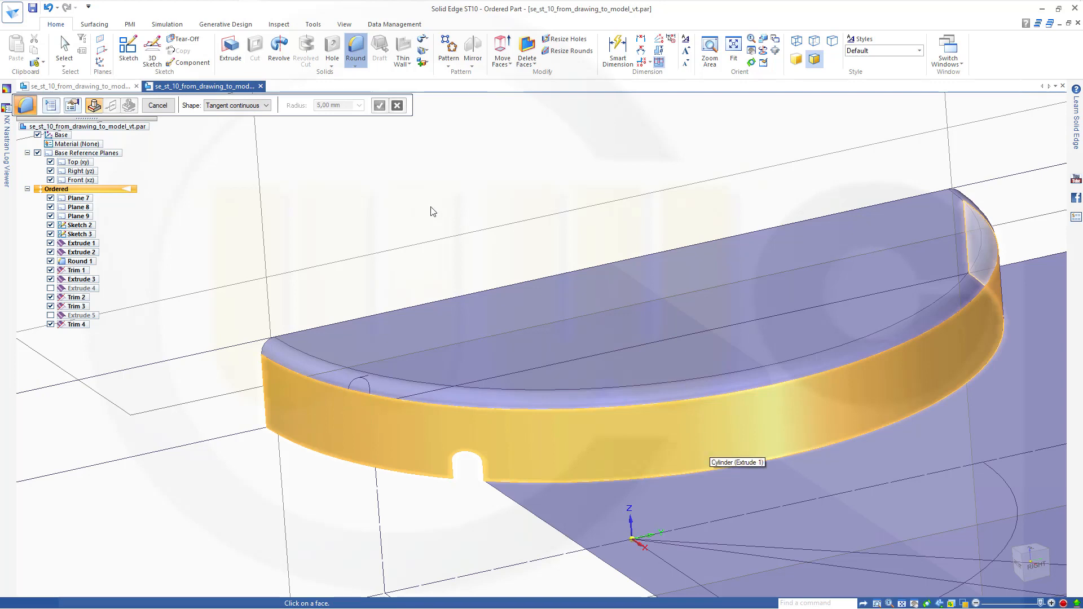
pyautogui.click(672, 459)
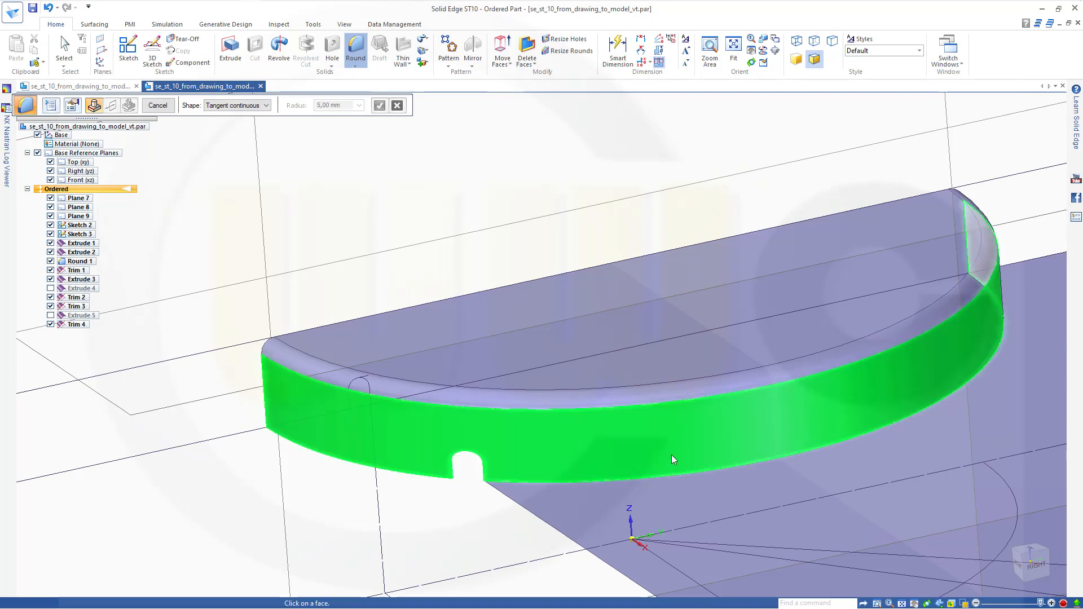
pyautogui.click(736, 501)
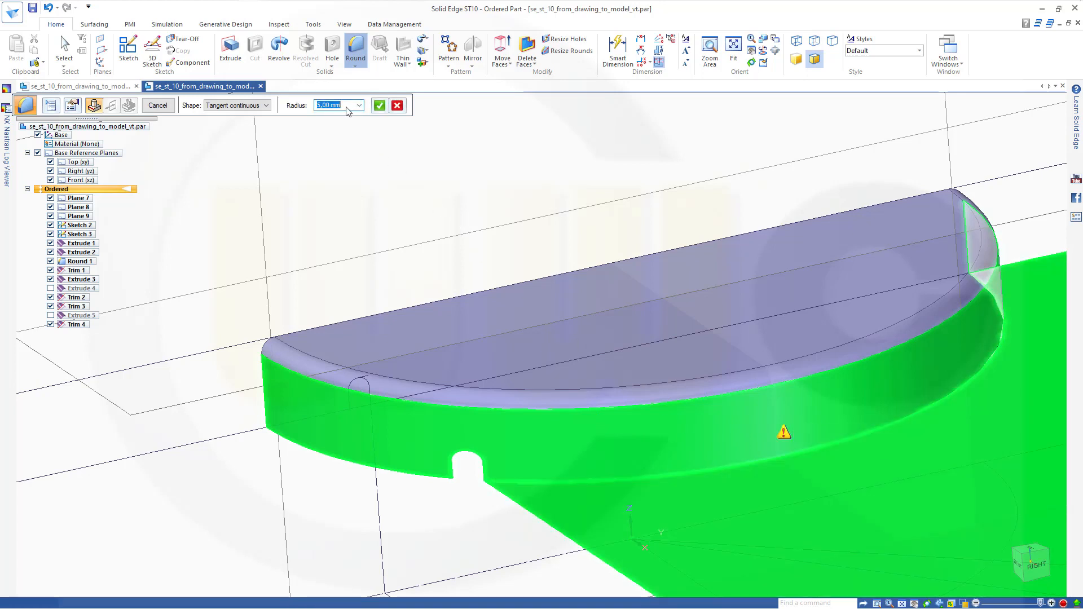
pyautogui.press('Return')
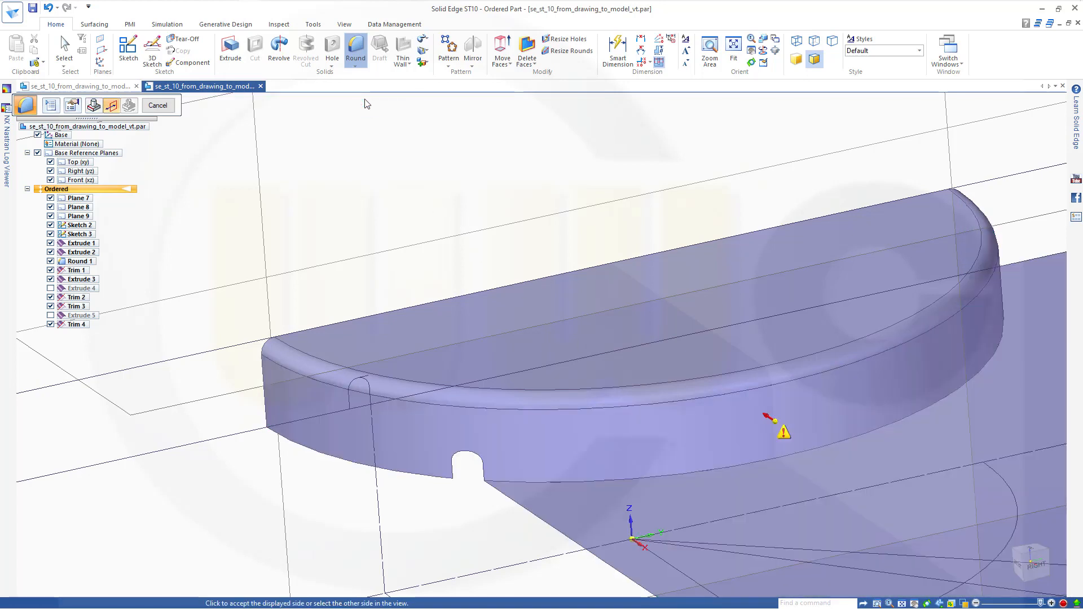
pyautogui.moveTo(614, 197); pyautogui.dragTo(643, 196, button='middle')
pyautogui.scroll(1, 646, 200)
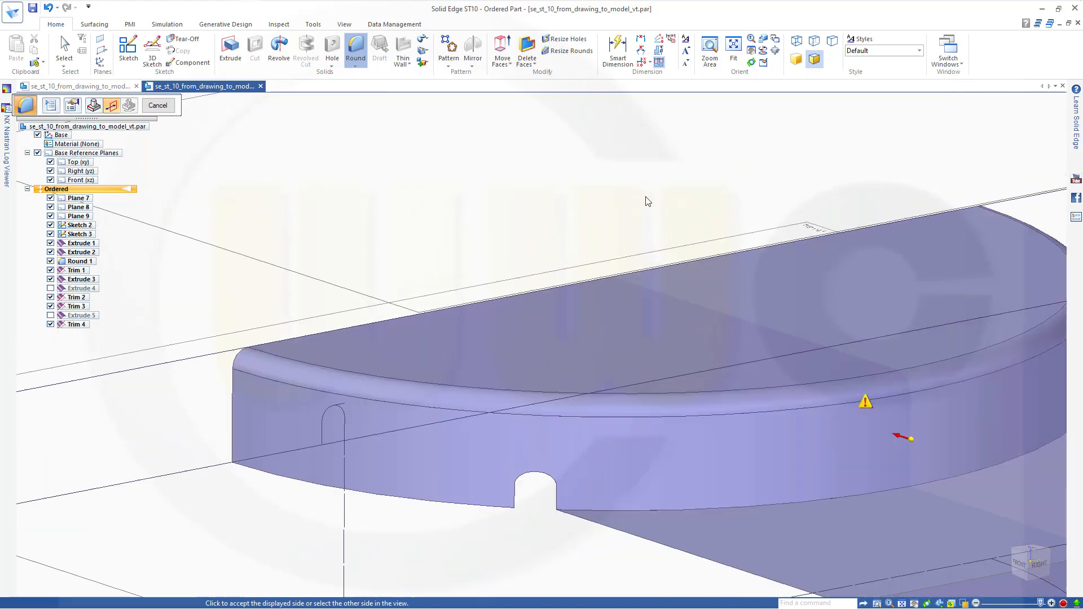
pyautogui.scroll(-3, 700, 237)
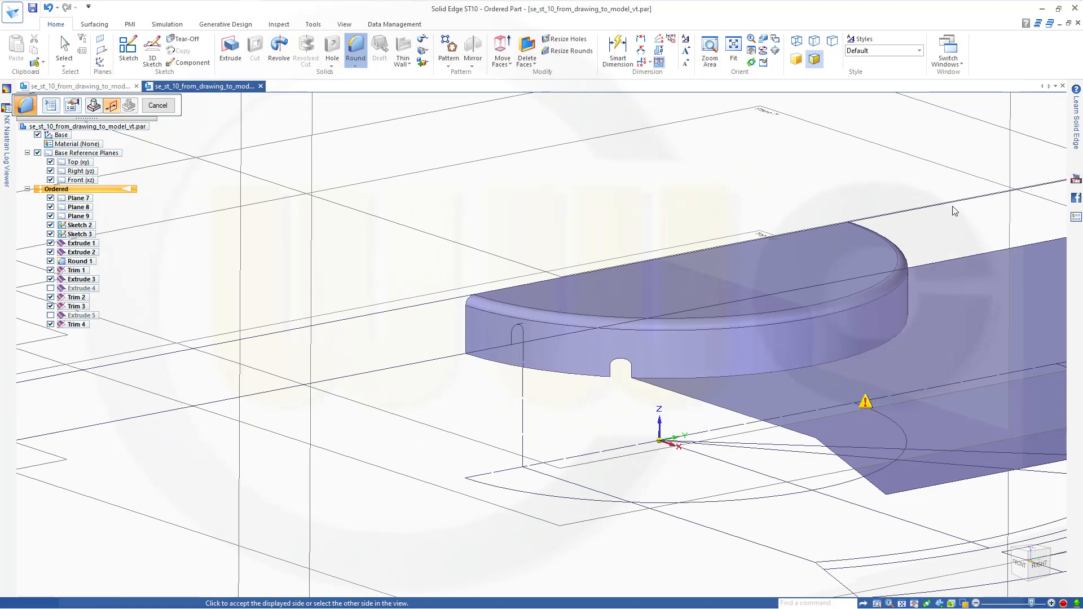
pyautogui.moveTo(953, 216); pyautogui.dragTo(1030, 212, button='middle')
pyautogui.click(977, 217)
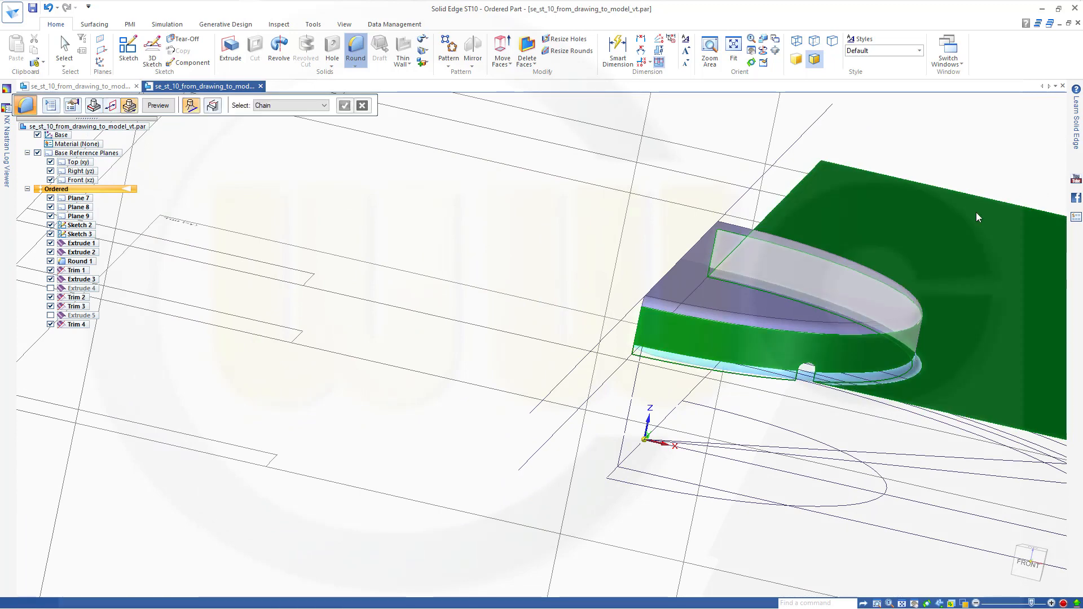
pyautogui.moveTo(678, 347); pyautogui.dragTo(626, 350, button='middle')
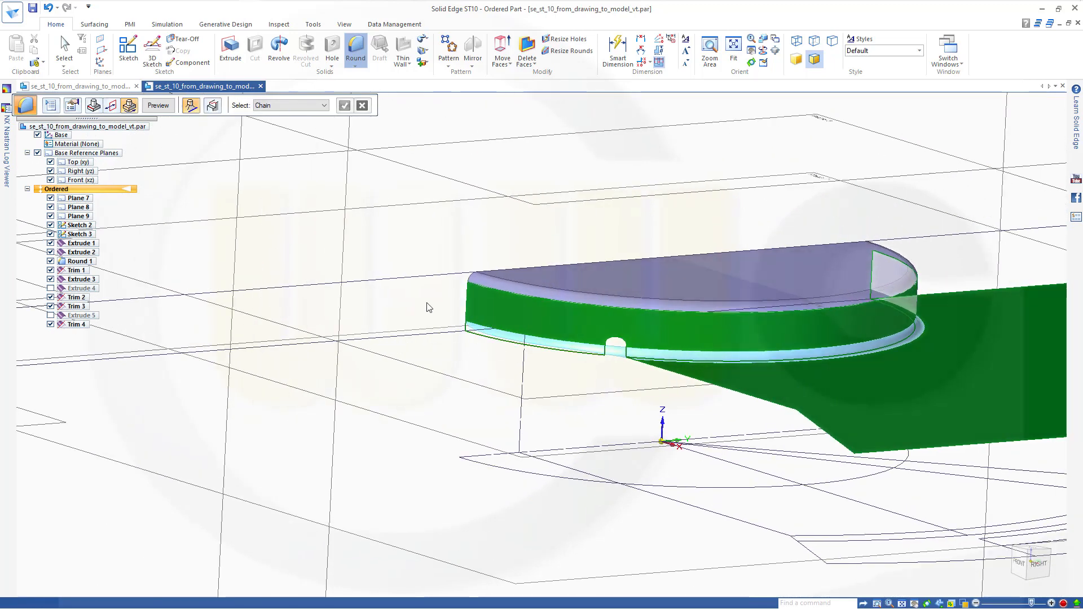
pyautogui.press('Escape')
pyautogui.press('Escape')
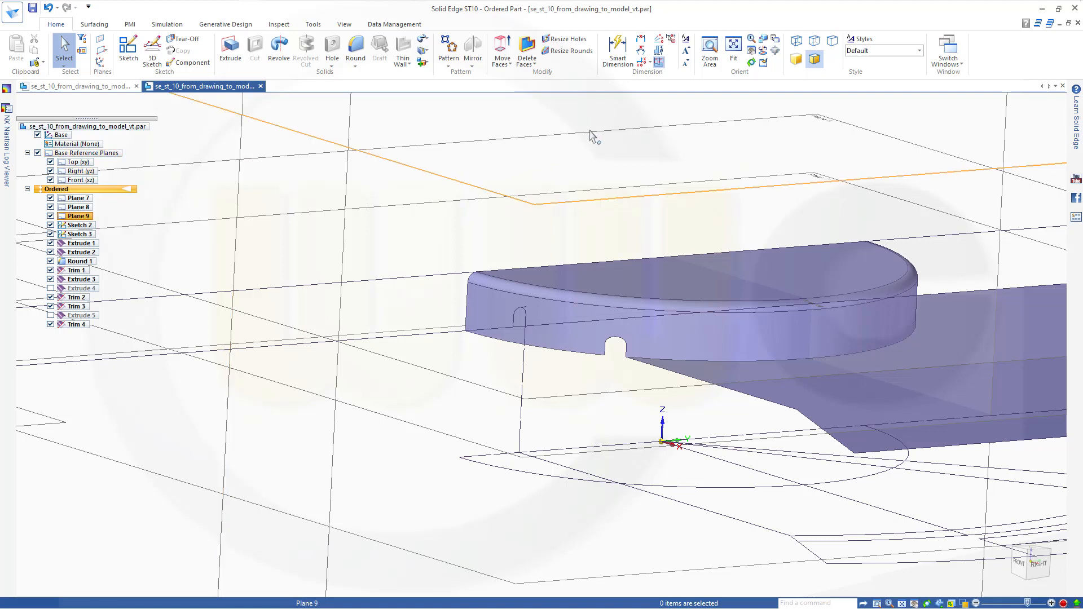
# Step: Stitch the blended disc and the flat surface together with a stitch tolerance of 1,00e-03 mm and no healing
pyautogui.click(94, 25)
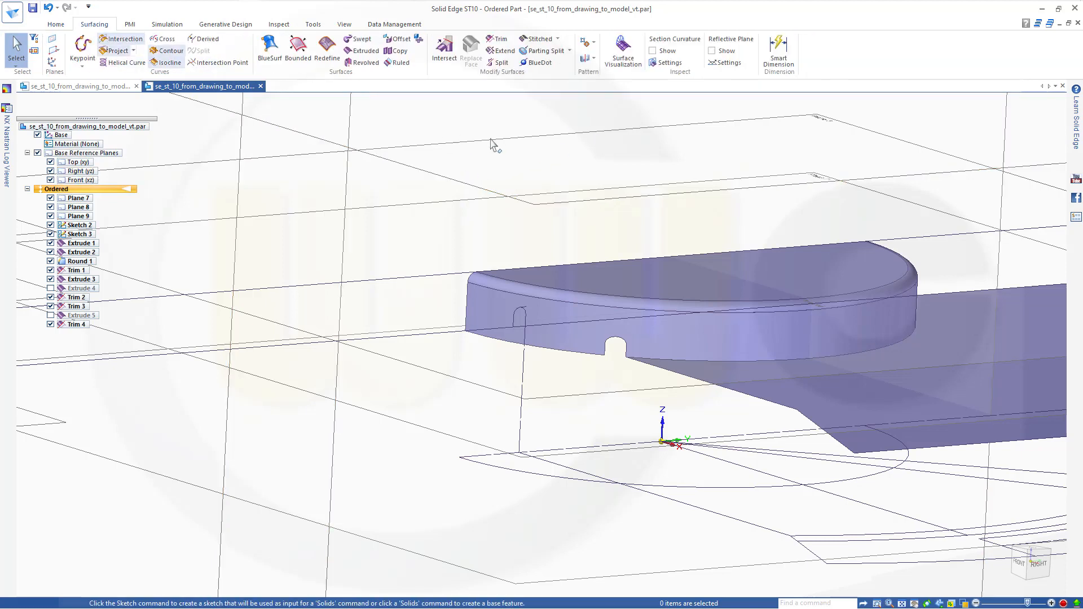
pyautogui.click(537, 39)
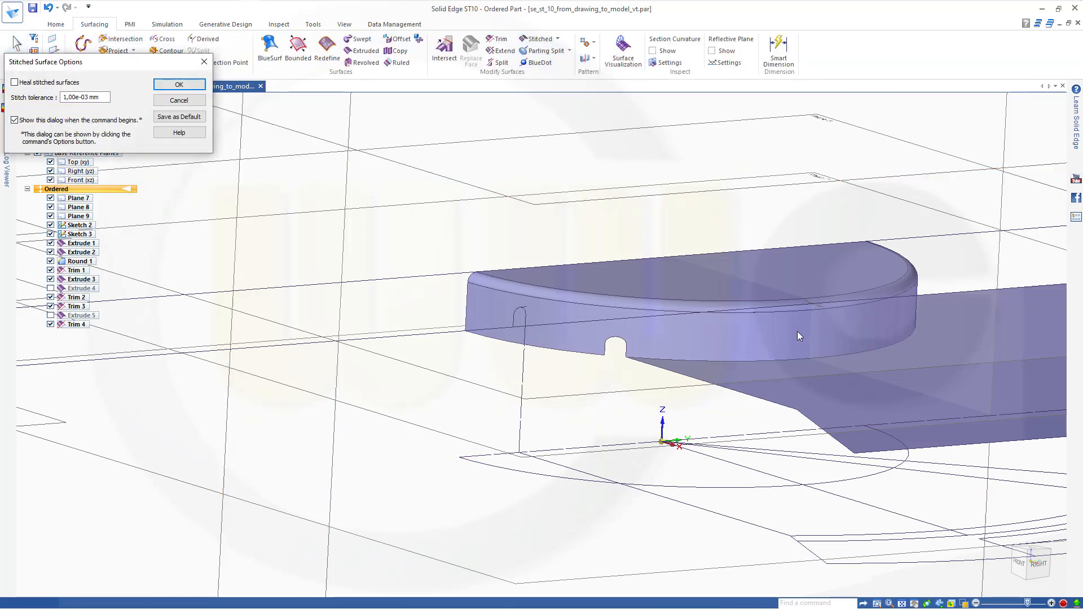
pyautogui.click(179, 84)
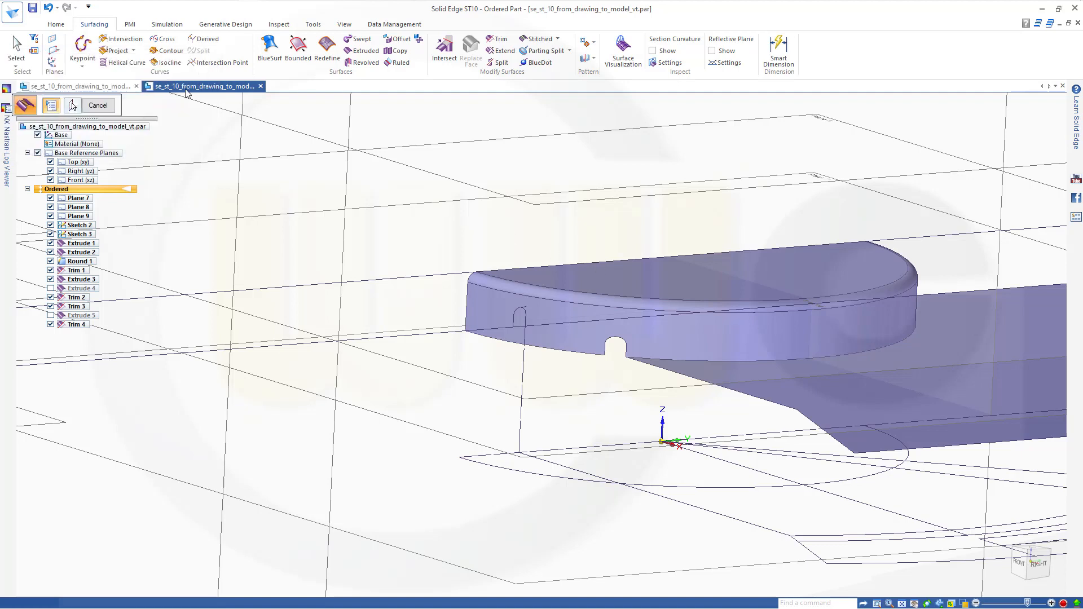
pyautogui.click(741, 349)
pyautogui.click(898, 399)
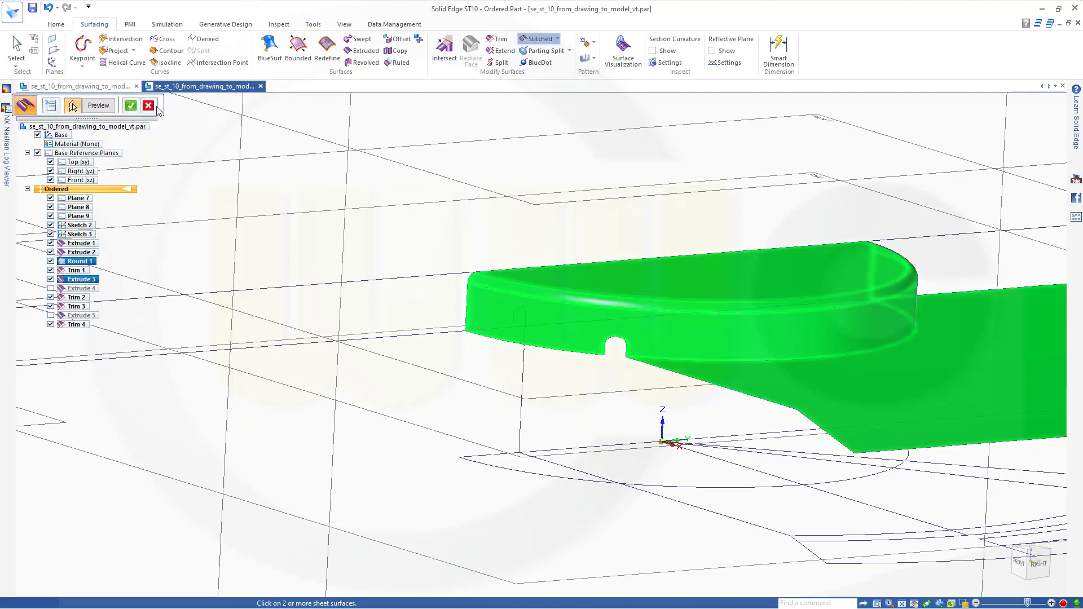
pyautogui.click(96, 106)
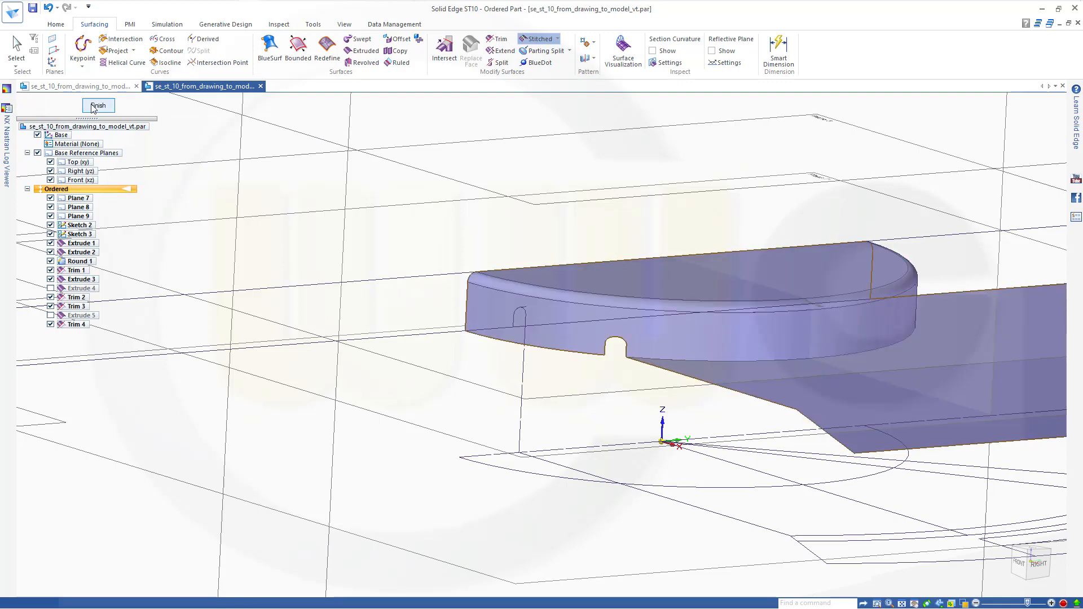
pyautogui.click(97, 106)
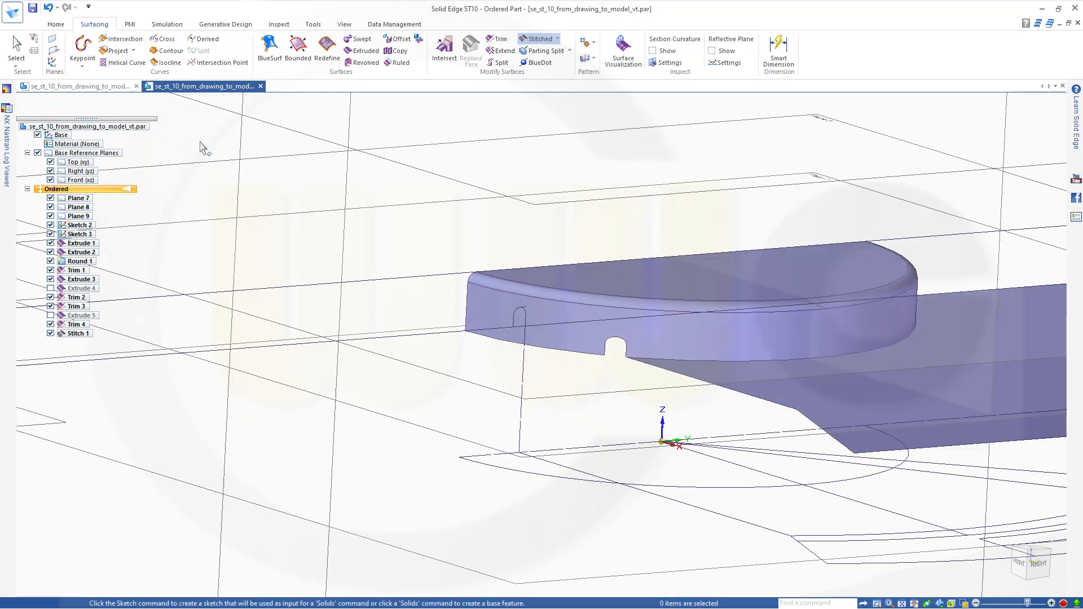
pyautogui.press('Escape')
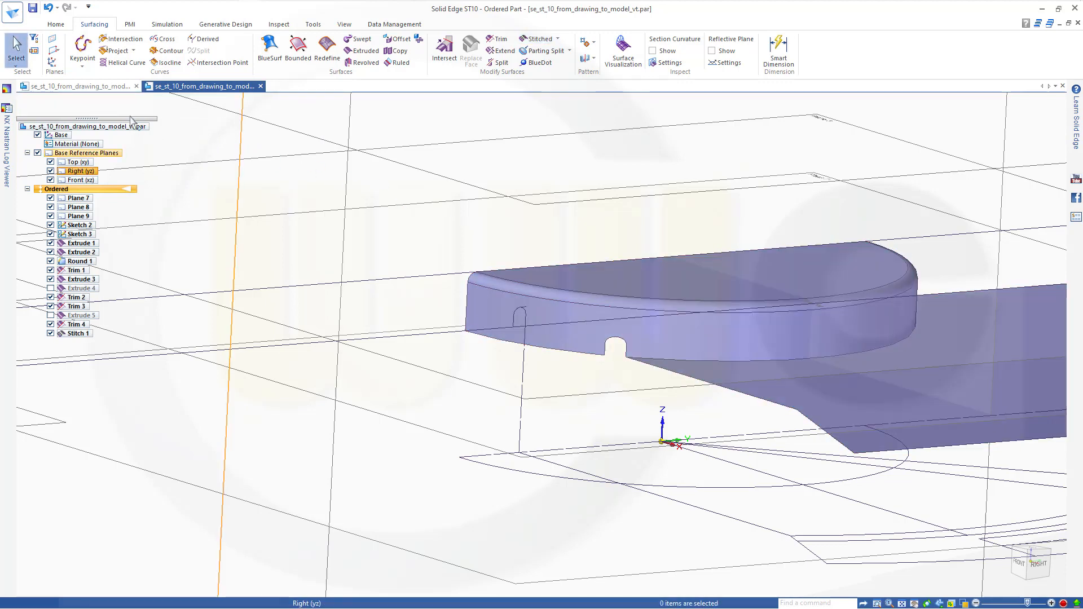
# Step: Round the edge chain where the disc's side wall meets the flat surface with a 1 mm radius
pyautogui.click(56, 25)
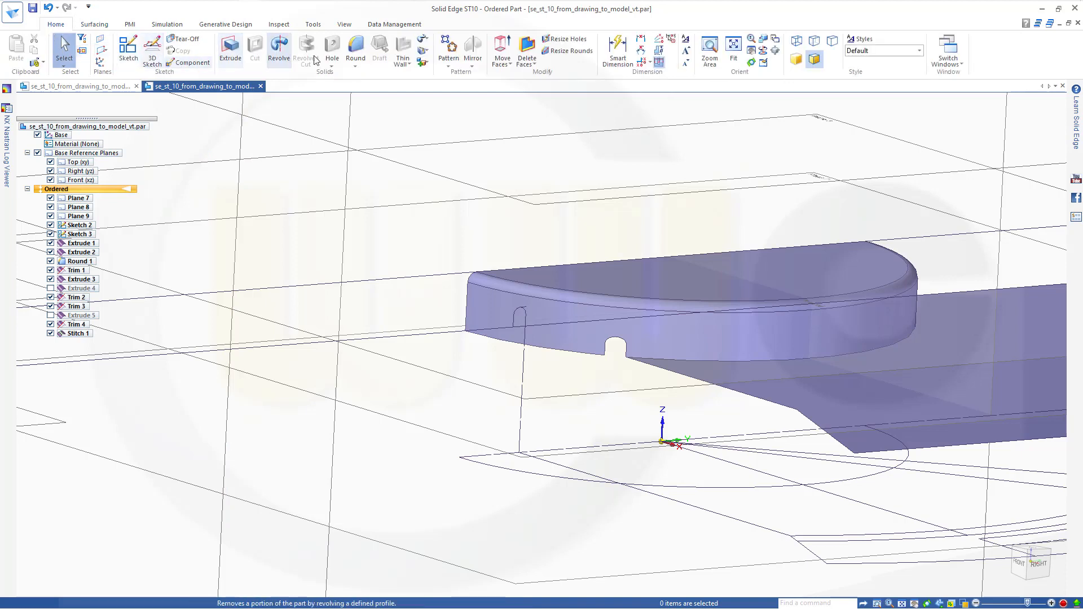
pyautogui.click(355, 50)
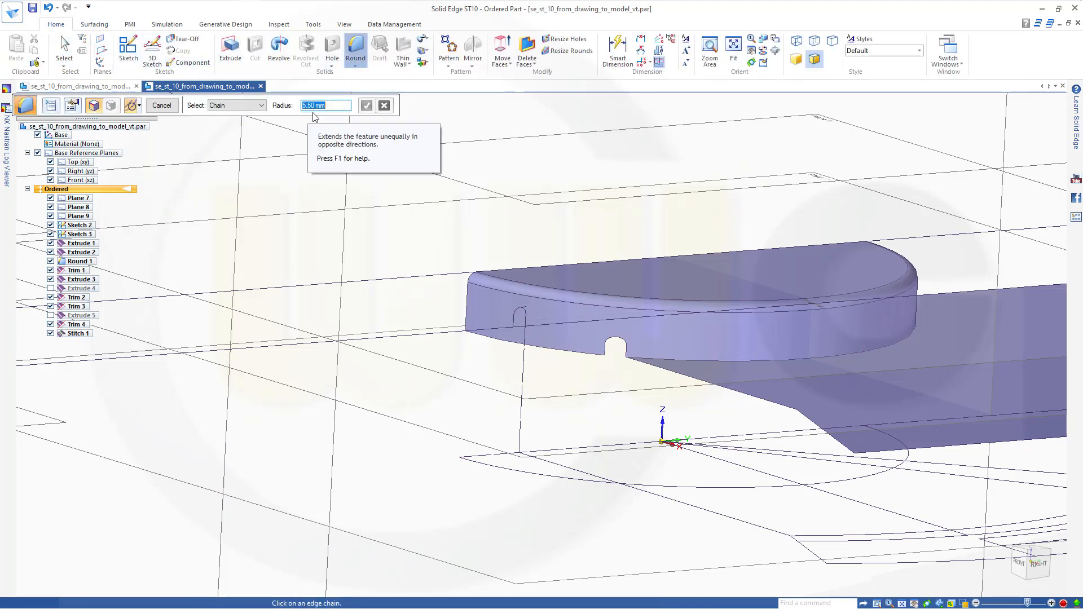
pyautogui.write('1')
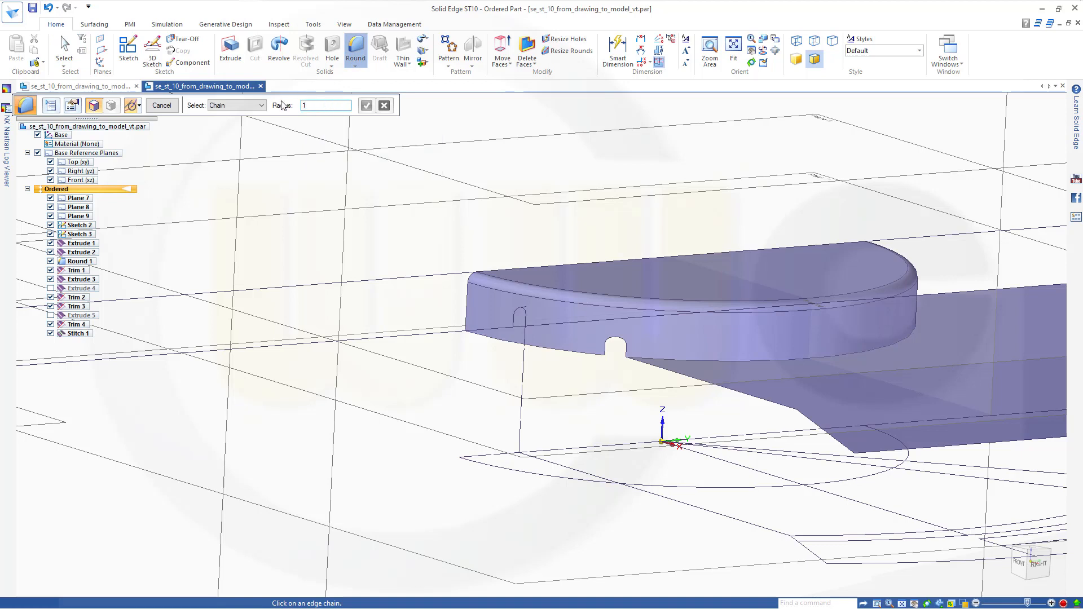
pyautogui.click(675, 363)
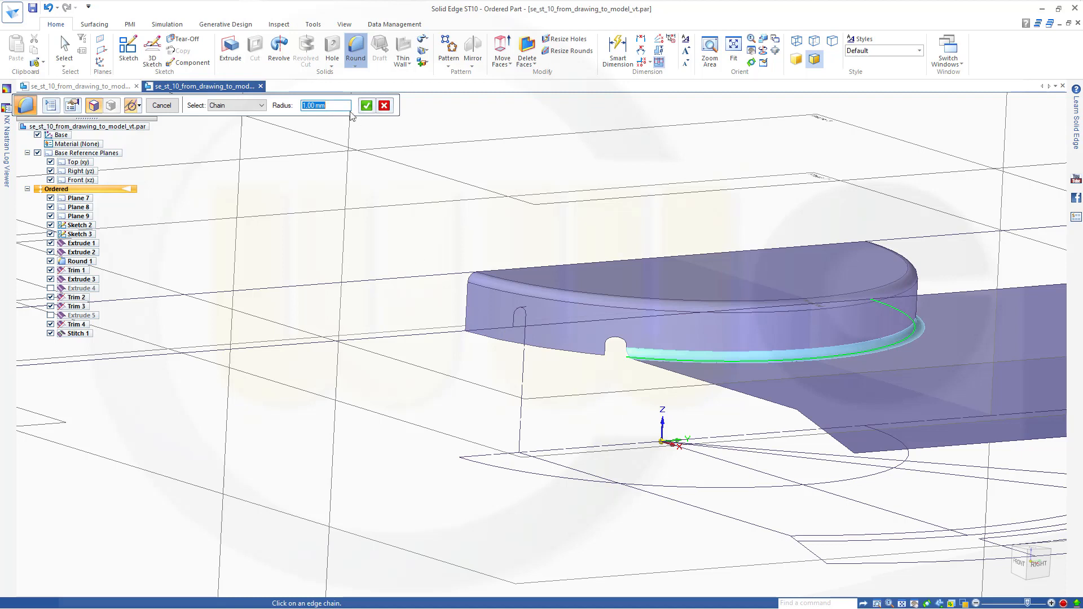
pyautogui.click(366, 106)
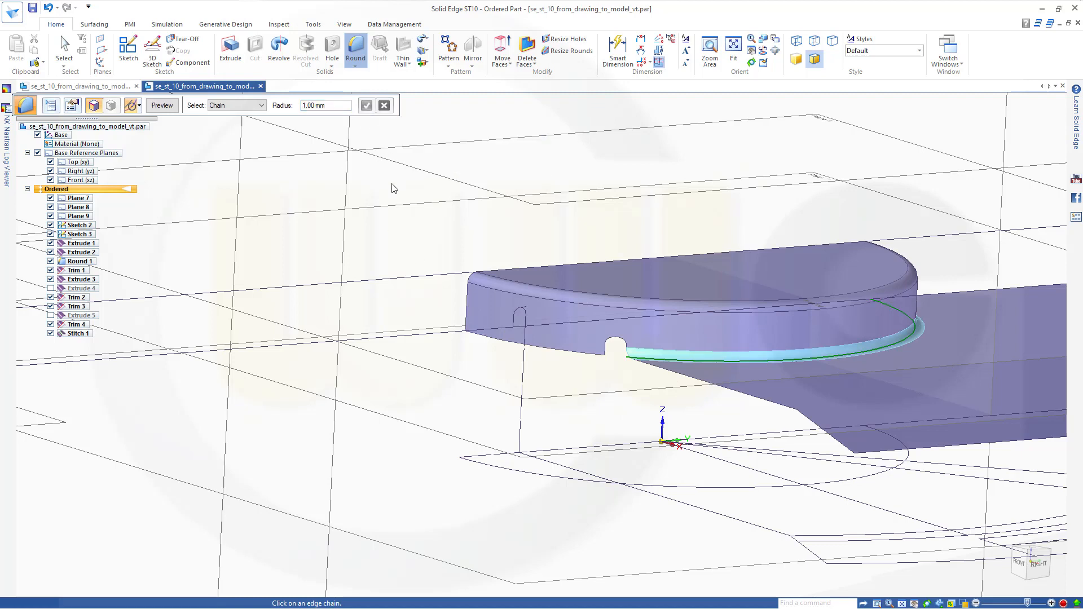
pyautogui.click(166, 106)
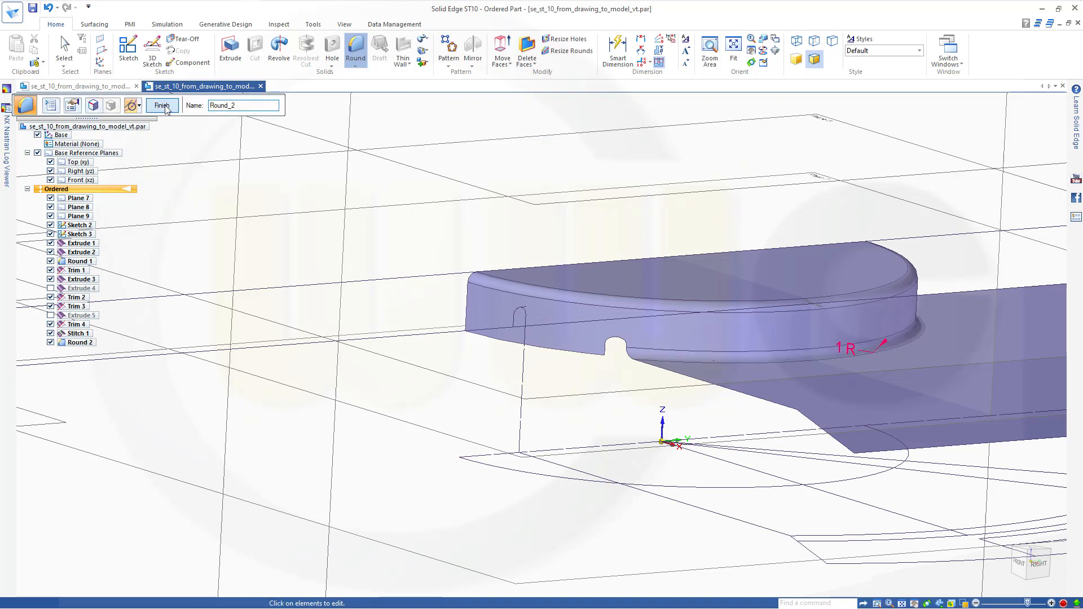
pyautogui.click(168, 108)
pyautogui.press('Escape')
pyautogui.moveTo(474, 266); pyautogui.dragTo(464, 266, button='middle')
pyautogui.scroll(-5, 716, 348)
pyautogui.moveTo(818, 398); pyautogui.dragTo(872, 444, button='middle')
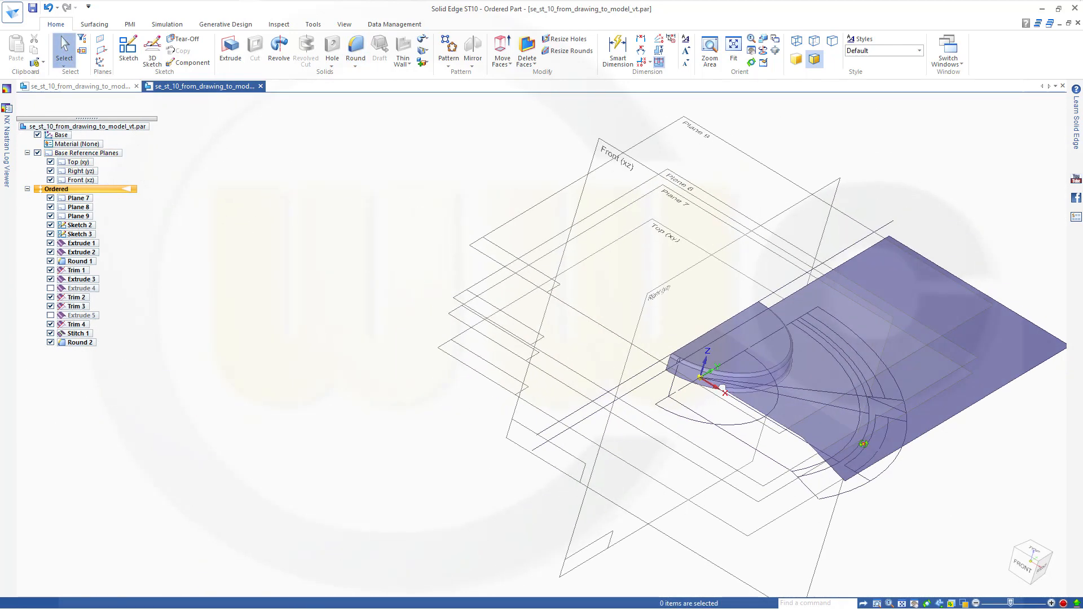
pyautogui.moveTo(1039, 428); pyautogui.dragTo(1041, 410, button='middle')
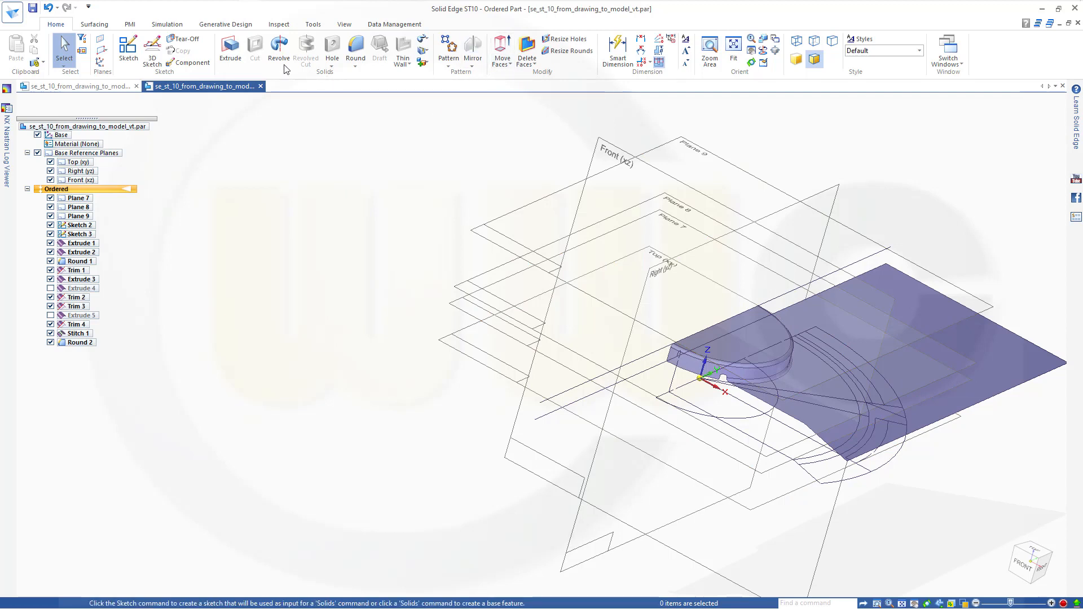
pyautogui.click(94, 24)
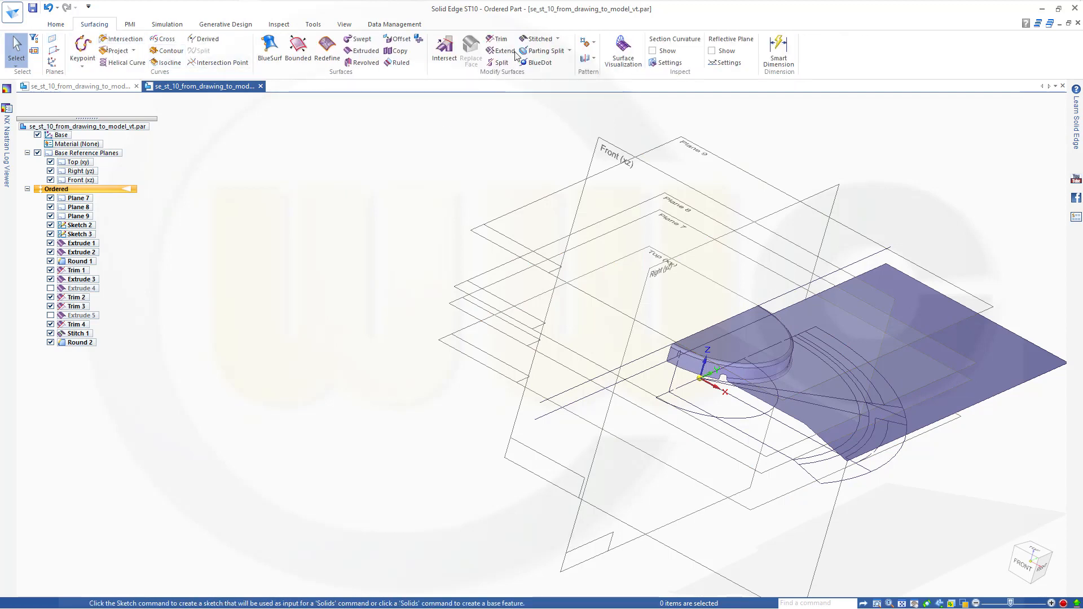
# Step: Trim the stitched surface body with the sketched arc around the disc, removing the flat region outside it, and end the trim
pyautogui.click(501, 39)
pyautogui.click(1017, 365)
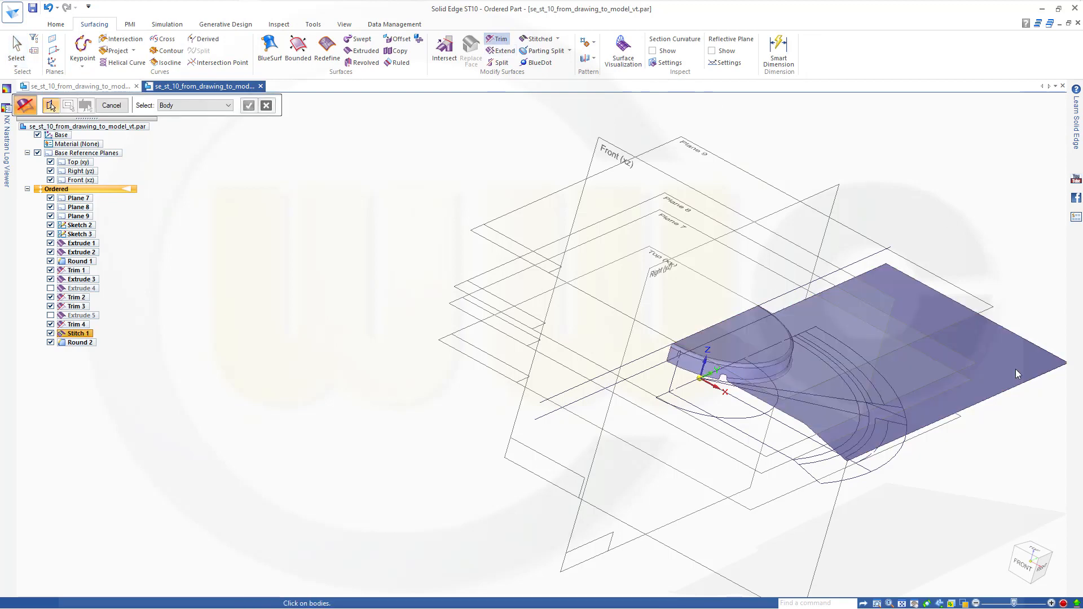
pyautogui.rightClick(405, 188)
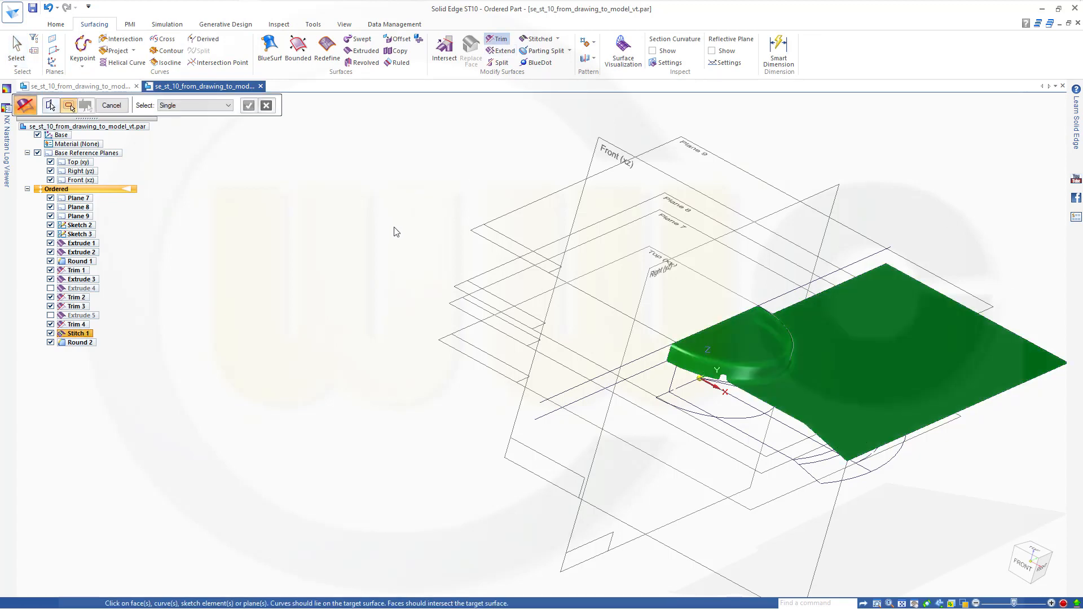
pyautogui.click(806, 463)
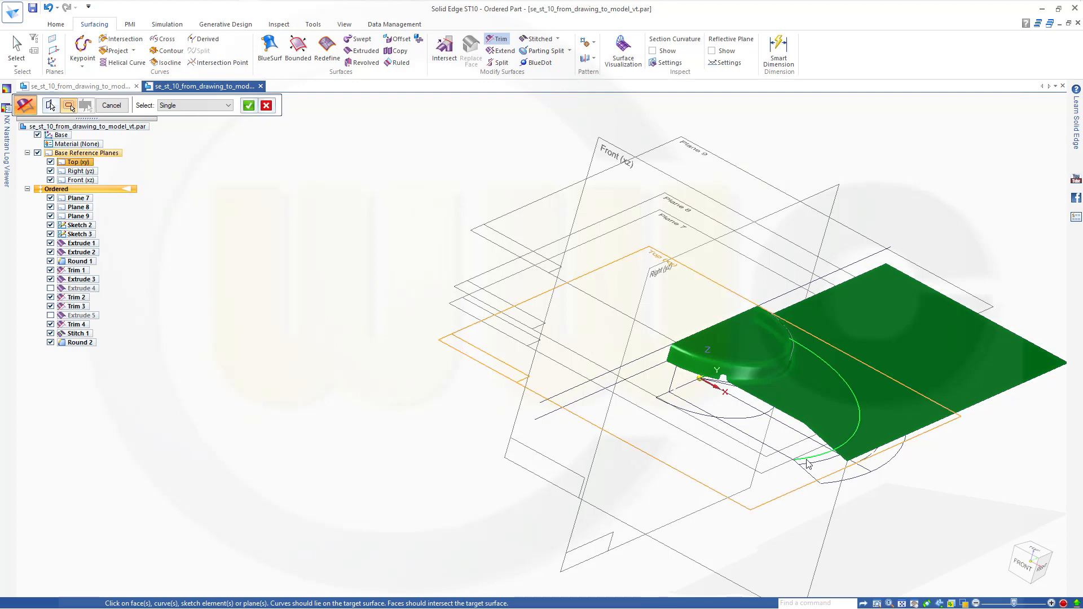
pyautogui.rightClick(235, 224)
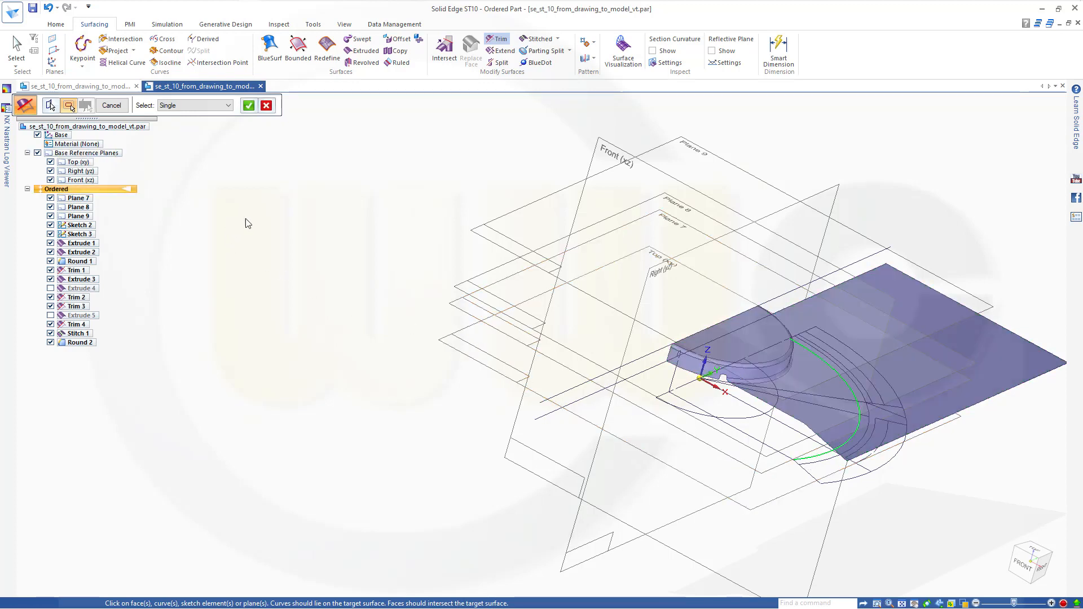
pyautogui.click(999, 381)
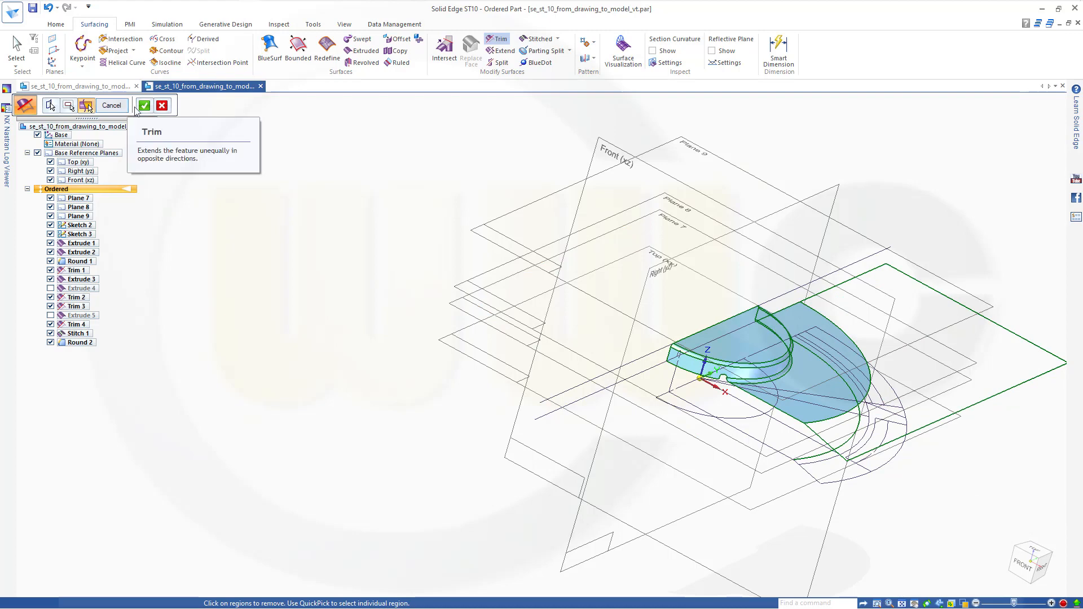
pyautogui.rightClick(207, 182)
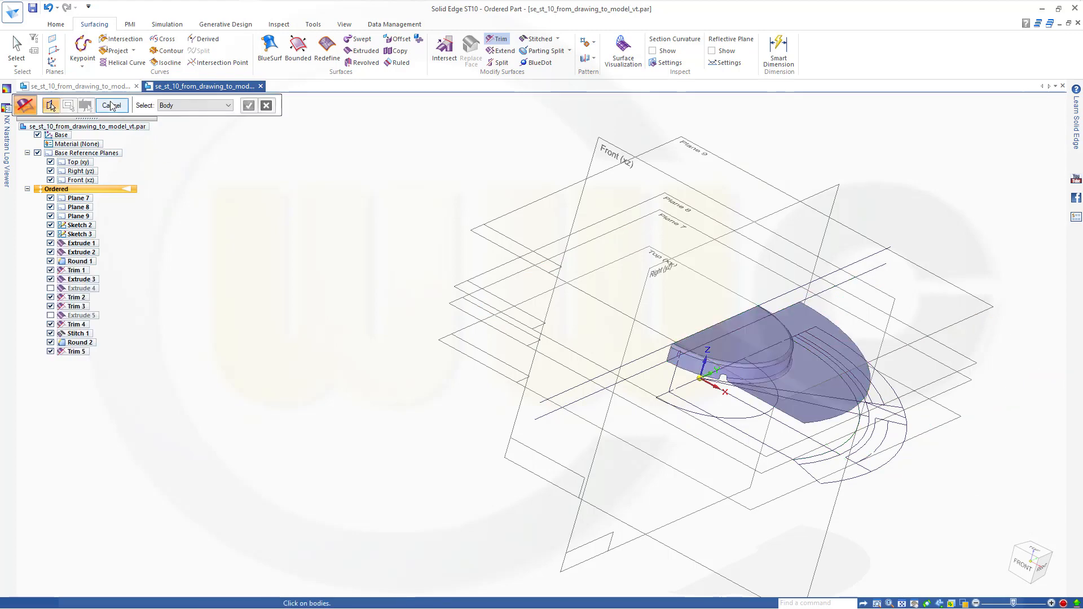
pyautogui.click(111, 105)
# Step: Hide the base reference planes, Plane 7, Plane 8, Plane 9 and Sketch 3
pyautogui.moveTo(477, 285); pyautogui.dragTo(472, 254, button='middle')
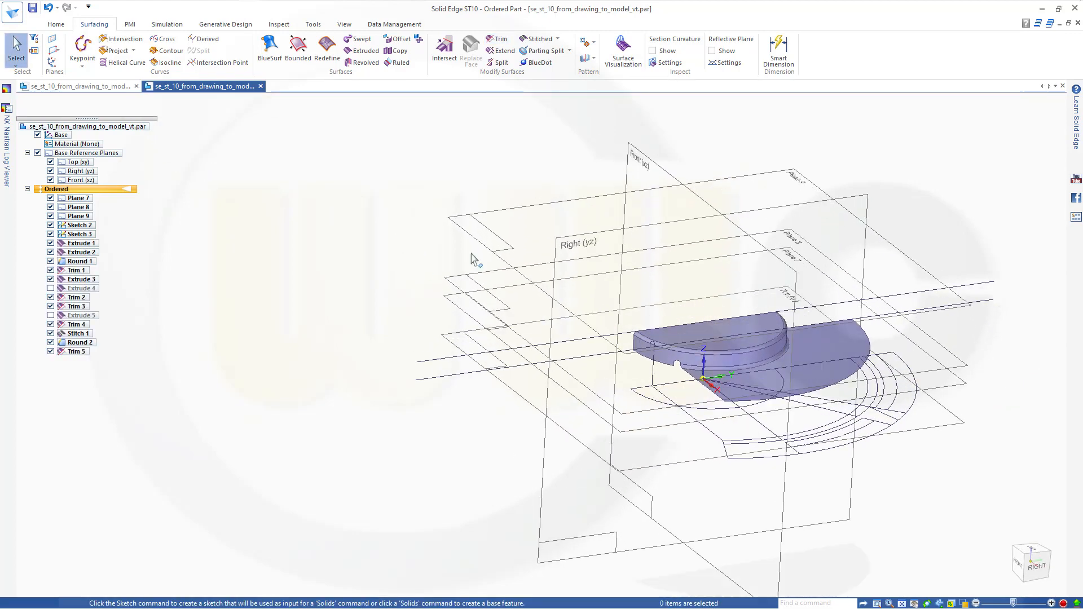
pyautogui.scroll(-2, 930, 242)
pyautogui.scroll(2, 930, 243)
pyautogui.scroll(-1, 930, 242)
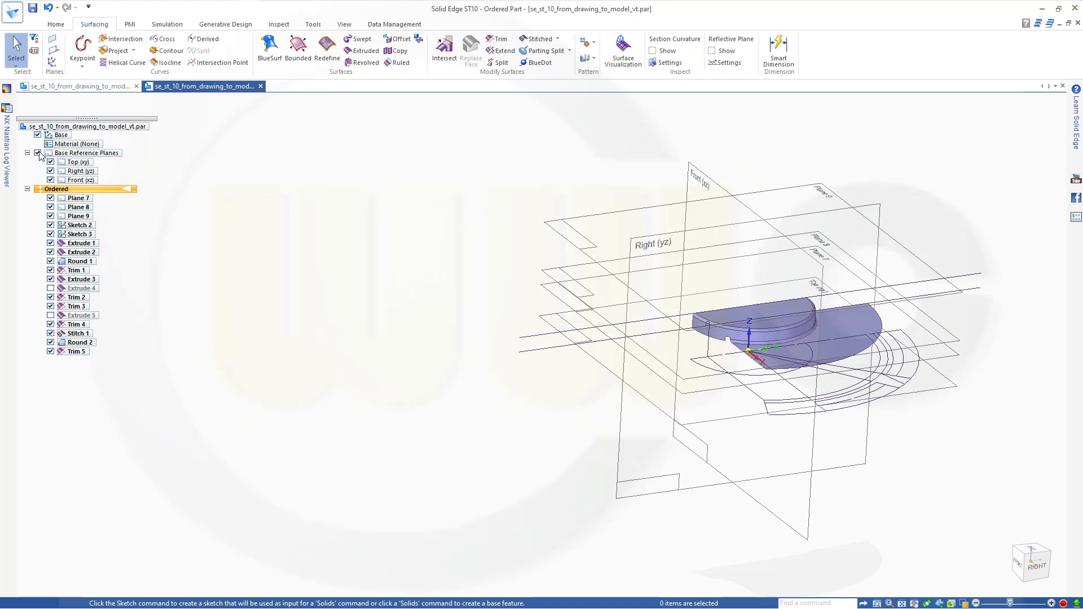
pyautogui.click(38, 153)
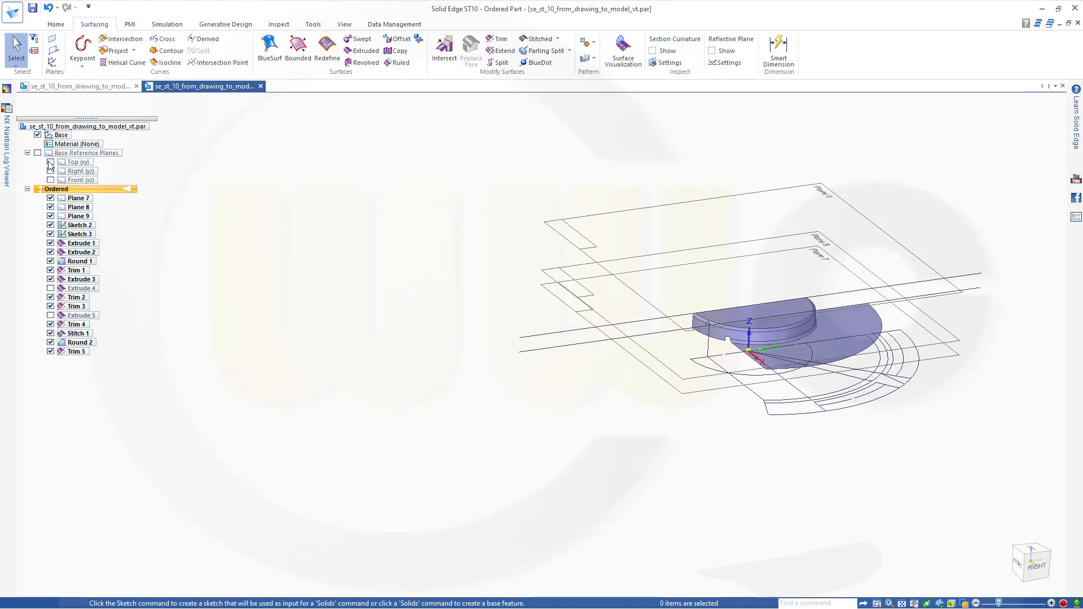
pyautogui.click(51, 198)
pyautogui.click(50, 208)
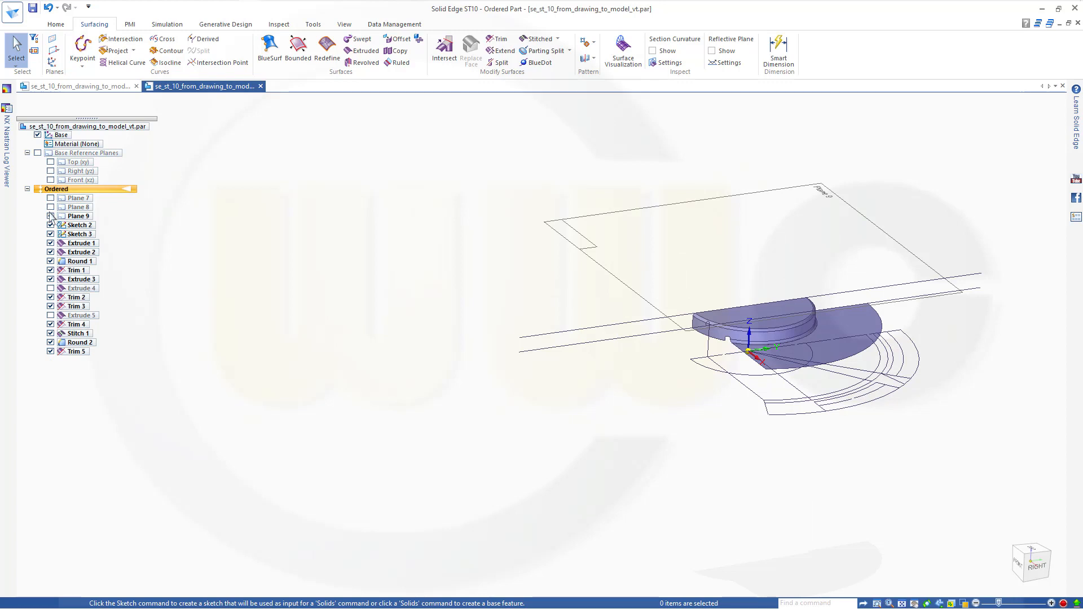
pyautogui.click(51, 216)
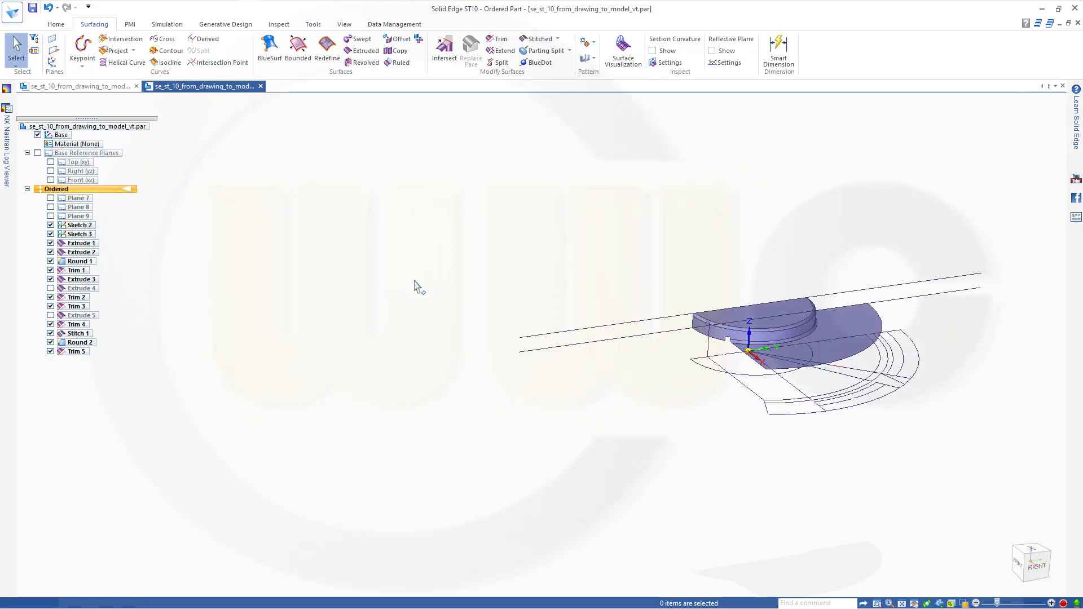
pyautogui.scroll(-2, 875, 379)
pyautogui.scroll(2, 874, 380)
pyautogui.click(51, 234)
# Step: Start a ruled surface of type Tapered to plane with the Top (xy) plane as its reference
pyautogui.moveTo(560, 260)
pyautogui.mouseDown(button='middle')
pyautogui.moveTo(536, 259)
pyautogui.moveTo(632, 268)
pyautogui.mouseUp(button='middle')
pyautogui.scroll(-2, 1008, 345)
pyautogui.scroll(5, 1008, 346)
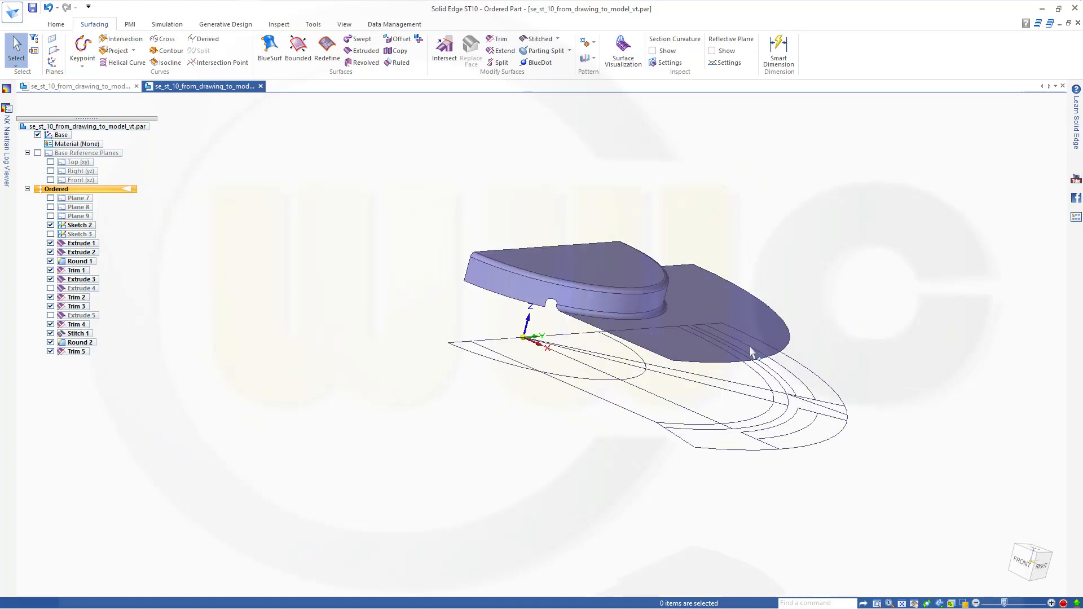
pyautogui.moveTo(505, 321)
pyautogui.mouseDown(button='middle')
pyautogui.moveTo(490, 338)
pyautogui.moveTo(391, 314)
pyautogui.moveTo(428, 361)
pyautogui.moveTo(461, 334)
pyautogui.moveTo(458, 346)
pyautogui.mouseUp(button='middle')
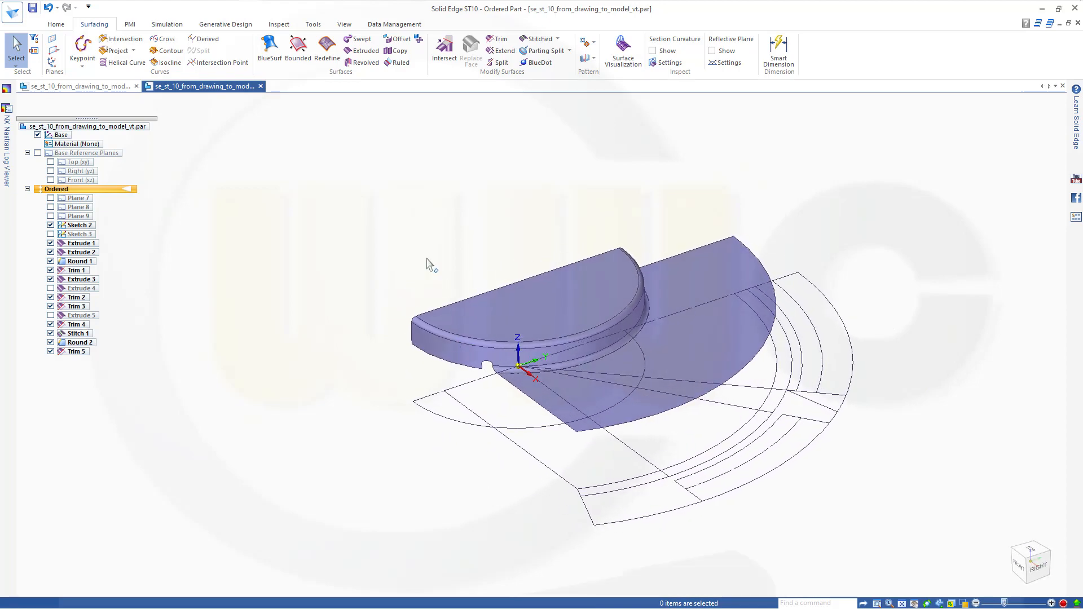
pyautogui.click(399, 62)
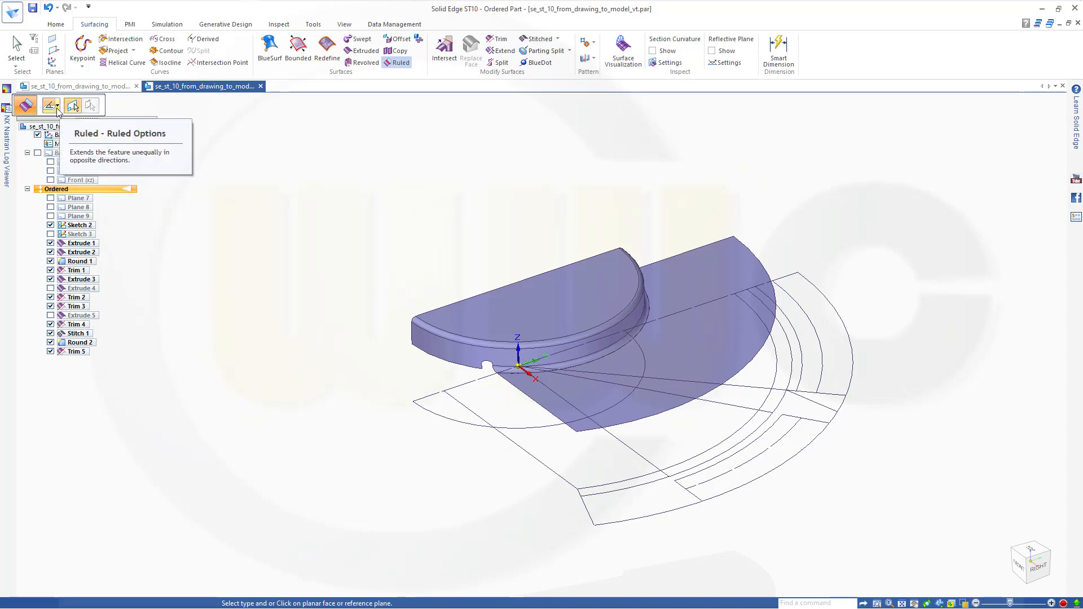
pyautogui.click(57, 107)
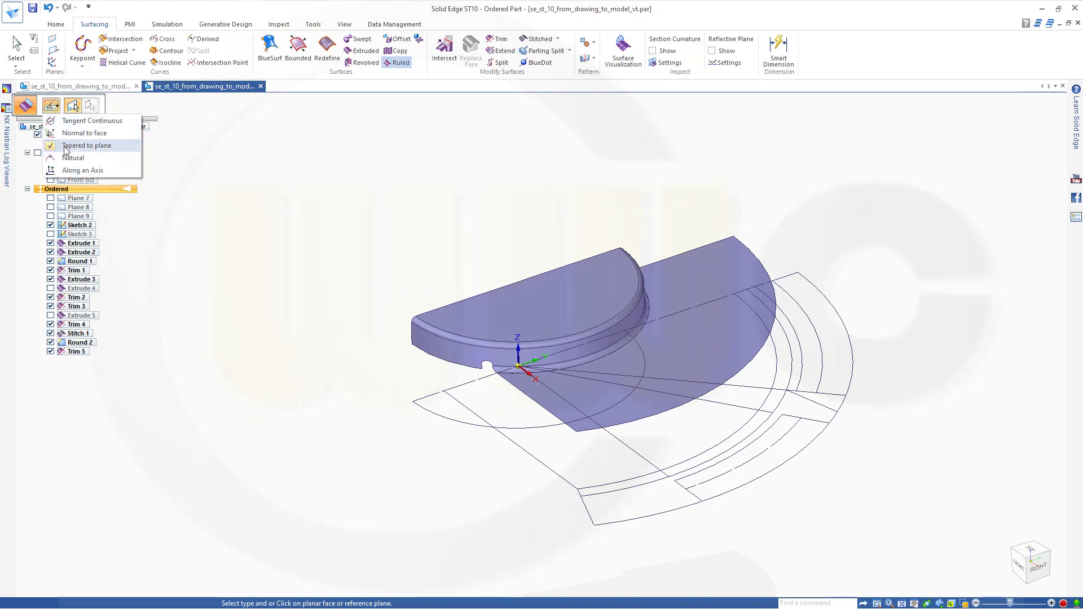
pyautogui.click(257, 175)
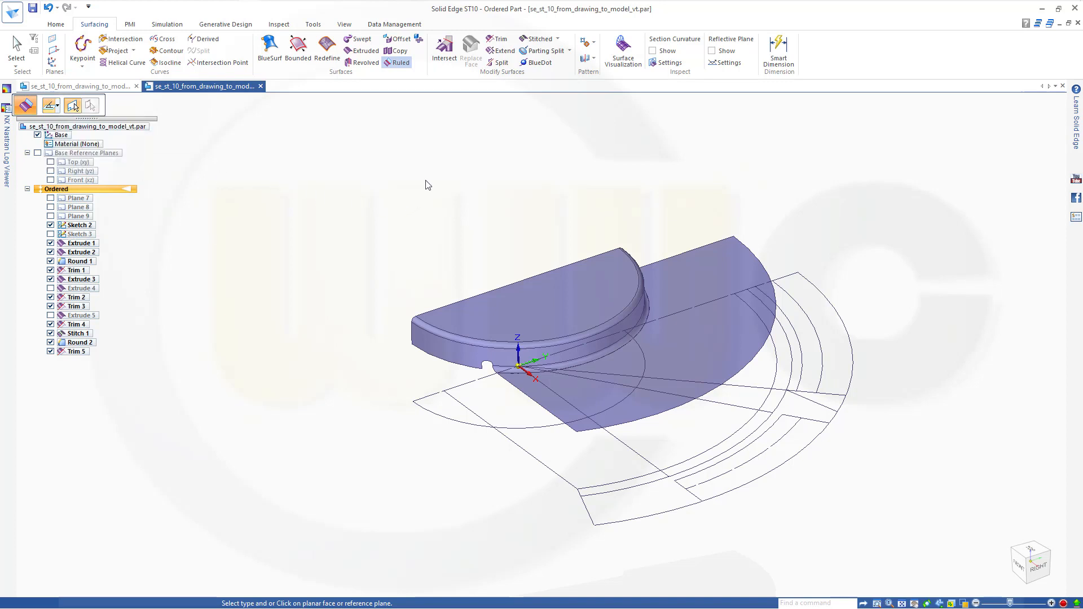
pyautogui.moveTo(427, 184)
pyautogui.mouseDown(button='middle')
pyautogui.moveTo(437, 147)
pyautogui.moveTo(433, 166)
pyautogui.mouseUp(button='middle')
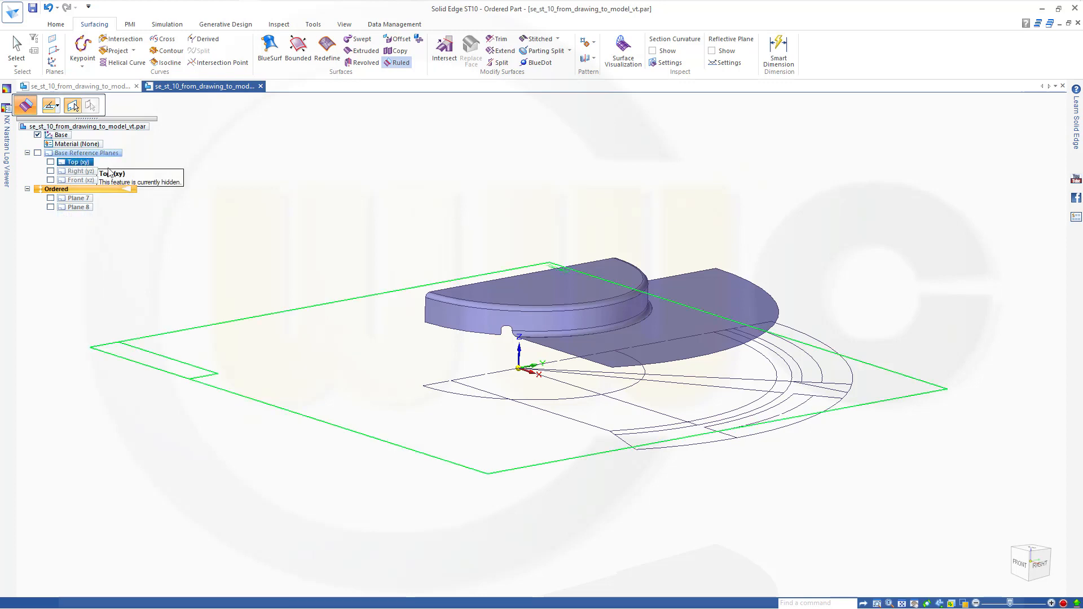
pyautogui.click(78, 163)
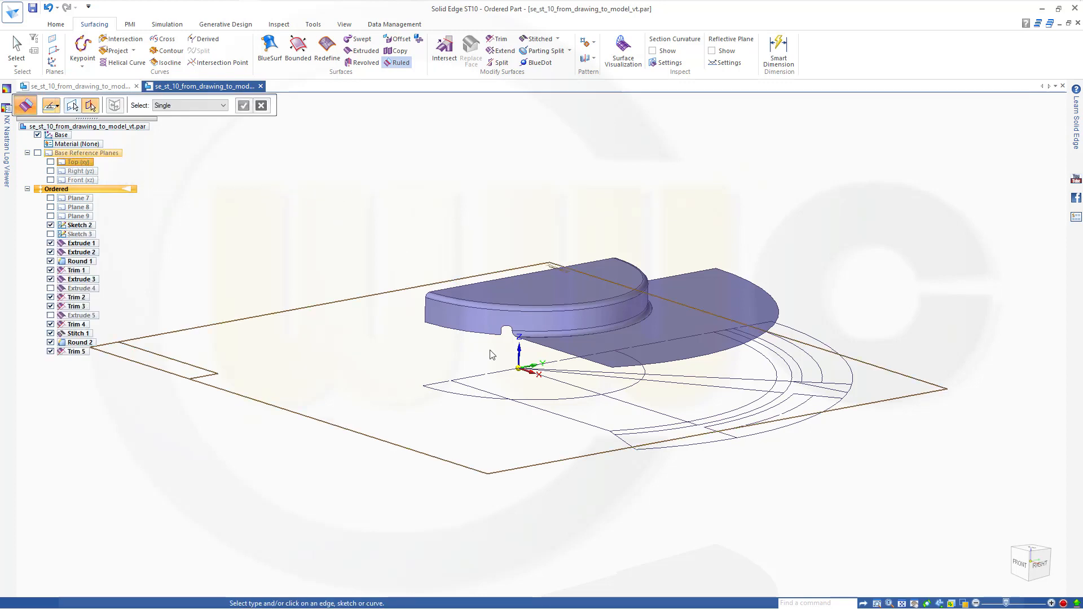
# Step: Create the ruled surface downward and outward from the flat surface's outer arc edge, with distance 30 mm and angle 60°
pyautogui.click(693, 365)
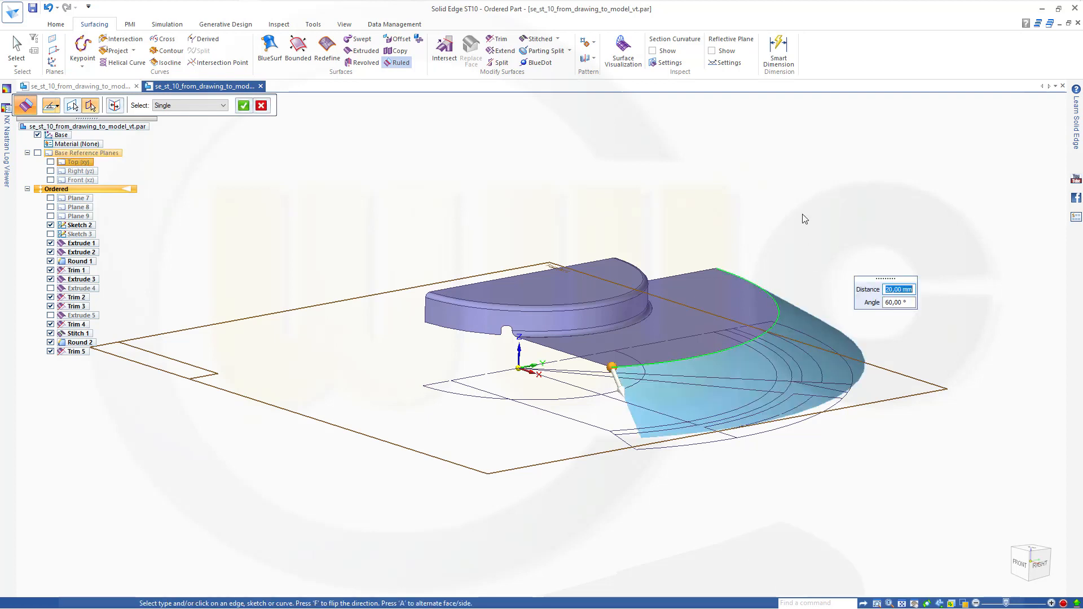
pyautogui.moveTo(805, 219)
pyautogui.mouseDown(button='middle')
pyautogui.moveTo(810, 207)
pyautogui.moveTo(825, 213)
pyautogui.mouseUp(button='middle')
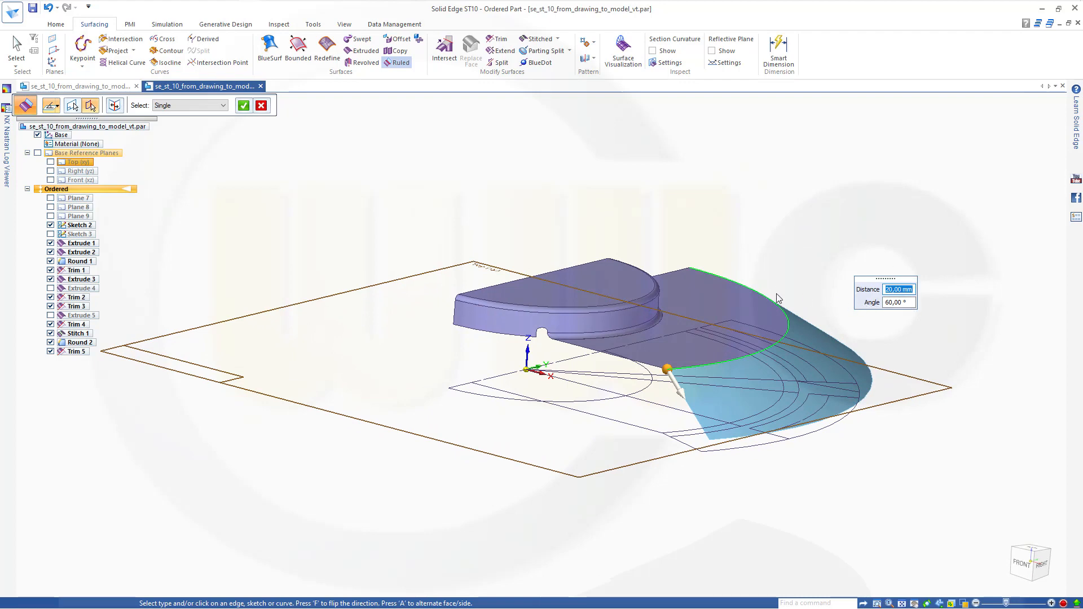
pyautogui.moveTo(776, 294); pyautogui.dragTo(812, 305, button='middle')
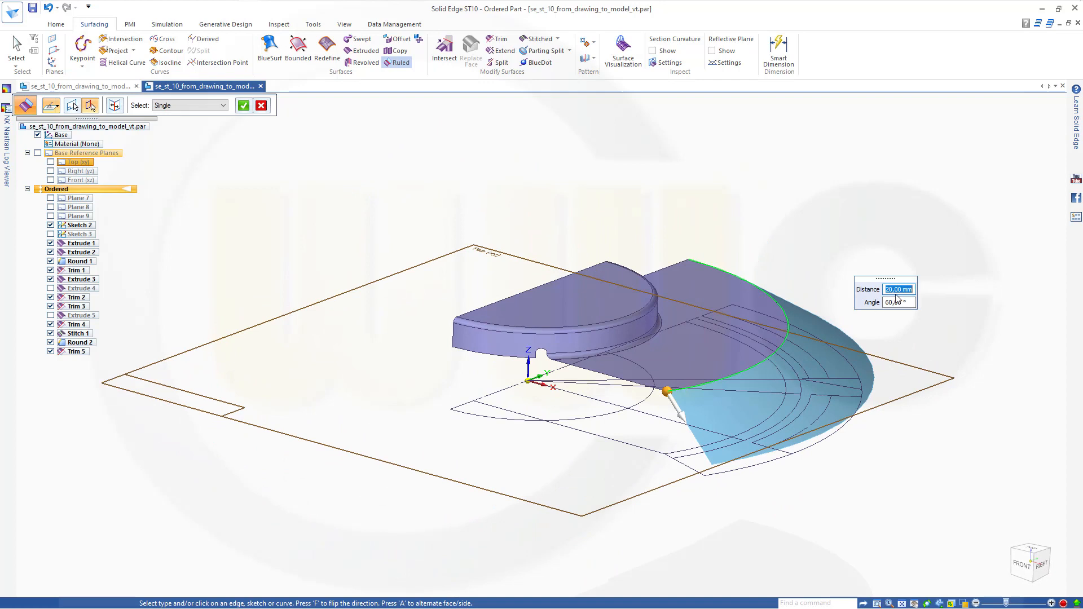
pyautogui.write('30')
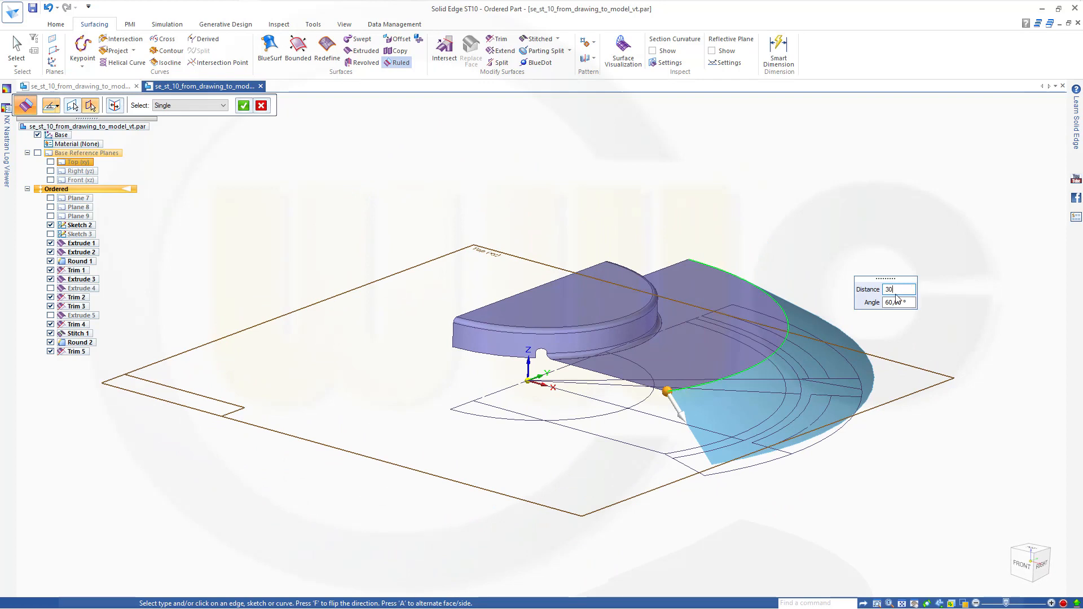
pyautogui.press('Tab')
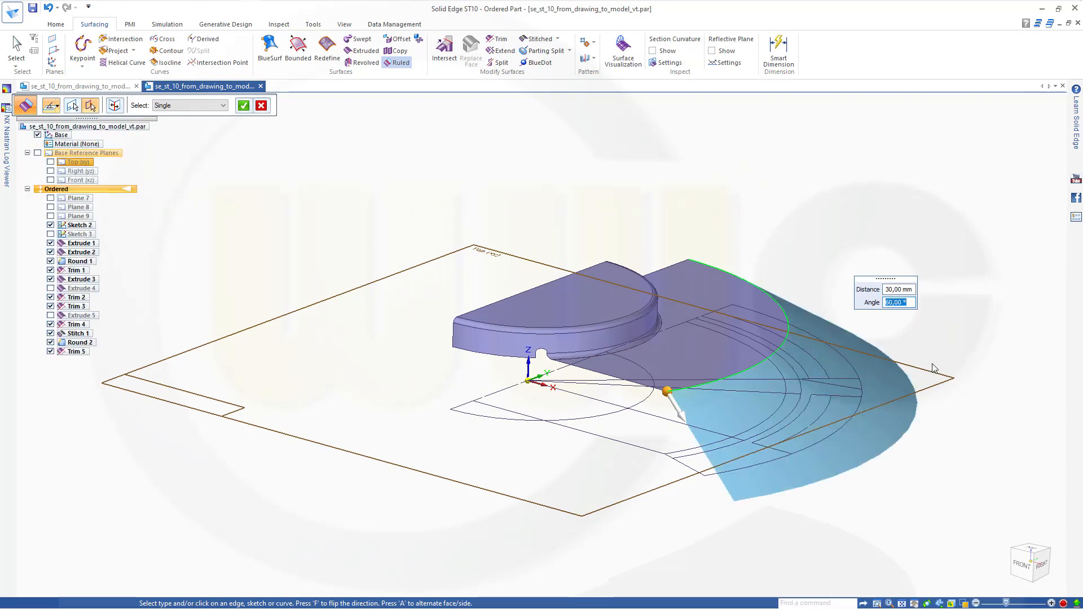
pyautogui.moveTo(934, 368); pyautogui.dragTo(956, 352, button='middle')
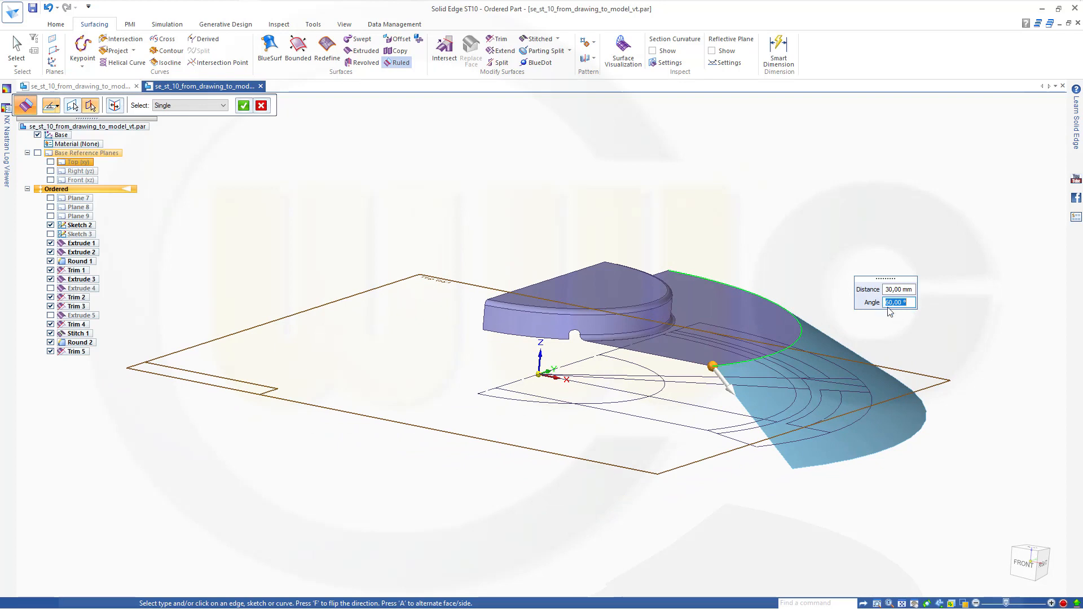
pyautogui.press('Return')
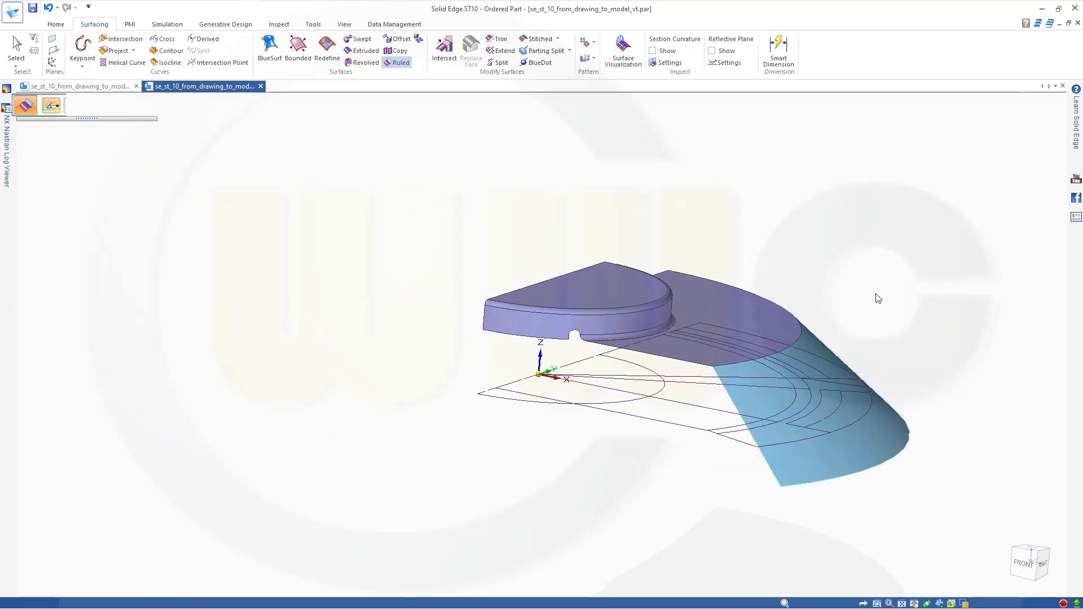
# Step: Select the slot outline's inner arc and its two short end lines in Sketch 2 as single elements for an extruded surface
pyautogui.moveTo(882, 326)
pyautogui.mouseDown(button='middle')
pyautogui.moveTo(922, 309)
pyautogui.moveTo(930, 320)
pyautogui.moveTo(909, 337)
pyautogui.mouseUp(button='middle')
pyautogui.moveTo(459, 298); pyautogui.dragTo(349, 326, button='middle')
pyautogui.moveTo(880, 319); pyautogui.dragTo(904, 415, button='middle')
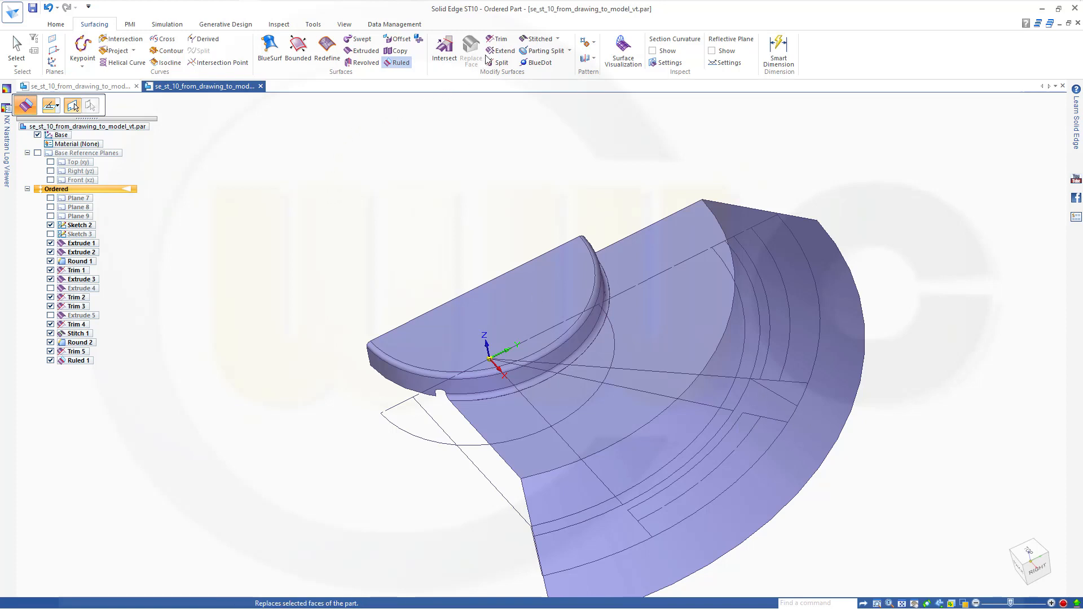
pyautogui.click(362, 51)
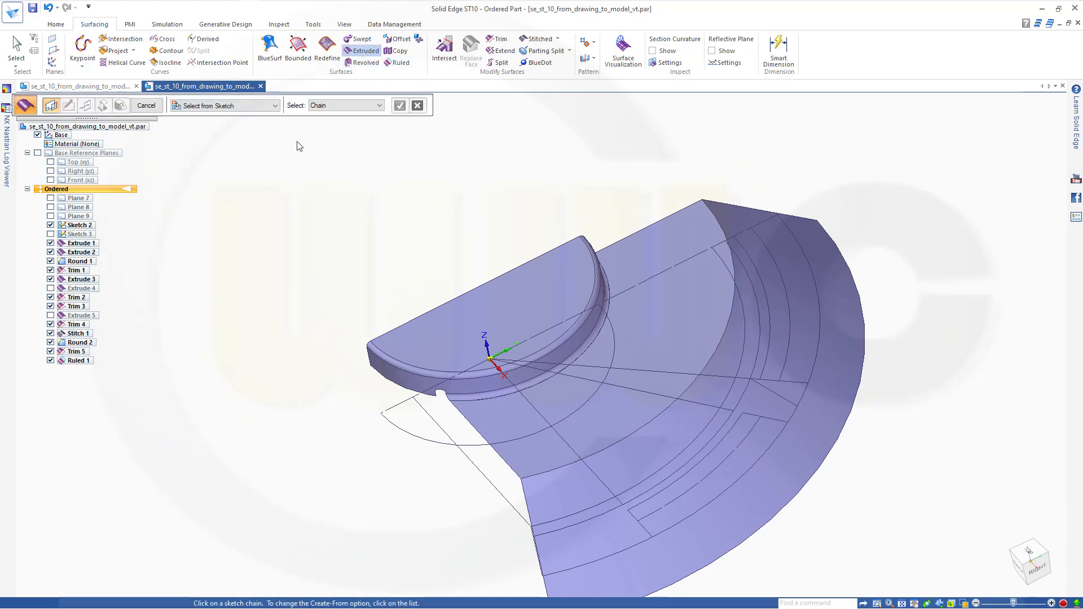
pyautogui.click(379, 105)
pyautogui.click(347, 124)
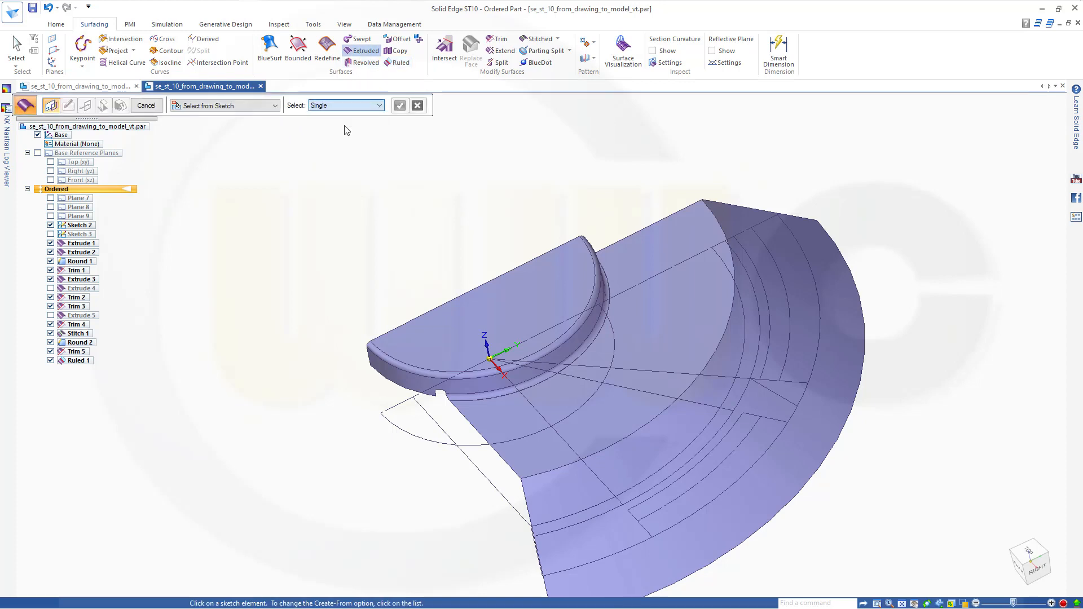
pyautogui.click(652, 534)
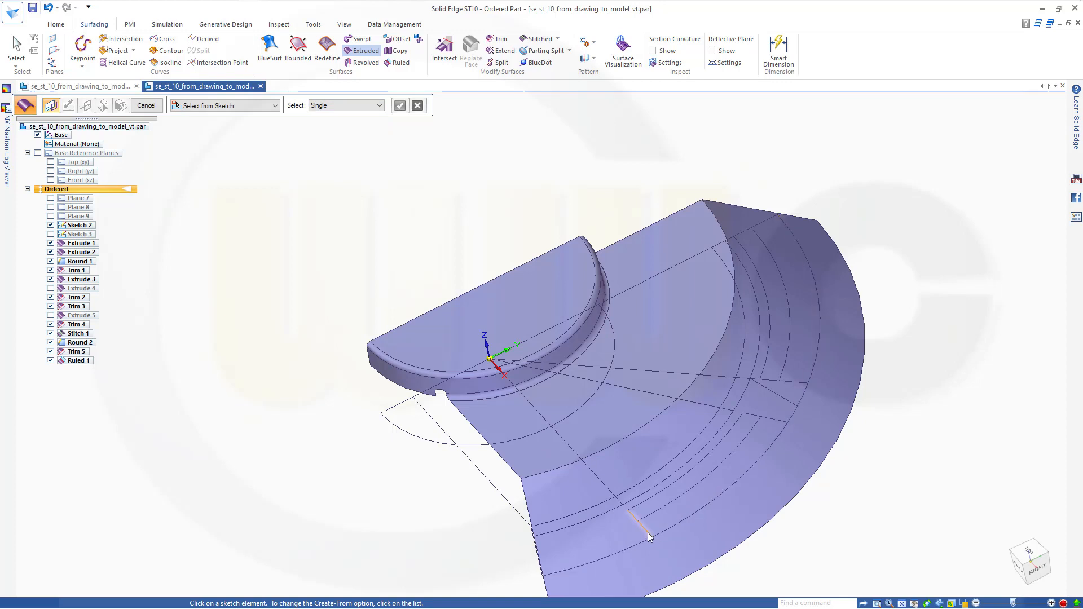
pyautogui.click(659, 495)
pyautogui.click(774, 422)
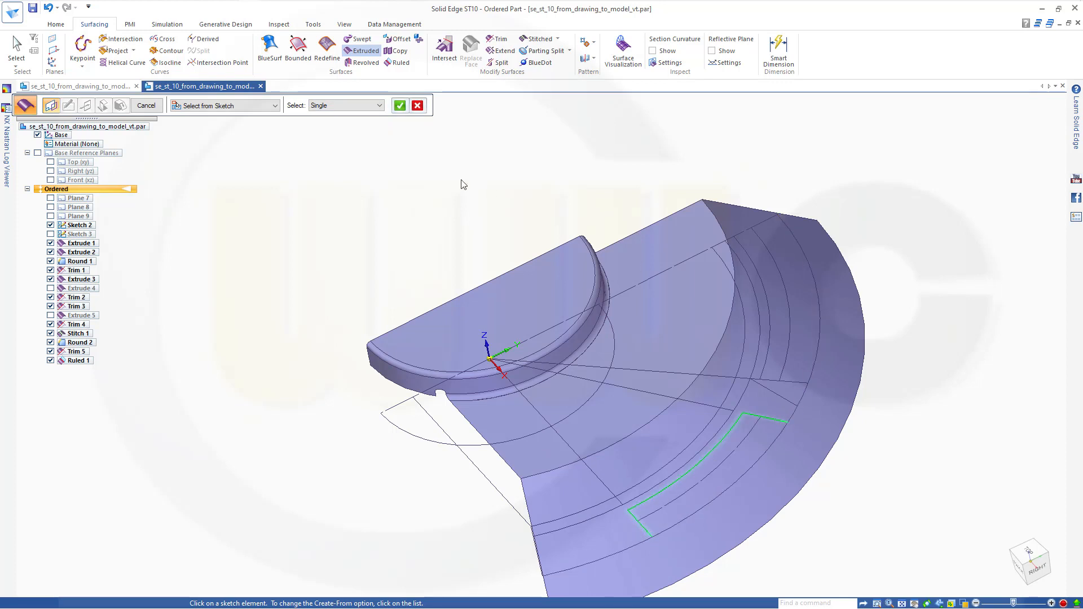
pyautogui.press('Return')
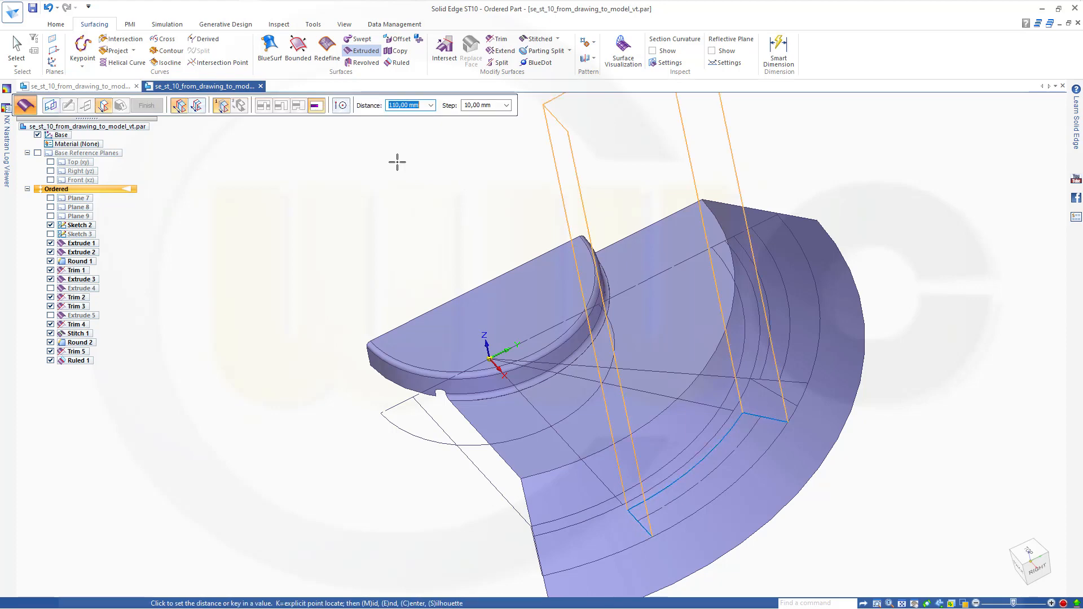
# Step: Extrude the selected slot outline as a surface 40 mm upward and 20 mm downward from the sketch plane
pyautogui.moveTo(538, 216); pyautogui.dragTo(554, 178, button='middle')
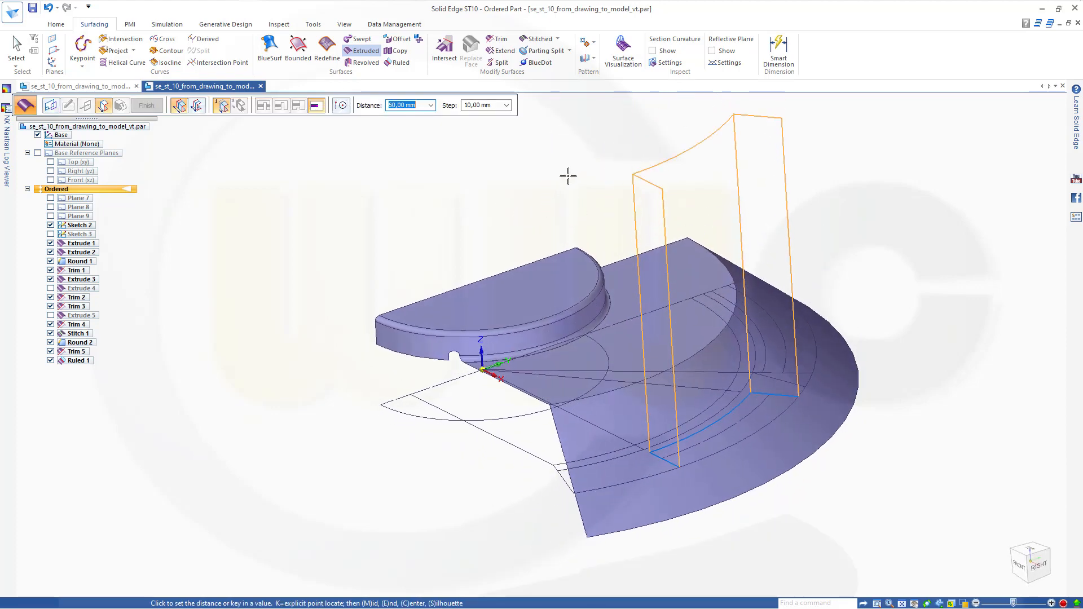
pyautogui.scroll(-3, 568, 177)
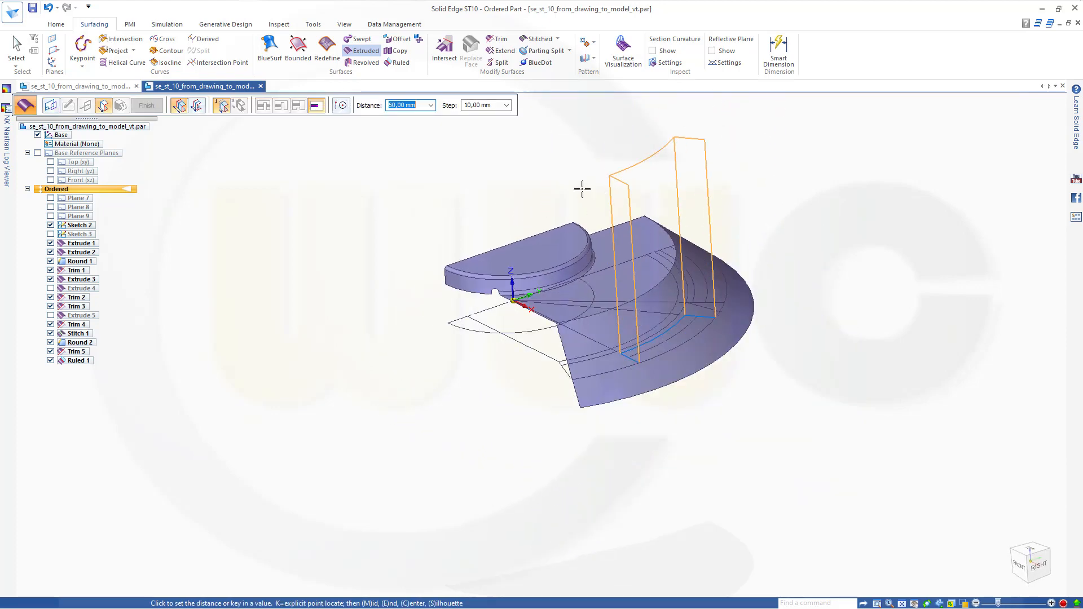
pyautogui.write('40')
pyautogui.press('Return')
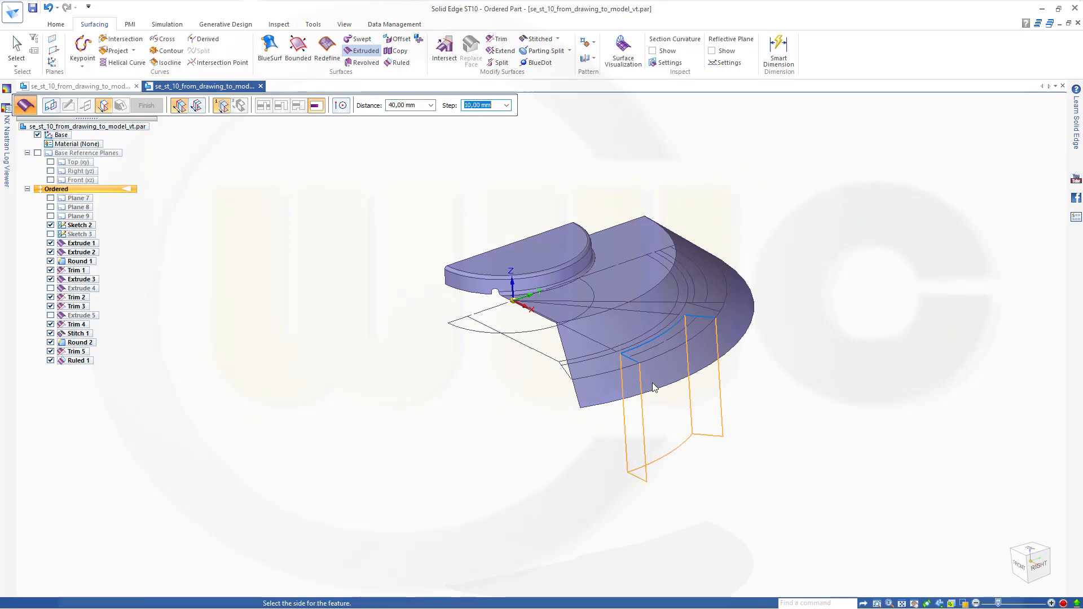
pyautogui.click(602, 167)
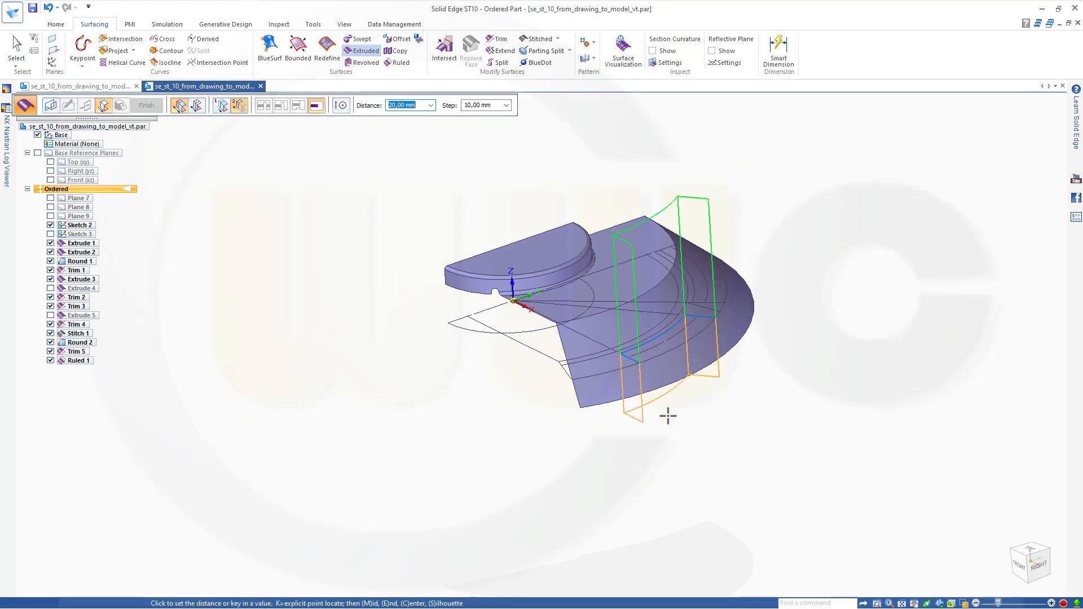
pyautogui.click(668, 415)
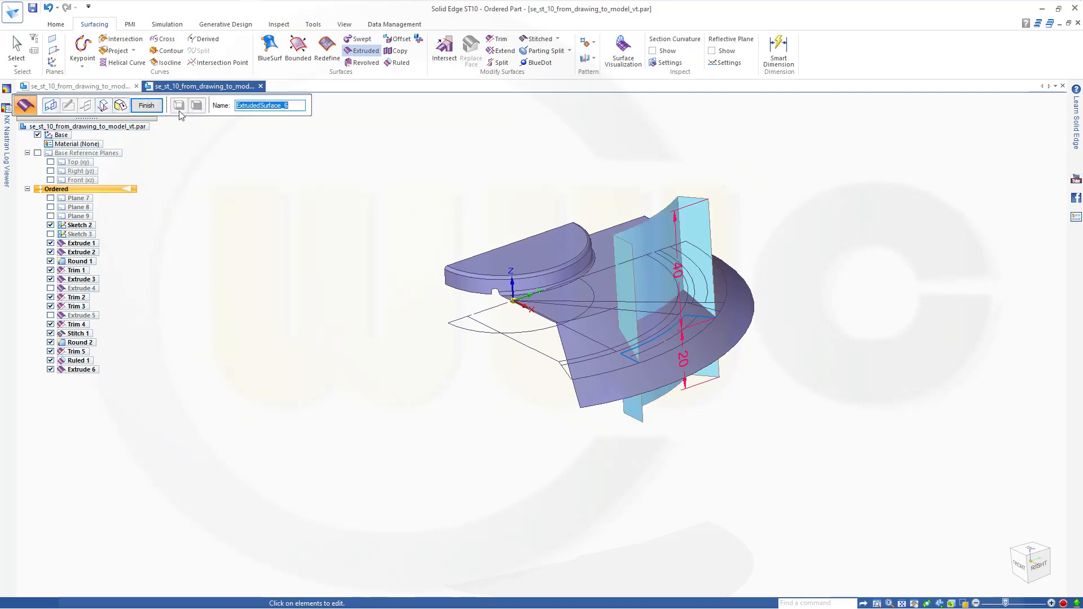
pyautogui.click(147, 111)
pyautogui.click(148, 106)
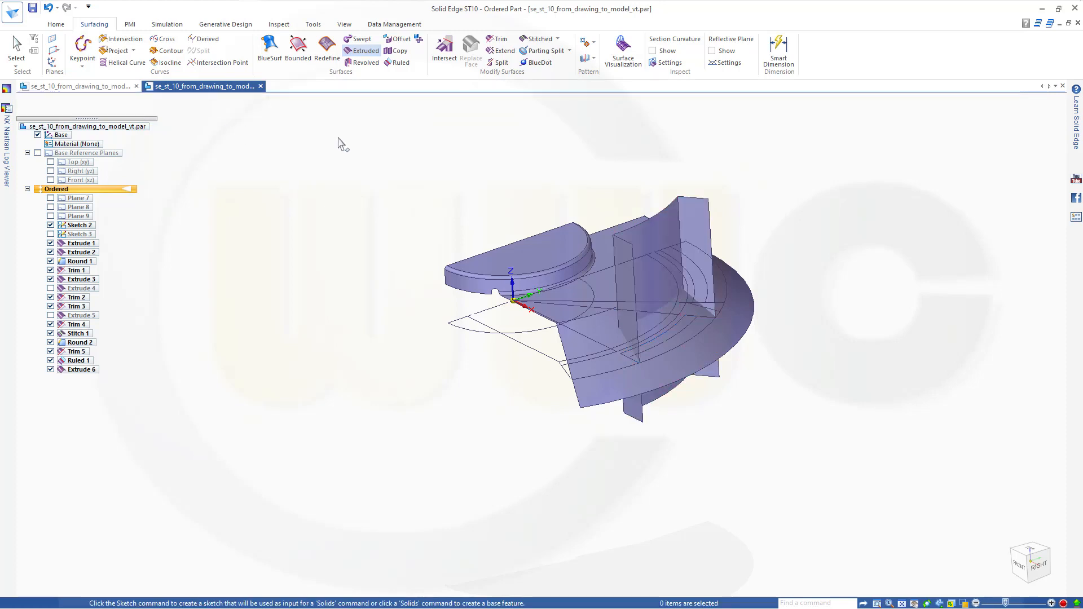
# Step: Extend the two outer vertical edges of the extruded slot surface by 10 mm
pyautogui.moveTo(773, 511)
pyautogui.mouseDown(button='middle')
pyautogui.moveTo(741, 497)
pyautogui.moveTo(764, 500)
pyautogui.mouseUp(button='middle')
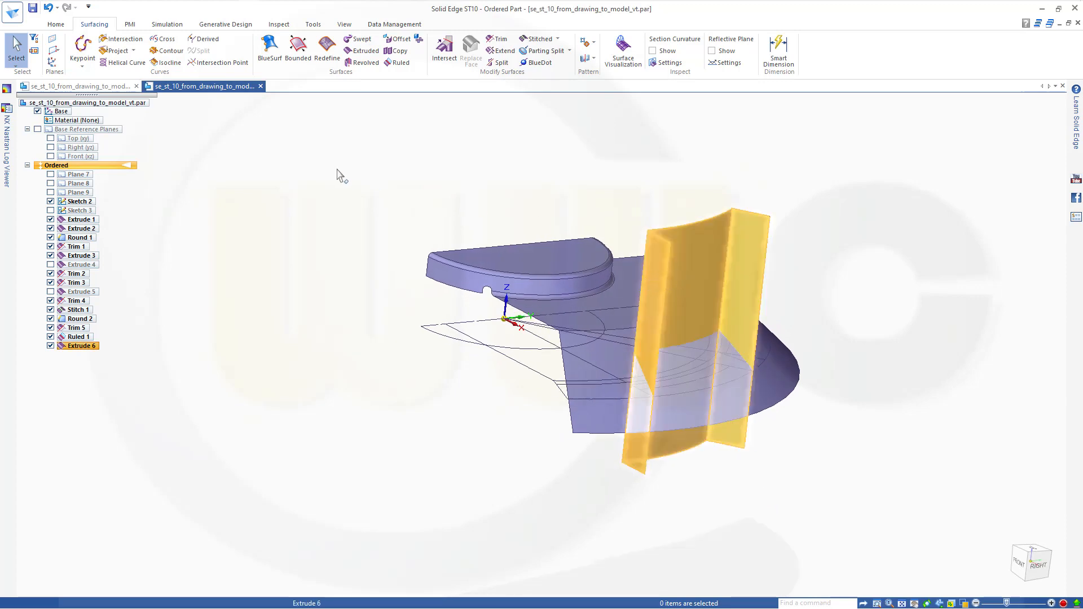
pyautogui.click(501, 51)
pyautogui.click(664, 280)
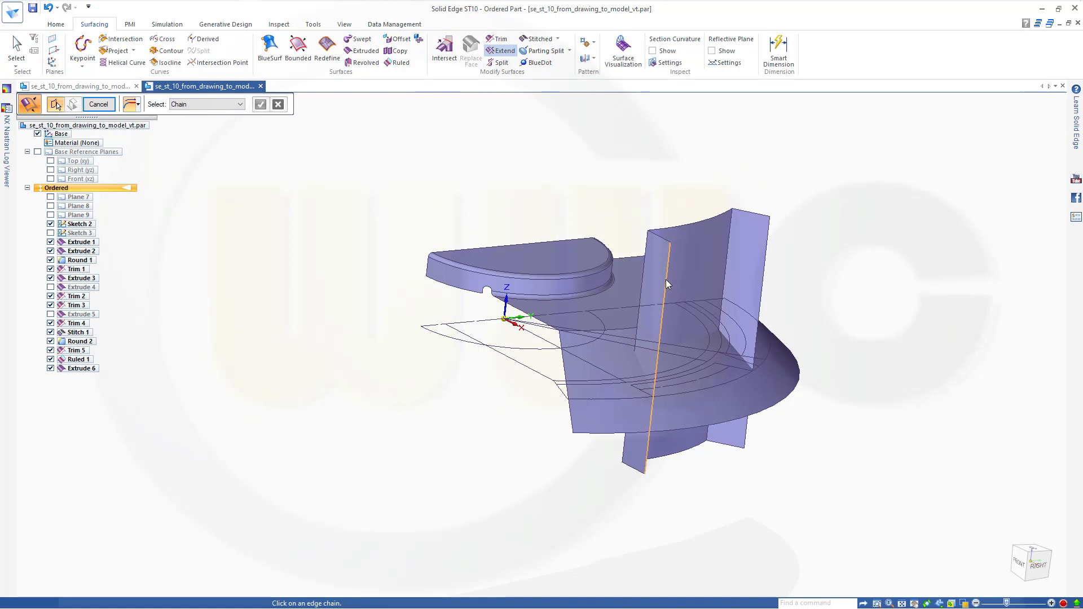
pyautogui.click(761, 276)
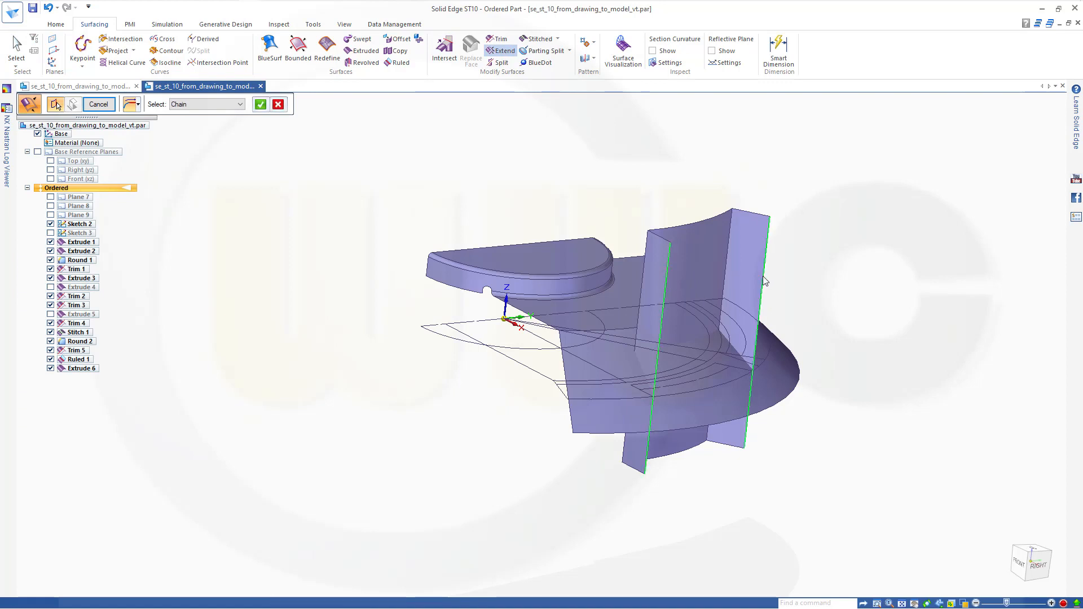
pyautogui.rightClick(837, 256)
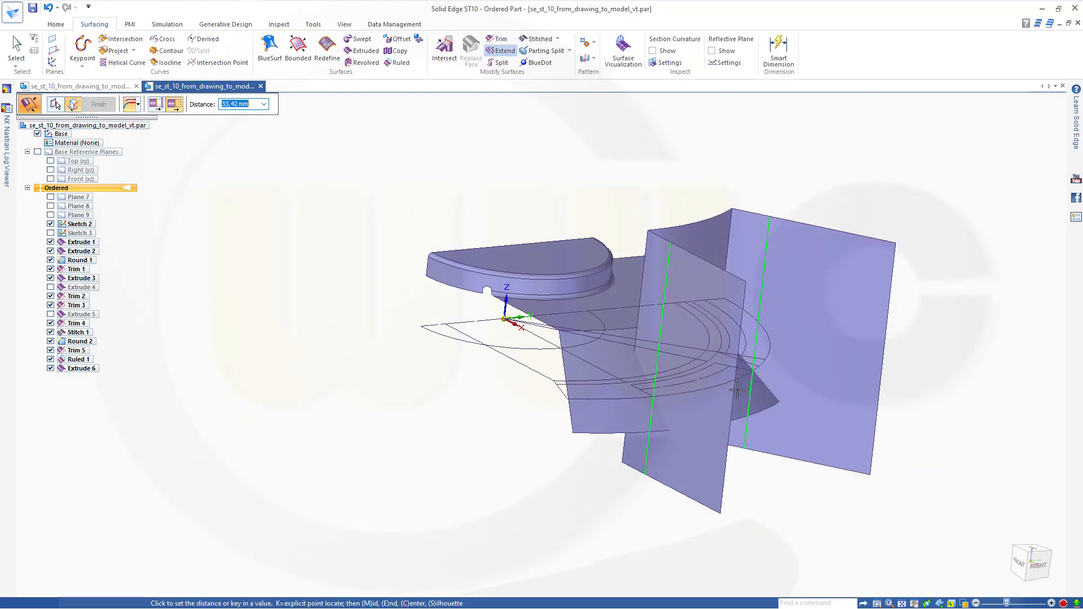
pyautogui.write('10')
pyautogui.press('Return')
pyautogui.click(834, 475)
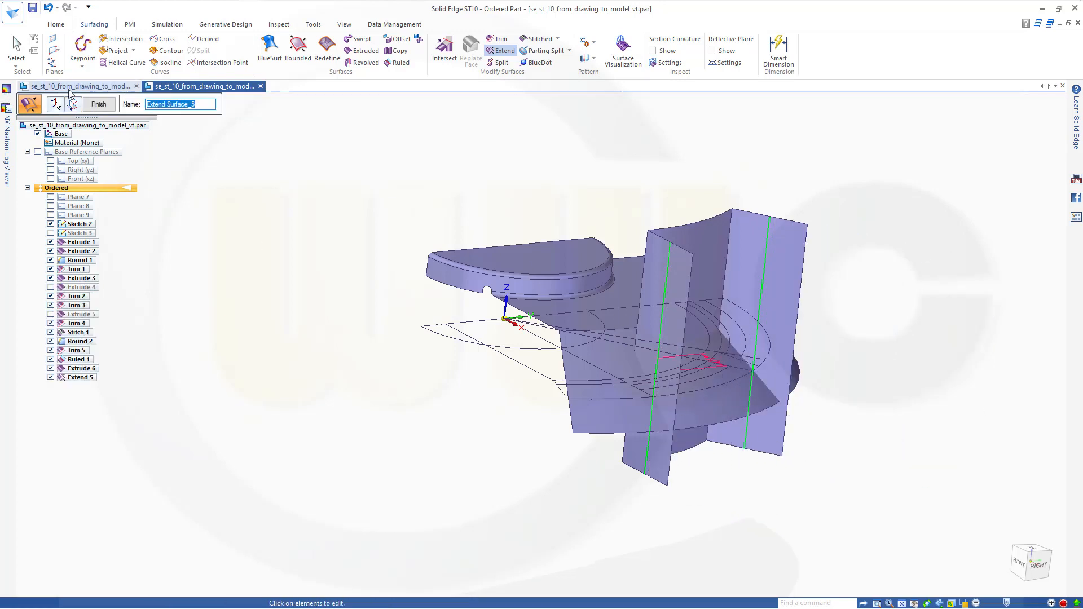
pyautogui.click(100, 105)
pyautogui.click(98, 104)
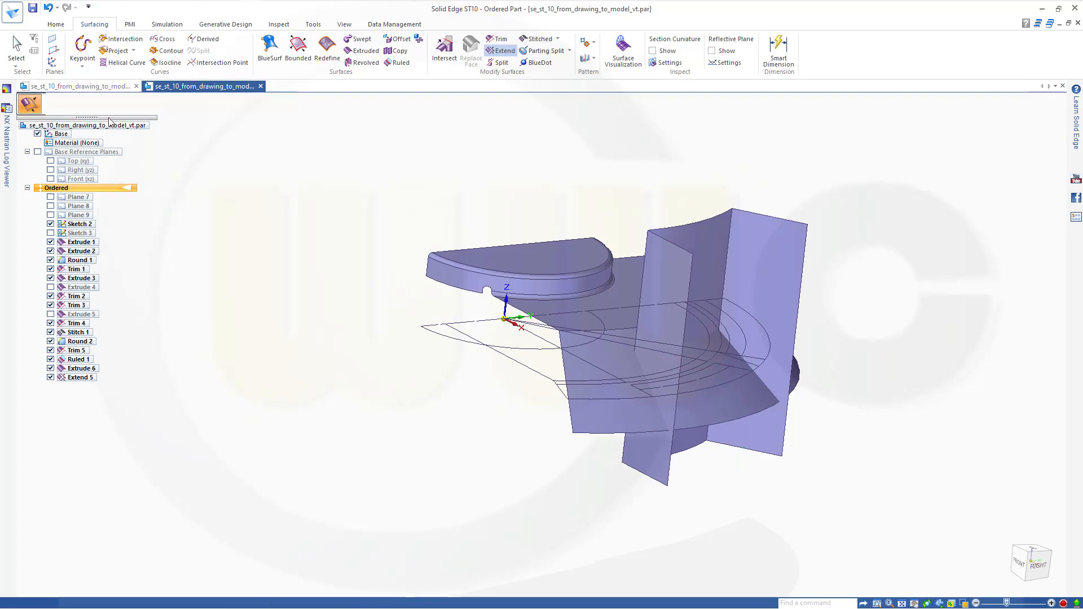
# Step: Offset the tapered ruled surface by 2 mm toward its underside
pyautogui.moveTo(371, 295)
pyautogui.mouseDown(button='middle')
pyautogui.moveTo(474, 281)
pyautogui.moveTo(391, 293)
pyautogui.mouseUp(button='middle')
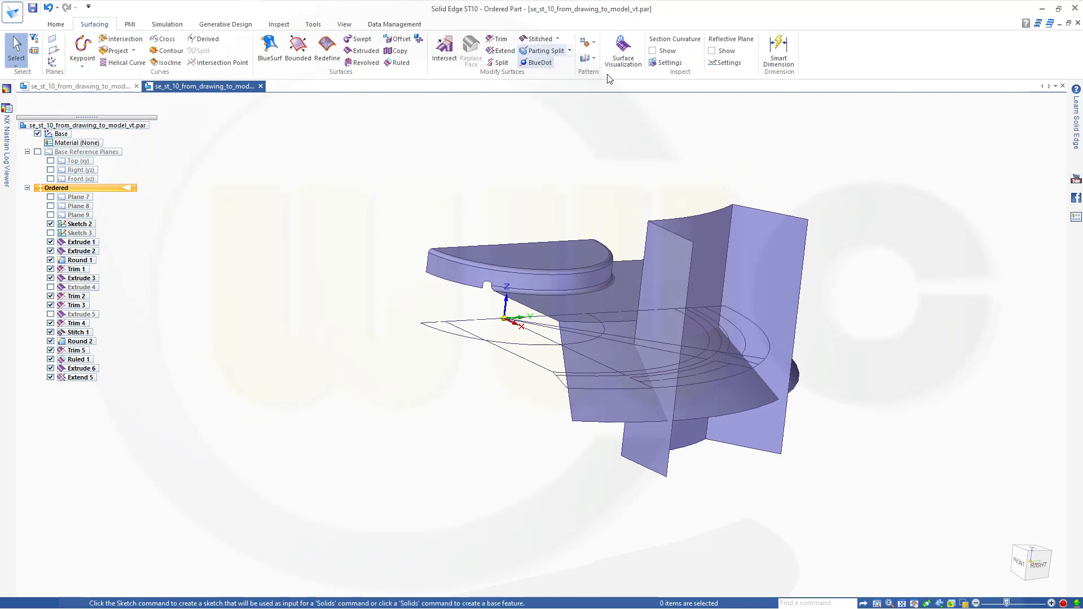
pyautogui.click(399, 39)
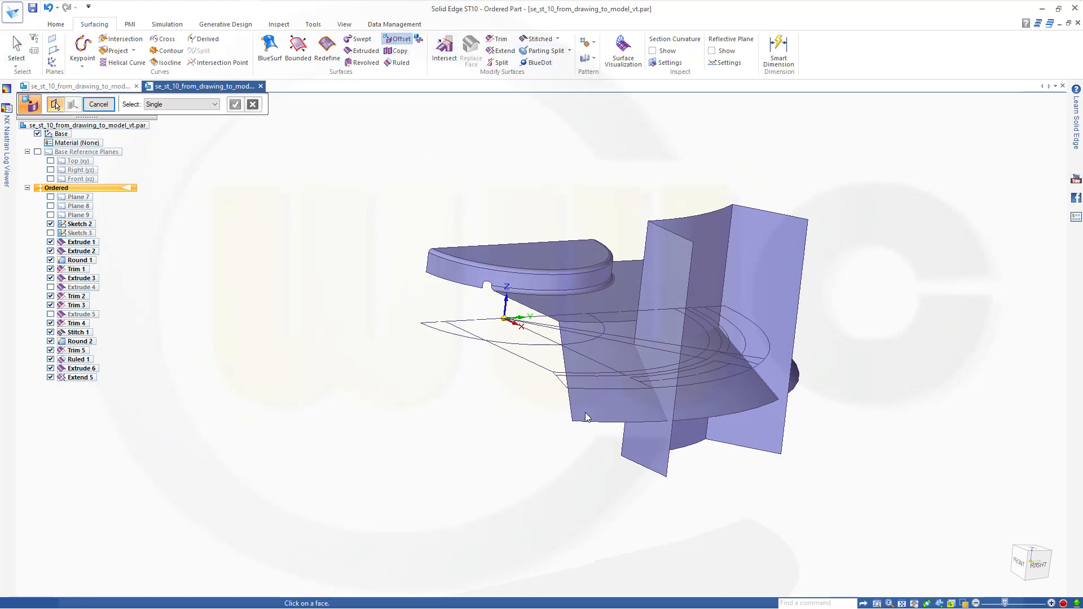
pyautogui.click(601, 412)
pyautogui.rightClick(484, 415)
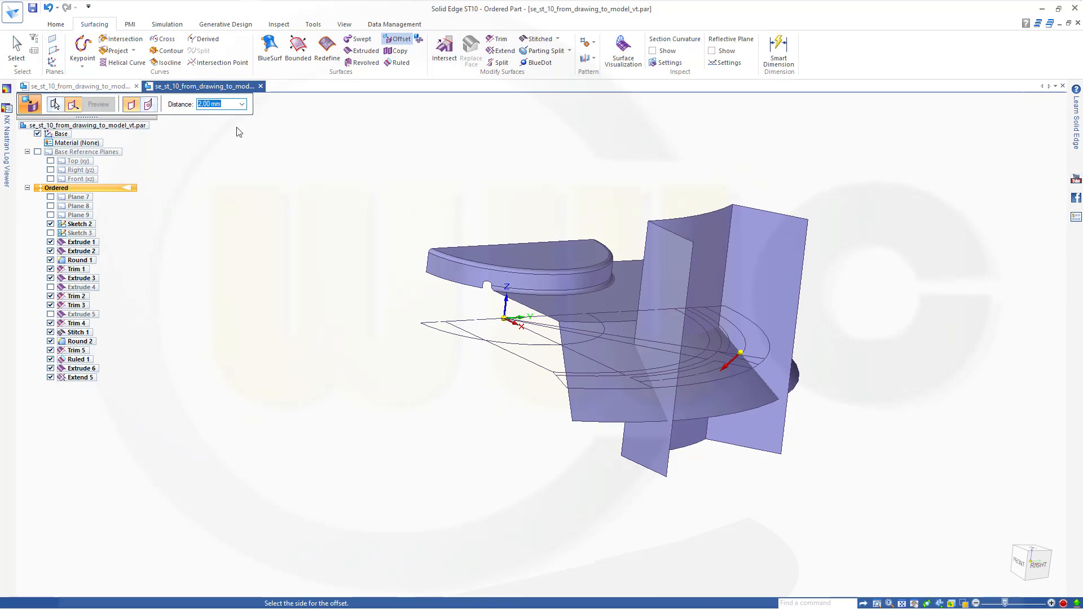
pyautogui.click(432, 444)
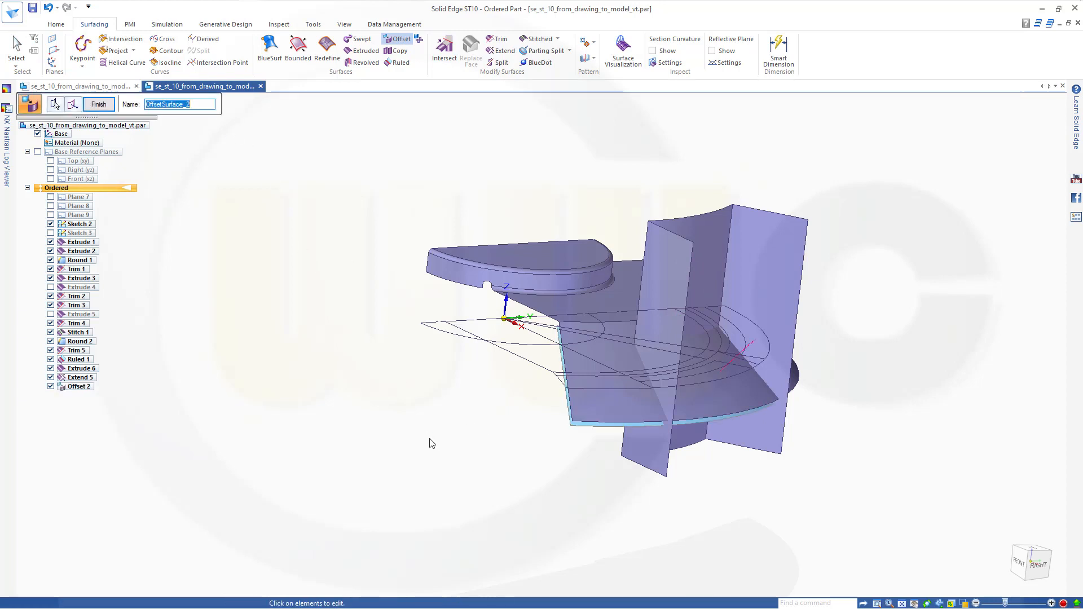
pyautogui.click(99, 104)
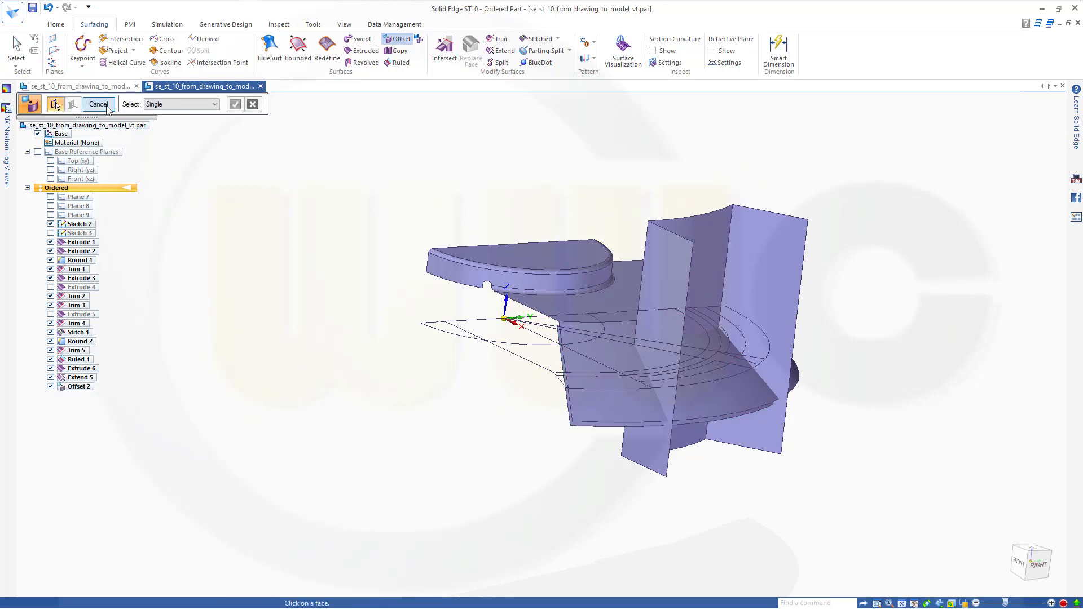
pyautogui.press('Escape')
# Step: Round the two vertical corner edges of the extruded slot surface with a 0.5 mm radius
pyautogui.moveTo(428, 217); pyautogui.dragTo(486, 292, button='middle')
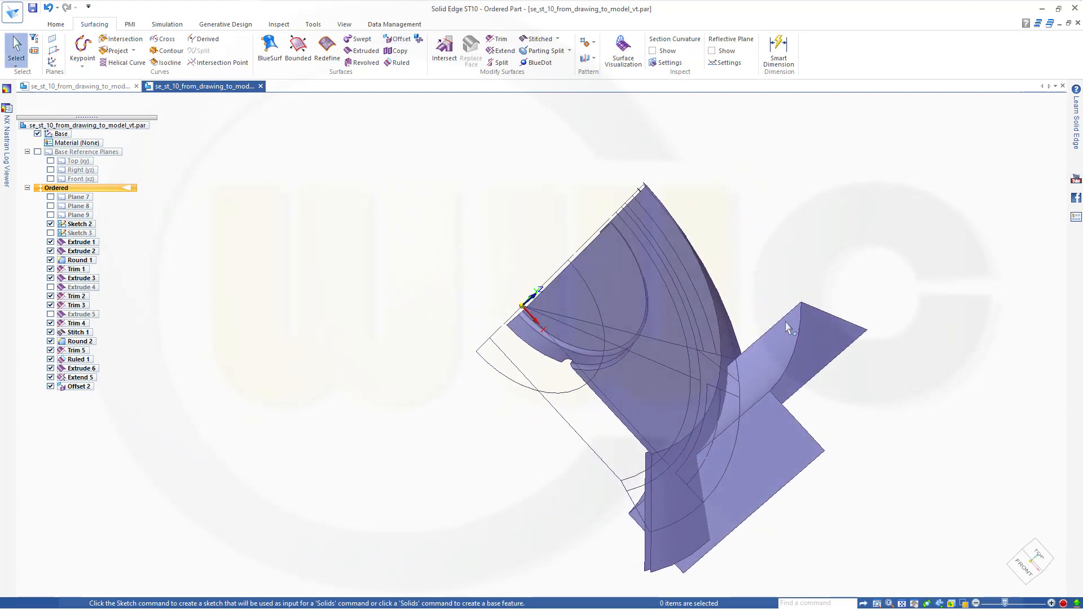
pyautogui.click(61, 26)
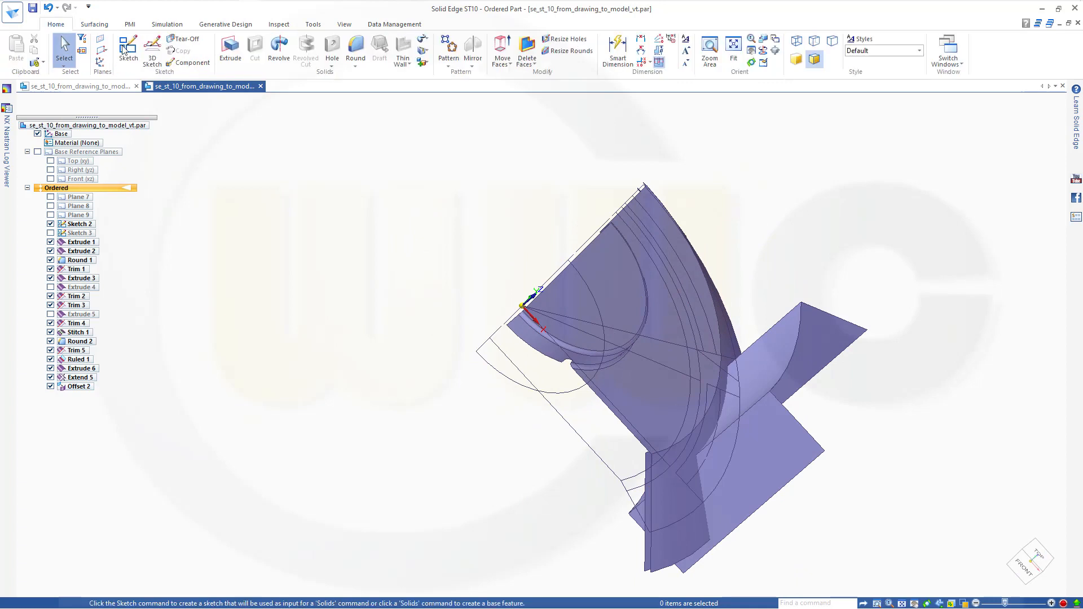
pyautogui.click(357, 54)
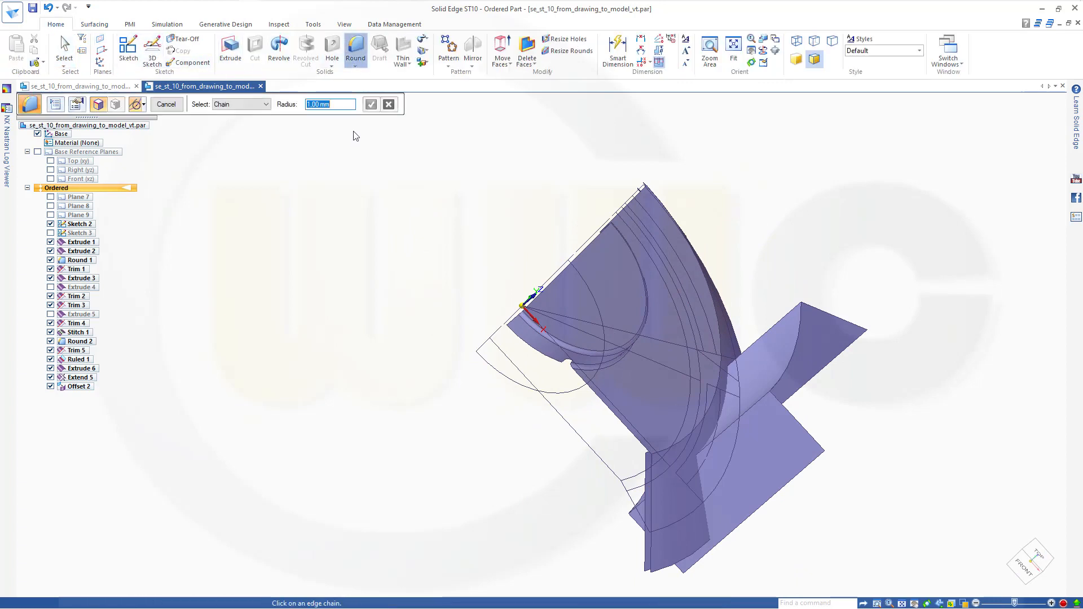
pyautogui.write('0.5')
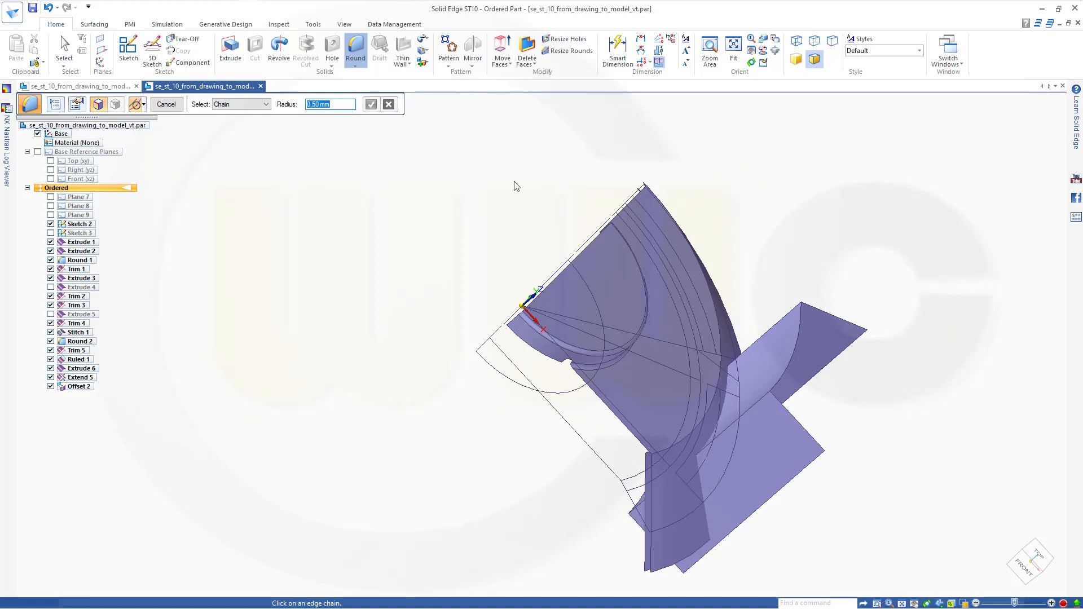
pyautogui.click(782, 317)
pyautogui.click(754, 408)
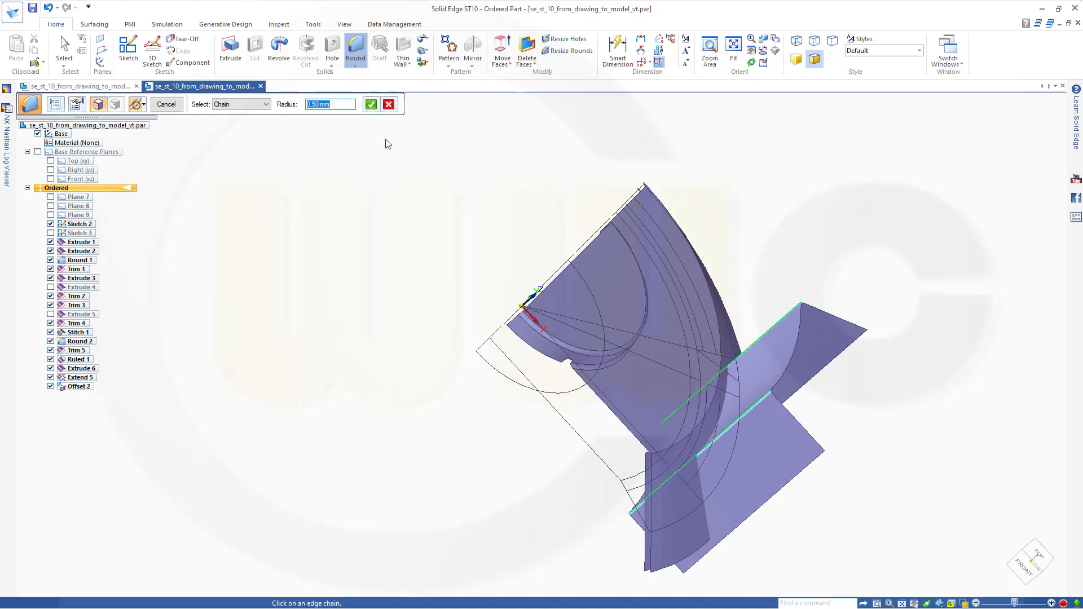
pyautogui.click(371, 103)
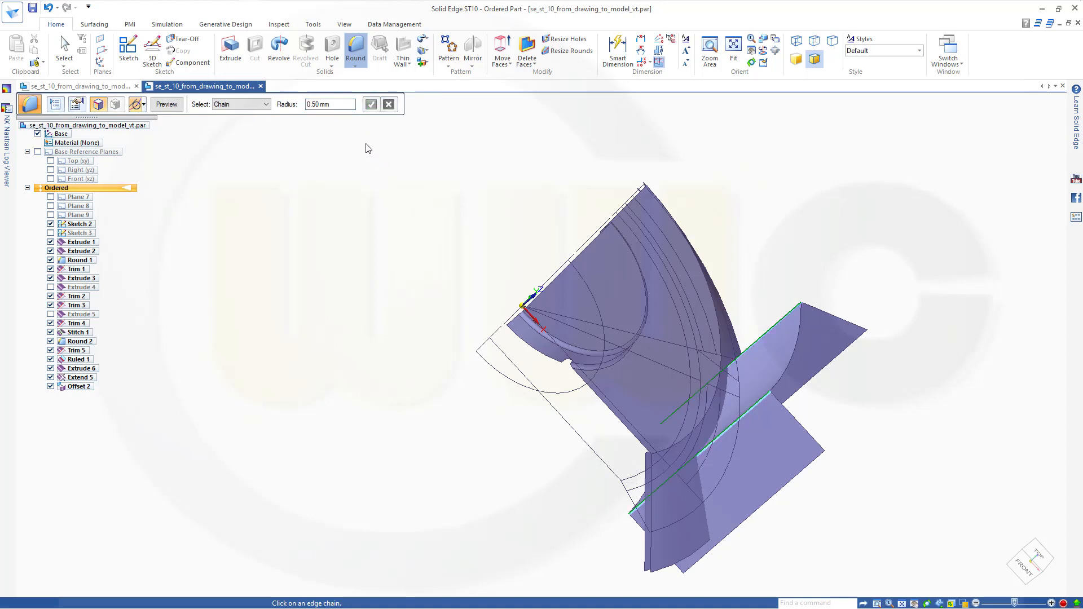
pyautogui.click(175, 107)
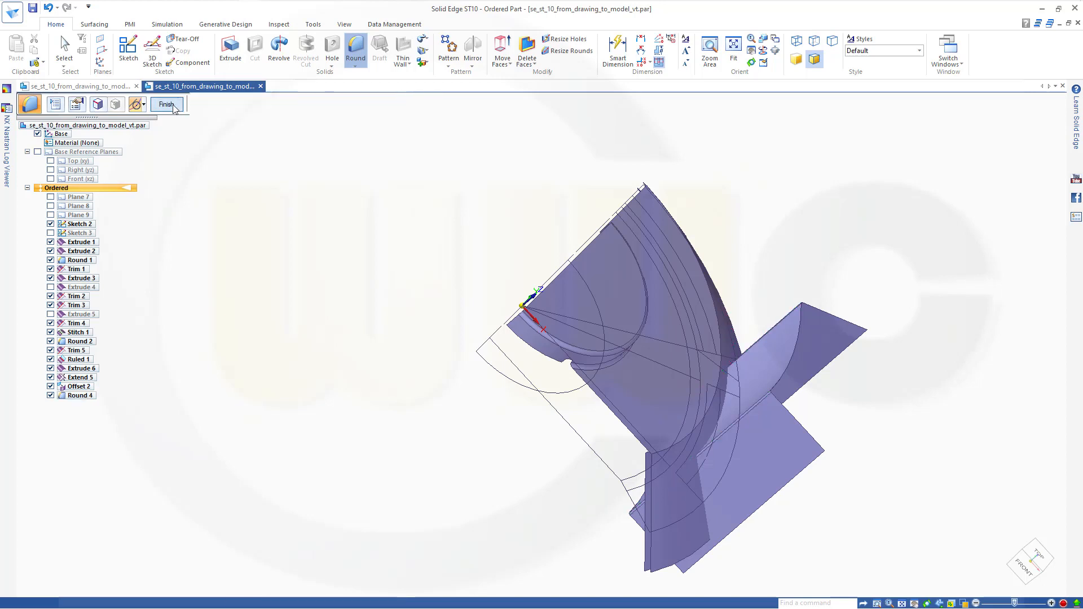
pyautogui.click(174, 108)
pyautogui.click(174, 107)
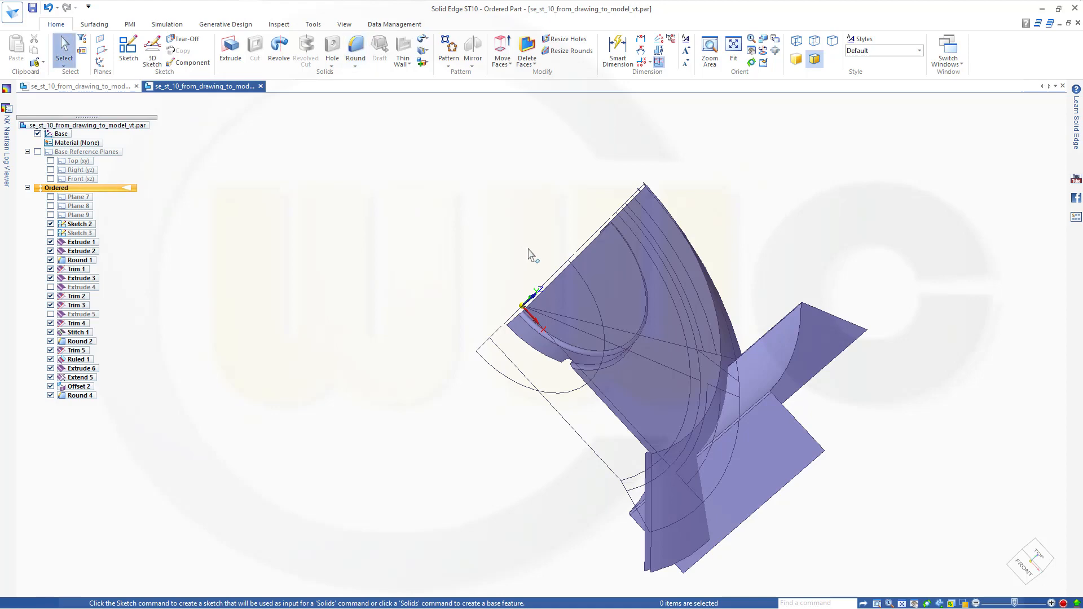
# Step: Start a Surface blend round between the curved wall of the extruded slot surface and the tapered ruled surface
pyautogui.moveTo(499, 238); pyautogui.dragTo(412, 169, button='middle')
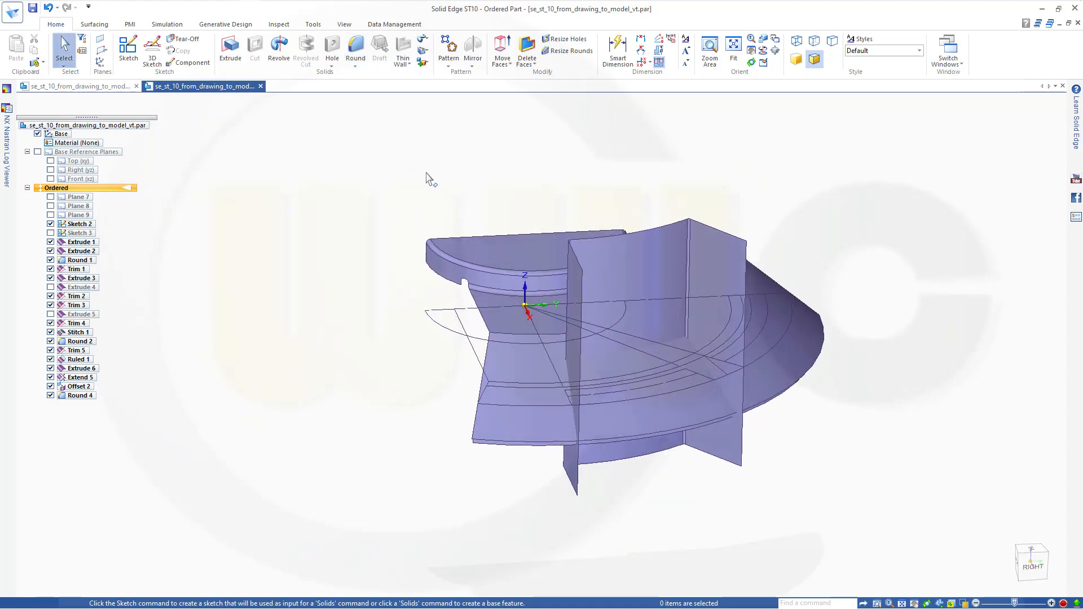
pyautogui.scroll(1, 457, 211)
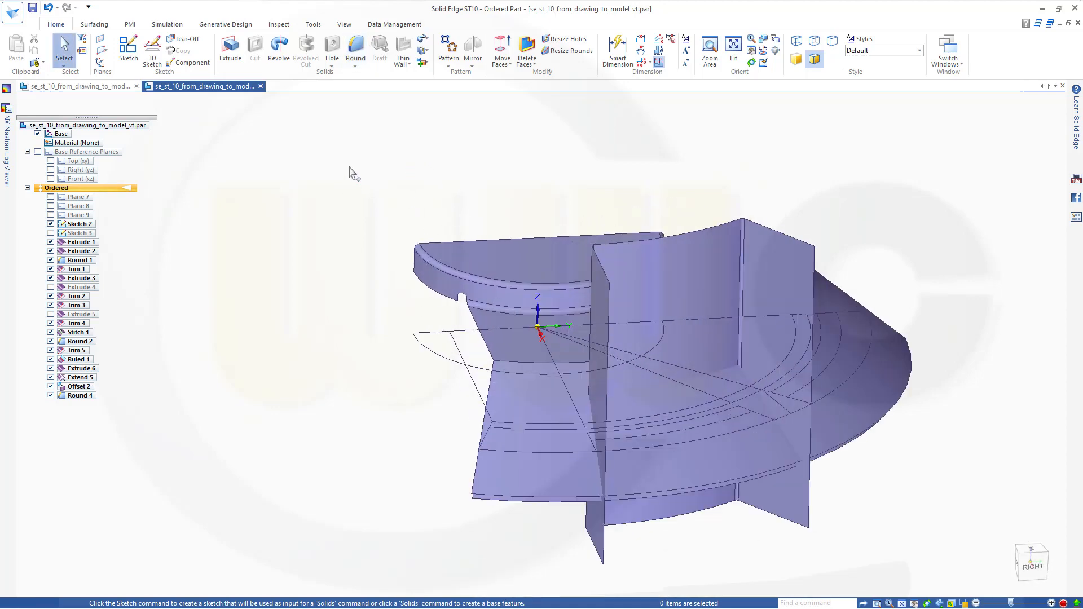
pyautogui.click(357, 51)
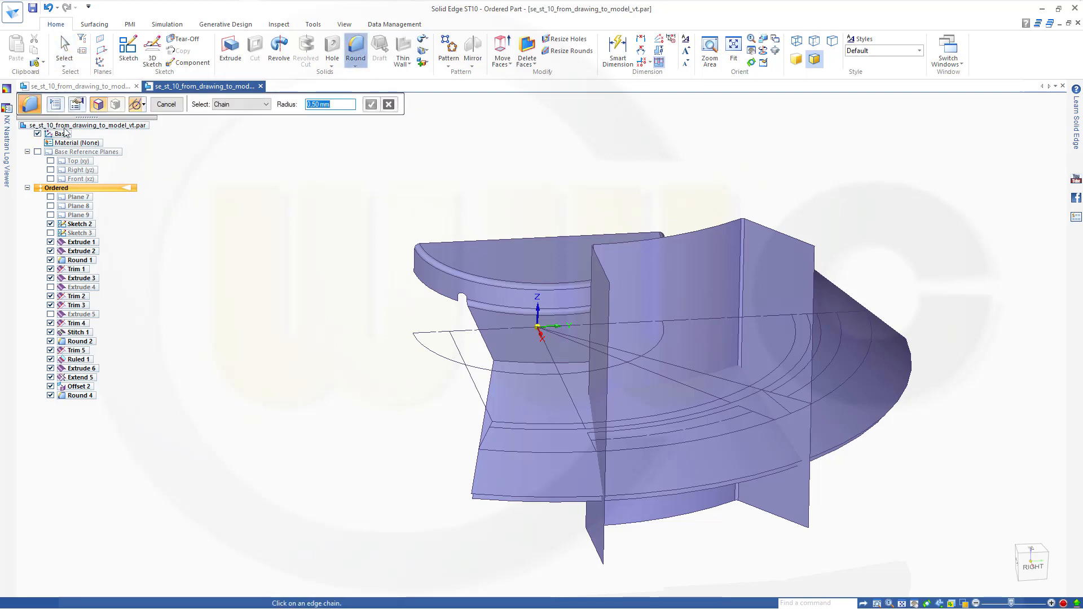
pyautogui.click(47, 112)
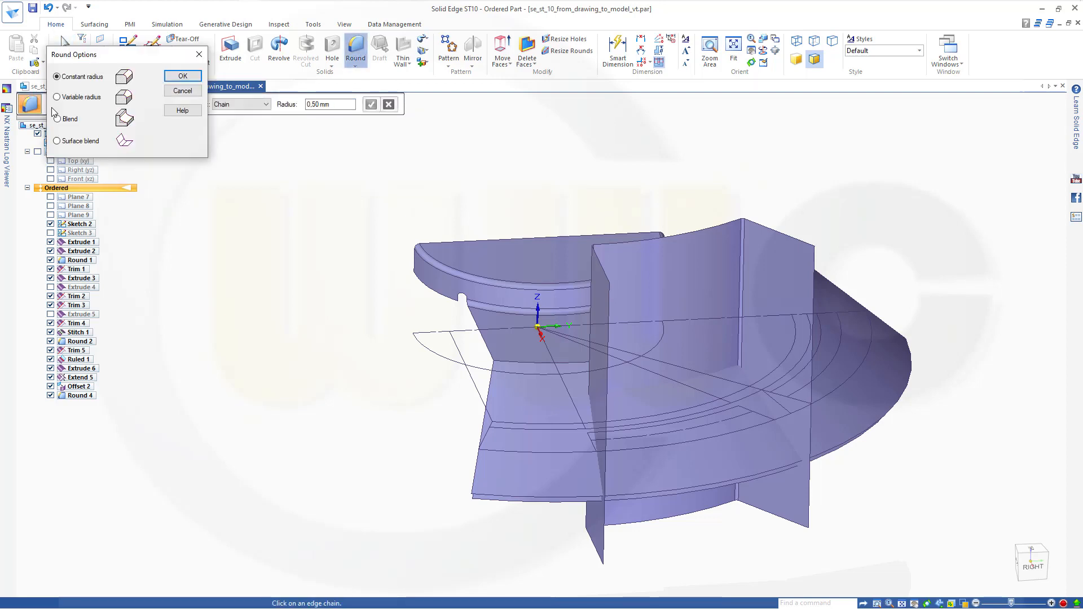
pyautogui.click(59, 142)
pyautogui.click(183, 75)
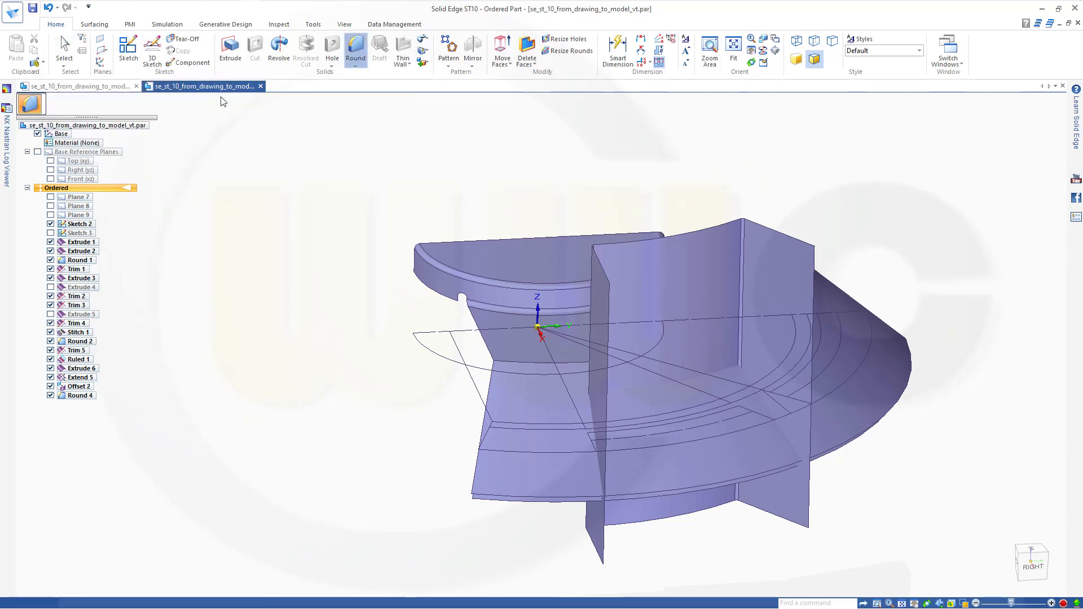
pyautogui.click(706, 283)
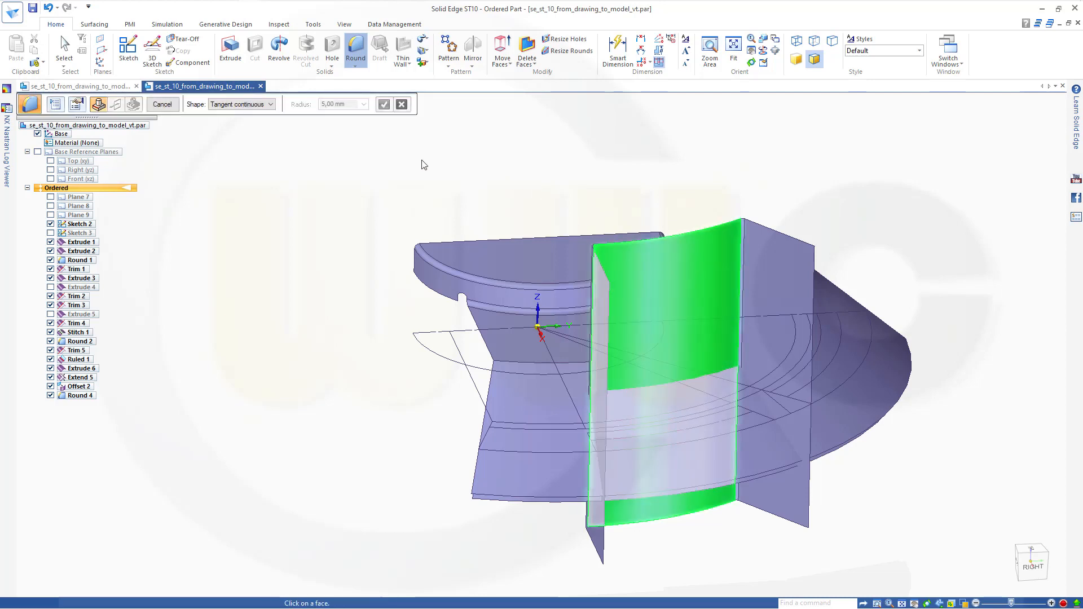
pyautogui.moveTo(462, 160); pyautogui.dragTo(544, 194, button='middle')
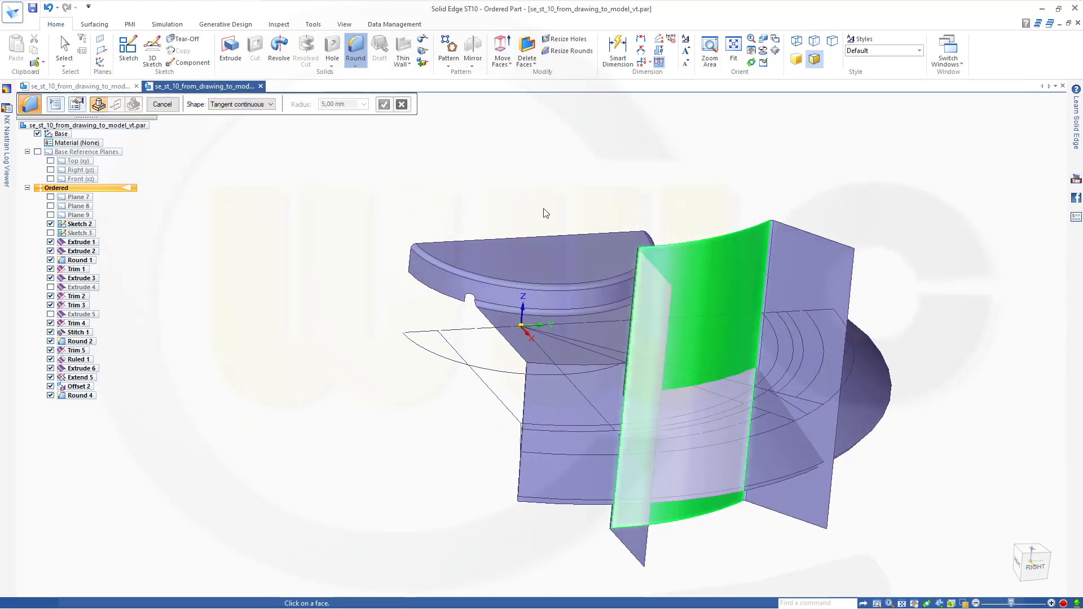
pyautogui.click(567, 479)
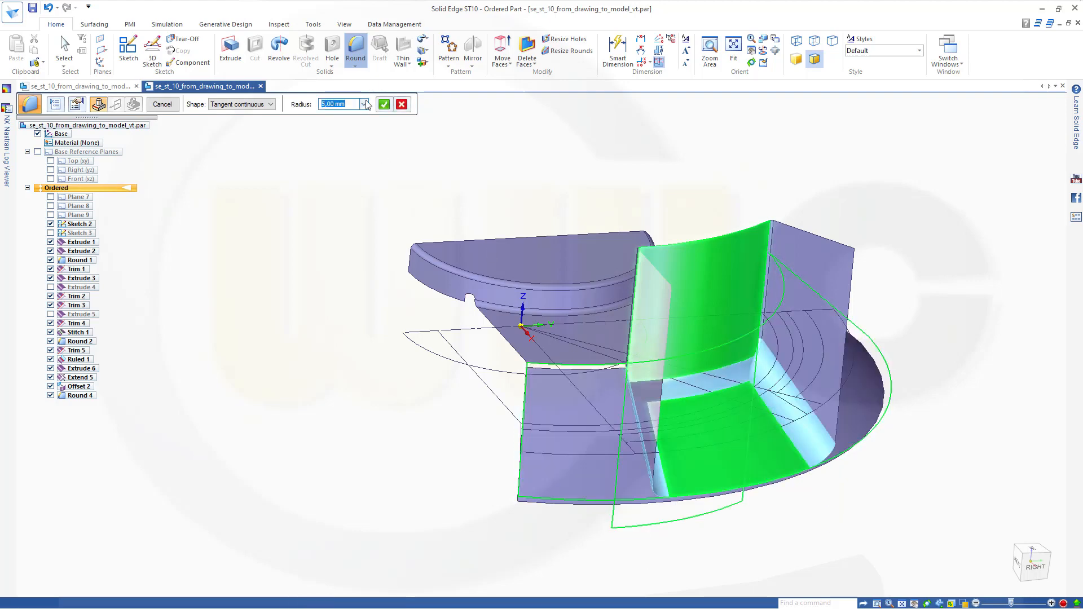
# Step: Finish the blend with a 0.5 mm radius, keeping the slot walls below the ruled surface and the ruled surface outside the slot
pyautogui.write('0,5')
pyautogui.press('Return')
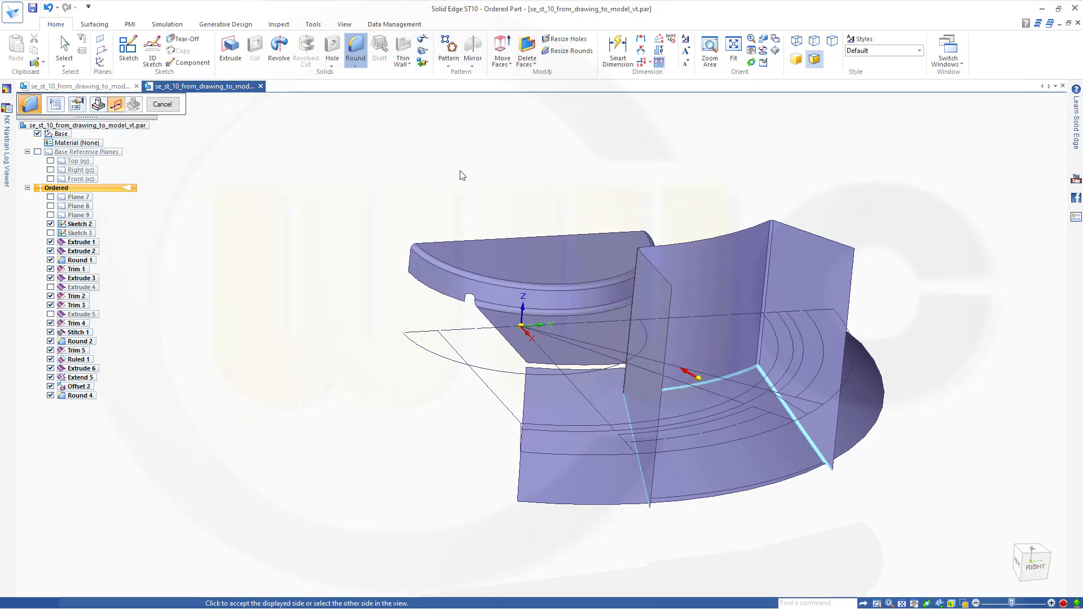
pyautogui.click(392, 428)
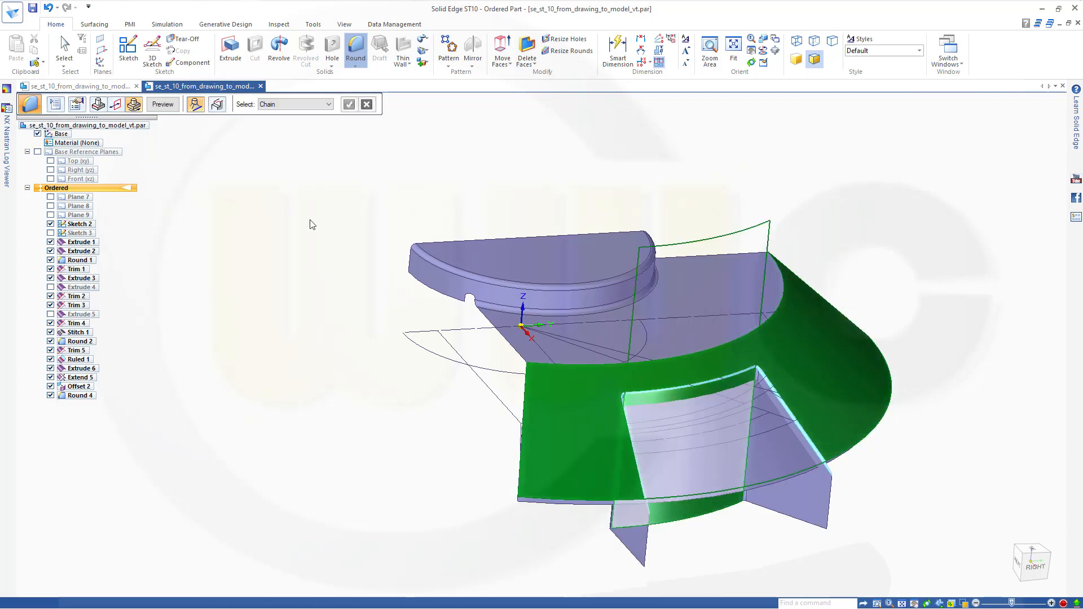
pyautogui.click(162, 103)
pyautogui.click(164, 105)
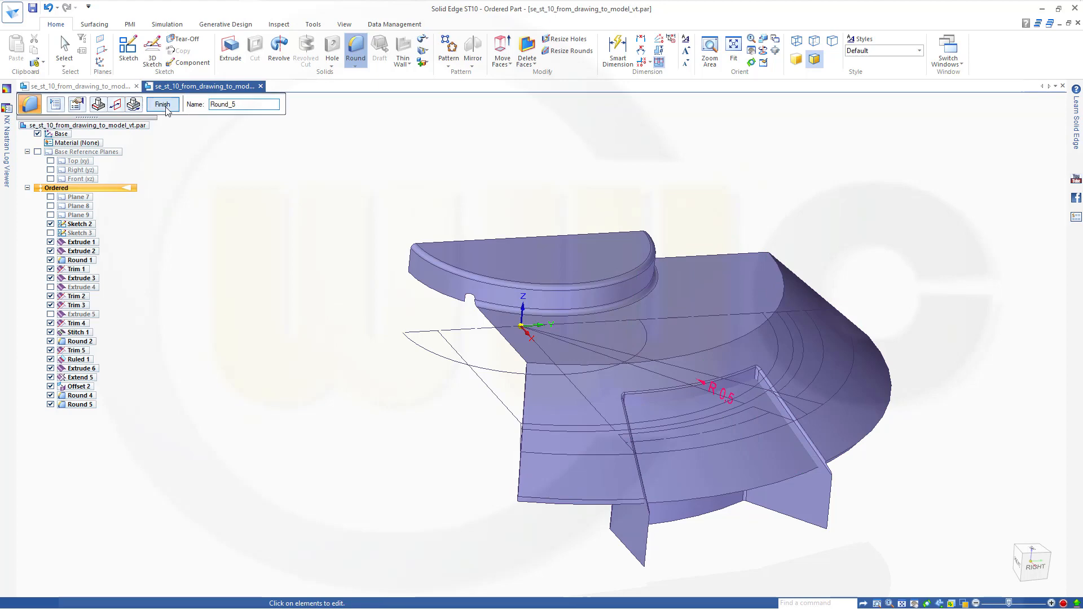
pyautogui.click(164, 105)
pyautogui.moveTo(380, 329); pyautogui.dragTo(353, 318, button='middle')
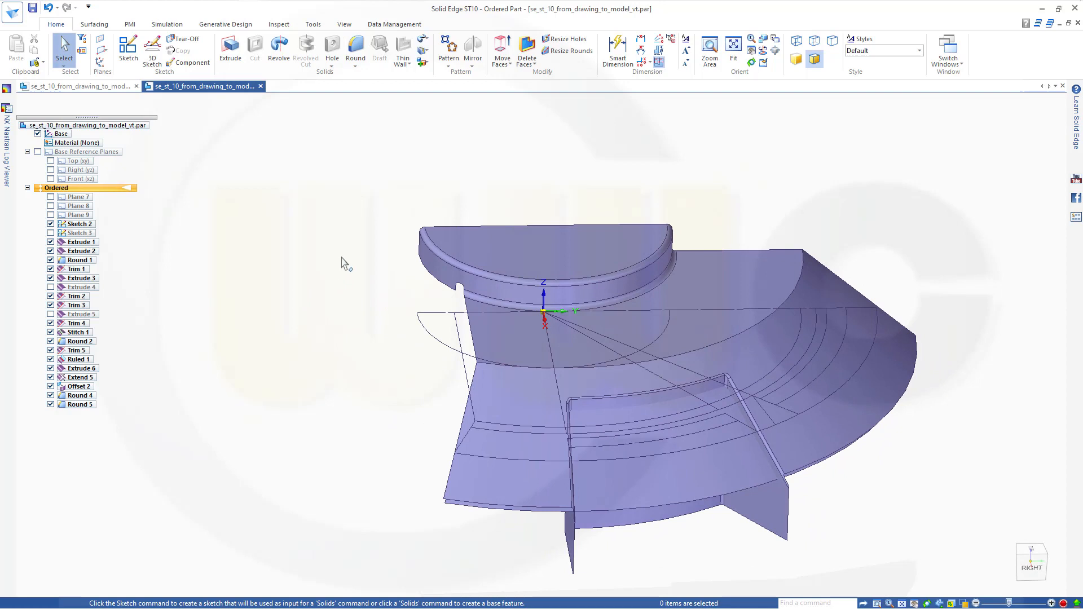
# Step: Set up a surface blend round with a 0,5 mm radius between the outer conical surface and the stepped panel's surface
pyautogui.click(355, 54)
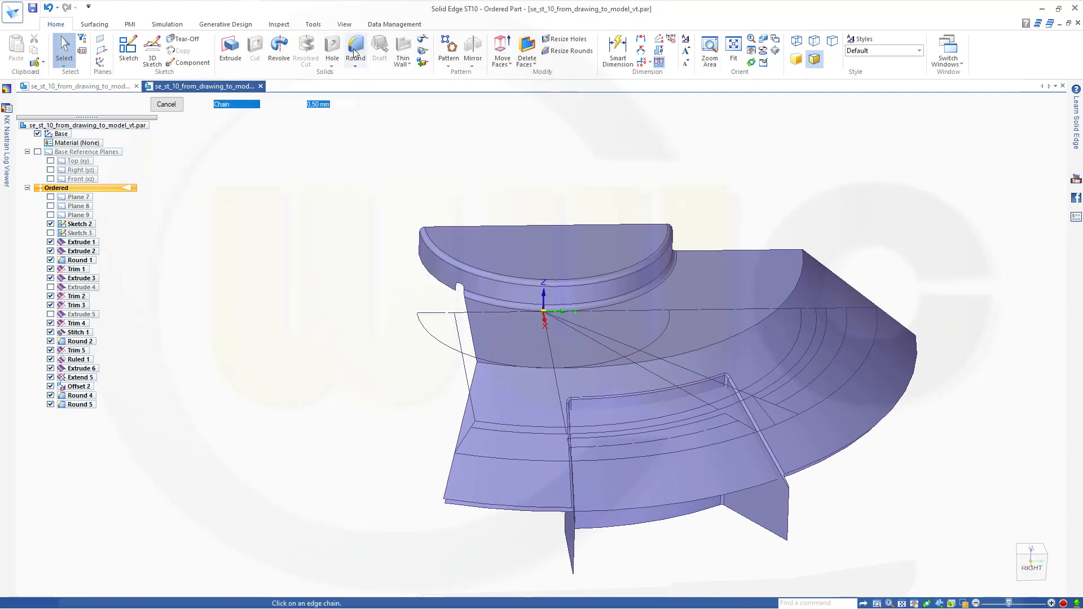
pyautogui.click(55, 104)
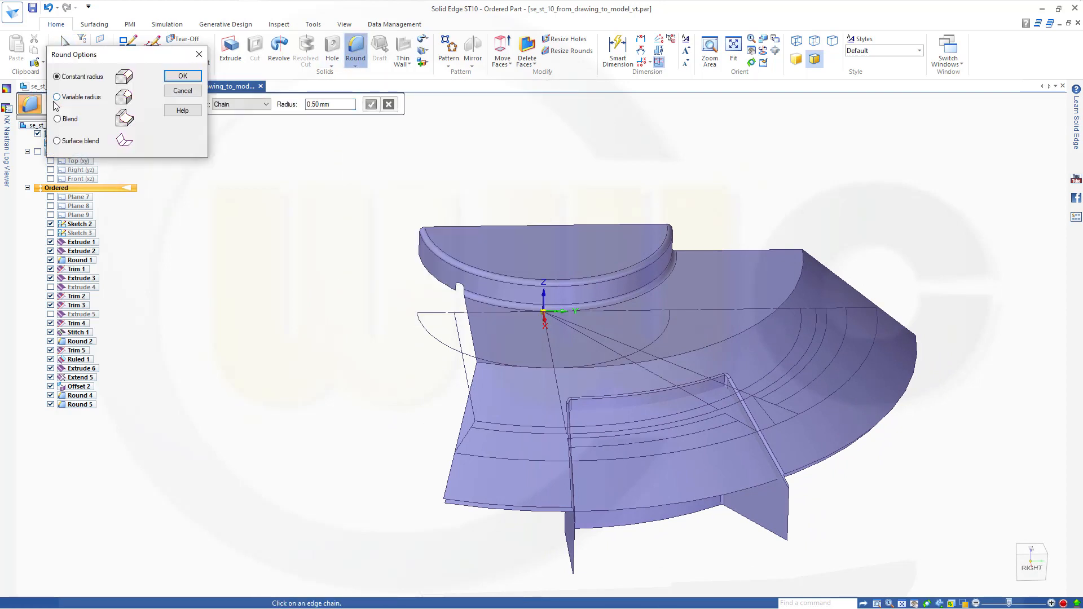
pyautogui.click(183, 76)
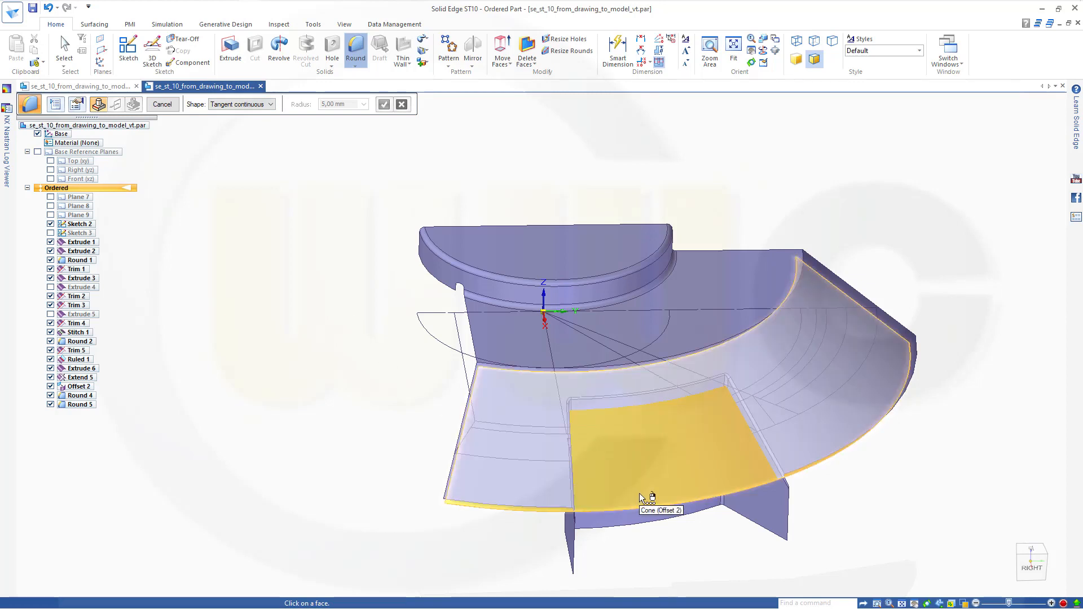
pyautogui.click(641, 499)
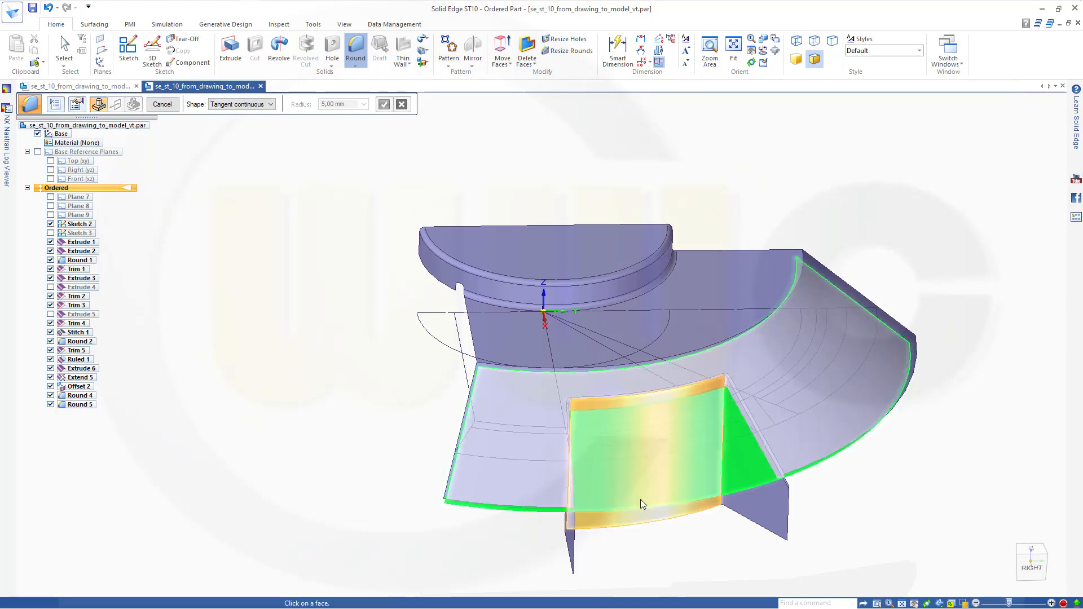
pyautogui.click(692, 390)
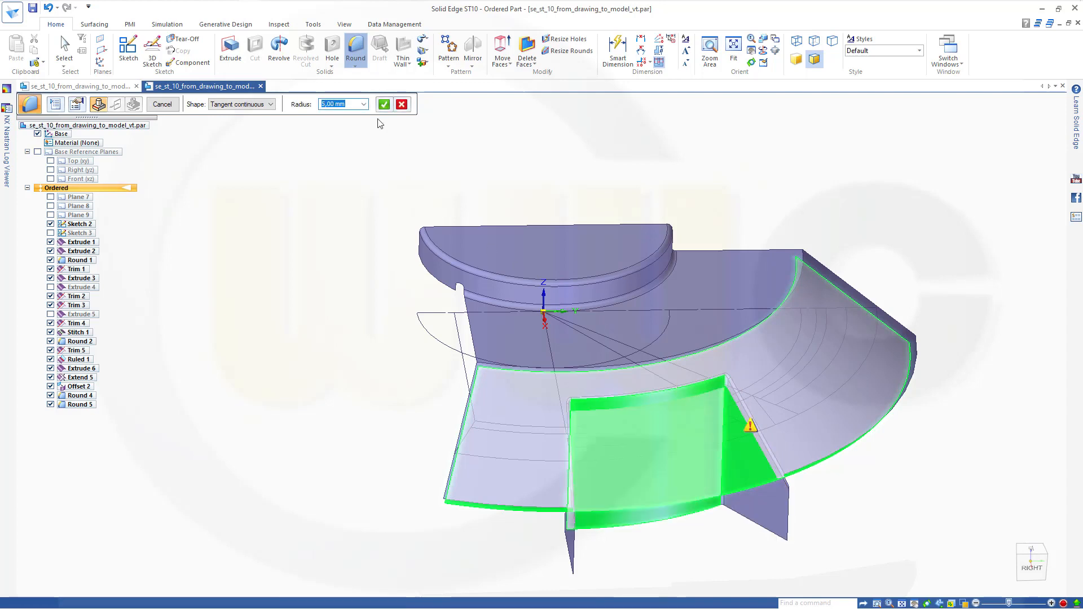
pyautogui.write('0,5')
pyautogui.press('Return')
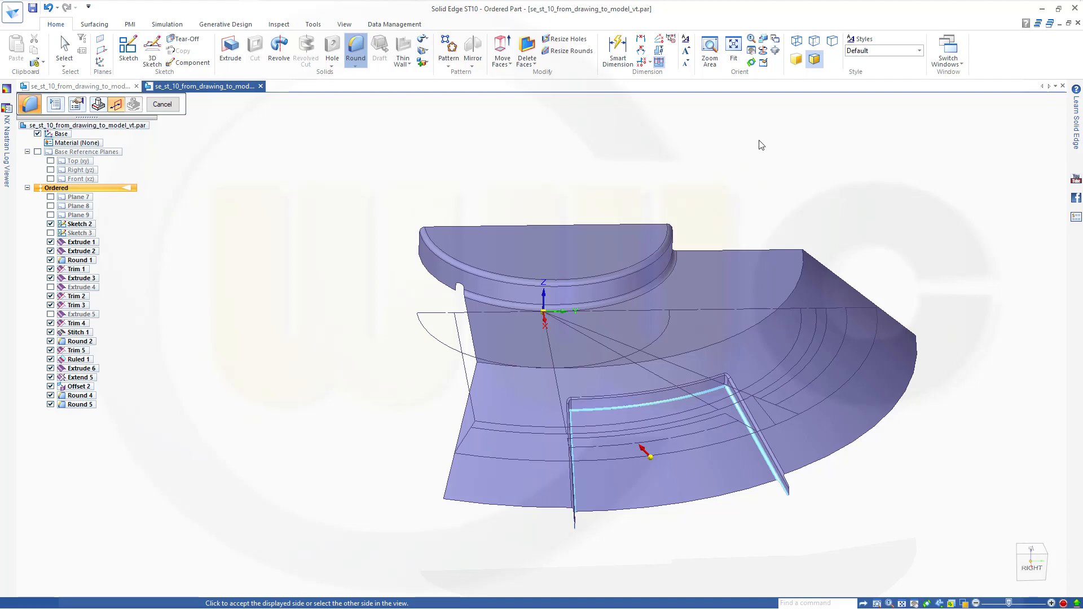
# Step: Choose the sides of both surfaces to keep and finish the surface blend
pyautogui.moveTo(912, 520); pyautogui.dragTo(973, 501, button='middle')
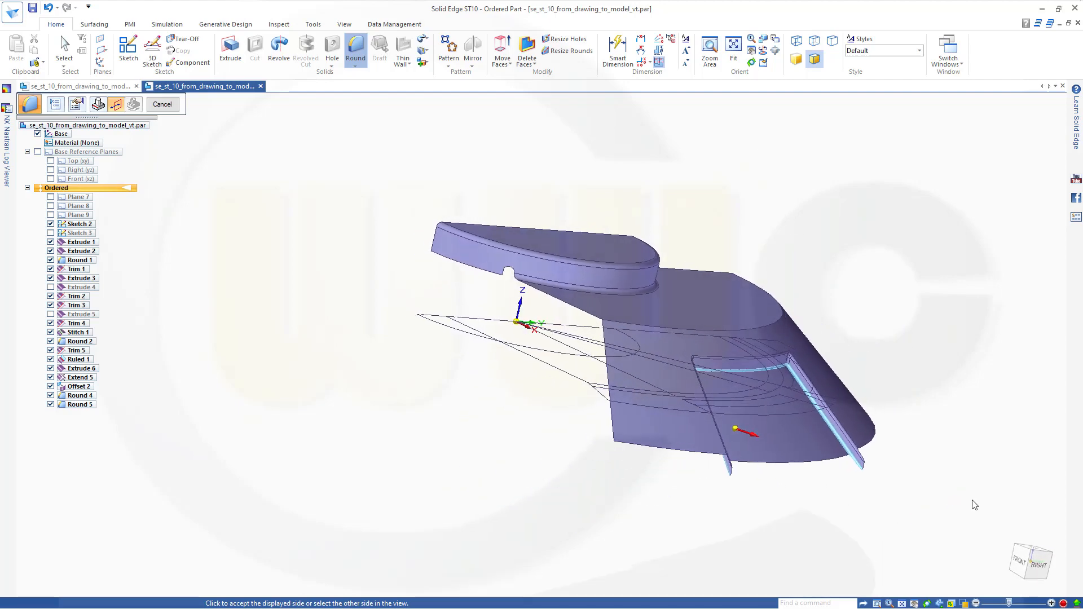
pyautogui.click(896, 536)
pyautogui.moveTo(861, 544); pyautogui.dragTo(718, 537, button='middle')
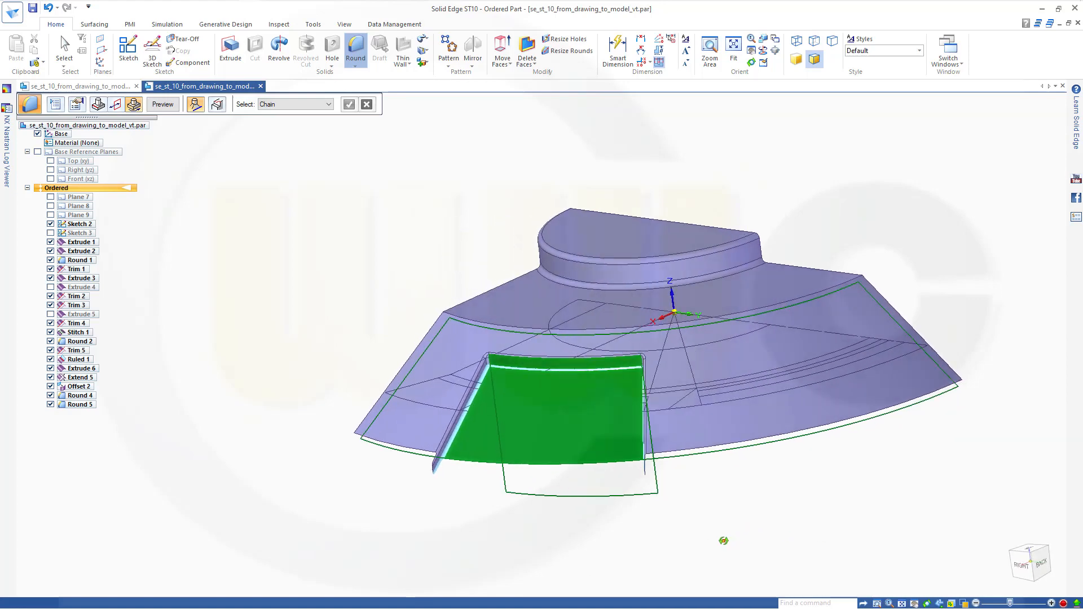
pyautogui.click(165, 105)
pyautogui.click(166, 106)
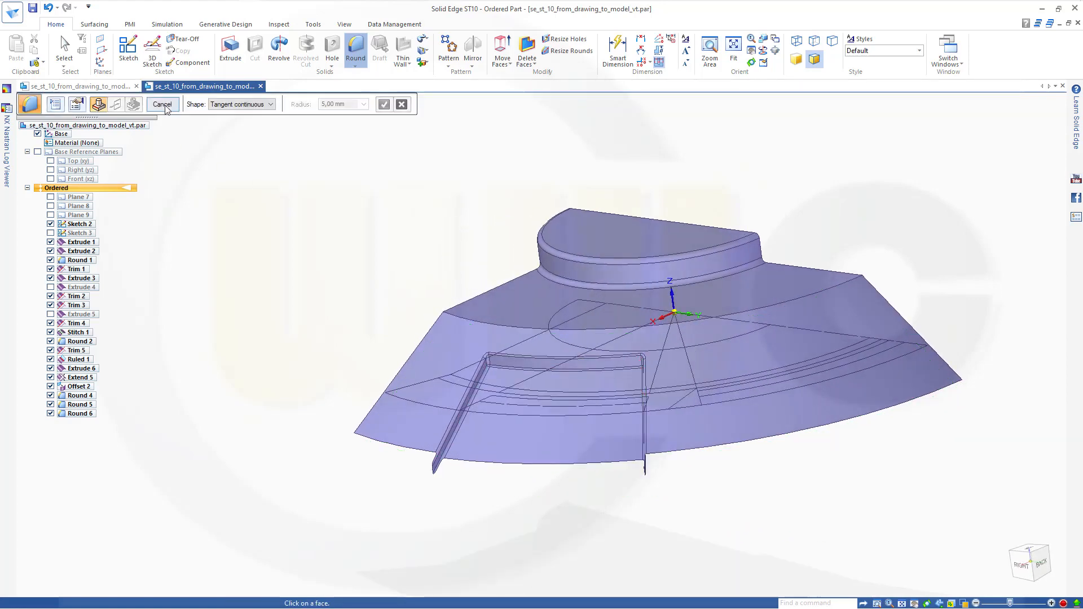
pyautogui.press('Escape')
# Step: Trim the blended conical surface along its outer projected boundary curve, removing the outer lower strip
pyautogui.moveTo(350, 307); pyautogui.dragTo(469, 334, button='middle')
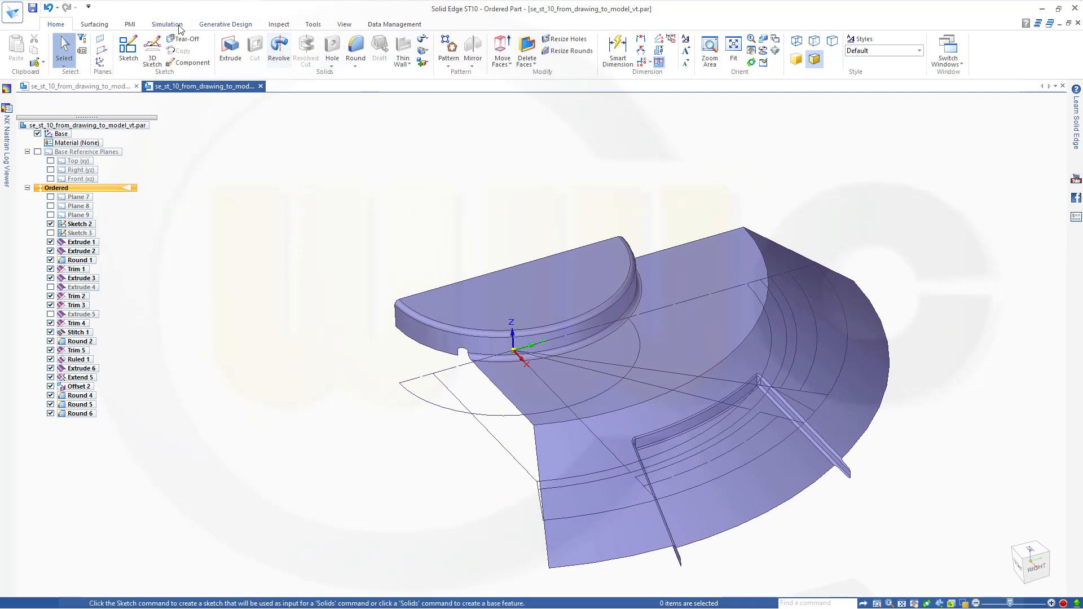
pyautogui.click(102, 27)
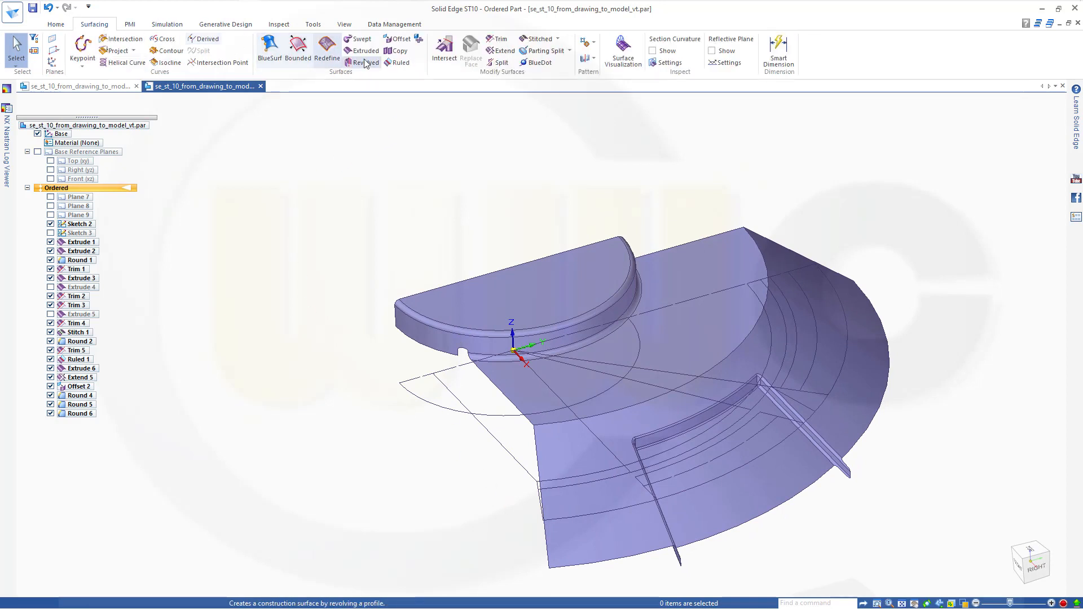
pyautogui.click(498, 38)
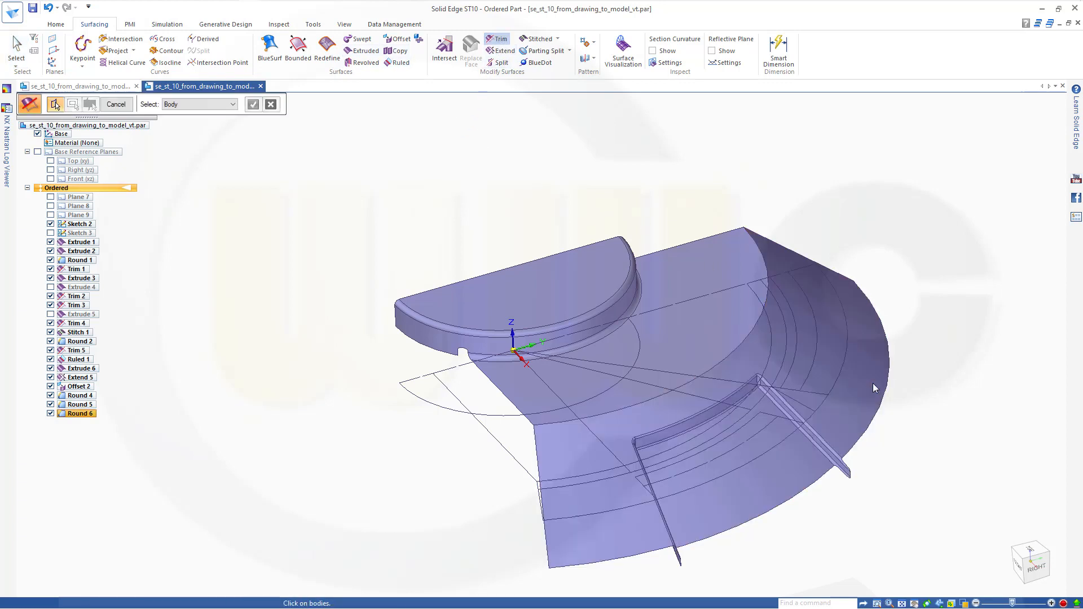
pyautogui.click(872, 384)
pyautogui.click(73, 105)
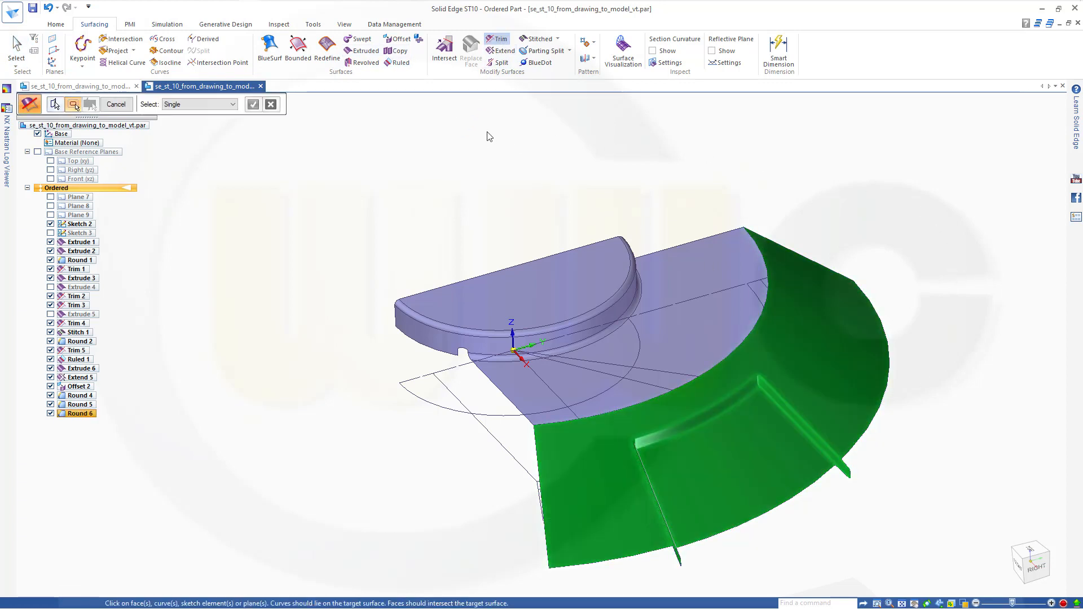
pyautogui.moveTo(409, 417); pyautogui.dragTo(369, 310, button='middle')
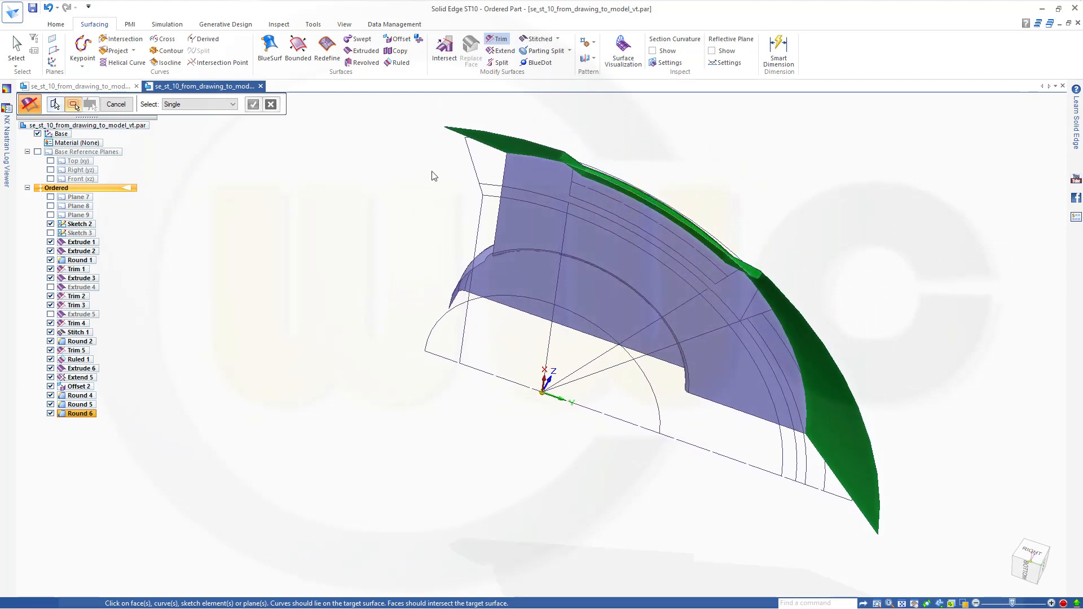
pyautogui.click(466, 145)
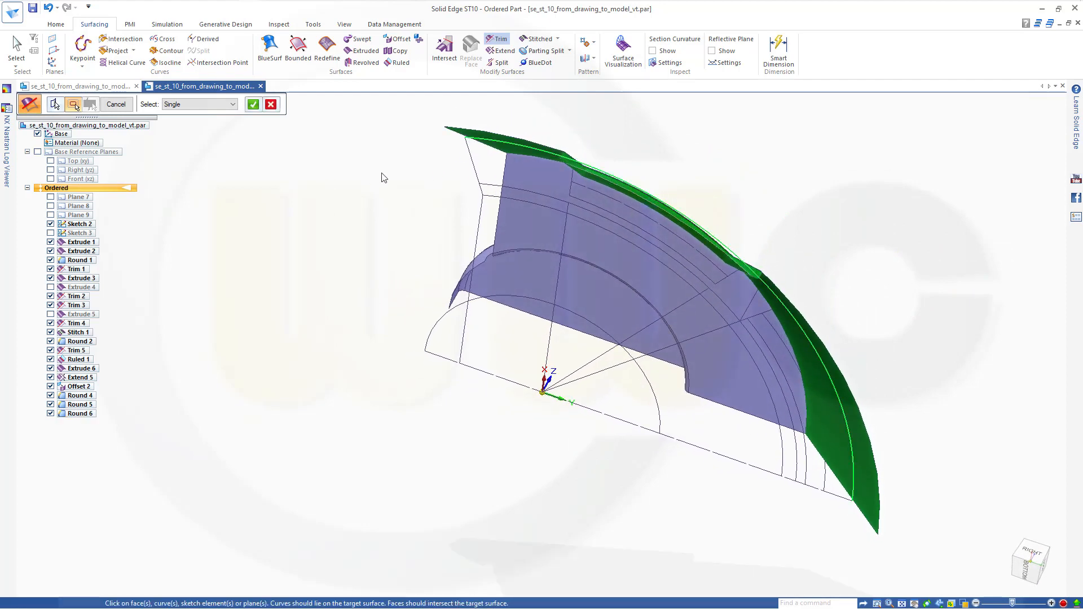
pyautogui.rightClick(263, 164)
pyautogui.moveTo(334, 211); pyautogui.dragTo(334, 377, button='middle')
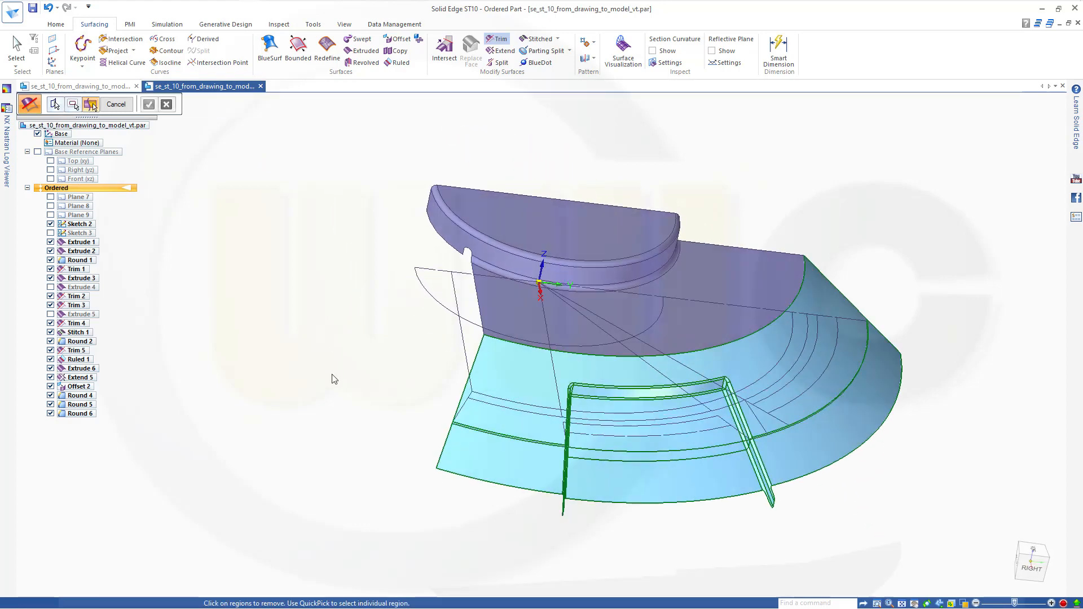
pyautogui.click(514, 468)
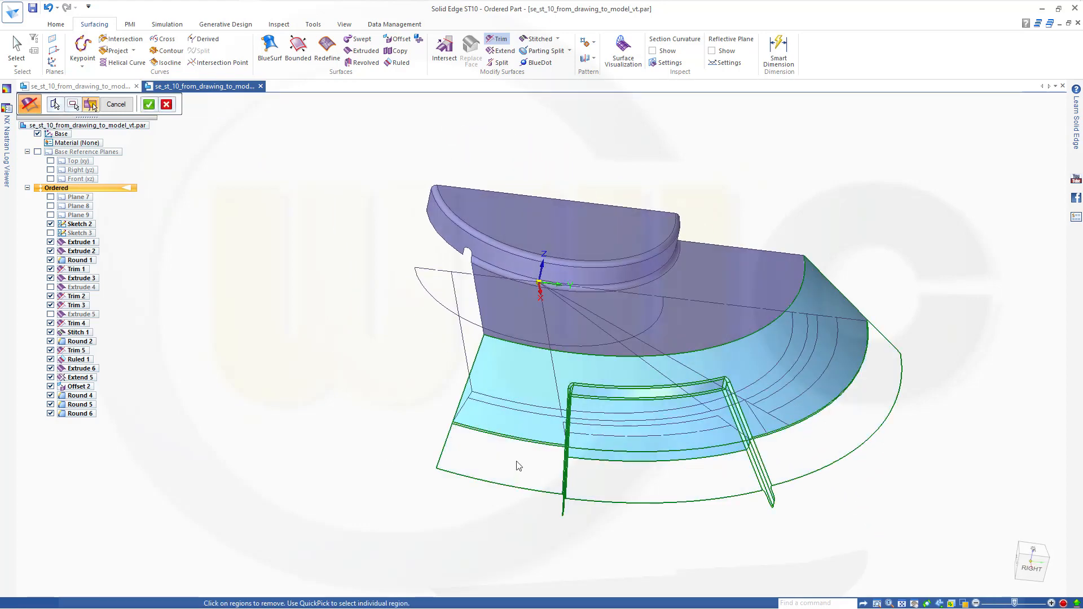
pyautogui.rightClick(251, 201)
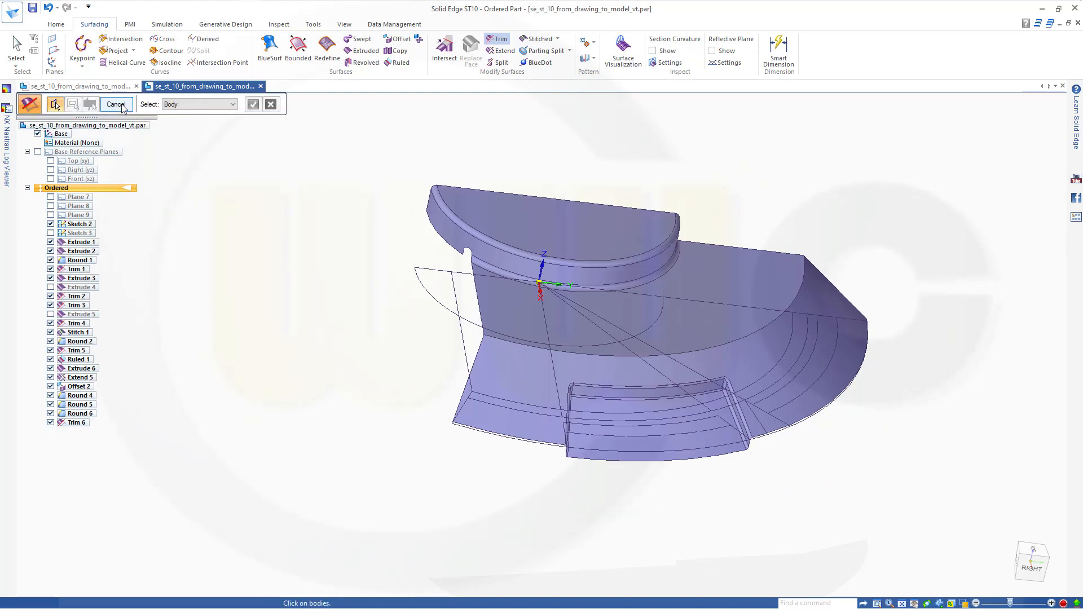
pyautogui.moveTo(269, 232); pyautogui.dragTo(394, 348, button='middle')
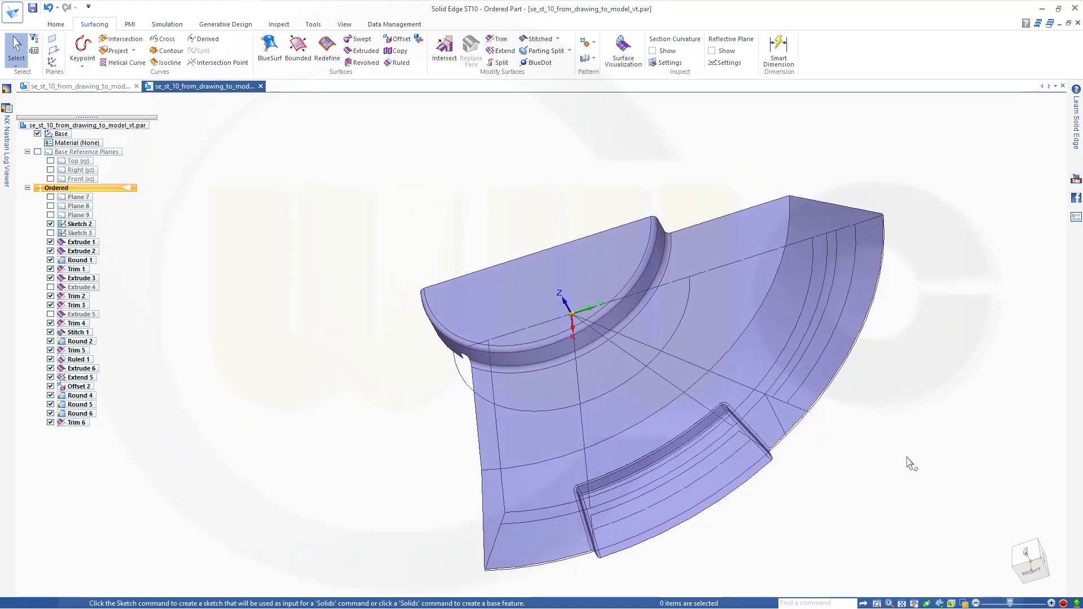
pyautogui.scroll(2, 914, 431)
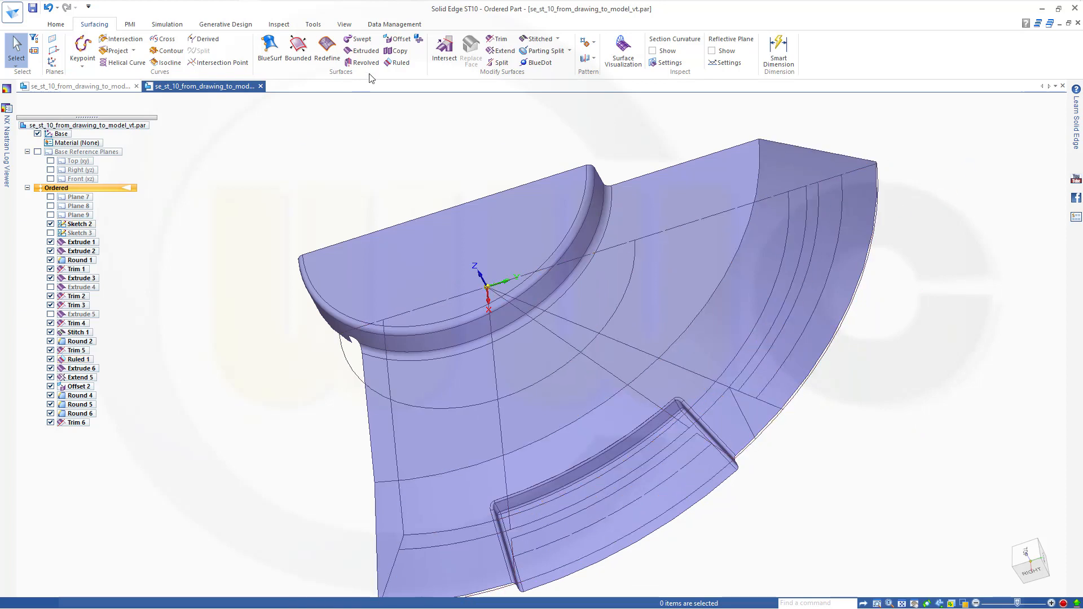
pyautogui.click(500, 39)
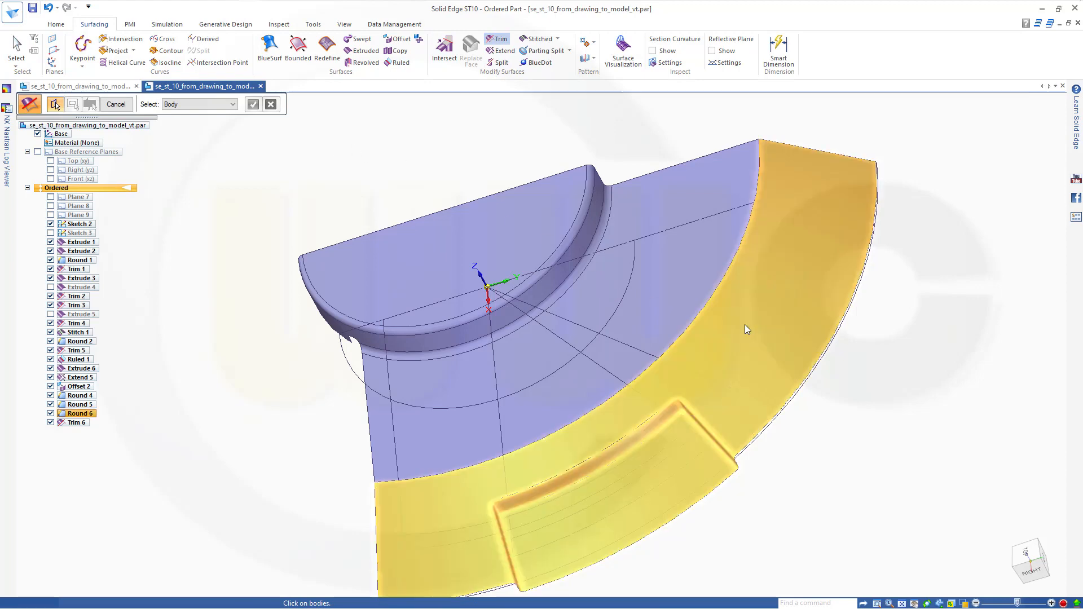
pyautogui.click(745, 327)
pyautogui.rightClick(338, 149)
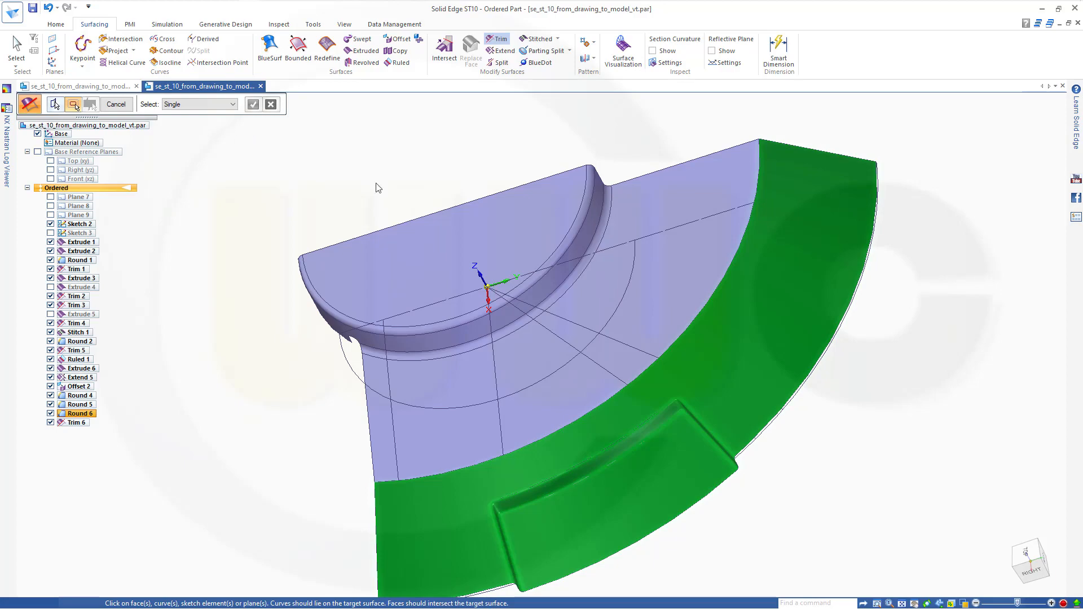
pyautogui.moveTo(813, 451); pyautogui.dragTo(649, 220, button='middle')
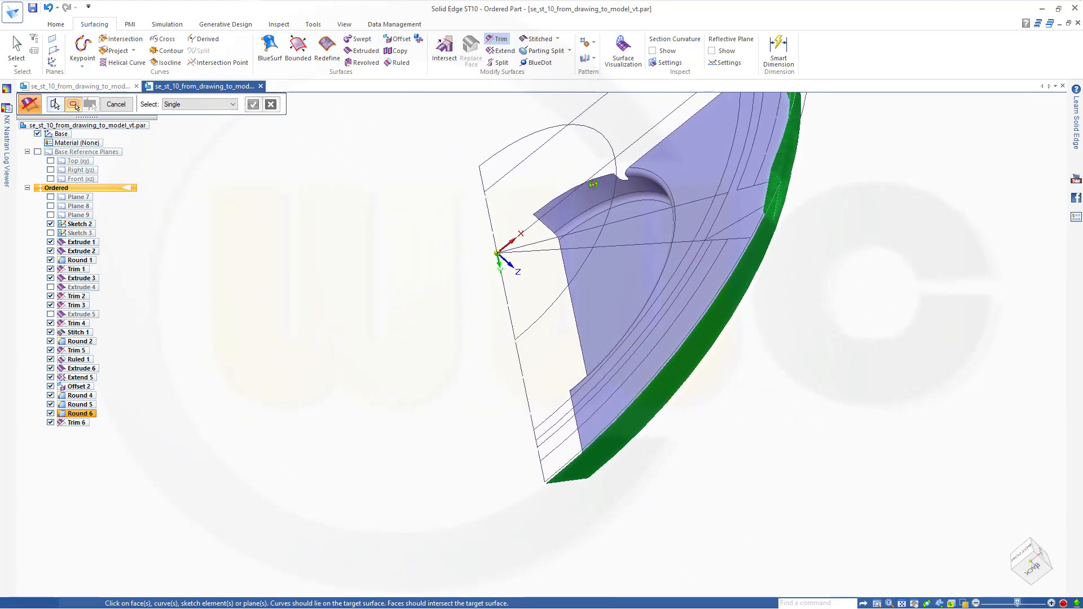
pyautogui.click(736, 224)
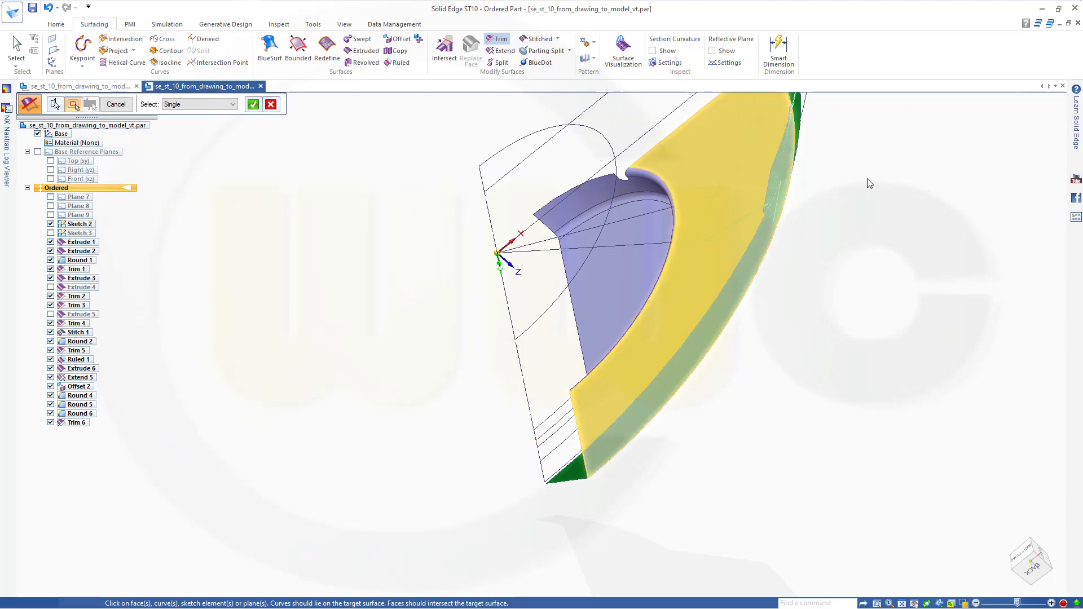
pyautogui.click(272, 106)
pyautogui.moveTo(311, 220); pyautogui.dragTo(321, 259, button='middle')
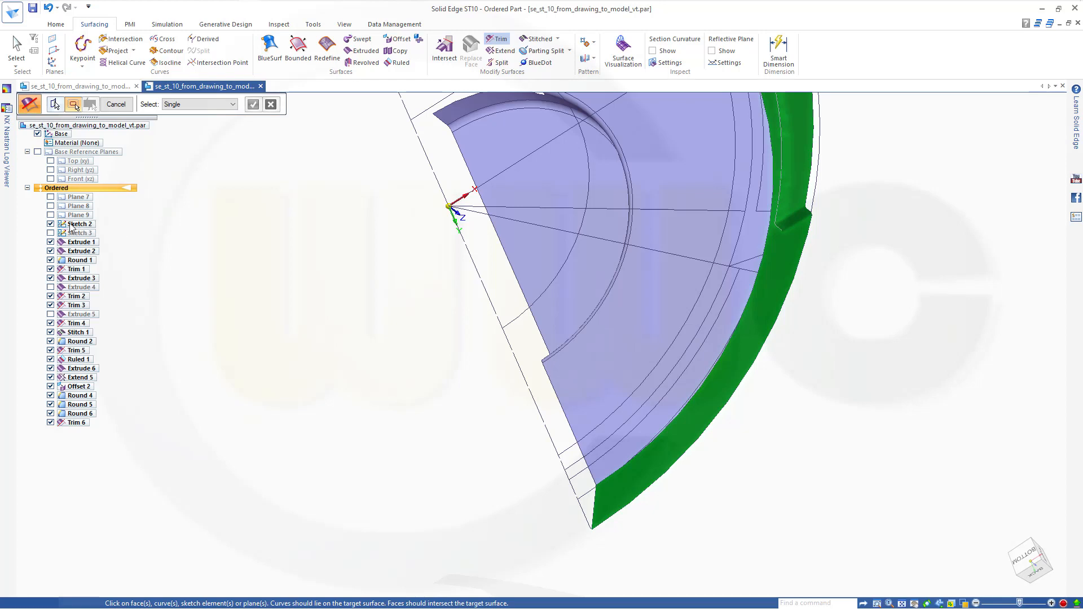
pyautogui.moveTo(70, 224); pyautogui.dragTo(89, 216)
pyautogui.press('Escape')
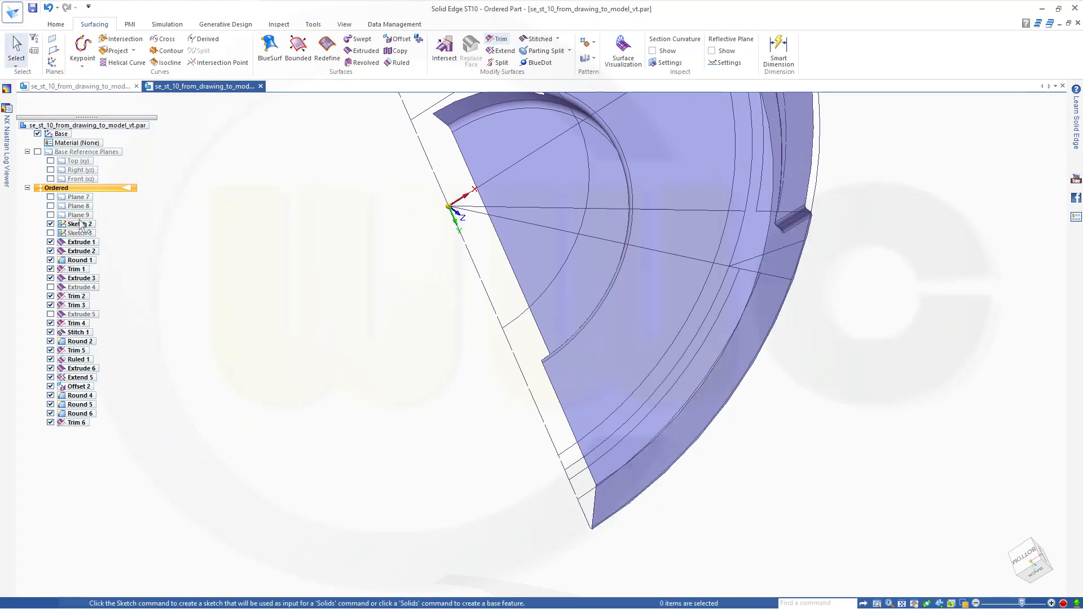
# Step: Edit the profile of Sketch 2, trimming the R 51 and R 54 arc segments between the 45° and 35° radial lines
pyautogui.click(77, 226)
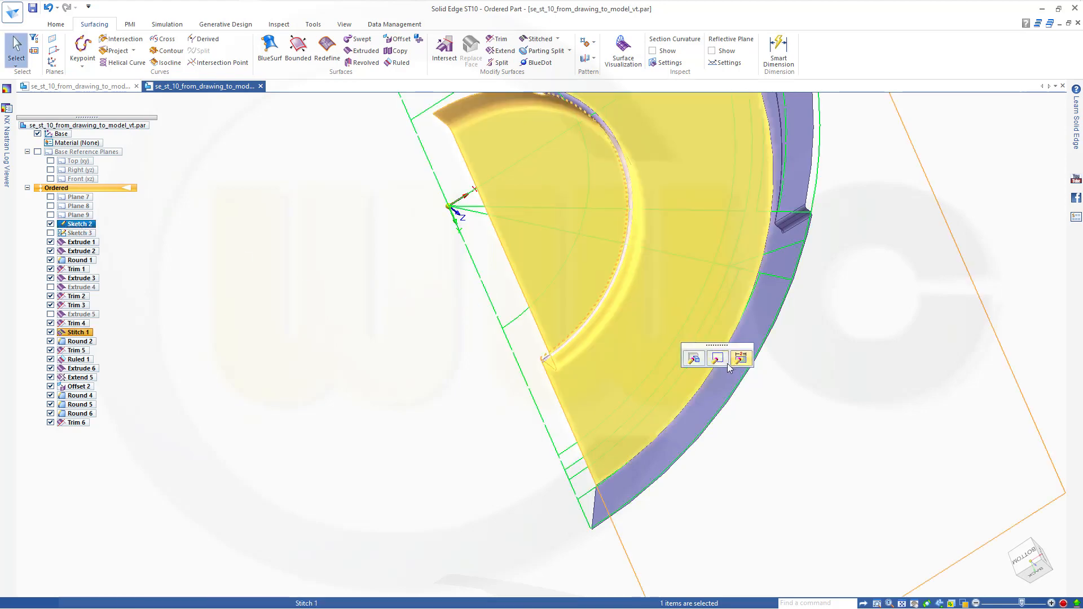
pyautogui.click(718, 360)
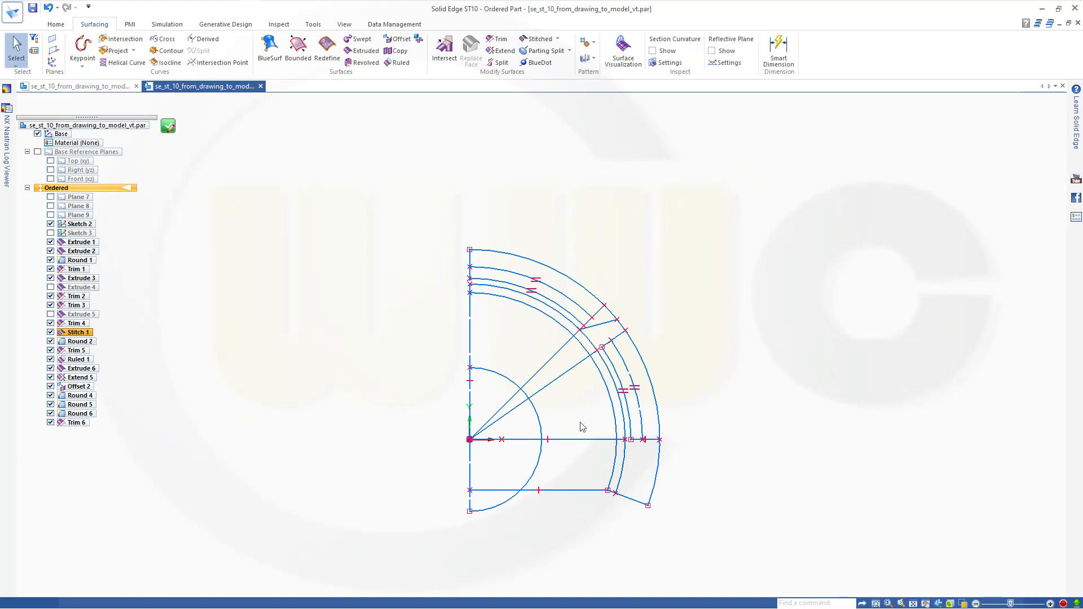
pyautogui.scroll(2, 701, 290)
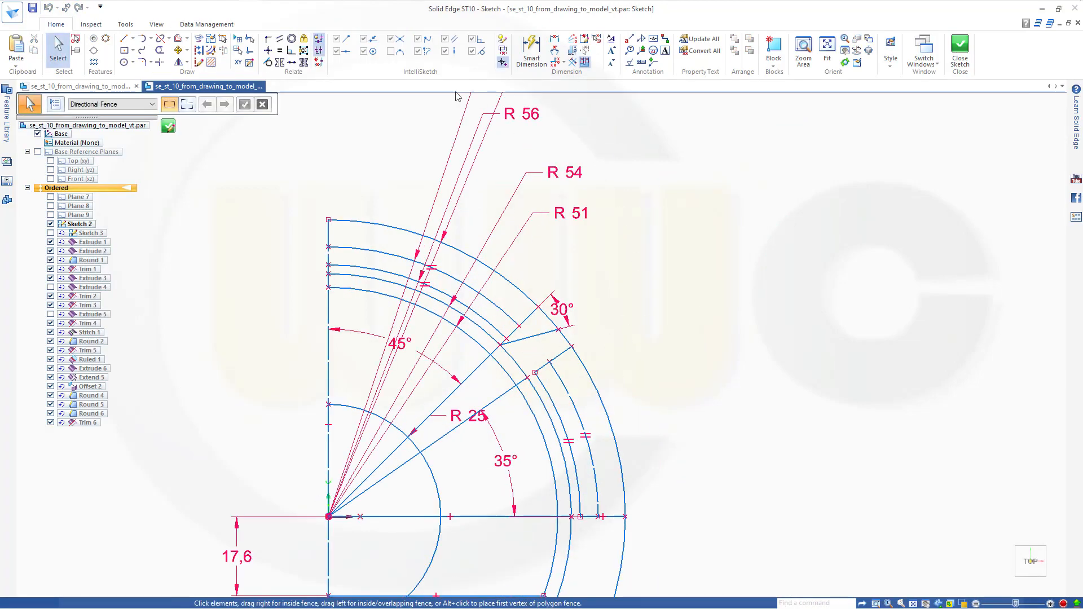
pyautogui.click(159, 49)
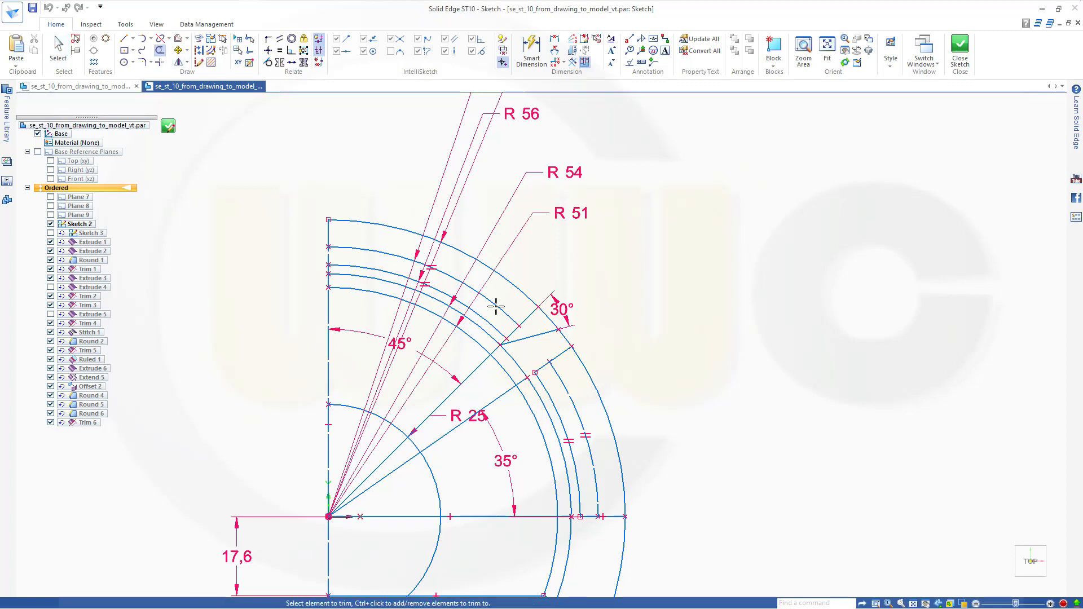
pyautogui.moveTo(507, 360); pyautogui.dragTo(528, 351)
pyautogui.click(960, 48)
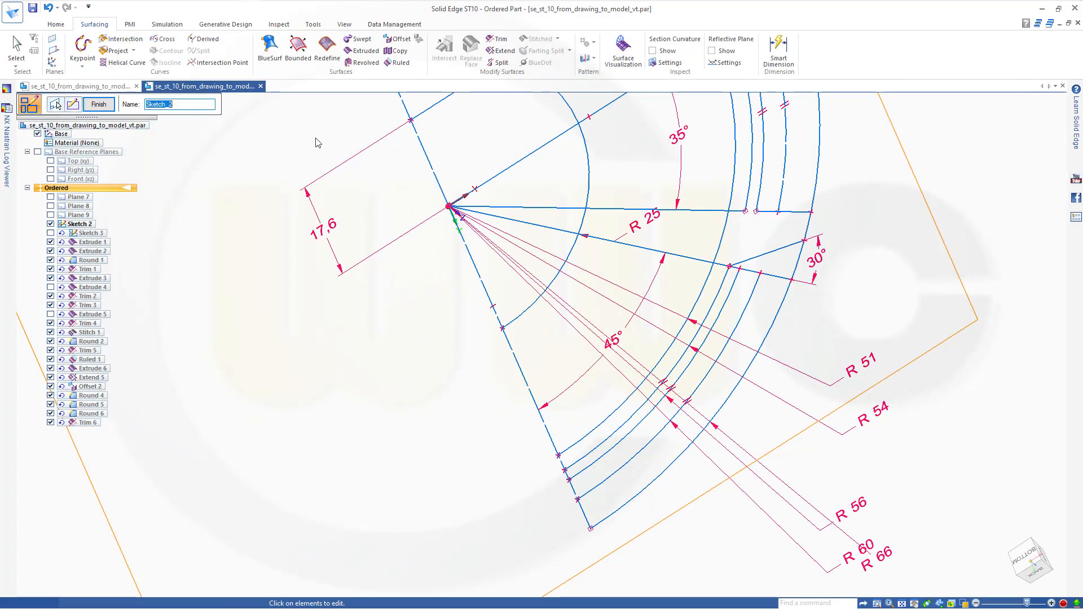
pyautogui.click(99, 105)
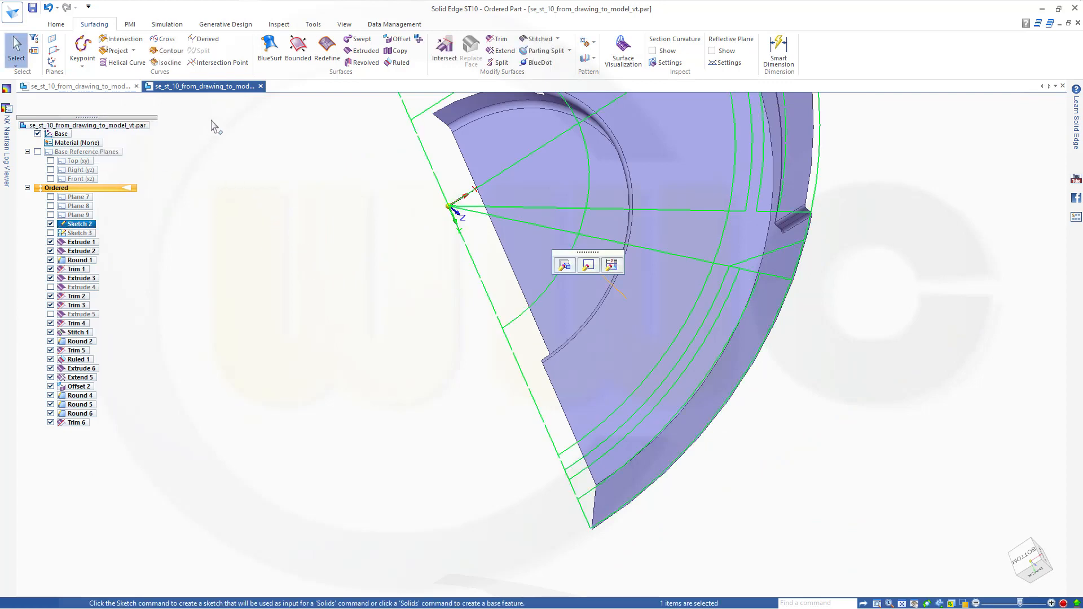
pyautogui.click(427, 127)
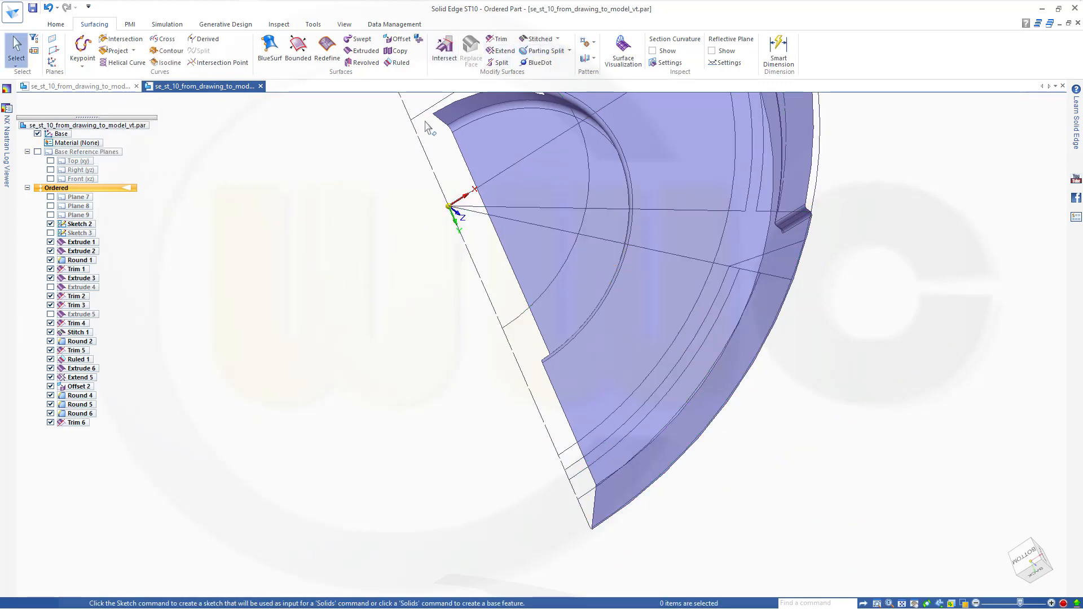
# Step: Trim the conical flange along the Sketch 2 line and arc chain, removing the outer region beside the stepped panel
pyautogui.click(497, 39)
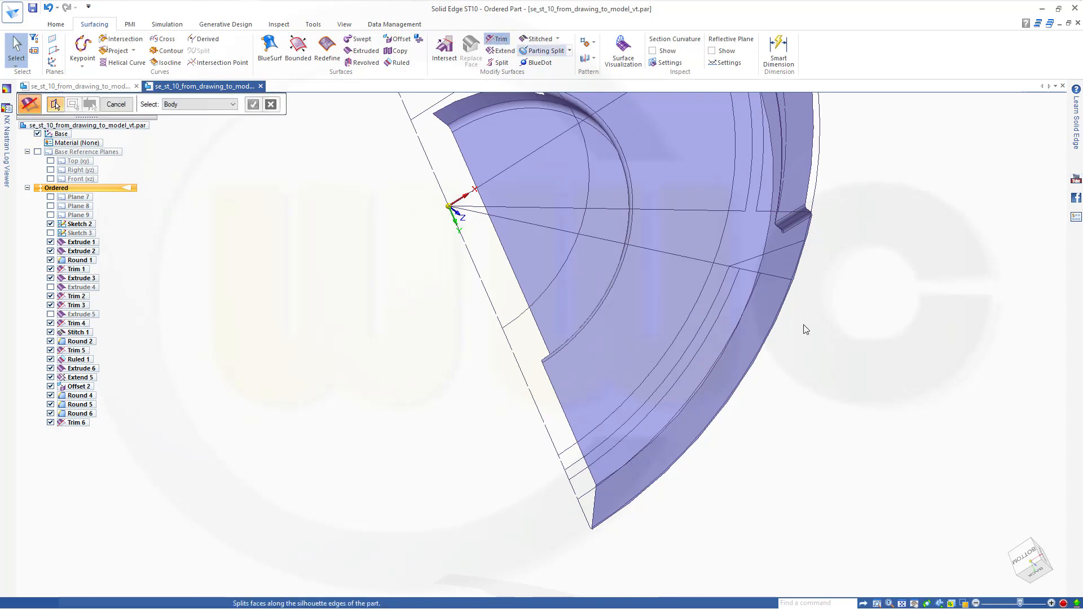
pyautogui.click(743, 357)
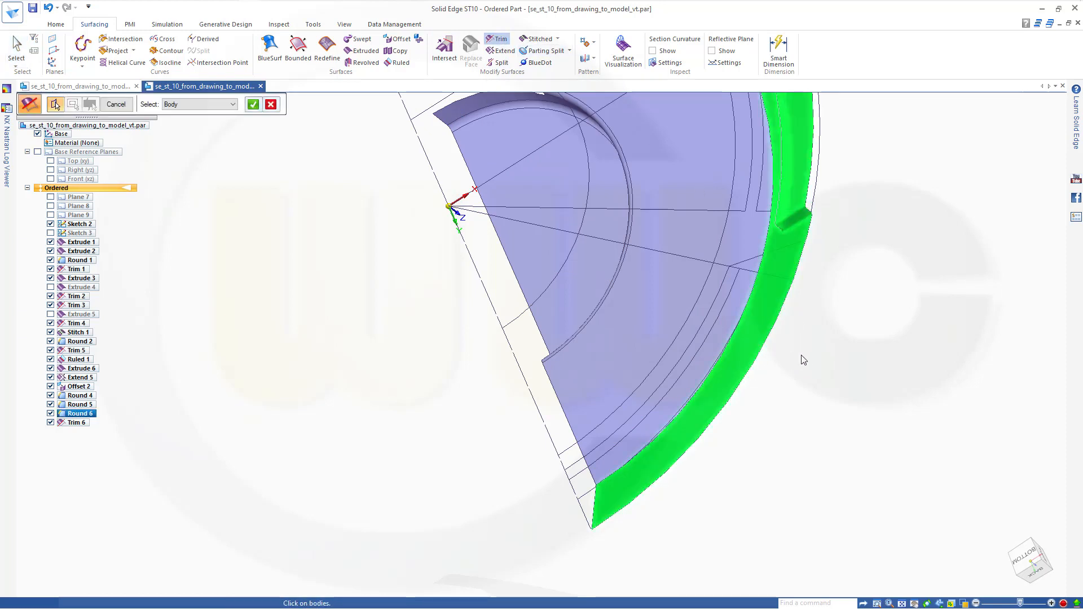
pyautogui.rightClick(877, 313)
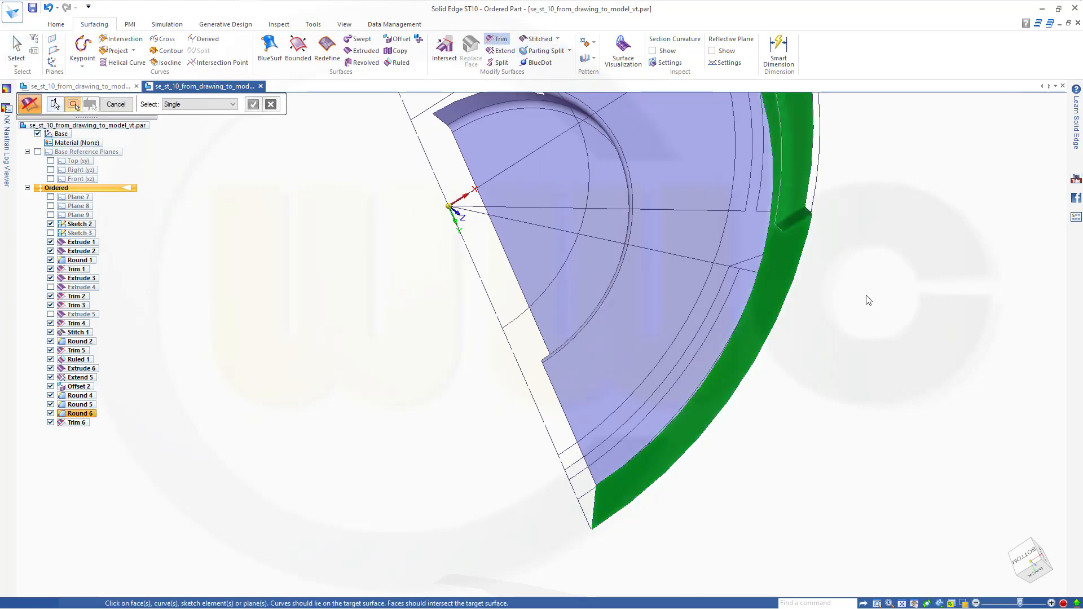
pyautogui.click(750, 262)
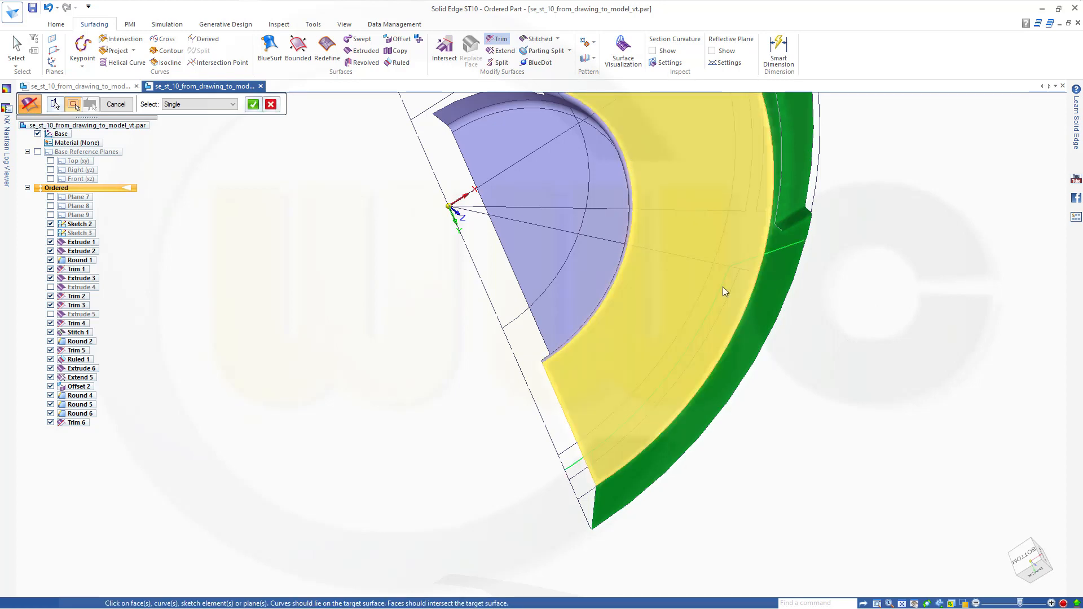
pyautogui.rightClick(905, 356)
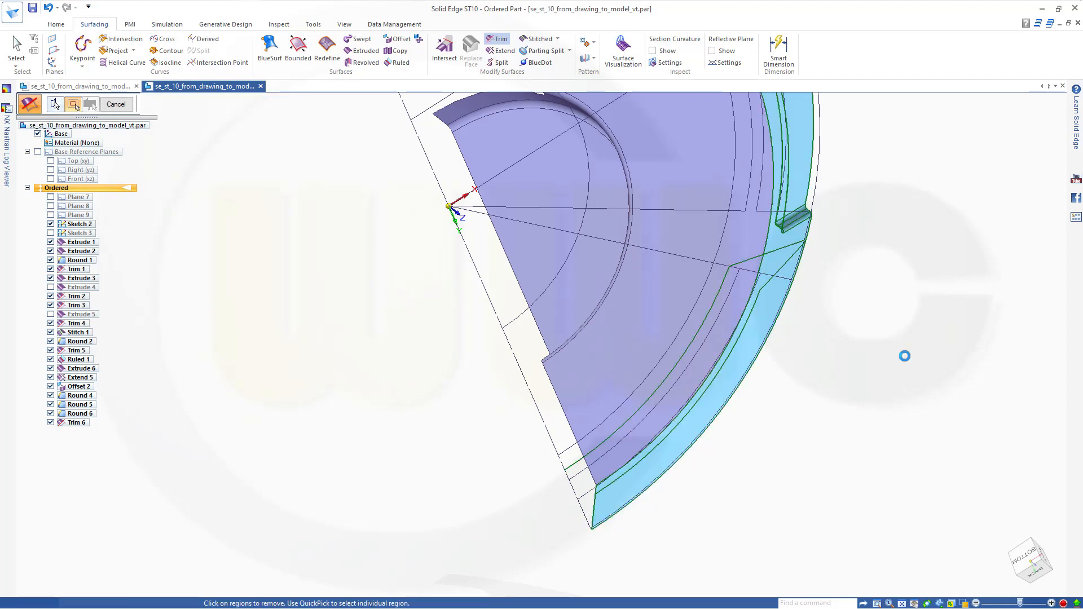
pyautogui.moveTo(904, 355); pyautogui.dragTo(635, 237, button='middle')
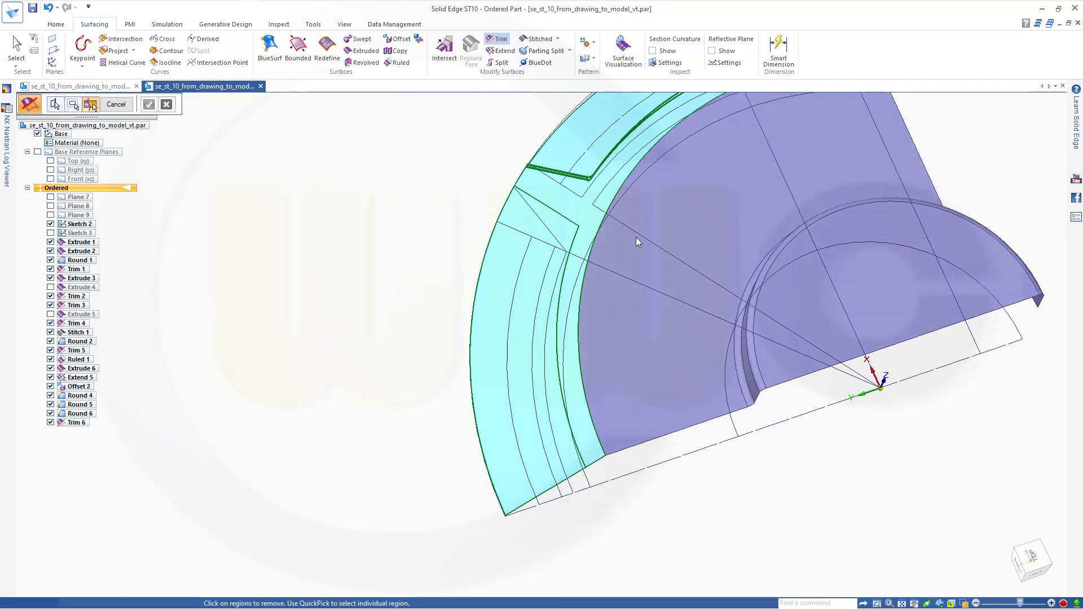
pyautogui.click(496, 301)
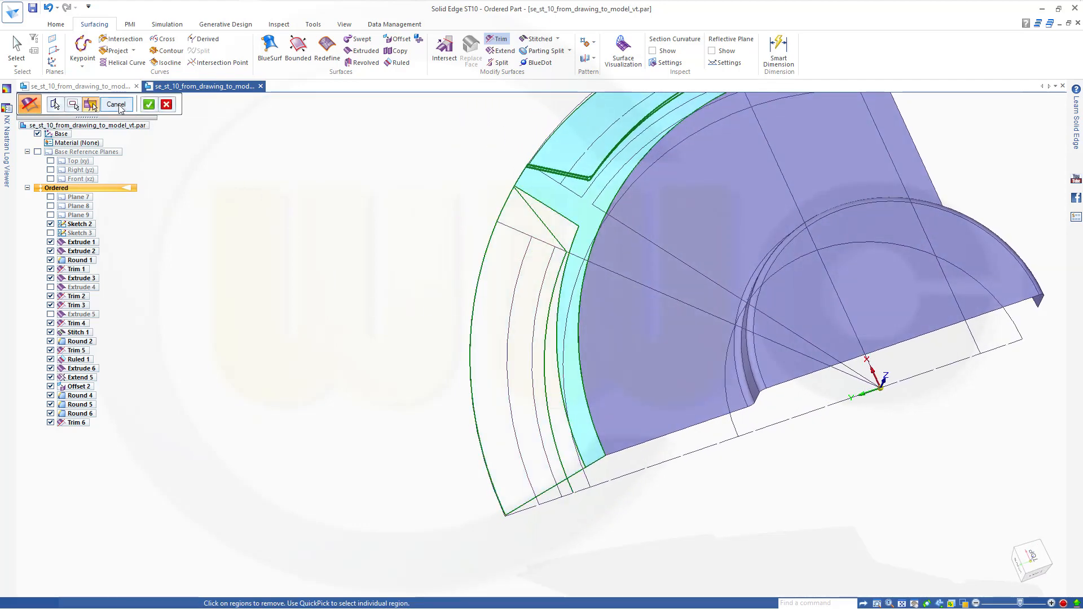
pyautogui.click(149, 105)
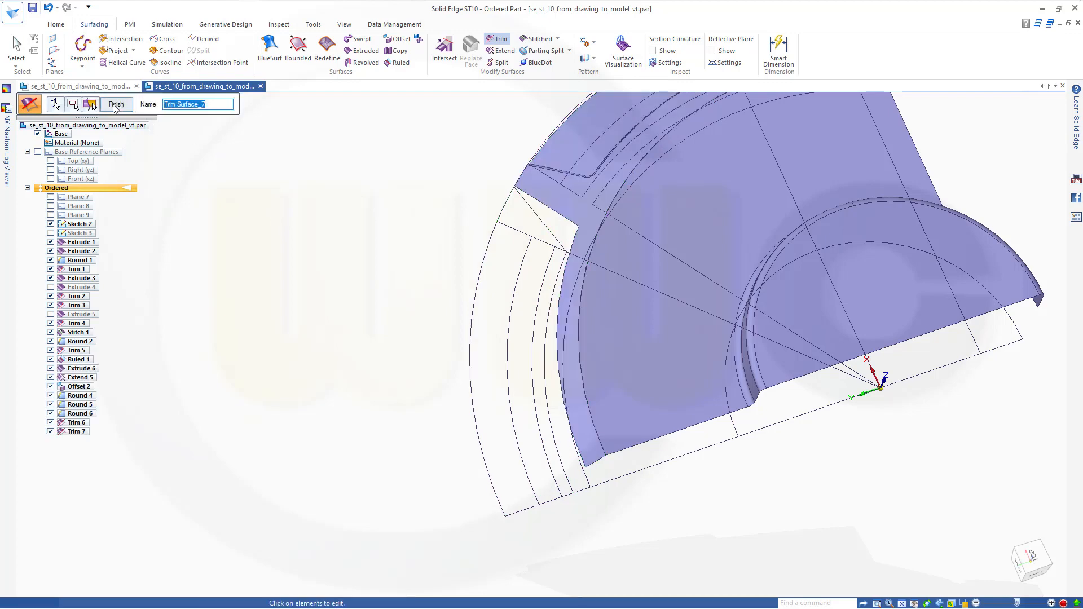
pyautogui.click(116, 105)
# Step: Hide Sketch 2 and start a ruled surface from the flange's trimmed curved edge, referenced to the displayed Top (xy) plane
pyautogui.moveTo(402, 347); pyautogui.dragTo(636, 300, button='middle')
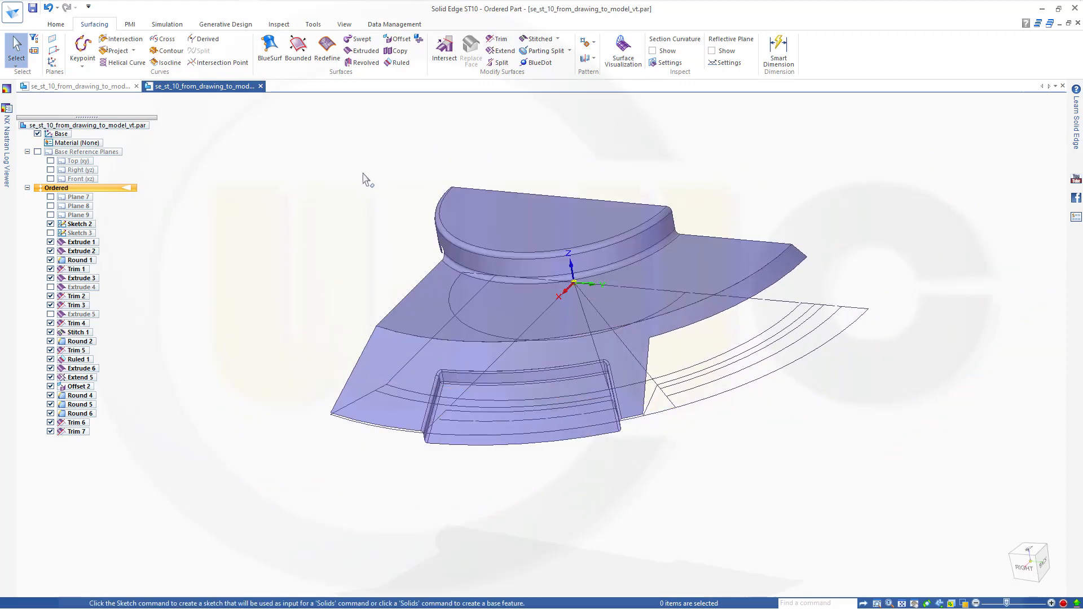
pyautogui.moveTo(362, 176); pyautogui.dragTo(363, 183, button='middle')
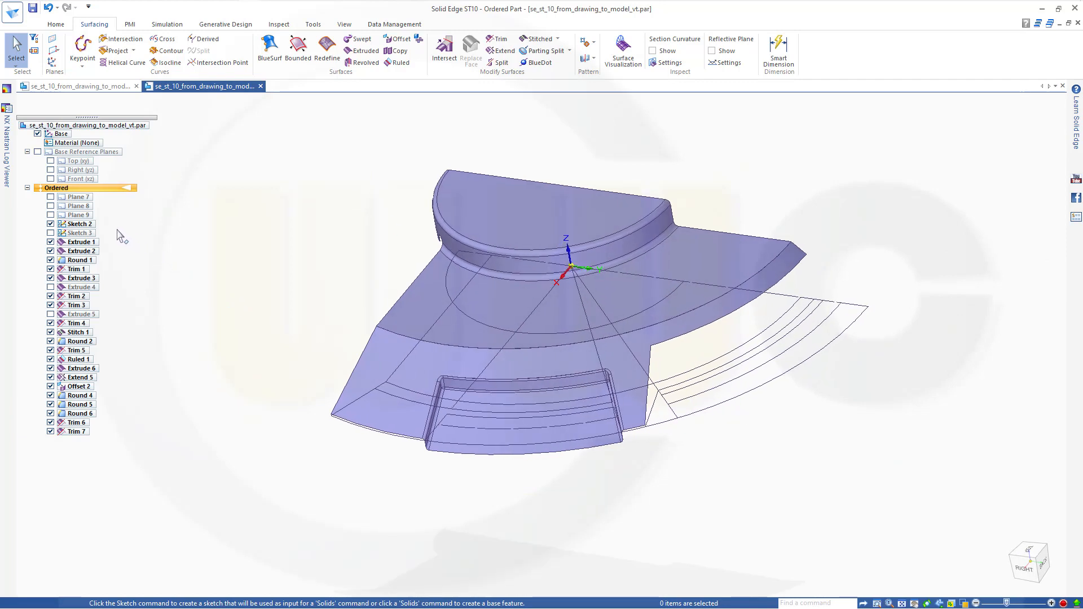
pyautogui.click(50, 224)
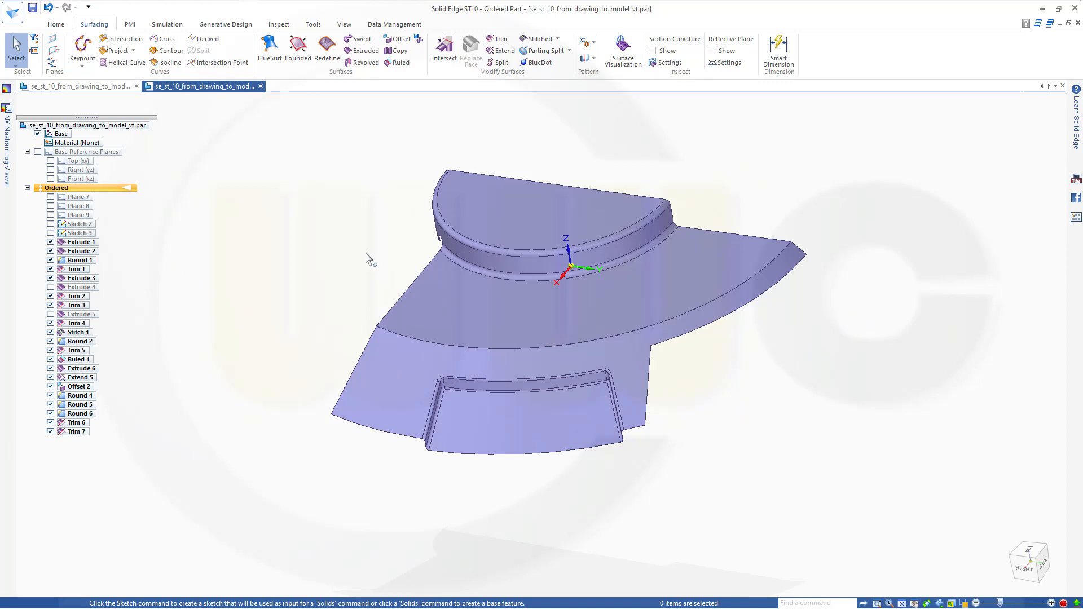
pyautogui.moveTo(368, 259); pyautogui.dragTo(351, 210, button='middle')
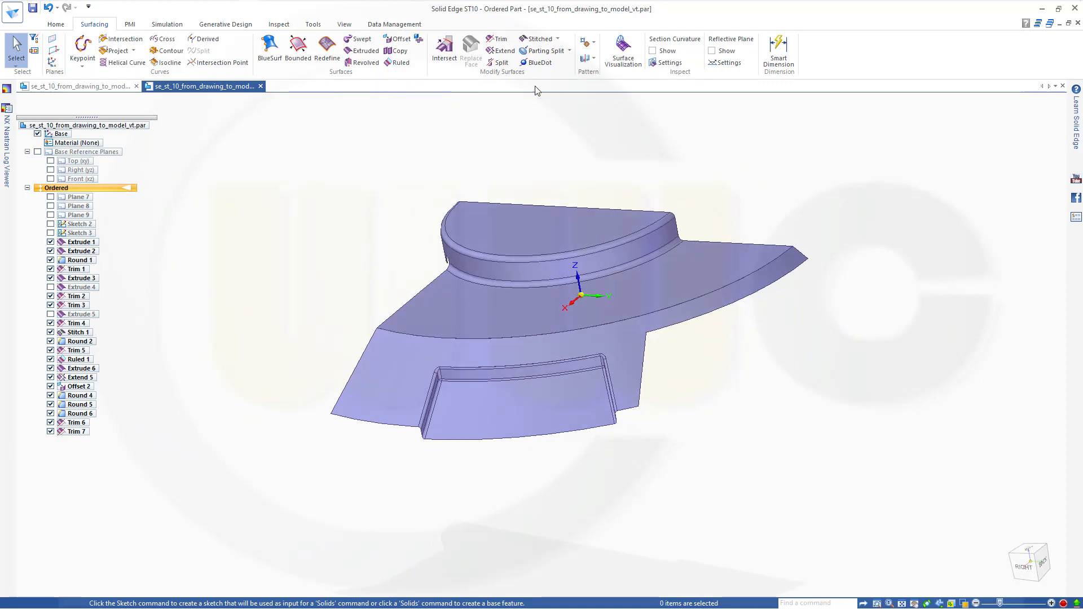
pyautogui.click(403, 63)
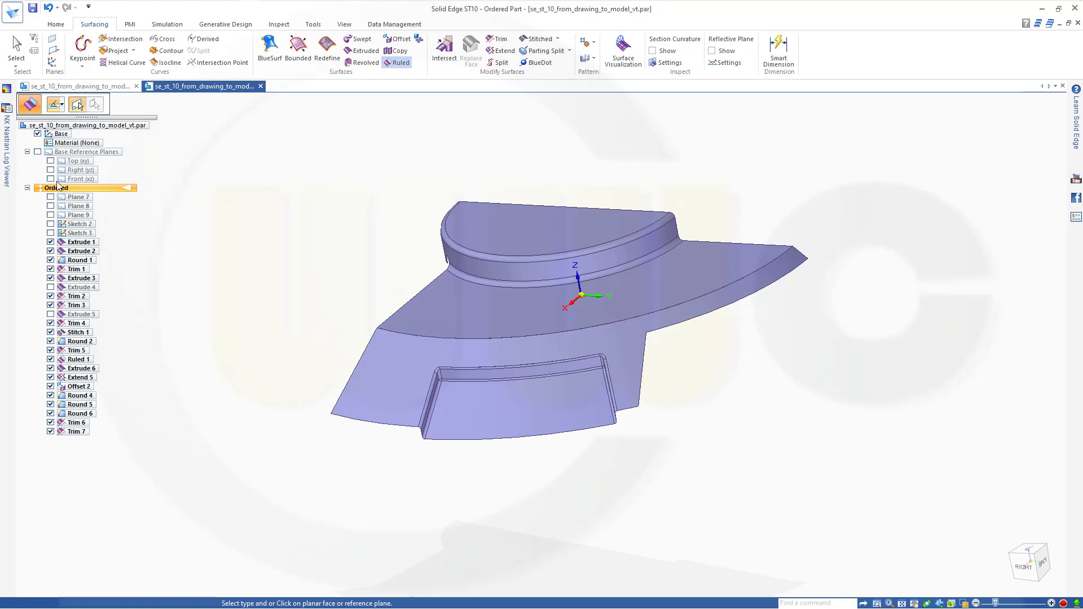
pyautogui.click(50, 161)
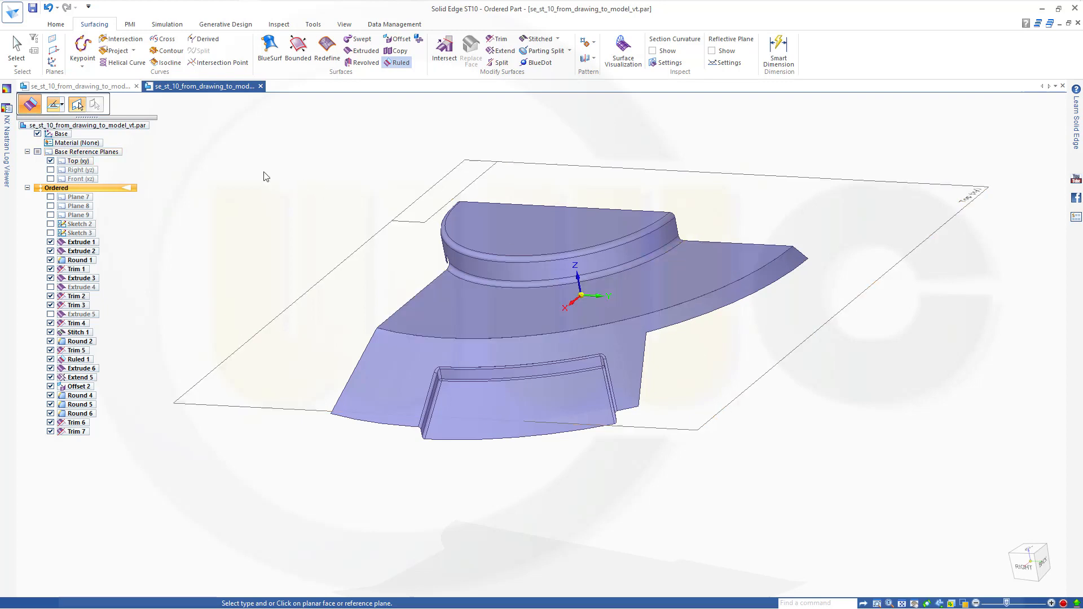
pyautogui.click(80, 162)
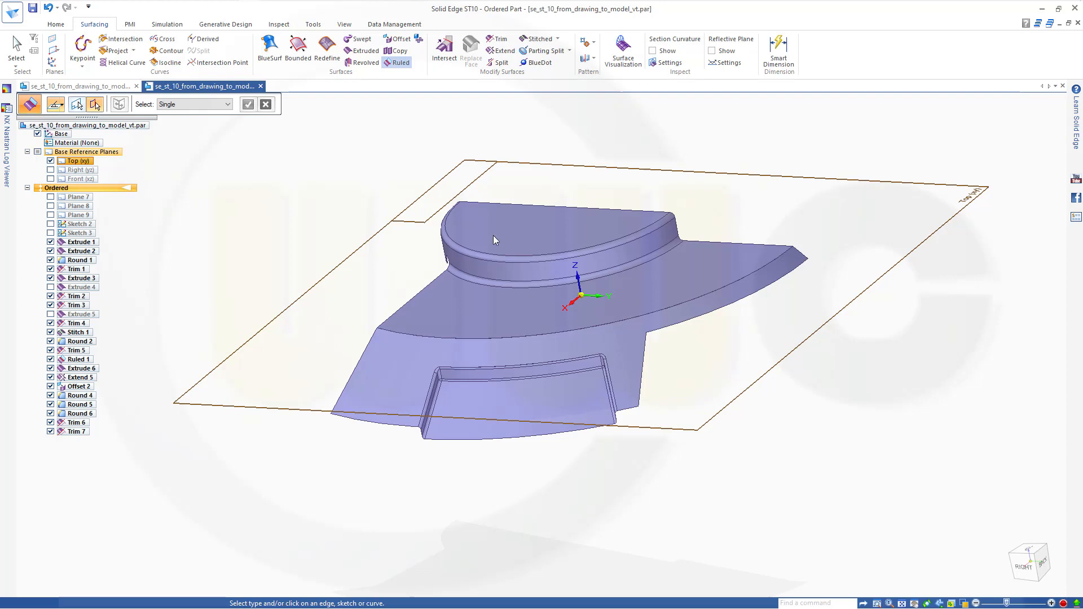
pyautogui.click(690, 320)
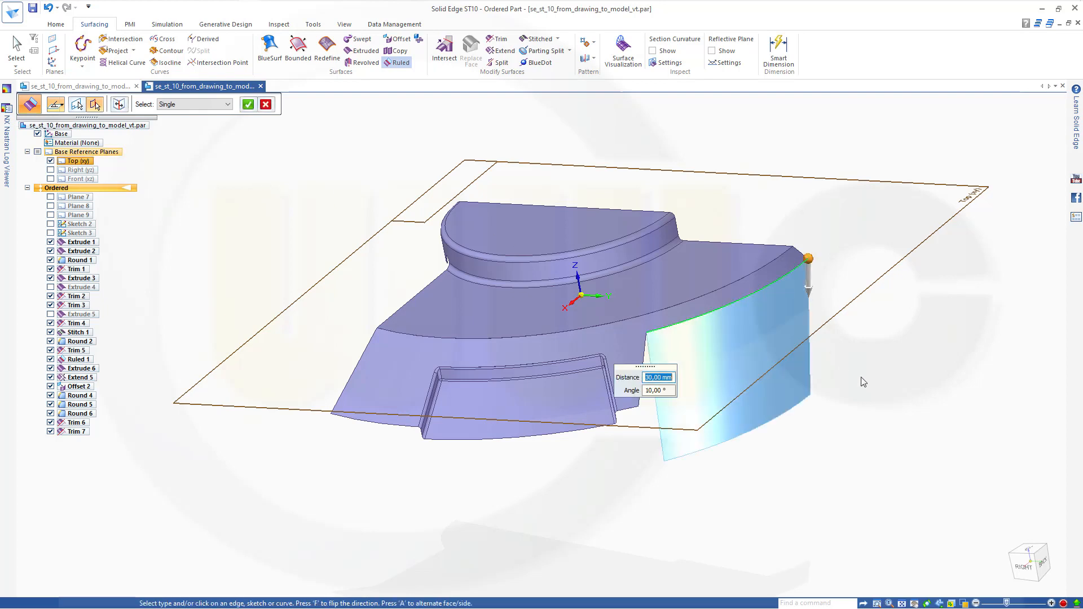
pyautogui.moveTo(892, 395); pyautogui.dragTo(938, 372, button='middle')
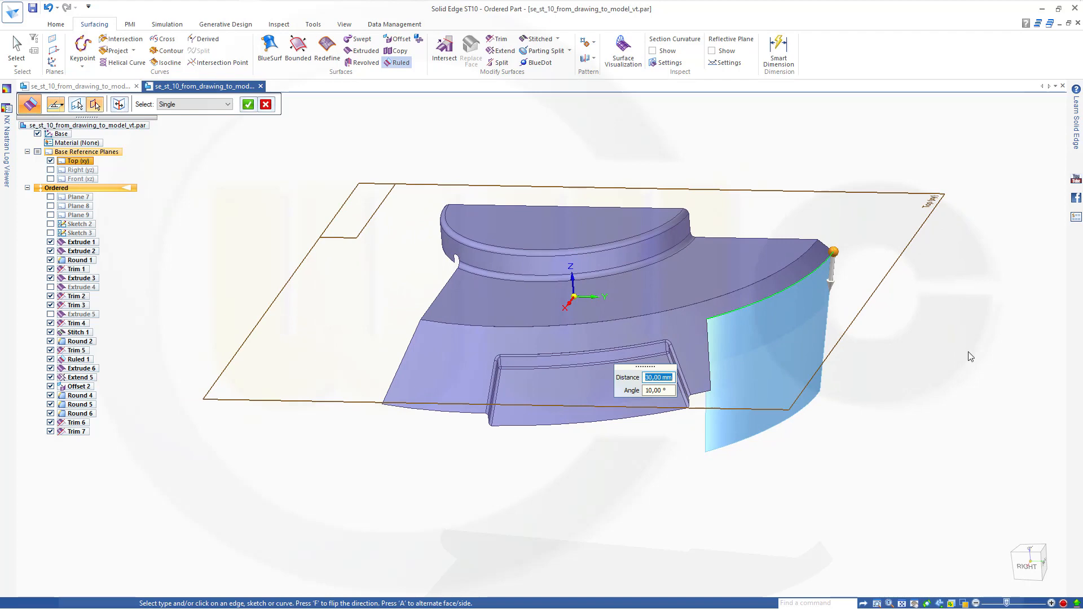
pyautogui.moveTo(971, 356); pyautogui.dragTo(992, 333, button='middle')
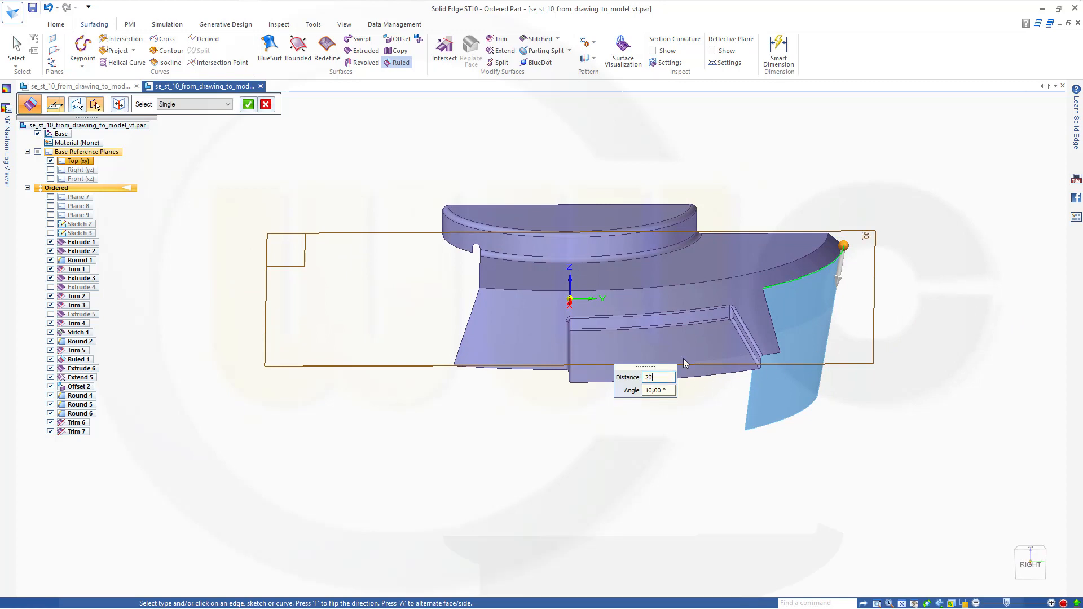
# Step: Set the ruled surface's distance to 20 mm, with a trial angle of 45°, and flip its direction outward
pyautogui.press('Tab')
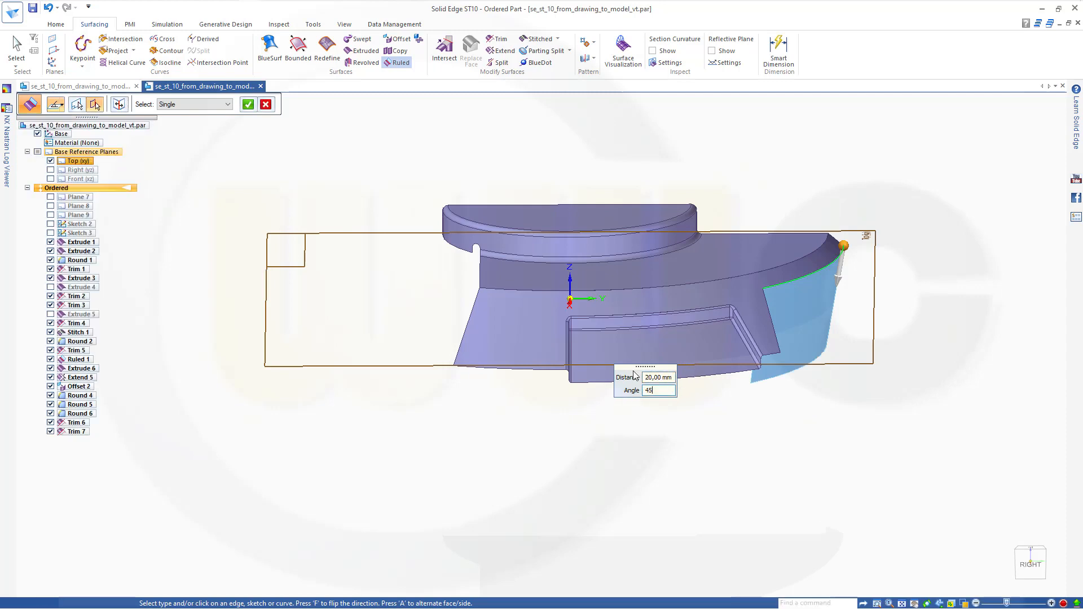
pyautogui.press('Tab')
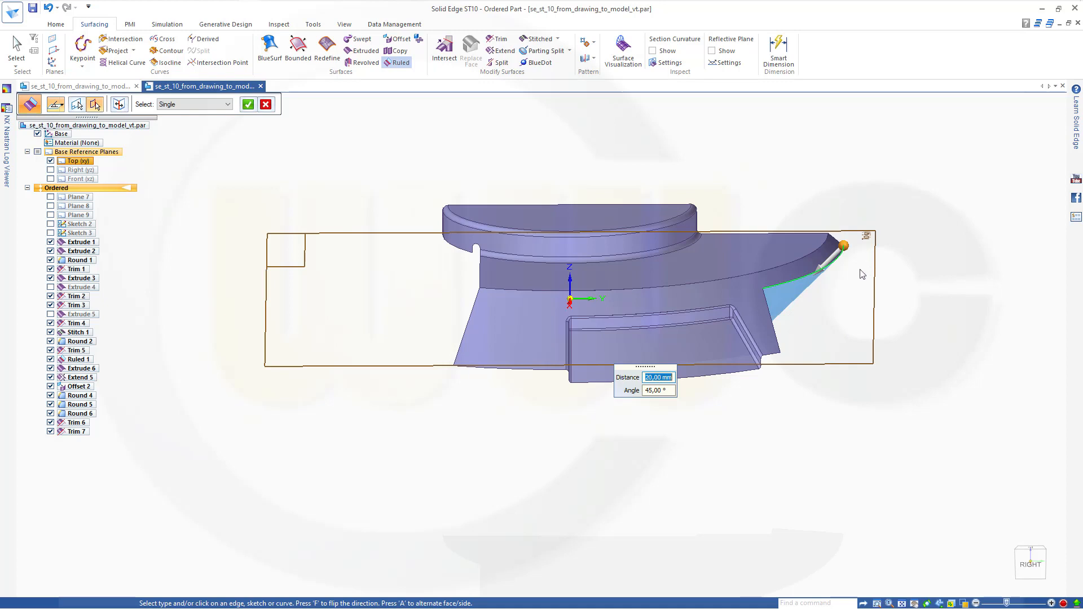
pyautogui.click(821, 272)
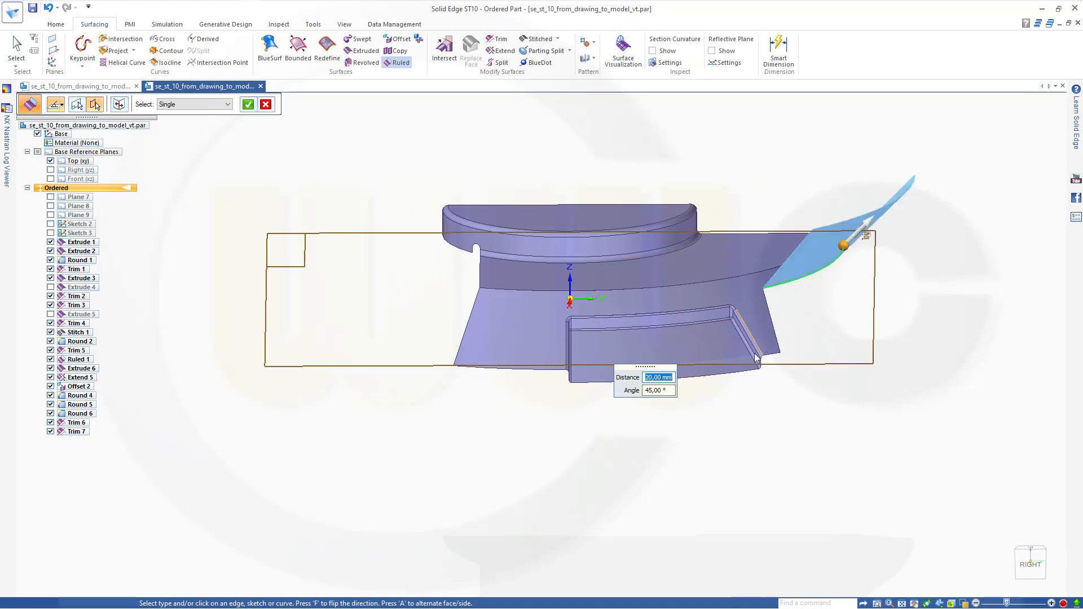
# Step: Try an 80° angle for the ruled surface, replace it with 100°, and finish the surface
pyautogui.click(647, 391)
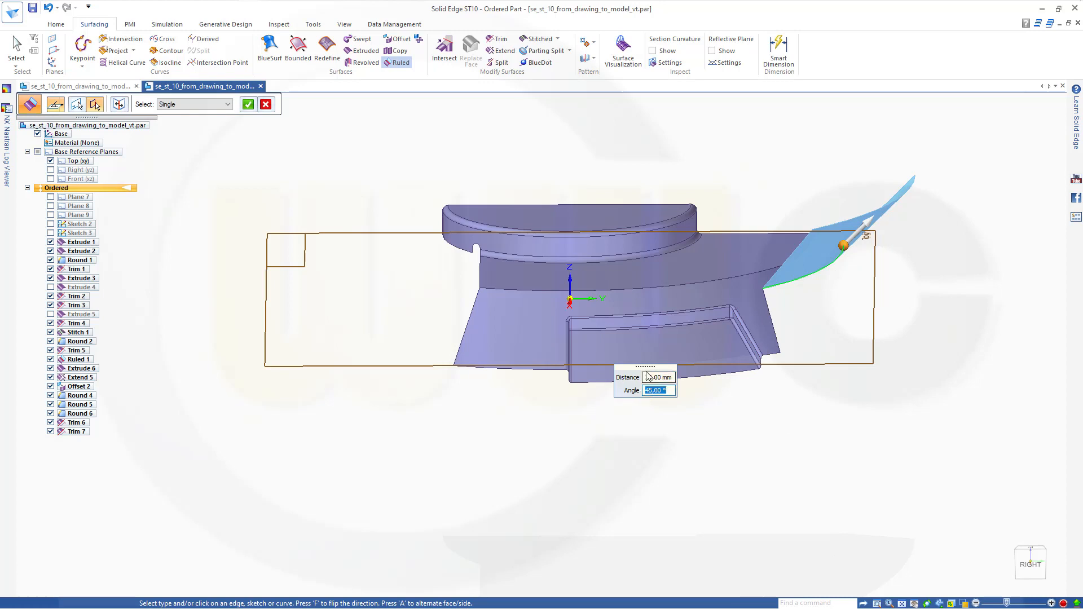
pyautogui.write('80')
pyautogui.press('Tab')
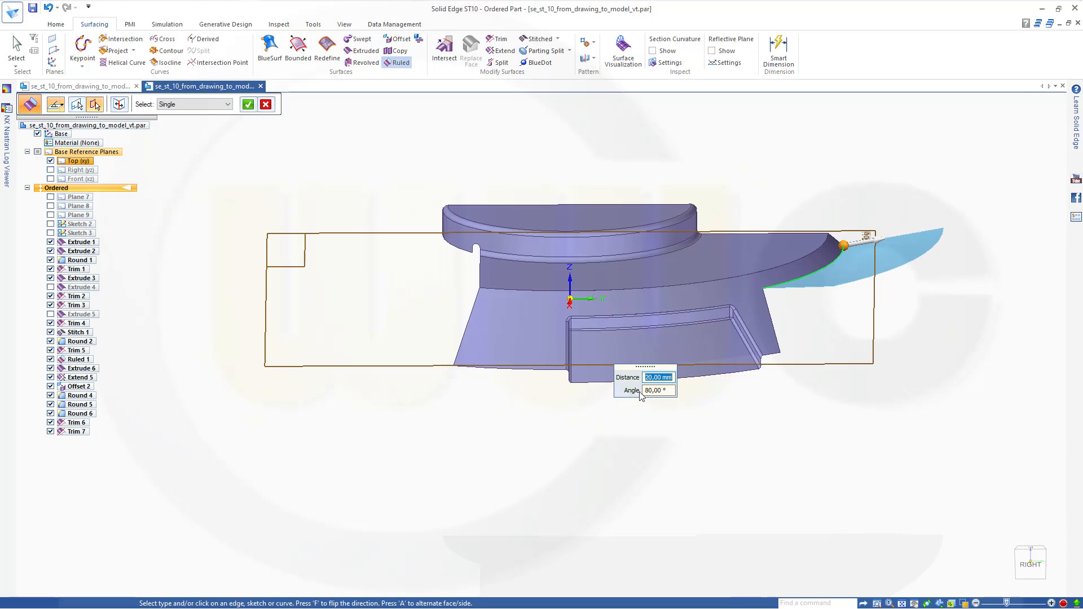
pyautogui.click(647, 393)
pyautogui.press('Tab')
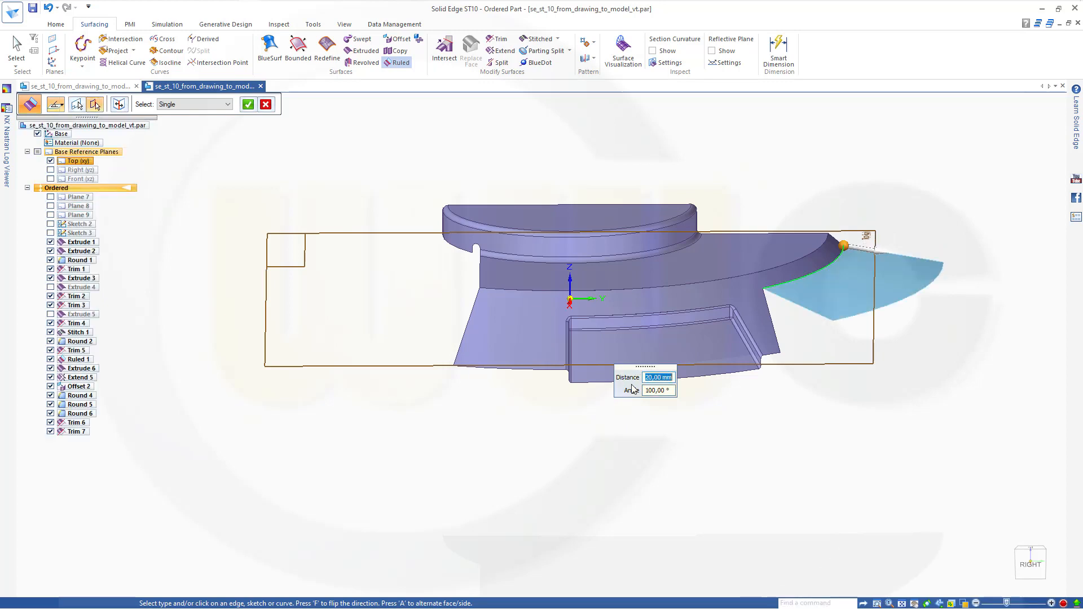
pyautogui.click(247, 106)
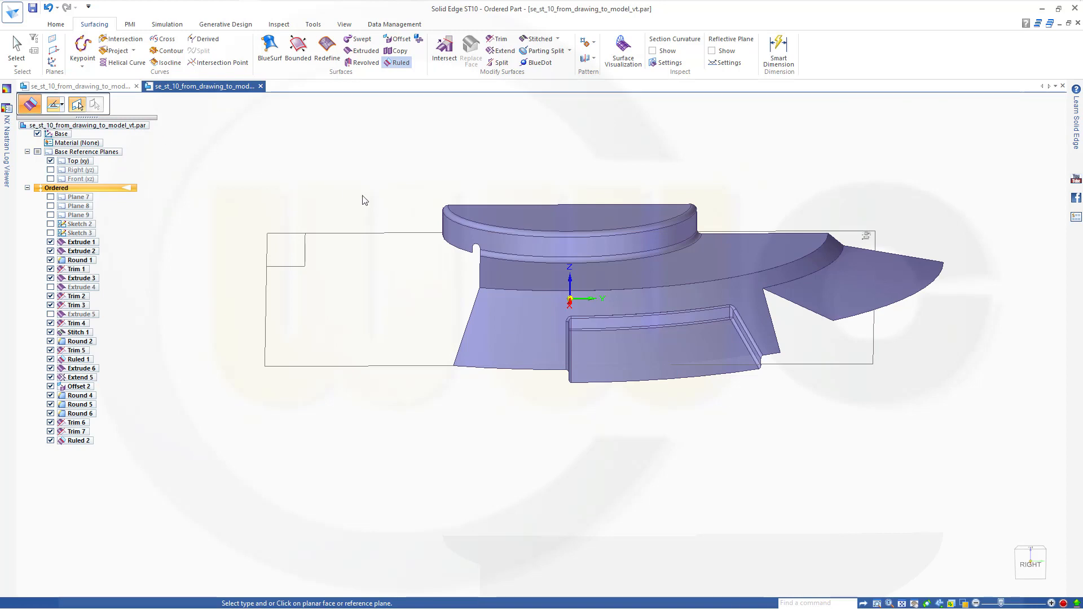
pyautogui.press('Escape')
# Step: Show Sketch 2 and trim the ruled surface along the sketch's second-outermost arc, removing the outer portion
pyautogui.moveTo(815, 429); pyautogui.dragTo(804, 458, button='middle')
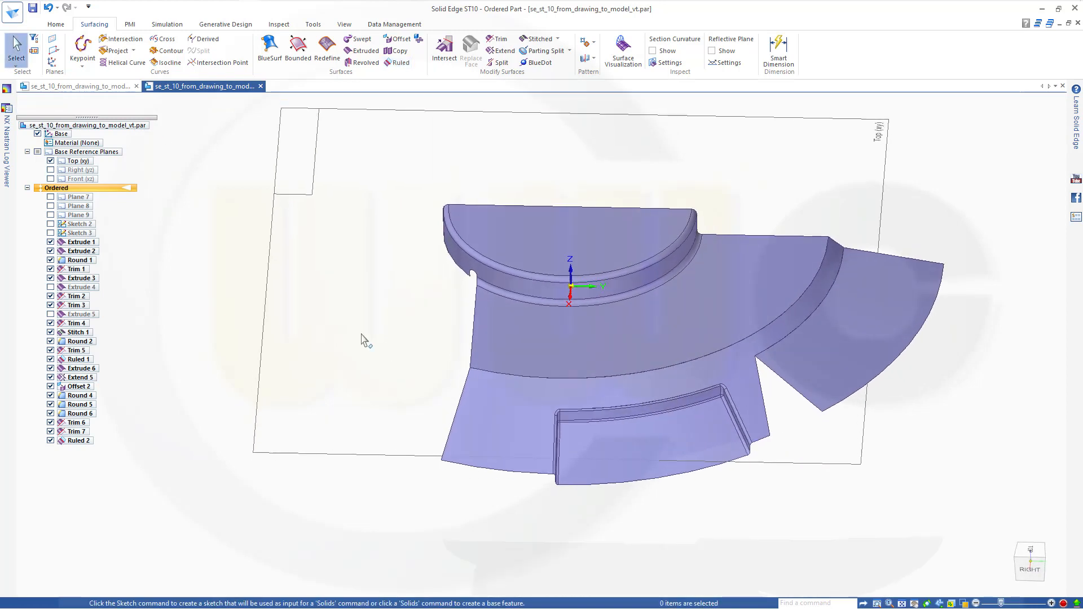
pyautogui.click(51, 225)
pyautogui.moveTo(745, 474); pyautogui.dragTo(850, 515, button='middle')
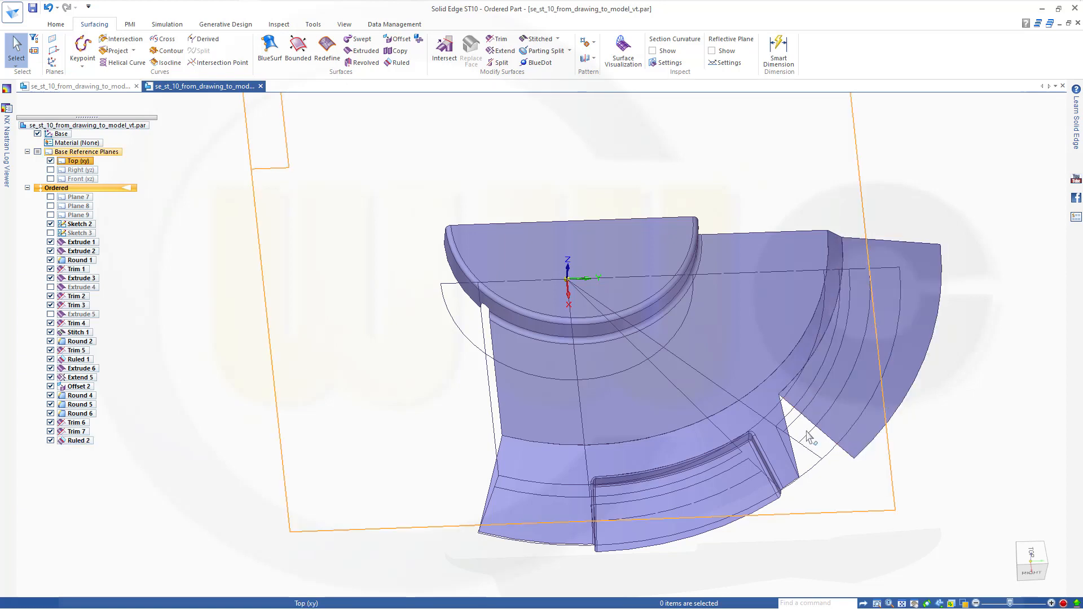
pyautogui.click(497, 38)
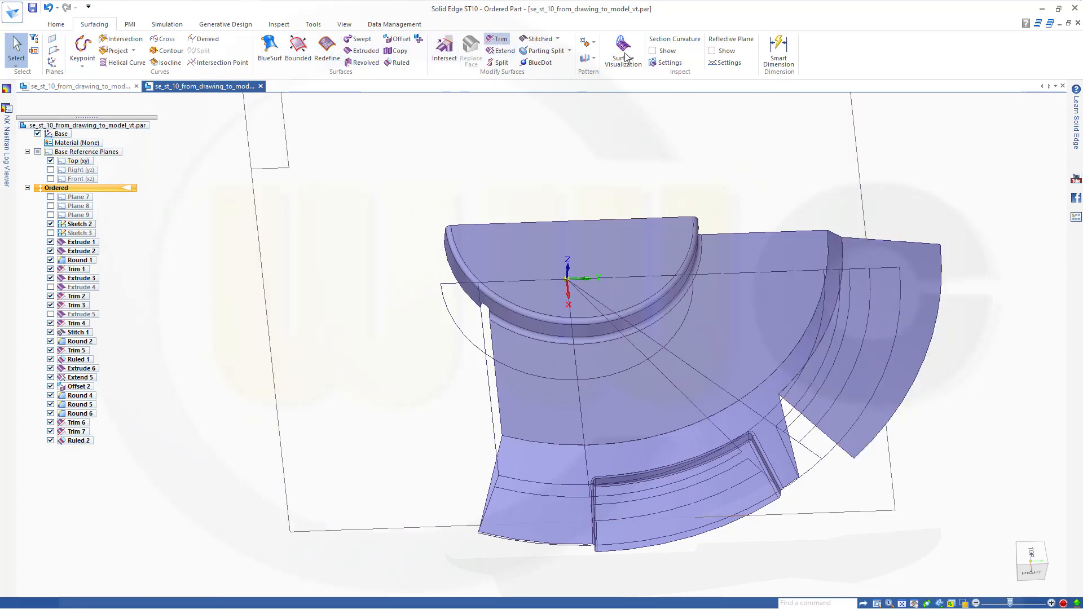
pyautogui.click(926, 316)
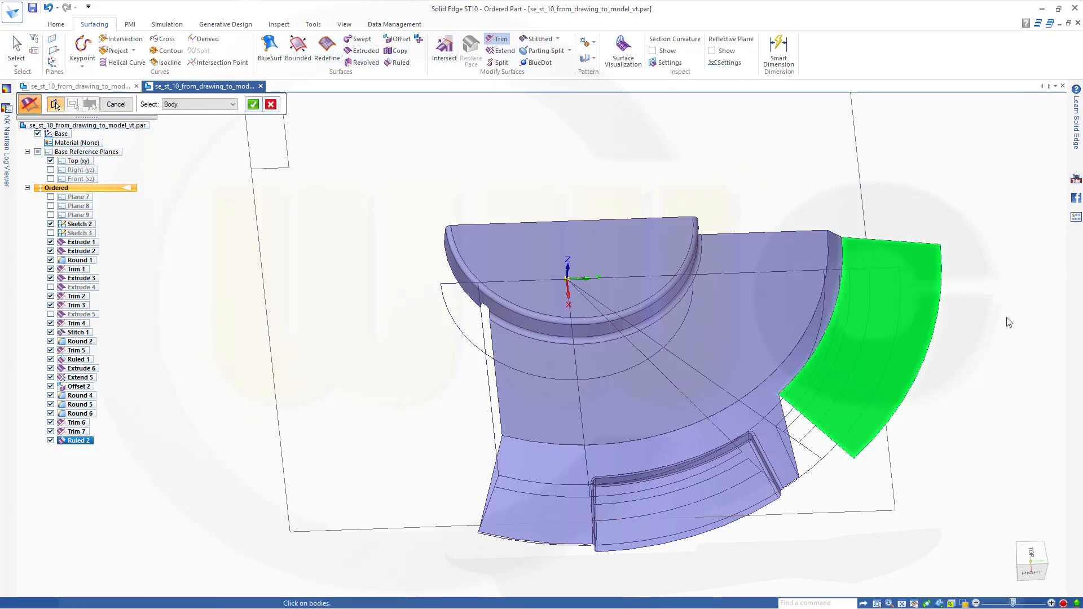
pyautogui.rightClick(1008, 323)
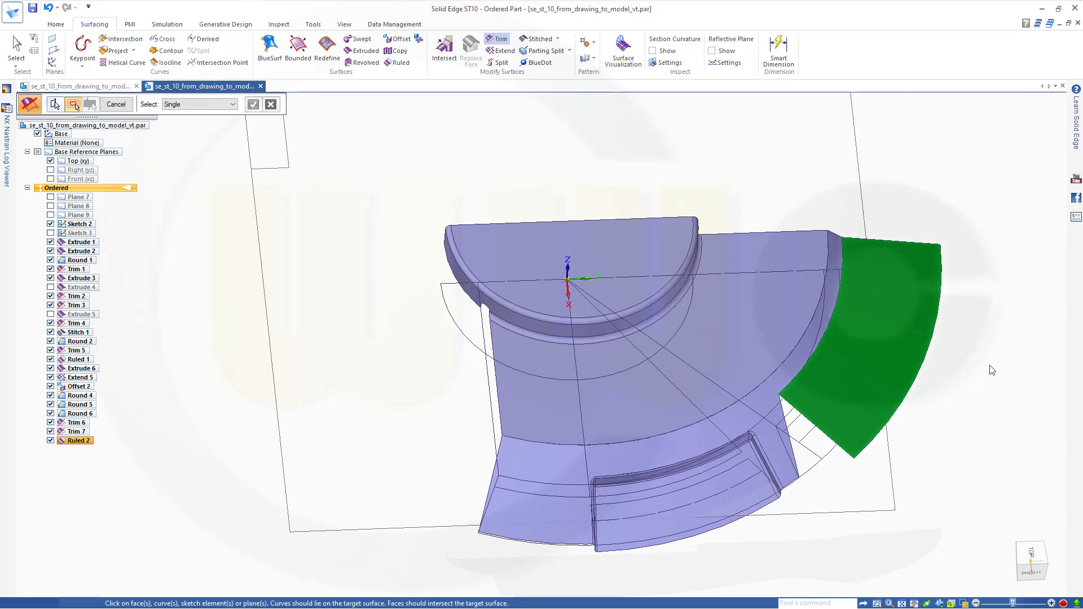
pyautogui.click(804, 443)
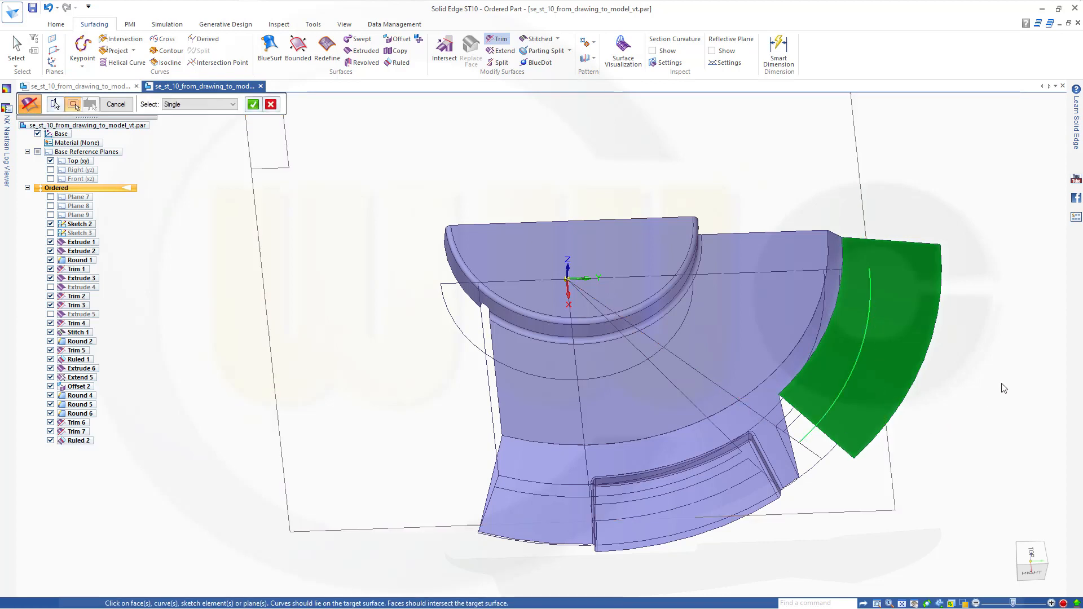
pyautogui.rightClick(1003, 341)
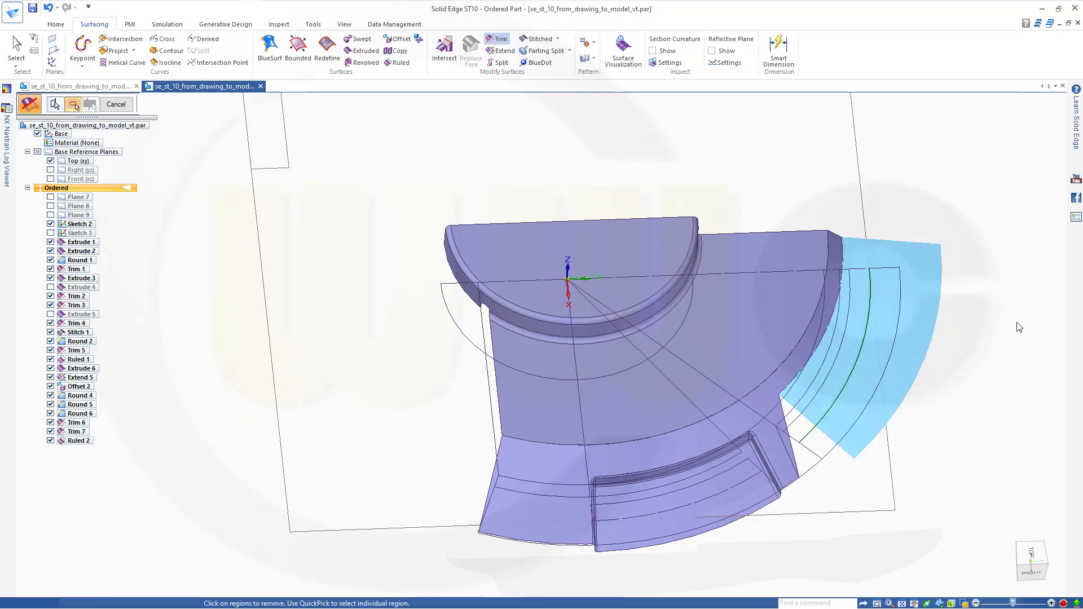
pyautogui.click(909, 354)
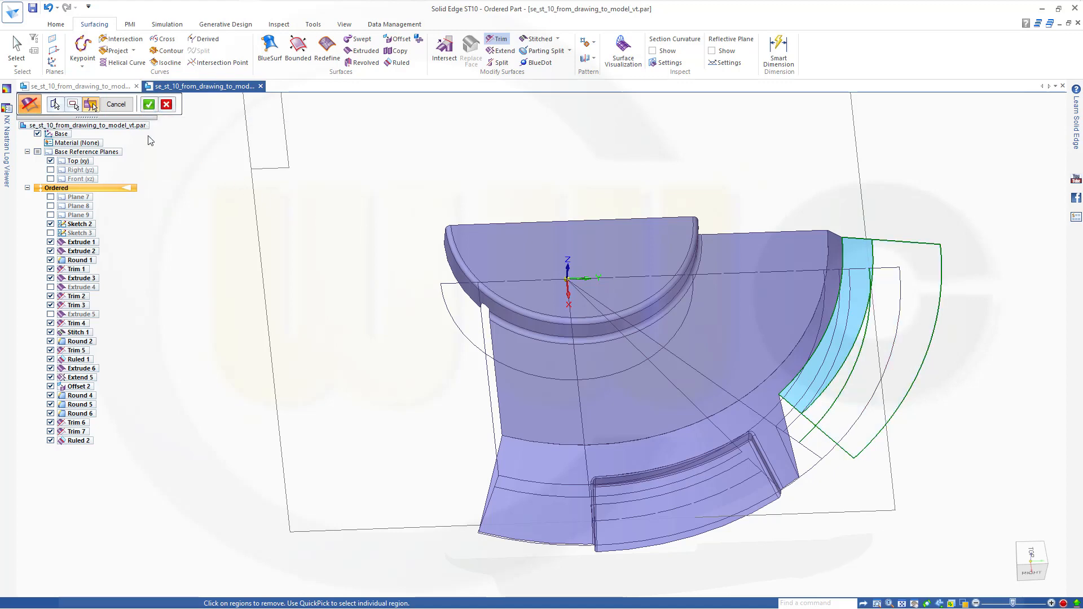
pyautogui.click(149, 105)
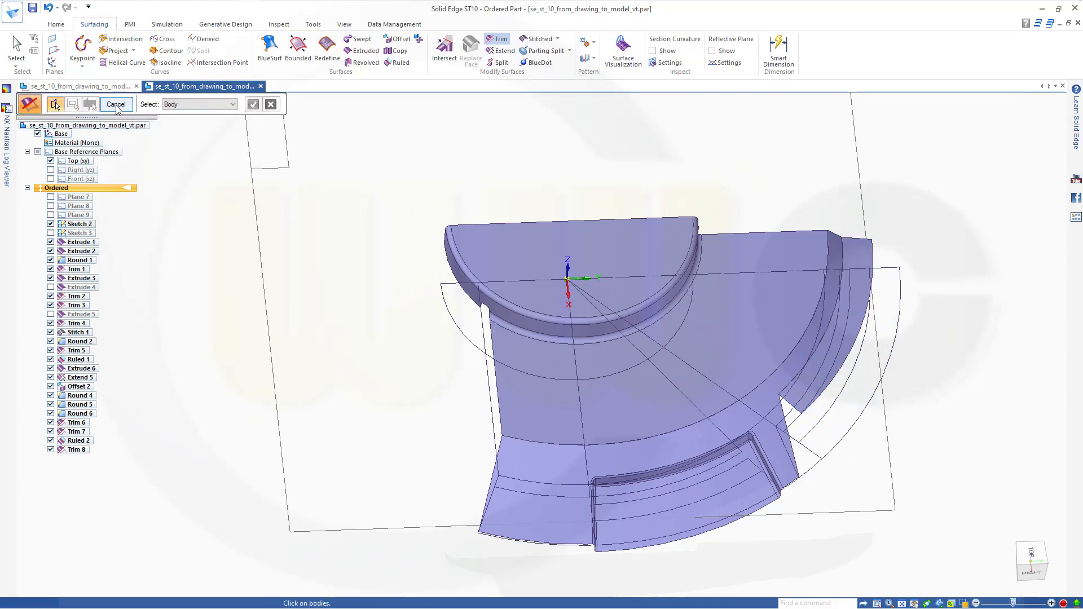
pyautogui.moveTo(411, 331); pyautogui.dragTo(416, 276, button='middle')
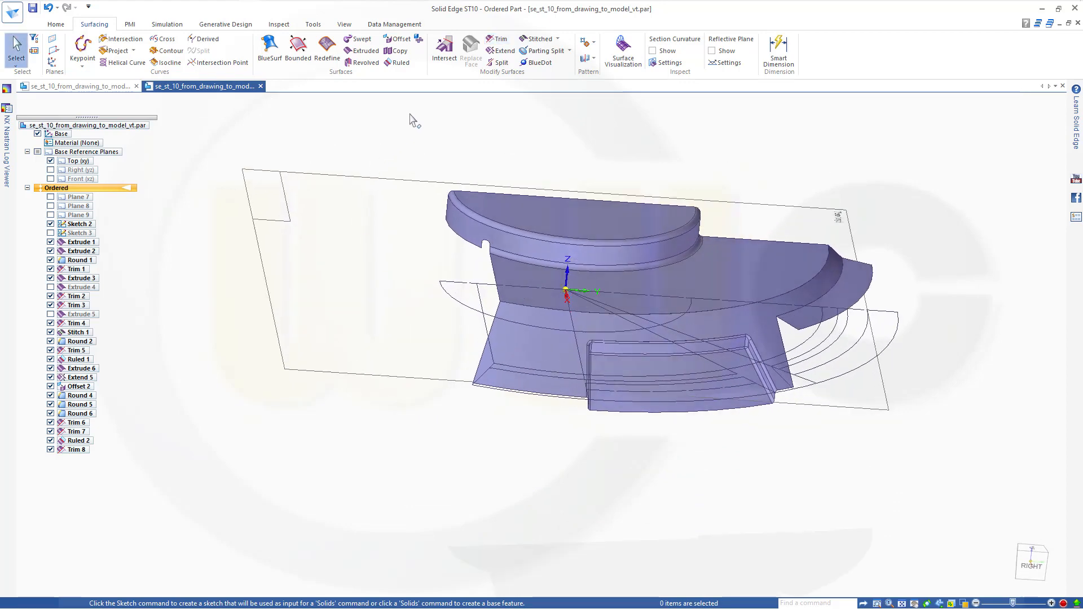
# Step: Add a 20 mm ruled surface at 60° from the outer curved edge of the trimmed ruled surface, referenced to the Top (xy) plane
pyautogui.click(397, 62)
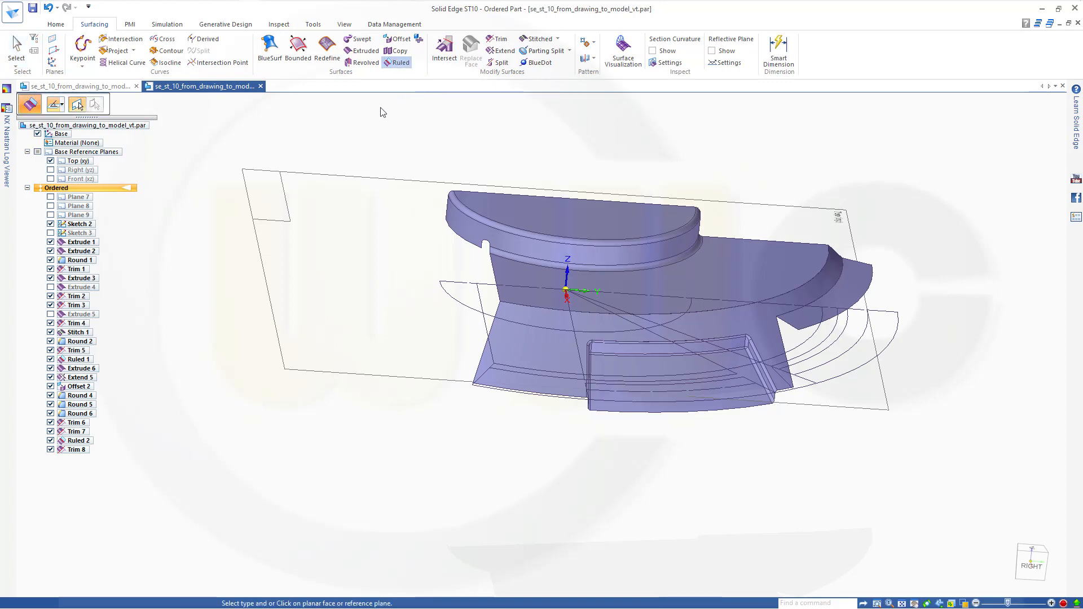
pyautogui.click(314, 171)
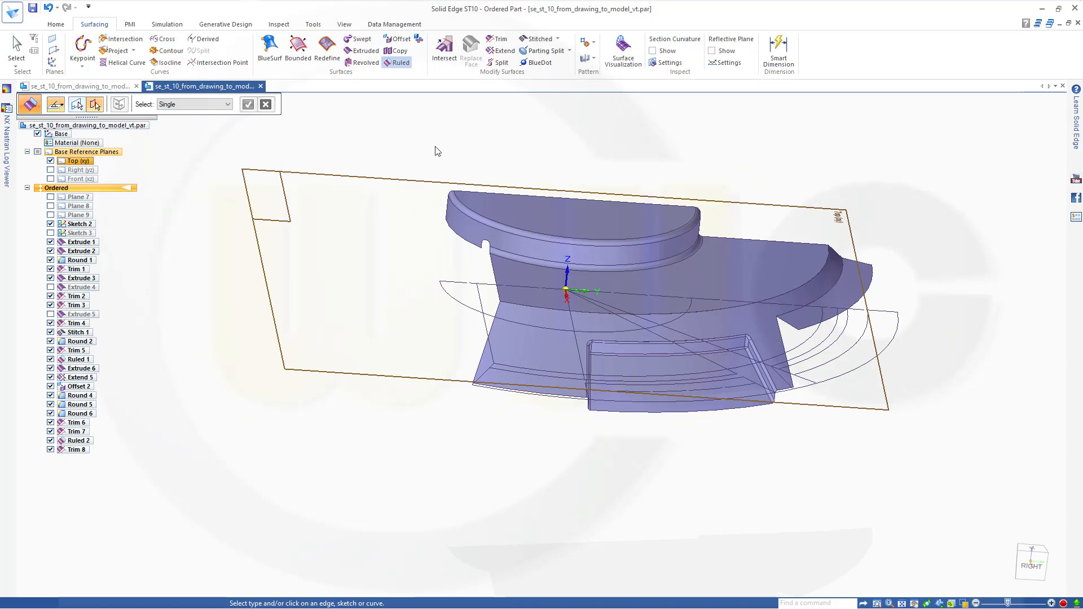
pyautogui.click(870, 299)
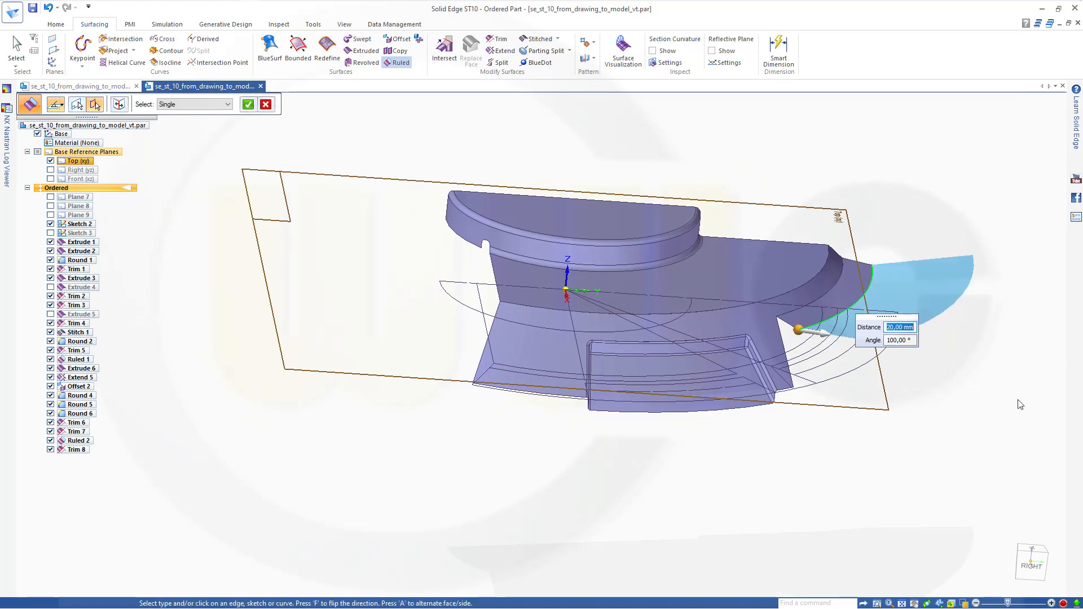
pyautogui.moveTo(1028, 387); pyautogui.dragTo(1042, 366, button='middle')
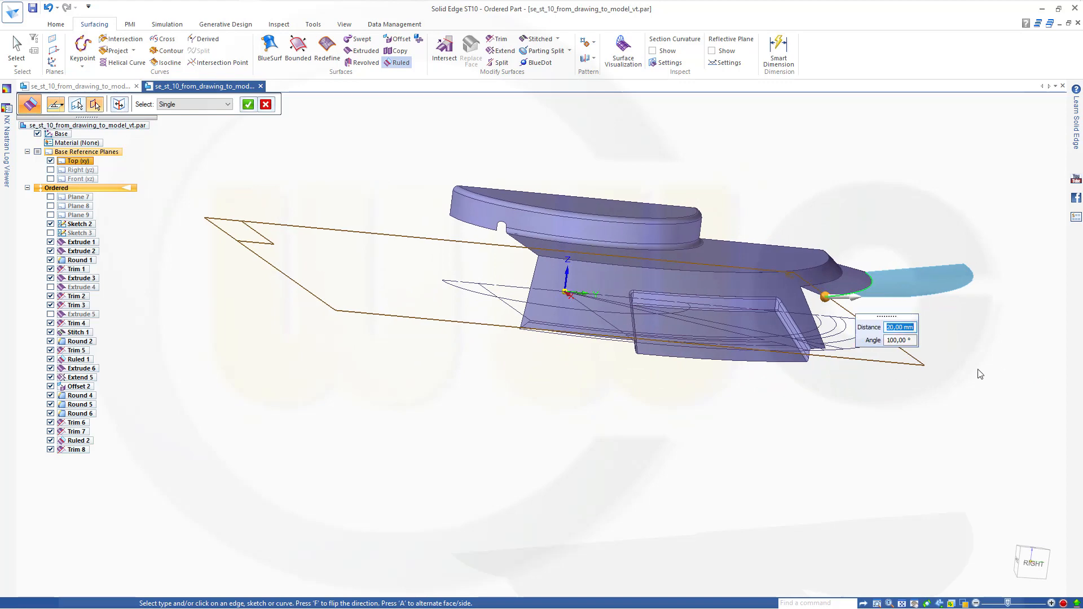
pyautogui.moveTo(957, 378)
pyautogui.mouseDown(button='middle')
pyautogui.moveTo(982, 365)
pyautogui.moveTo(958, 370)
pyautogui.mouseUp(button='middle')
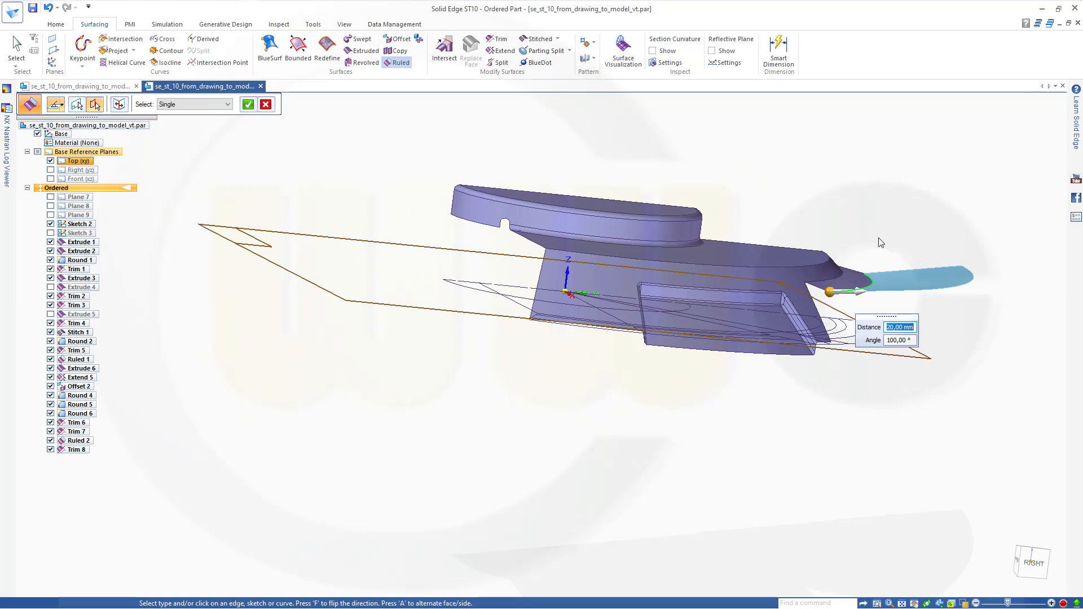
pyautogui.click(889, 342)
pyautogui.press('Return')
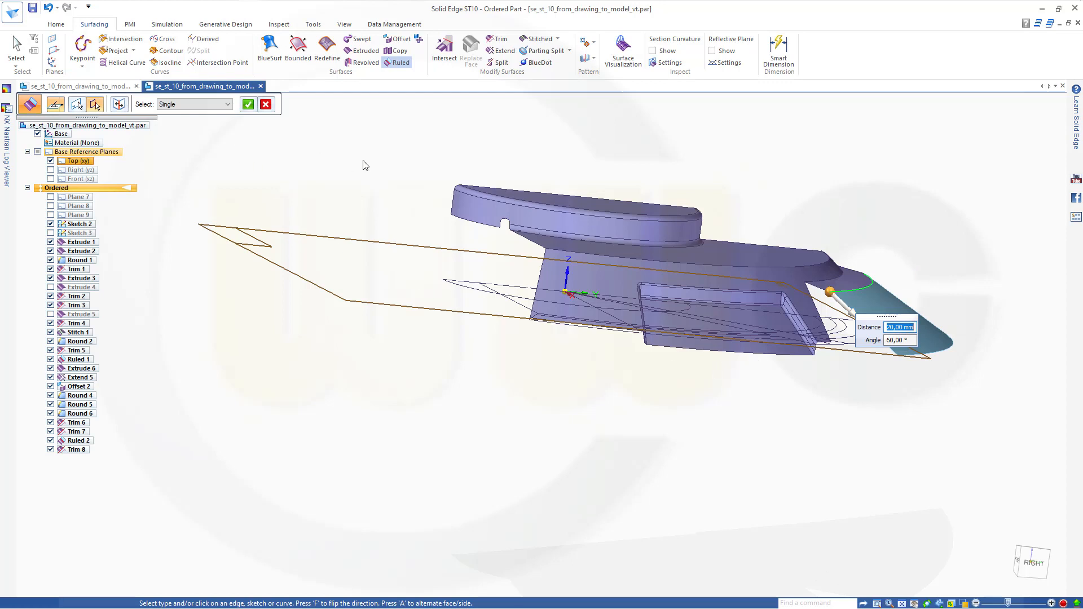
pyautogui.press('Return')
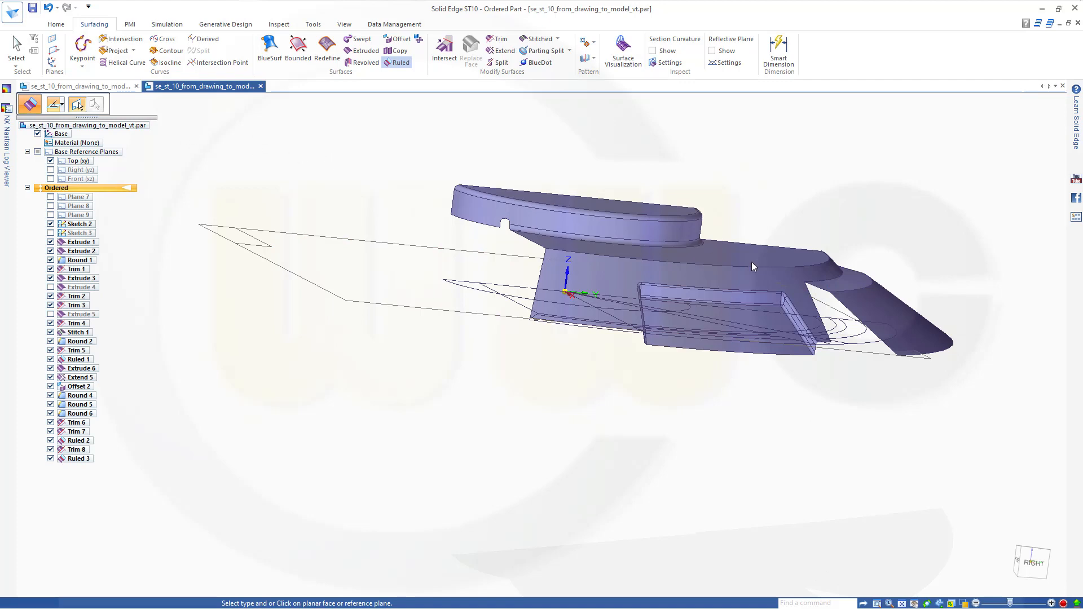
pyautogui.press('Escape')
# Step: Trim the new ruled surface along the outermost arc of Sketch 2, removing the outer portion
pyautogui.moveTo(751, 262); pyautogui.dragTo(820, 480, button='middle')
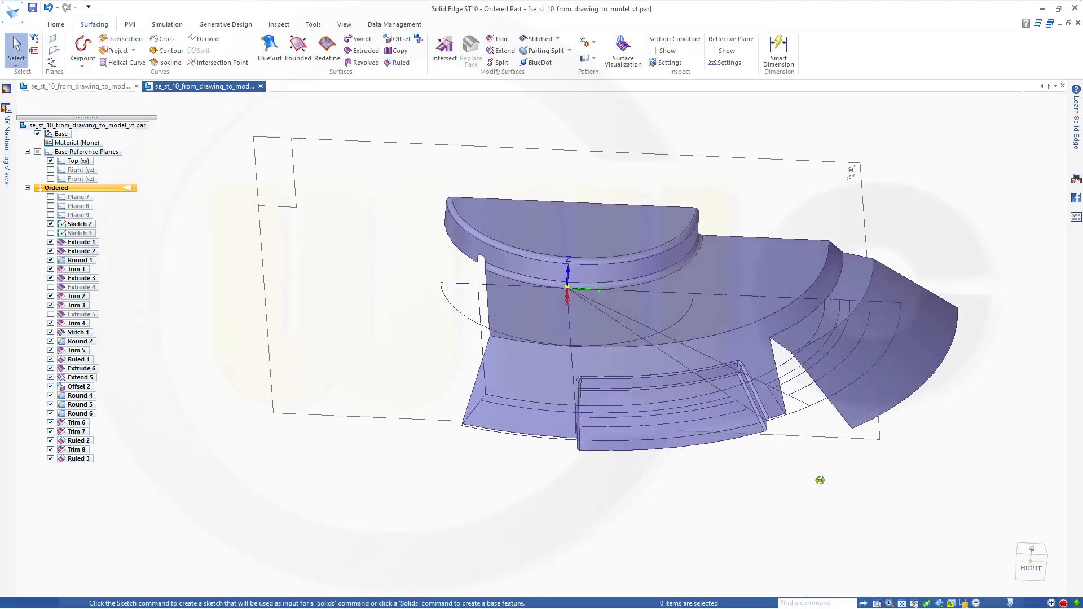
pyautogui.click(499, 41)
pyautogui.click(939, 342)
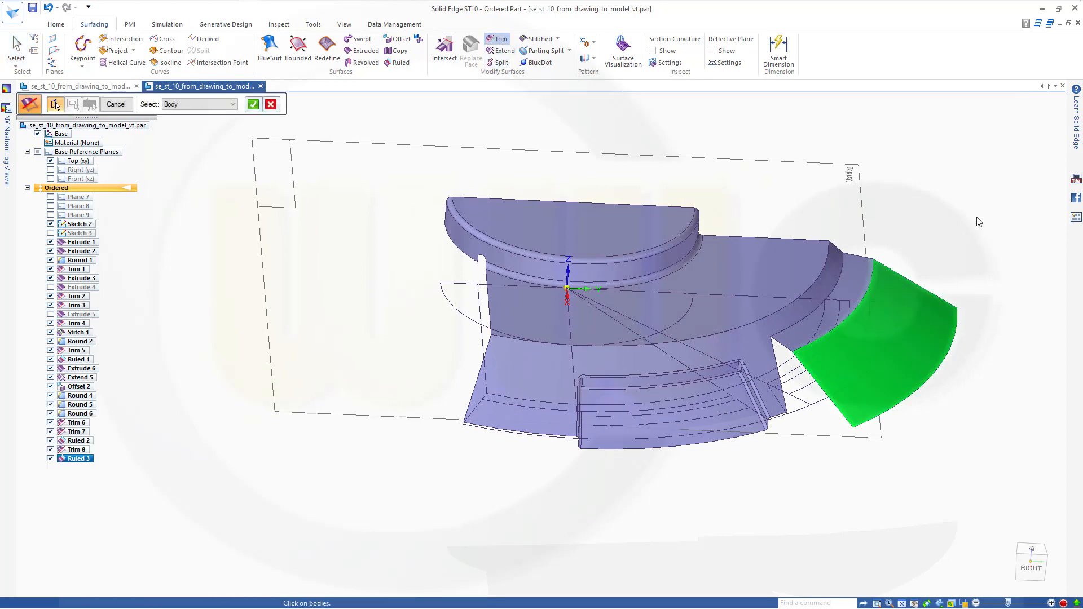
pyautogui.rightClick(1013, 241)
pyautogui.click(807, 406)
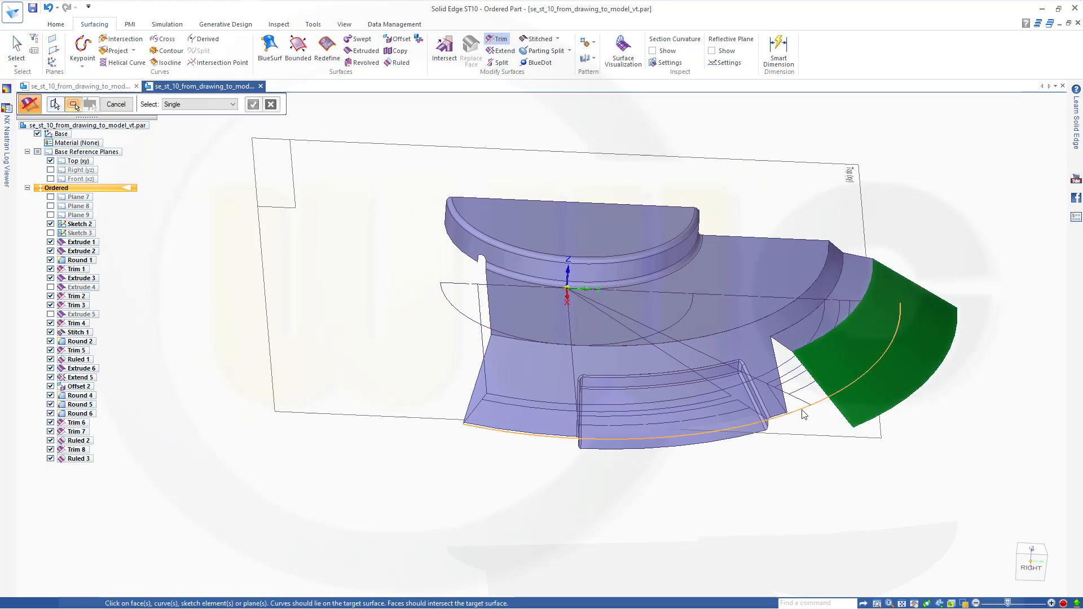
pyautogui.rightClick(1018, 277)
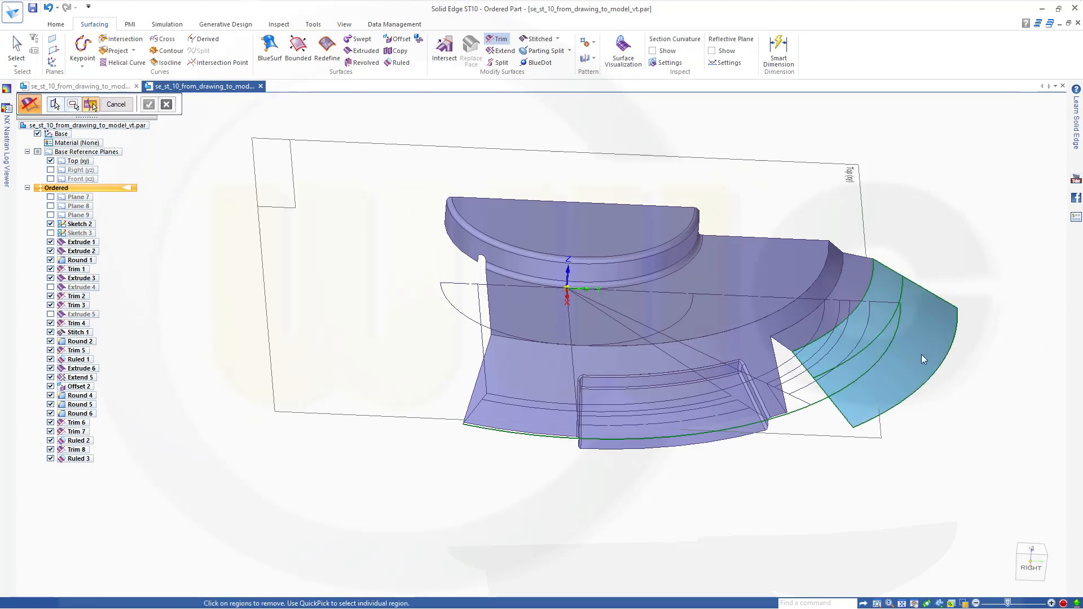
pyautogui.click(882, 355)
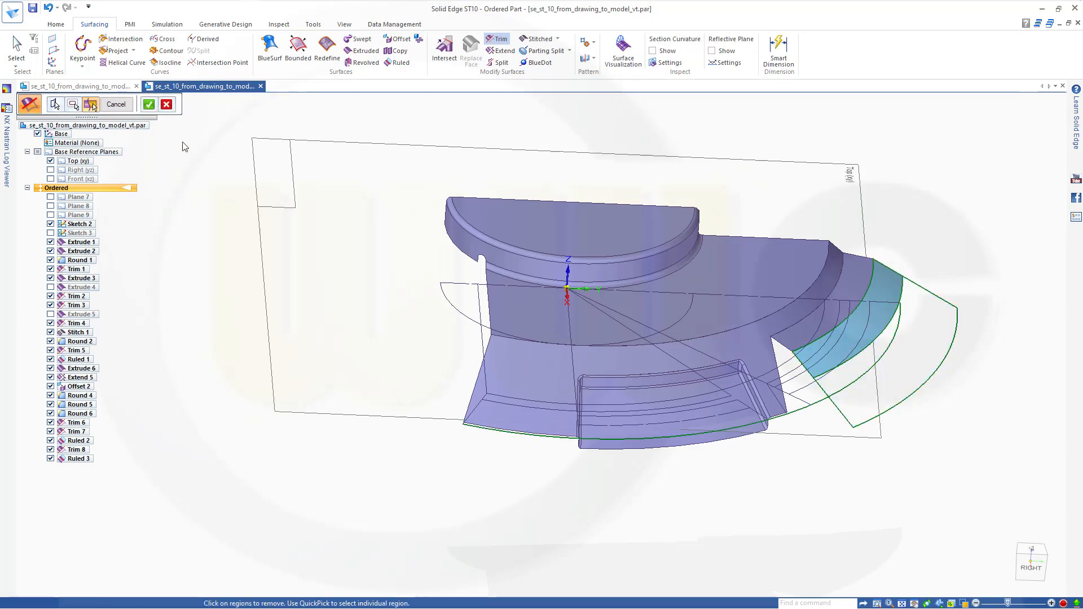
pyautogui.click(149, 103)
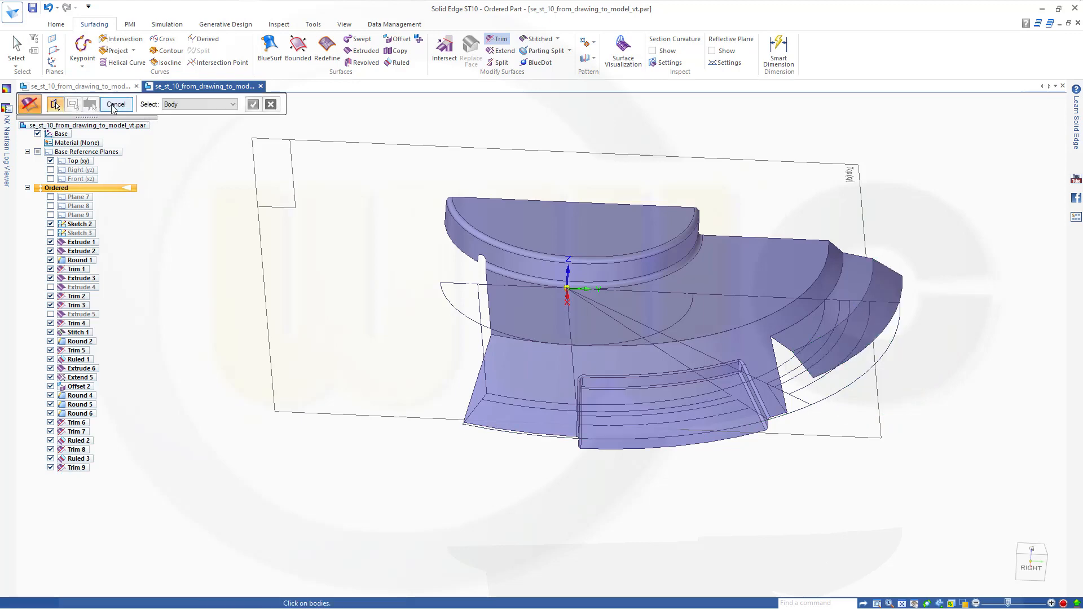
pyautogui.click(112, 106)
# Step: Hide Sketch 2 and the Top (xy) reference plane
pyautogui.moveTo(824, 422); pyautogui.dragTo(823, 401, button='middle')
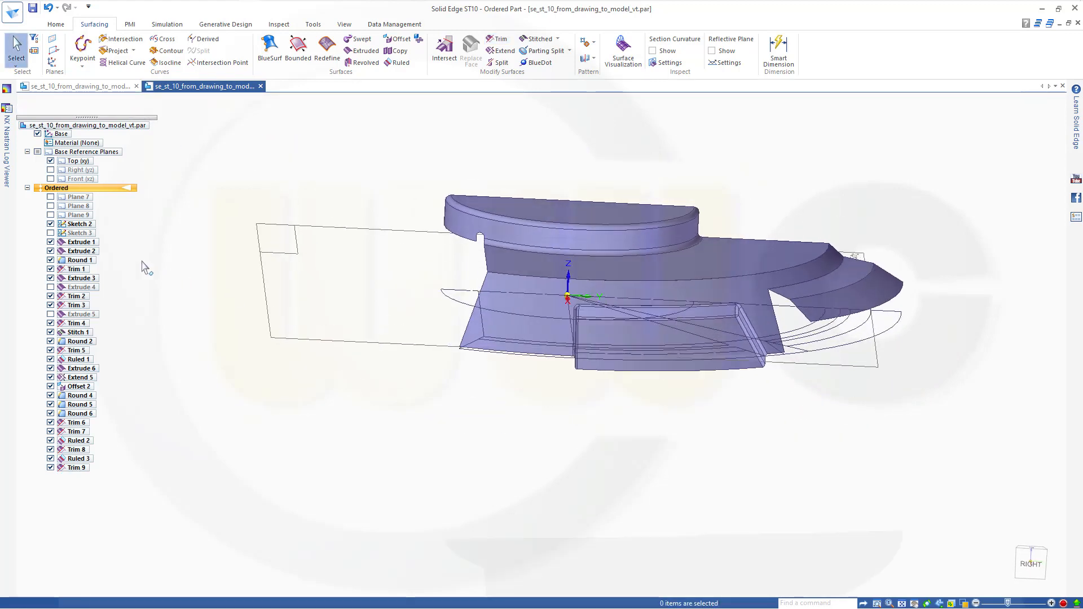
pyautogui.click(50, 224)
pyautogui.scroll(3, 767, 201)
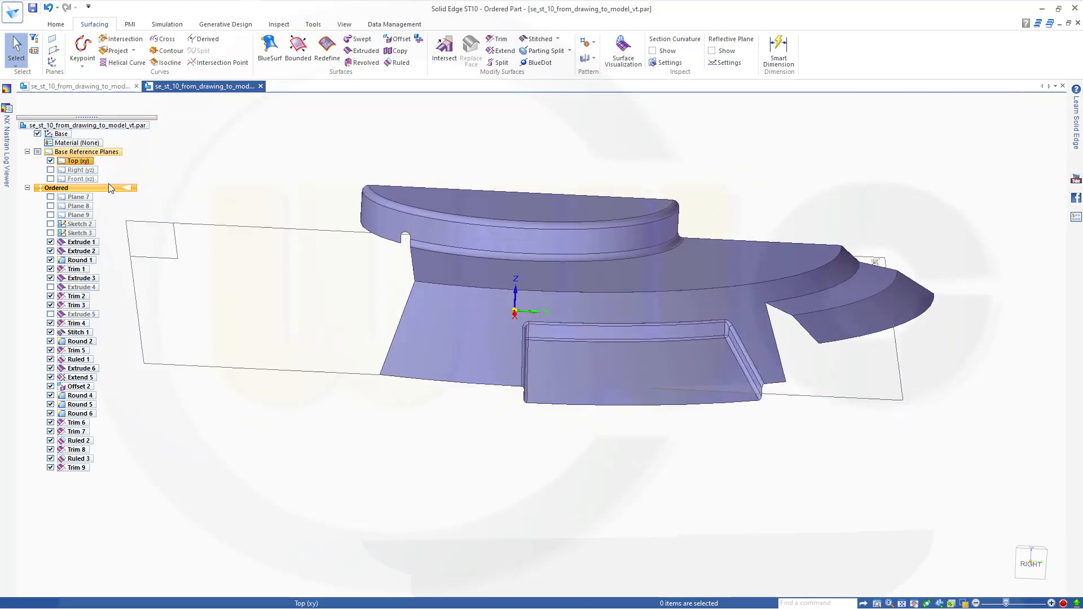
pyautogui.click(50, 161)
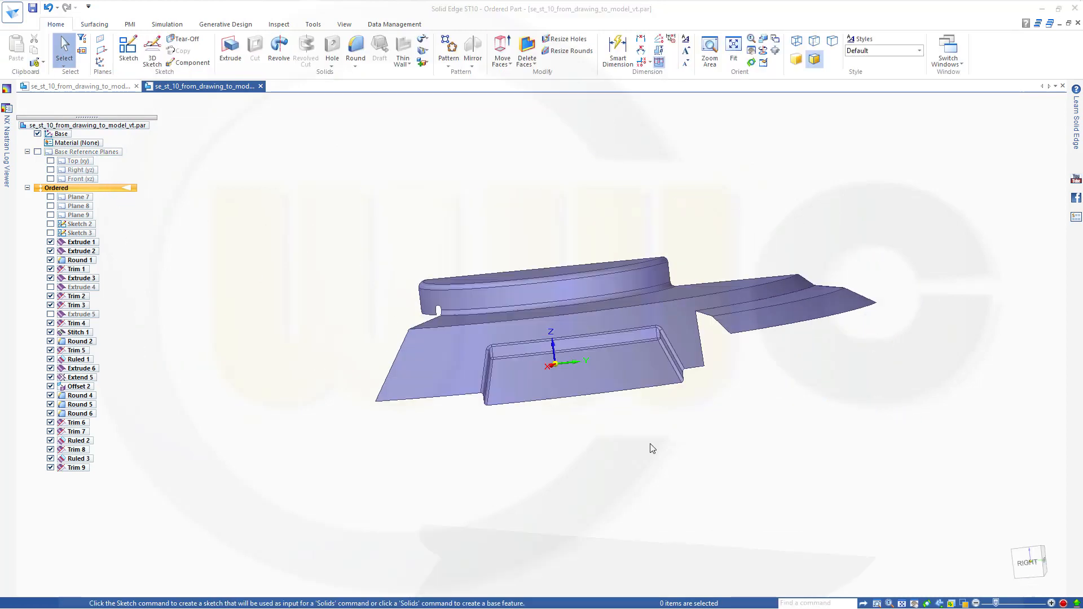
pyautogui.scroll(-2, 681, 427)
pyautogui.scroll(3, 694, 389)
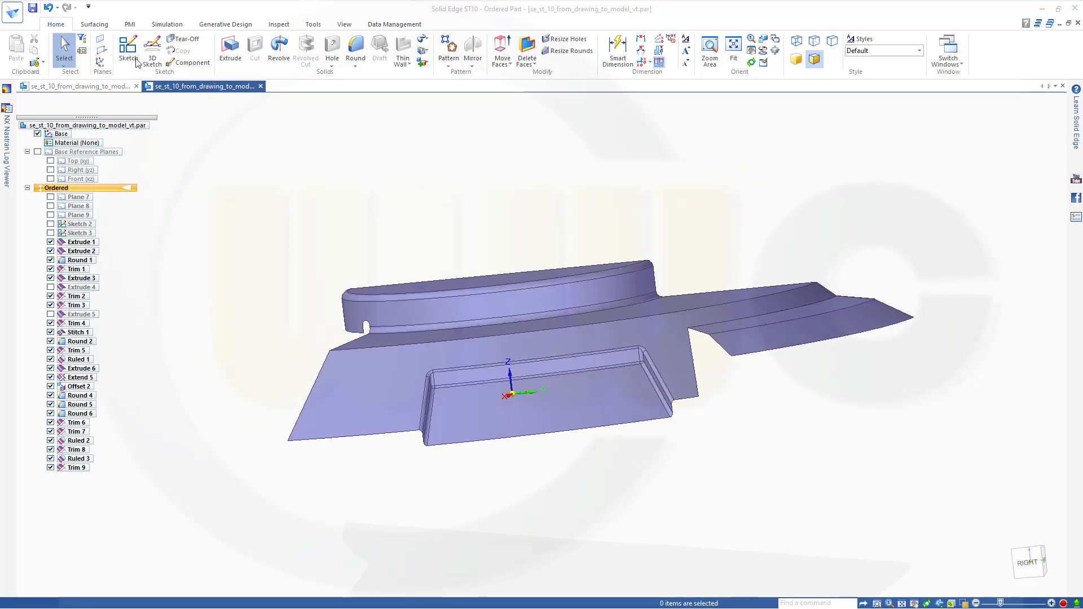
# Step: Start a 3D sketch and draw a line from the vertex between the two ruled flange surfaces to the side wall's lower corner vertex
pyautogui.click(152, 54)
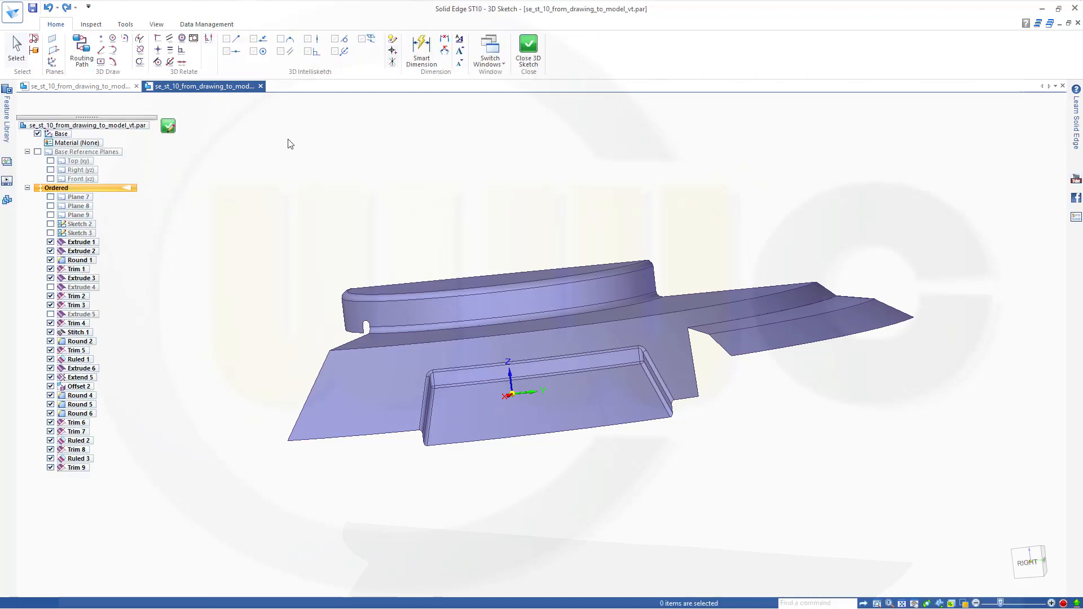
pyautogui.click(101, 50)
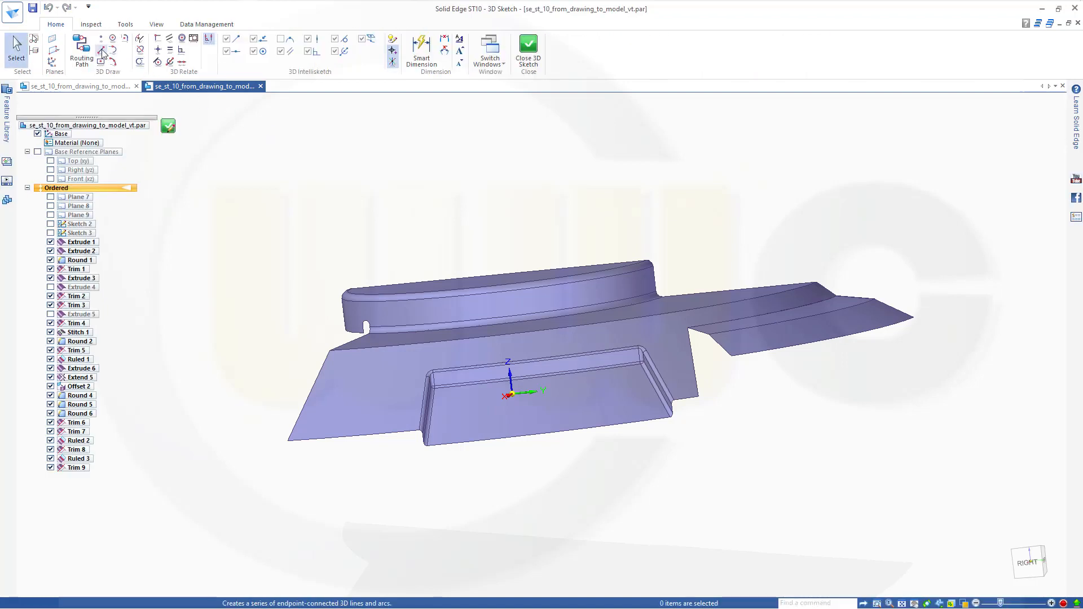
pyautogui.scroll(3, 677, 214)
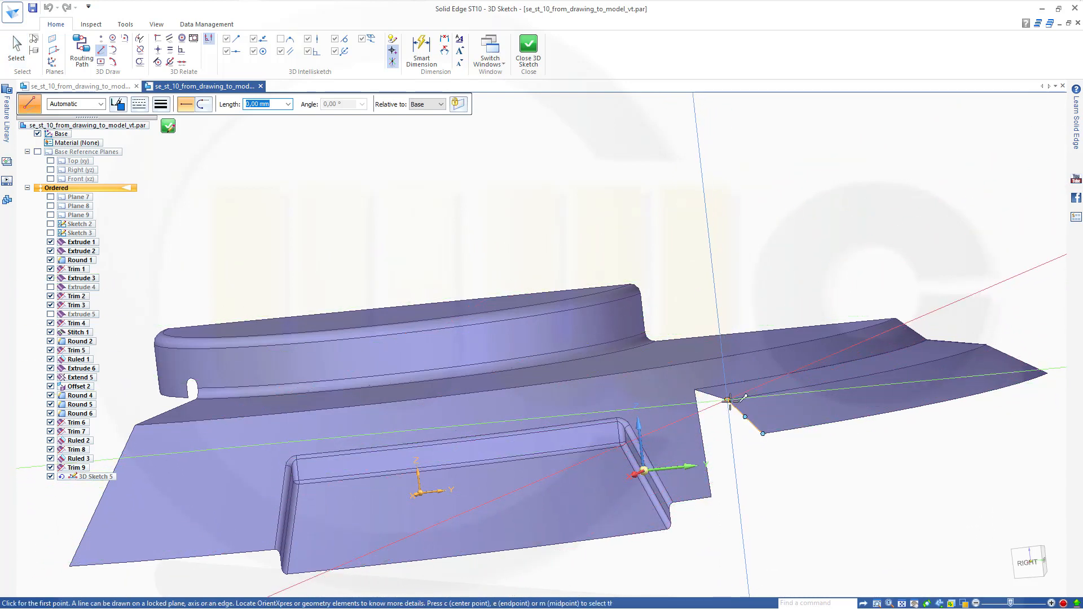
pyautogui.rightClick(729, 400)
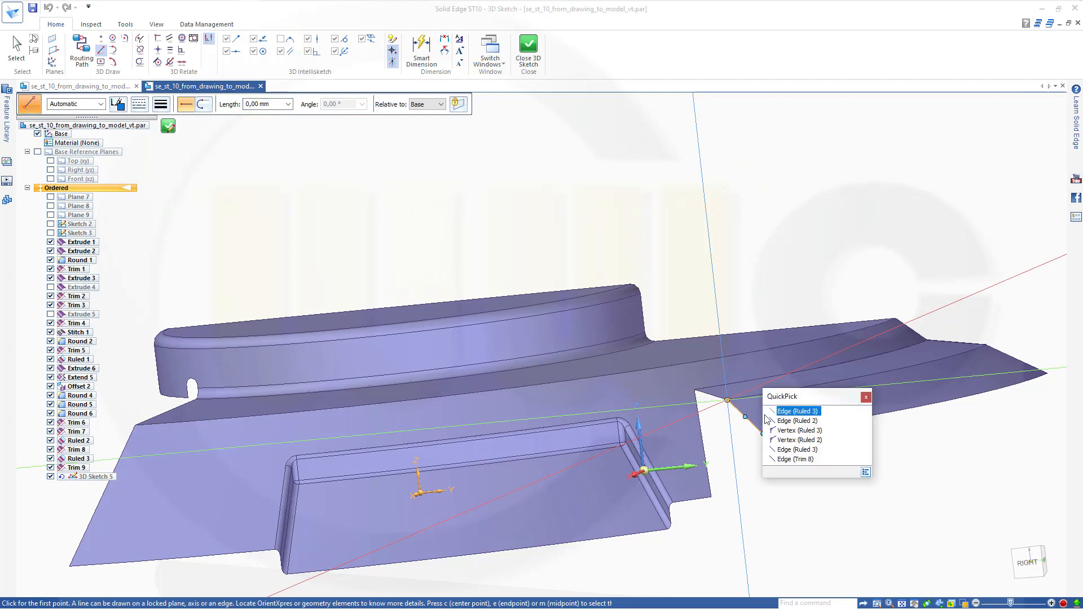
pyautogui.click(796, 433)
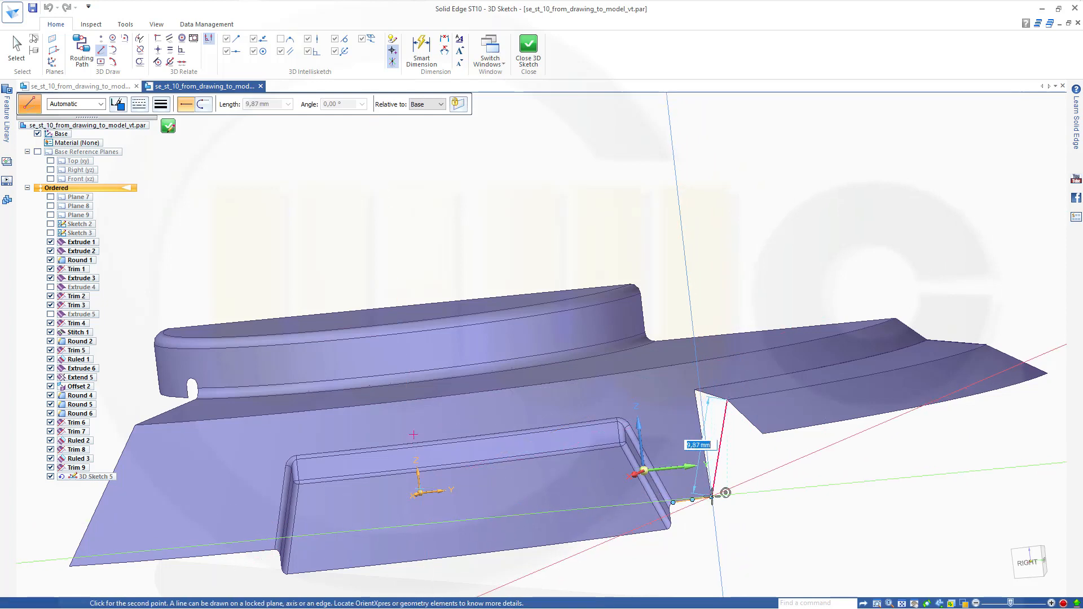
pyautogui.rightClick(712, 496)
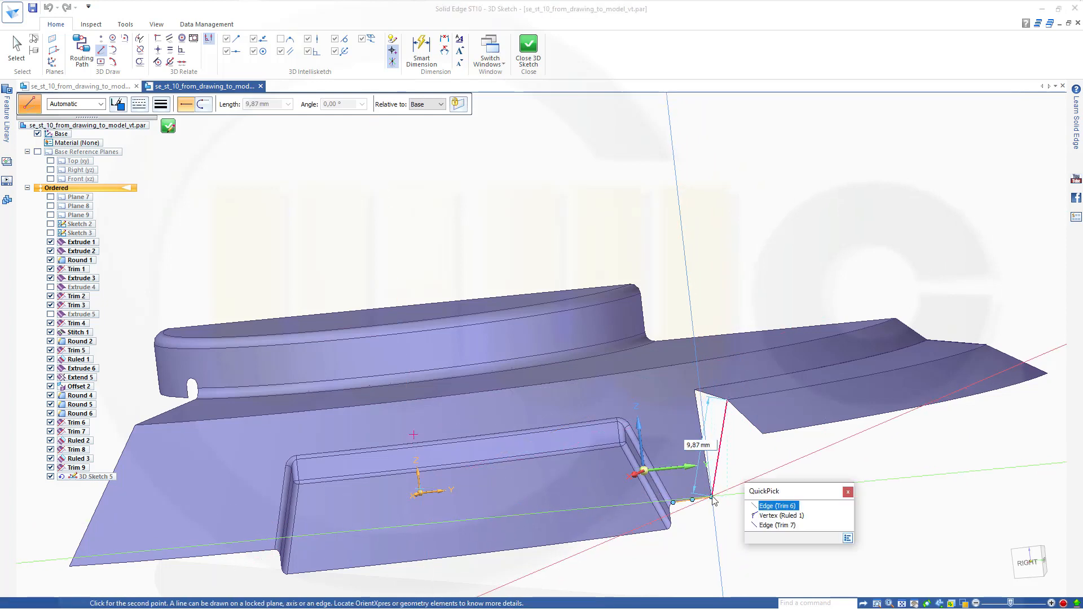
pyautogui.click(769, 518)
# Step: Close the triangle with lines from the lower corner to the notch's inner vertex and back to the start, and finish the 3D sketch
pyautogui.scroll(4, 716, 412)
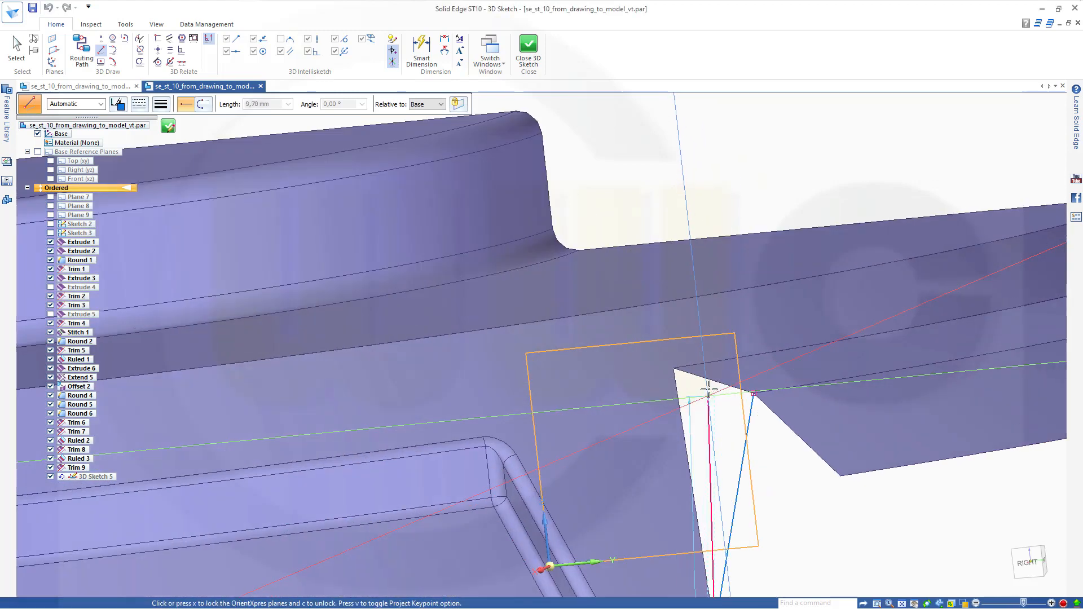
pyautogui.scroll(2, 710, 390)
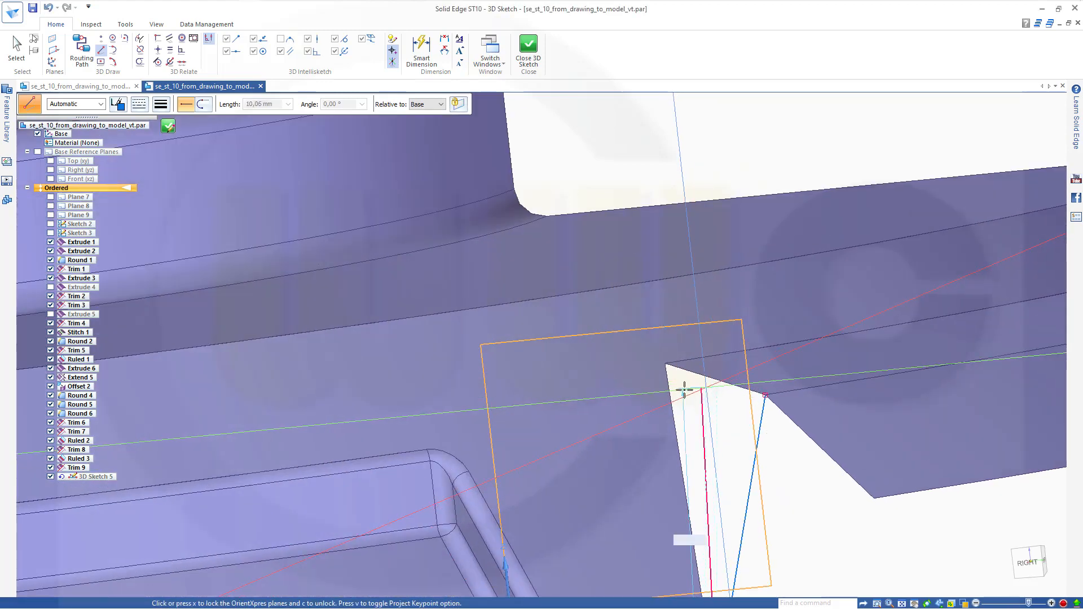
pyautogui.rightClick(665, 364)
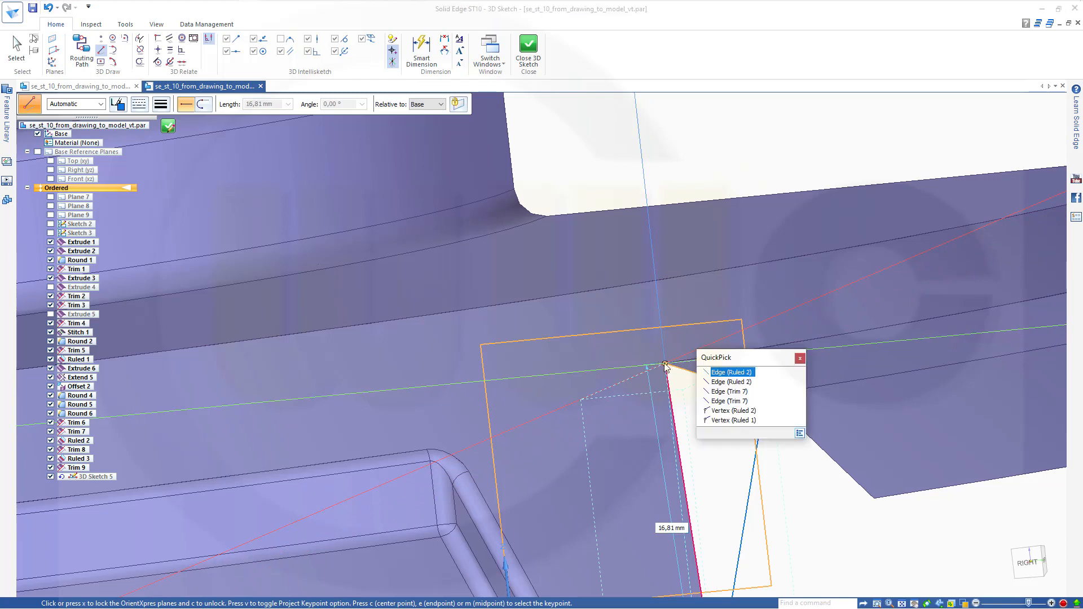
pyautogui.click(729, 412)
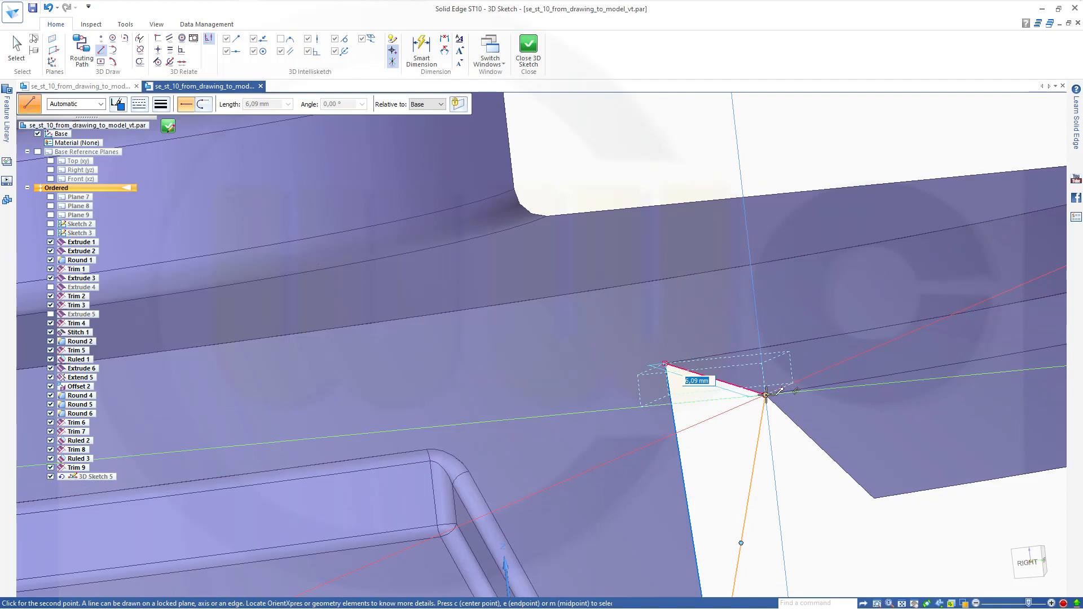
pyautogui.click(766, 395)
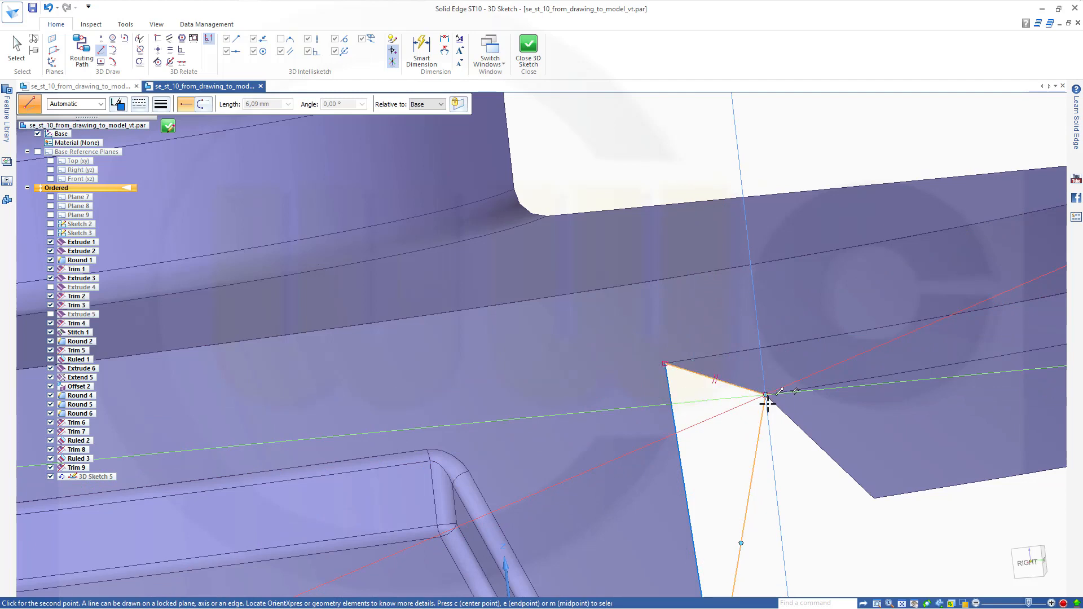
pyautogui.press('Escape')
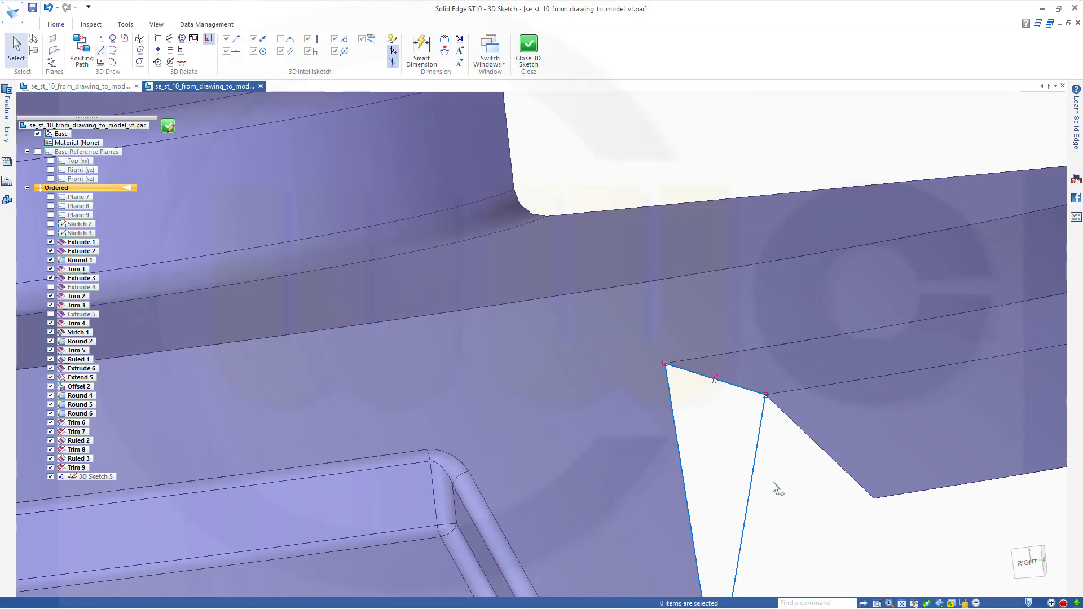
pyautogui.scroll(-2, 777, 488)
pyautogui.scroll(8, 773, 483)
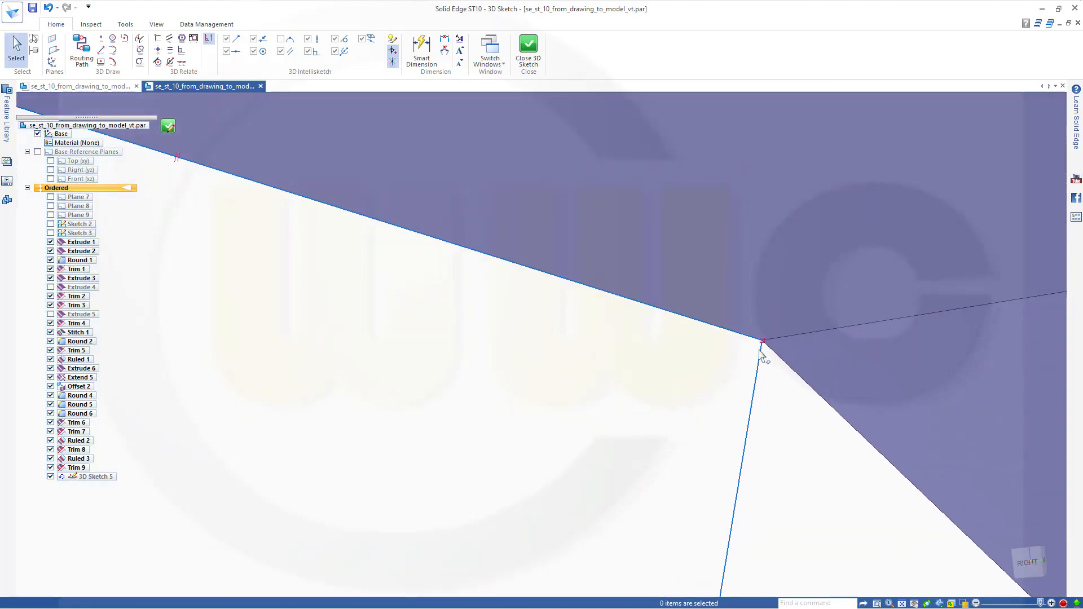
pyautogui.scroll(-6, 762, 372)
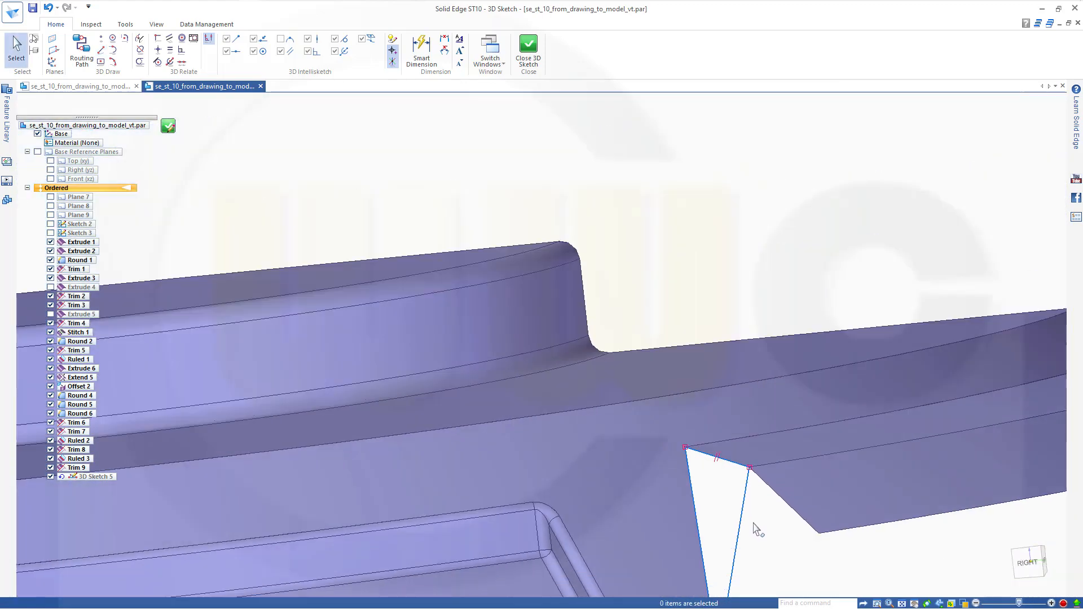
pyautogui.keyDown('shift'); pyautogui.moveTo(779, 546); pyautogui.dragTo(777, 416, button='middle'); pyautogui.keyUp('shift')
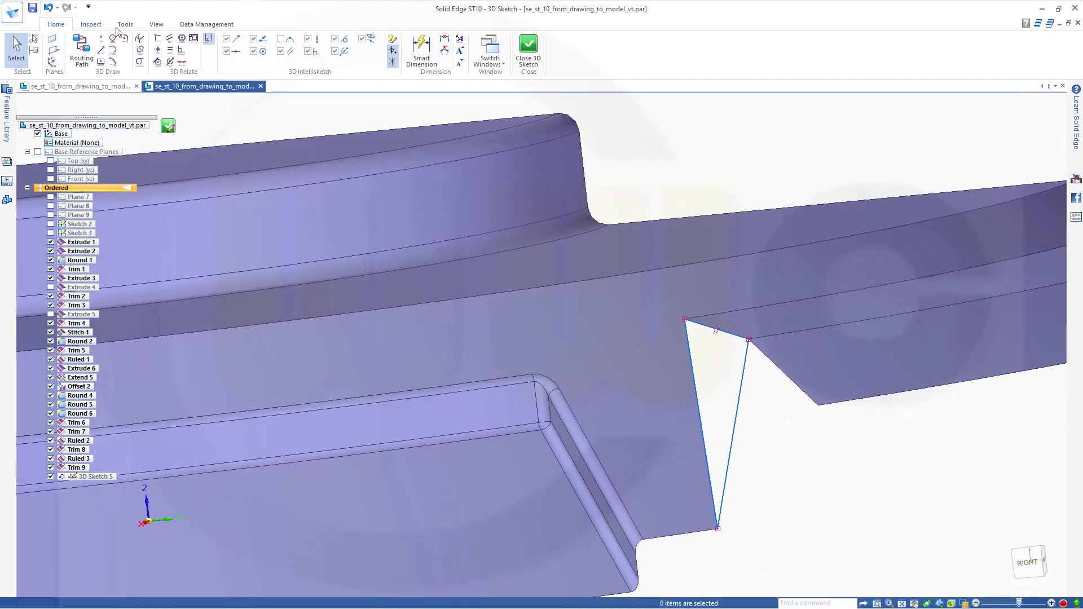
pyautogui.click(530, 46)
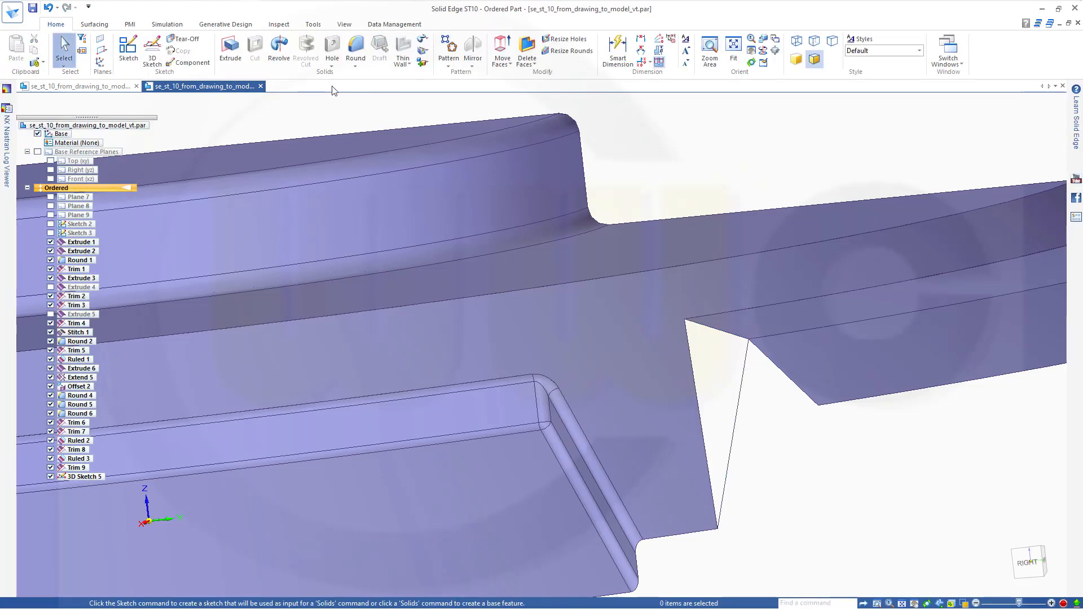
# Step: Create a bounded surface from the three edges of the triangular opening beside the flange
pyautogui.click(99, 27)
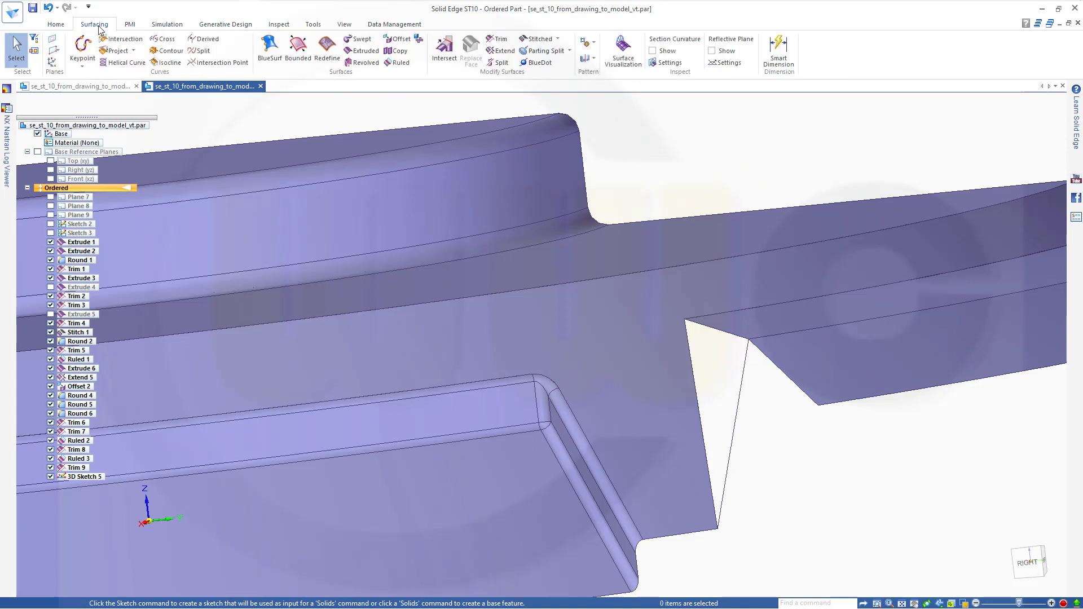
pyautogui.click(298, 48)
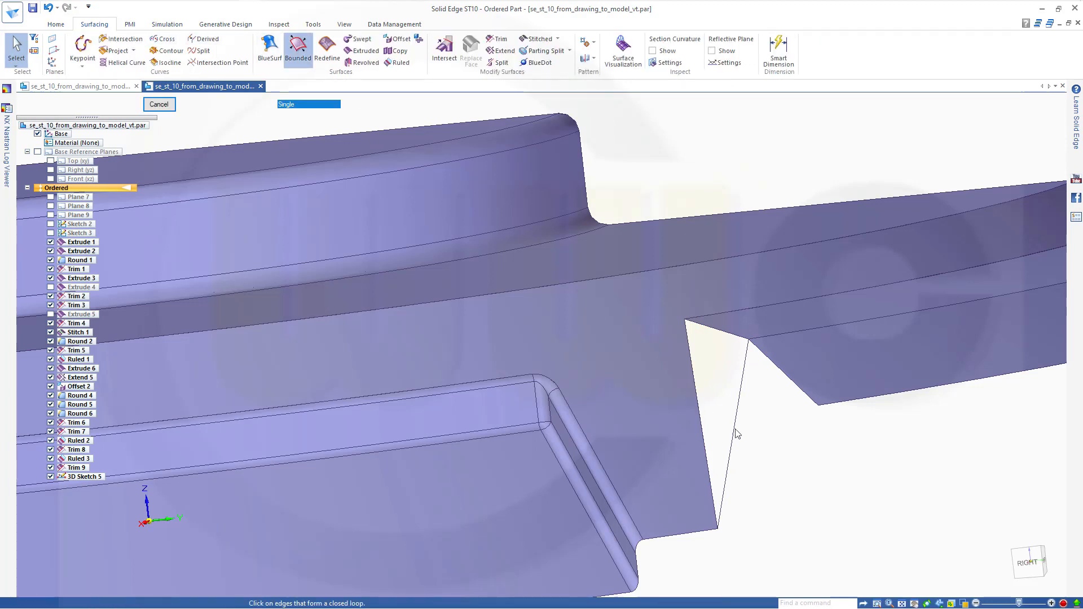
pyautogui.click(738, 411)
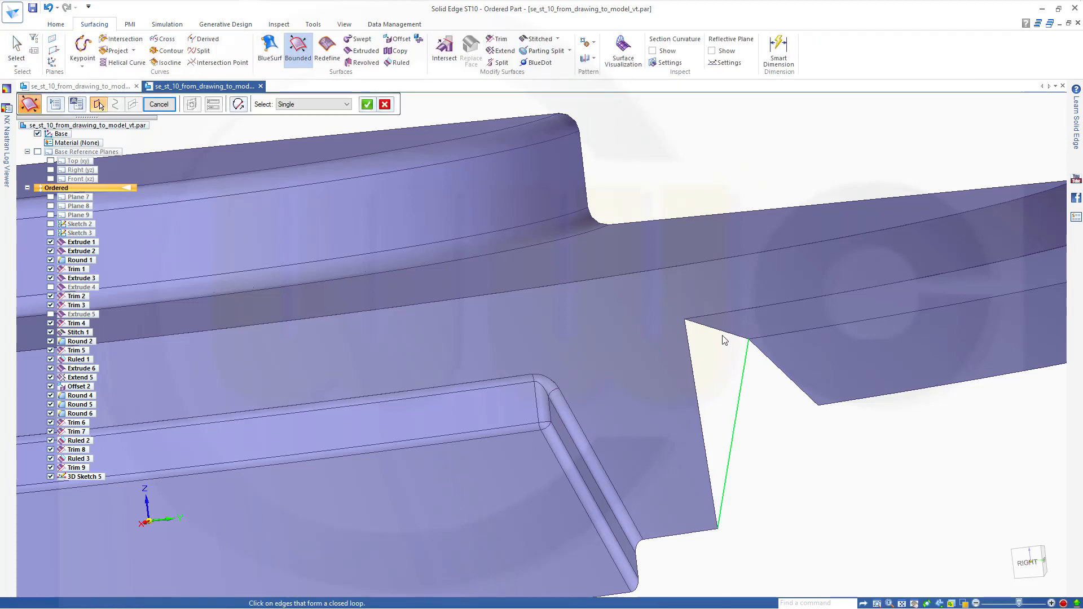
pyautogui.click(725, 336)
pyautogui.click(719, 369)
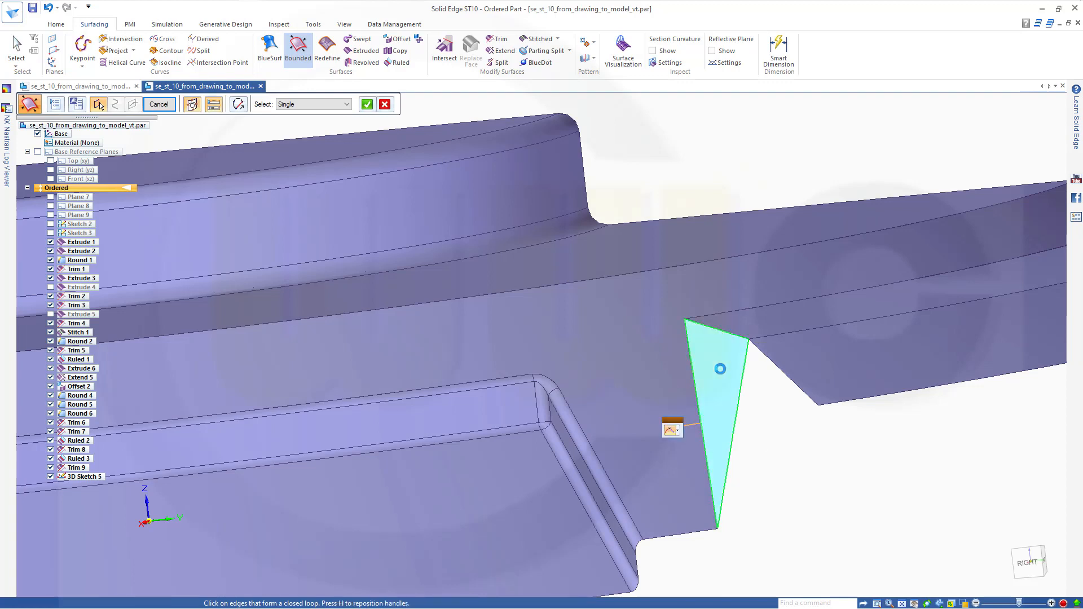
pyautogui.rightClick(443, 112)
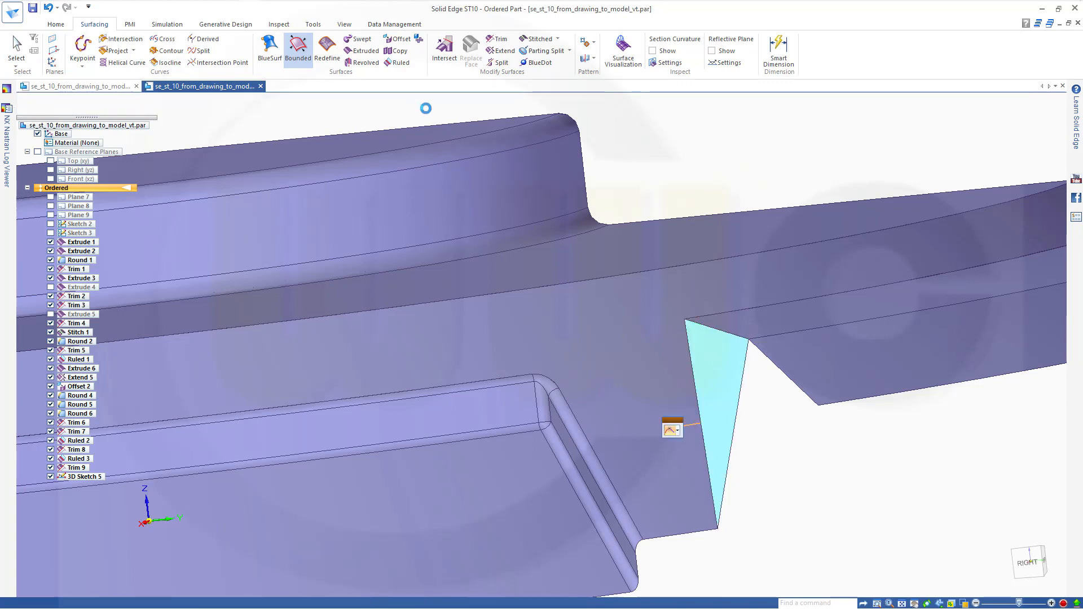
pyautogui.click(163, 102)
pyautogui.click(157, 102)
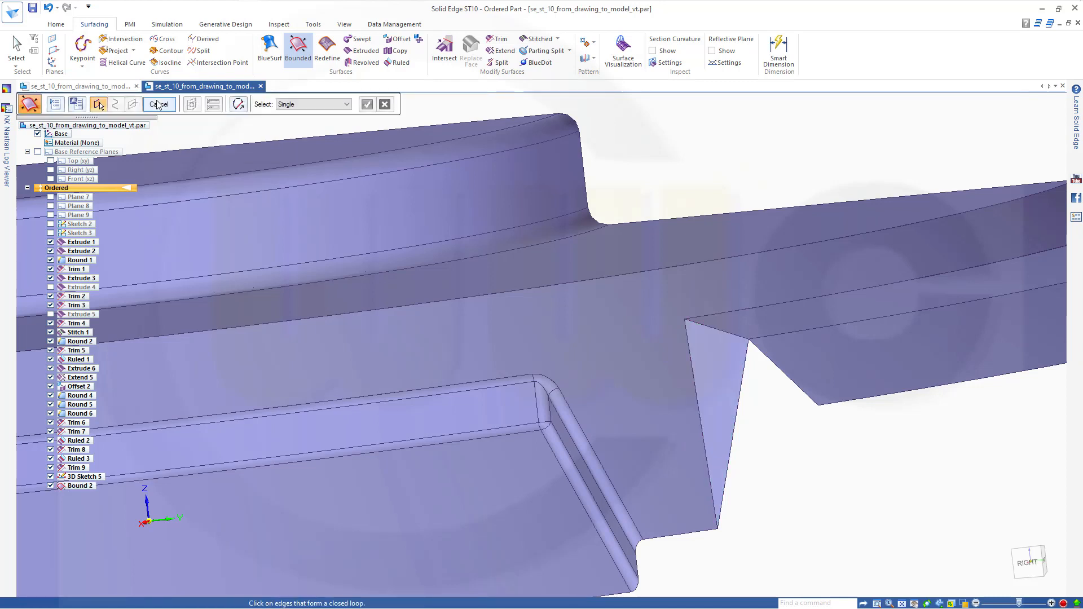
pyautogui.click(158, 101)
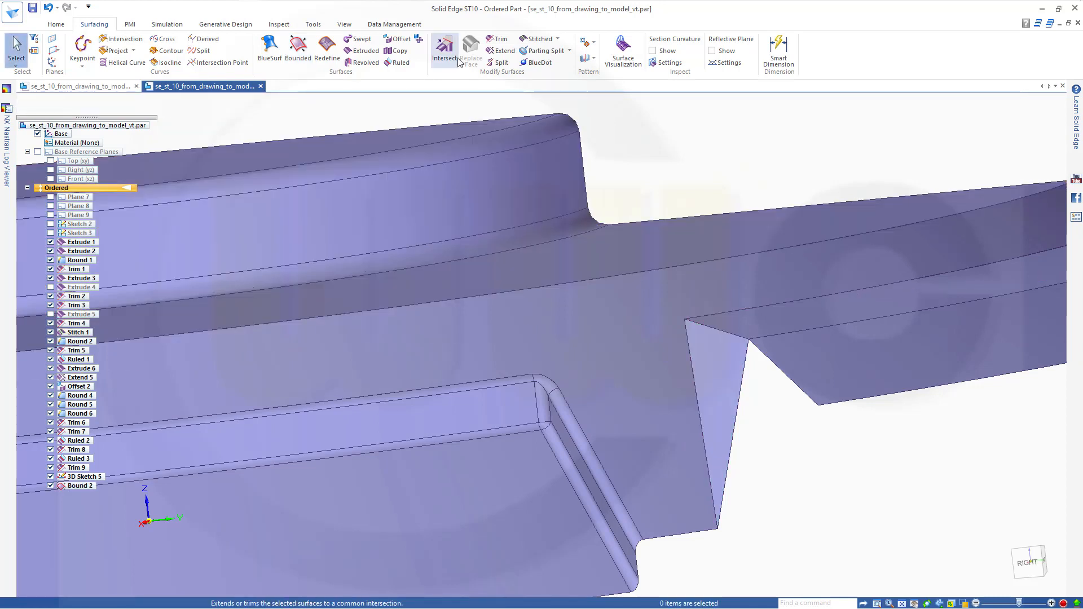
# Step: Extend the triangular bounded surface outward from its free slanted edge by a distance of 10 mm
pyautogui.click(500, 50)
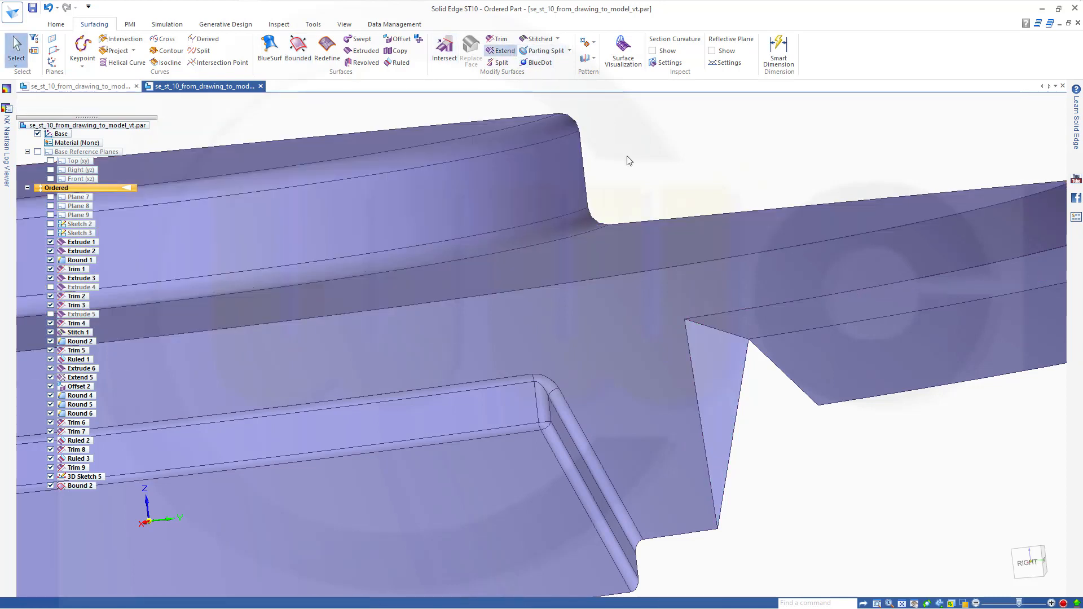
pyautogui.click(737, 416)
pyautogui.rightClick(779, 439)
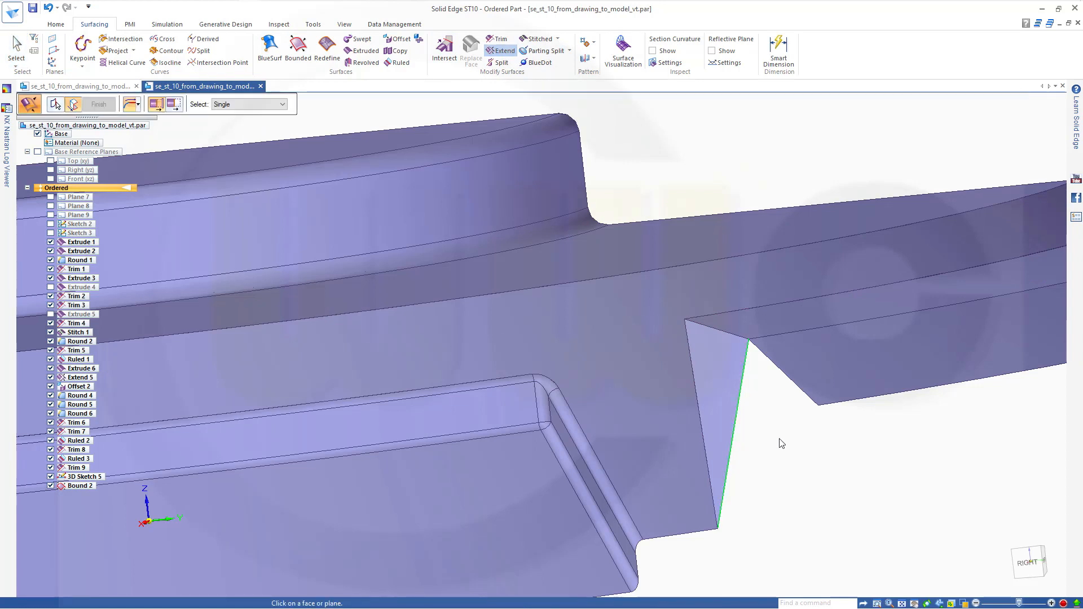
pyautogui.click(172, 105)
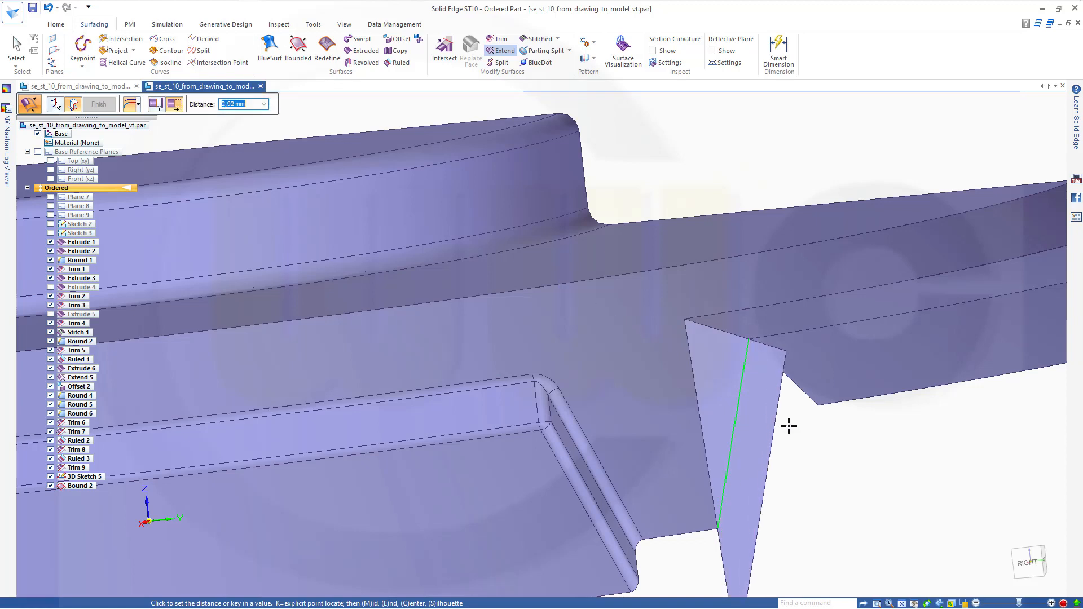
pyautogui.write('10')
pyautogui.press('Return')
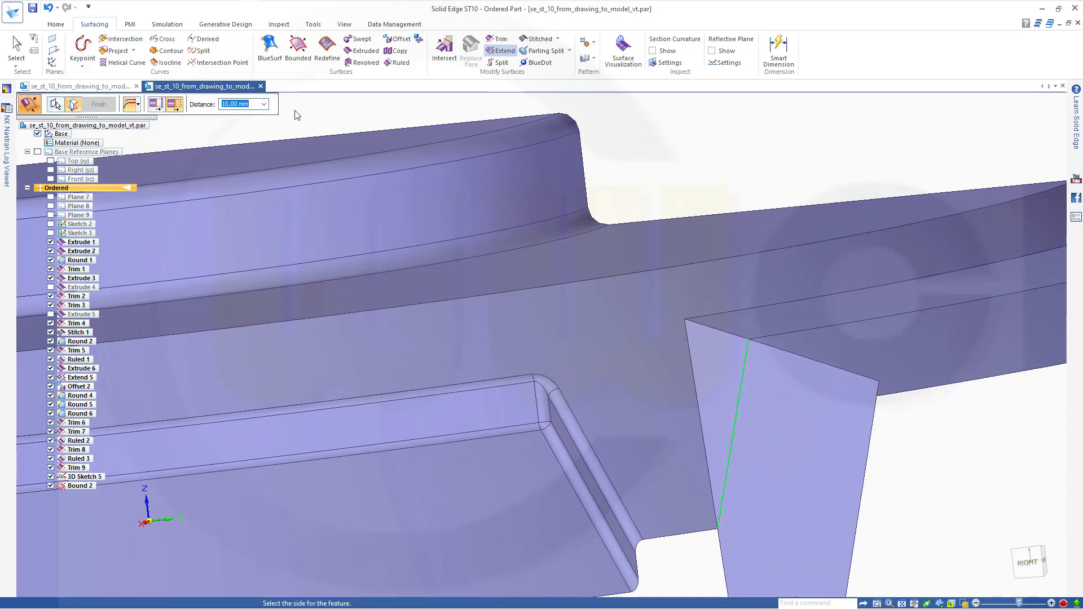
pyautogui.click(950, 481)
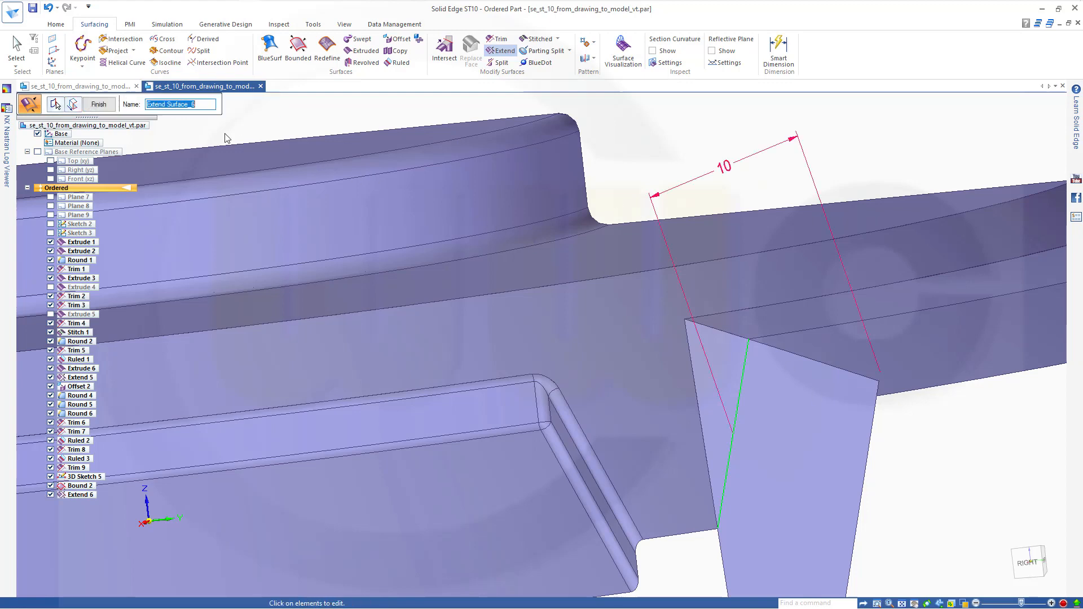
pyautogui.click(99, 106)
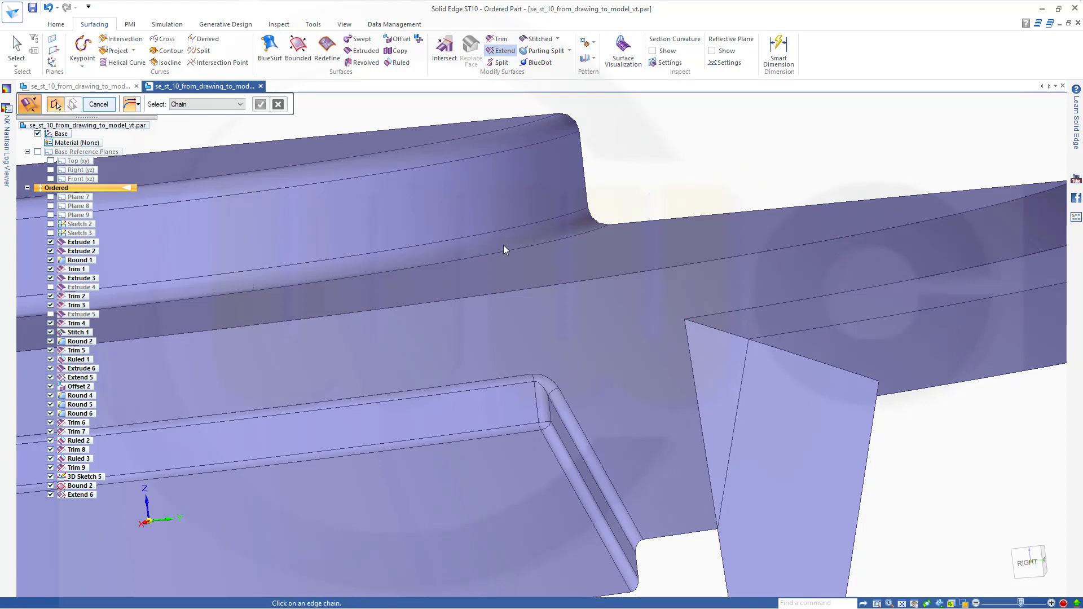
# Step: Extend the outer ruled flange surface from its short end edge up to the extended triangular surface
pyautogui.moveTo(475, 272); pyautogui.dragTo(412, 273, button='middle')
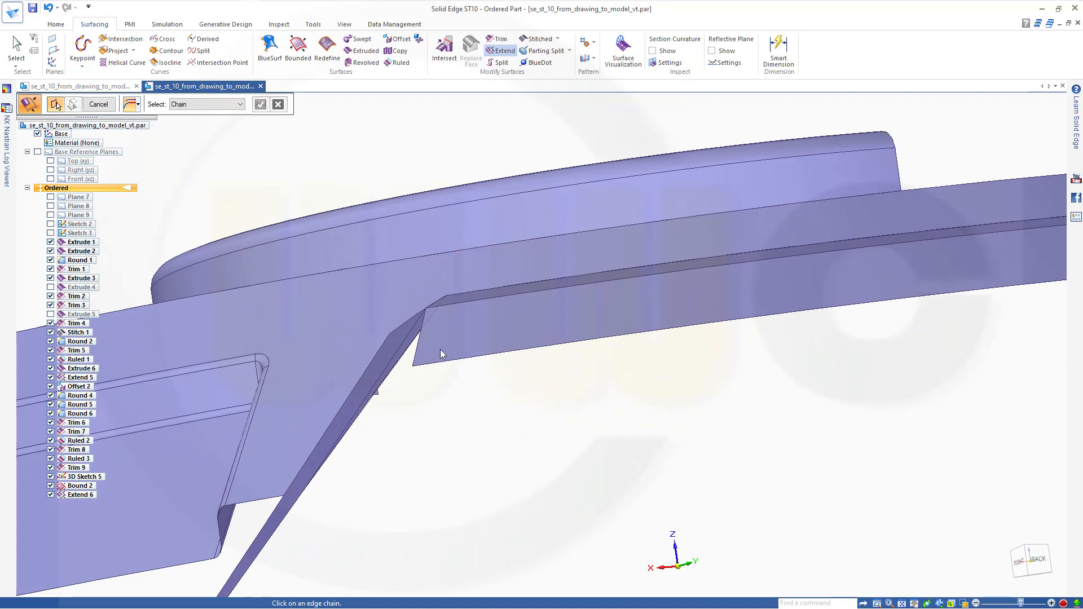
pyautogui.moveTo(473, 431); pyautogui.dragTo(482, 427, button='middle')
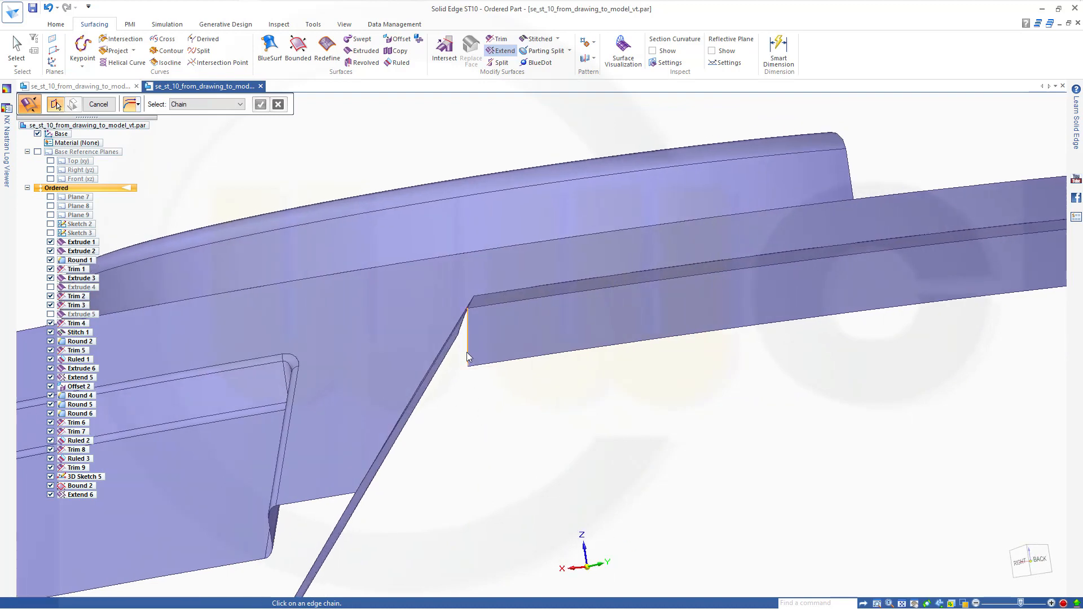
pyautogui.click(467, 356)
pyautogui.rightClick(509, 410)
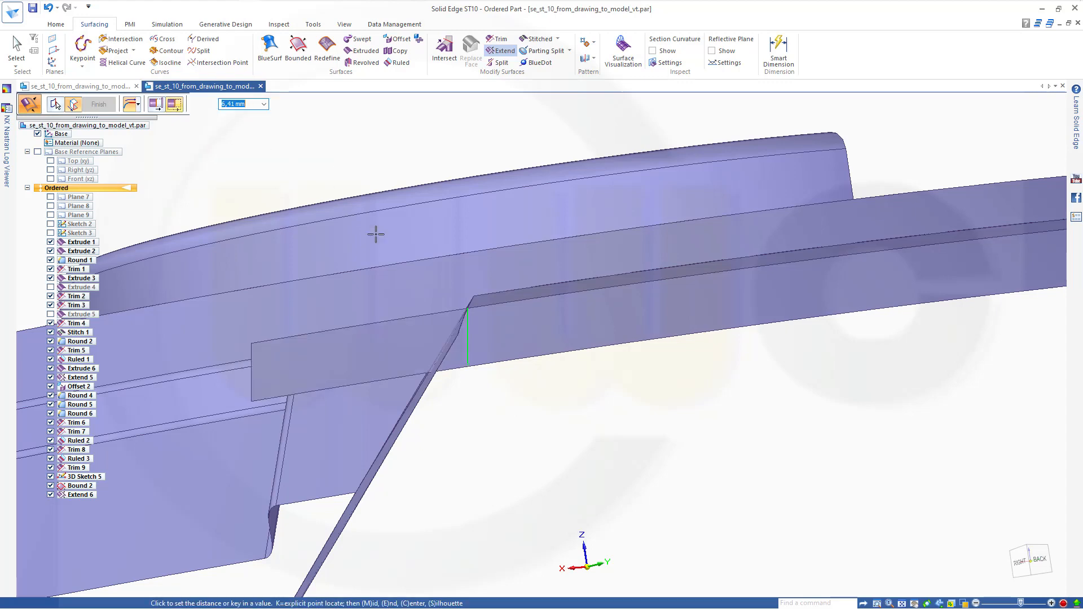
pyautogui.moveTo(571, 471); pyautogui.dragTo(578, 457, button='middle')
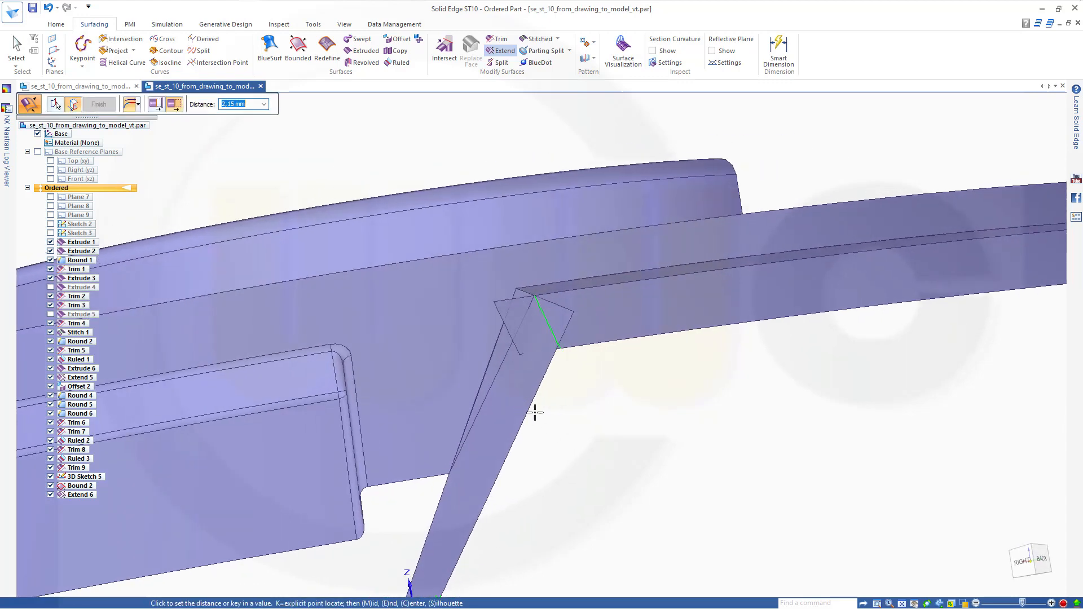
pyautogui.moveTo(535, 414); pyautogui.dragTo(466, 413, button='middle')
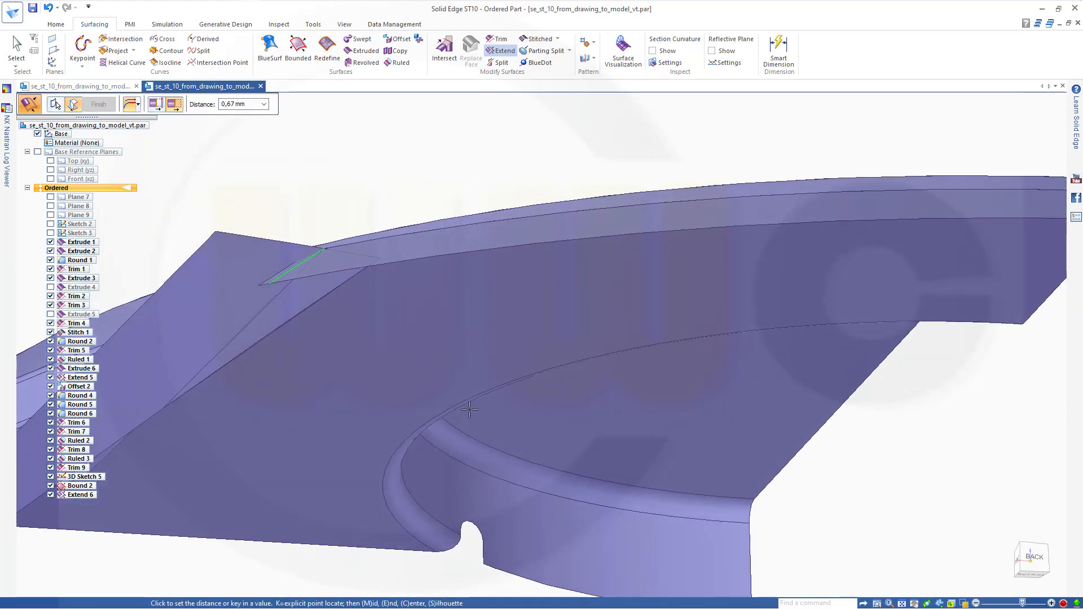
pyautogui.click(158, 105)
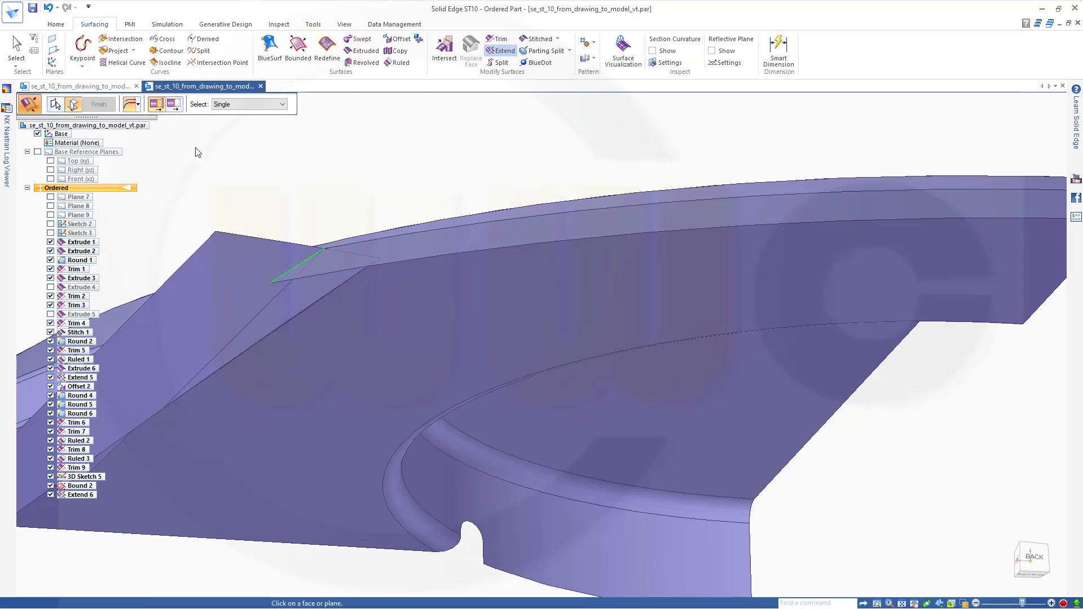
pyautogui.click(232, 305)
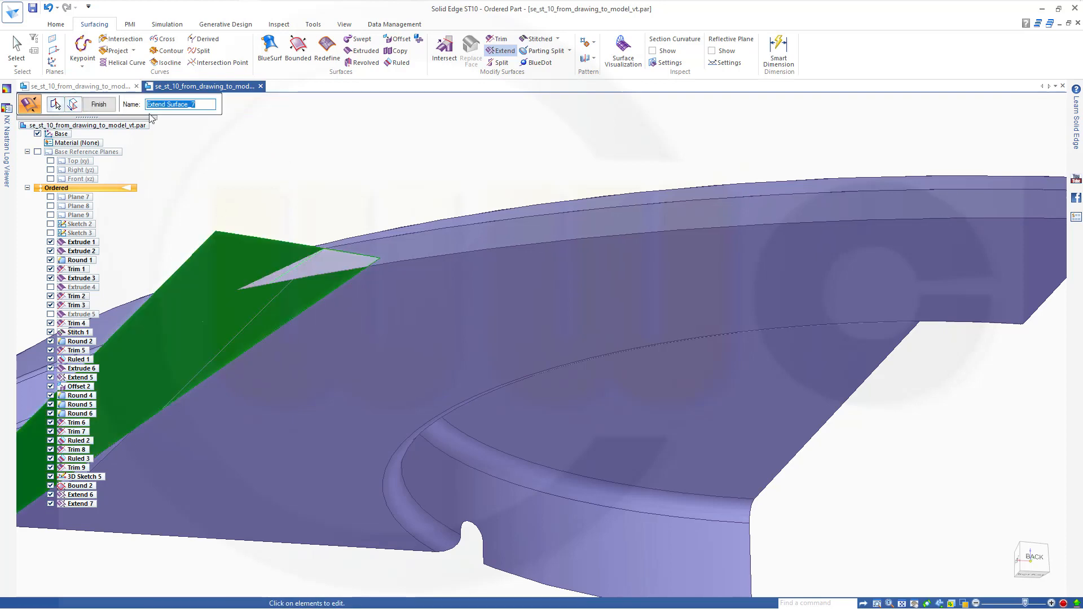
pyautogui.click(99, 105)
pyautogui.click(99, 105)
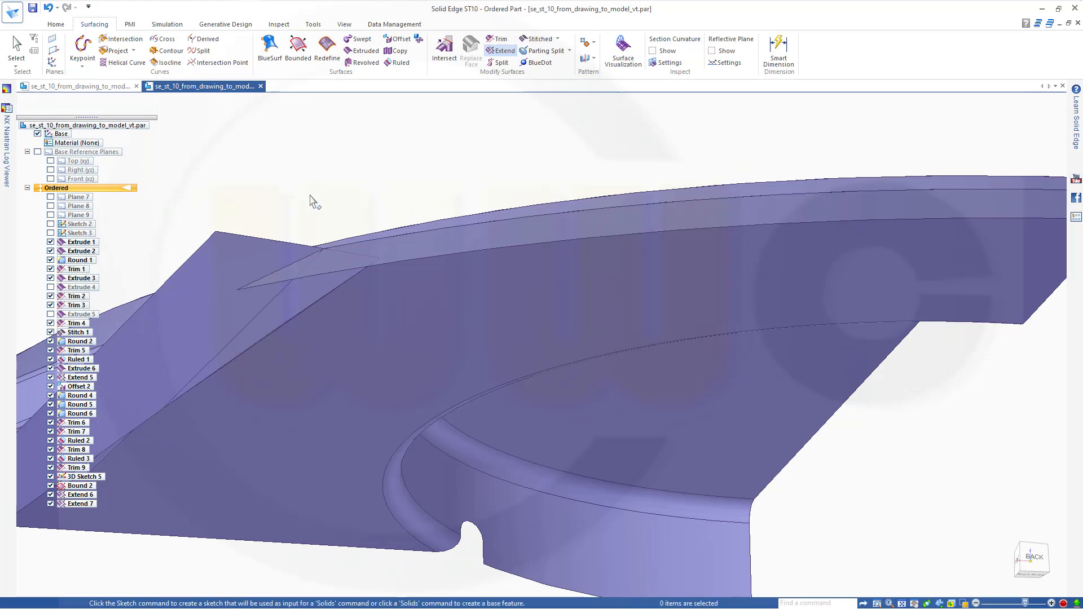
# Step: Show Sketch 2 with the extended triangular surface and the sketch's outermost arc in view
pyautogui.moveTo(310, 198); pyautogui.dragTo(450, 354, button='middle')
pyautogui.scroll(-3, 451, 351)
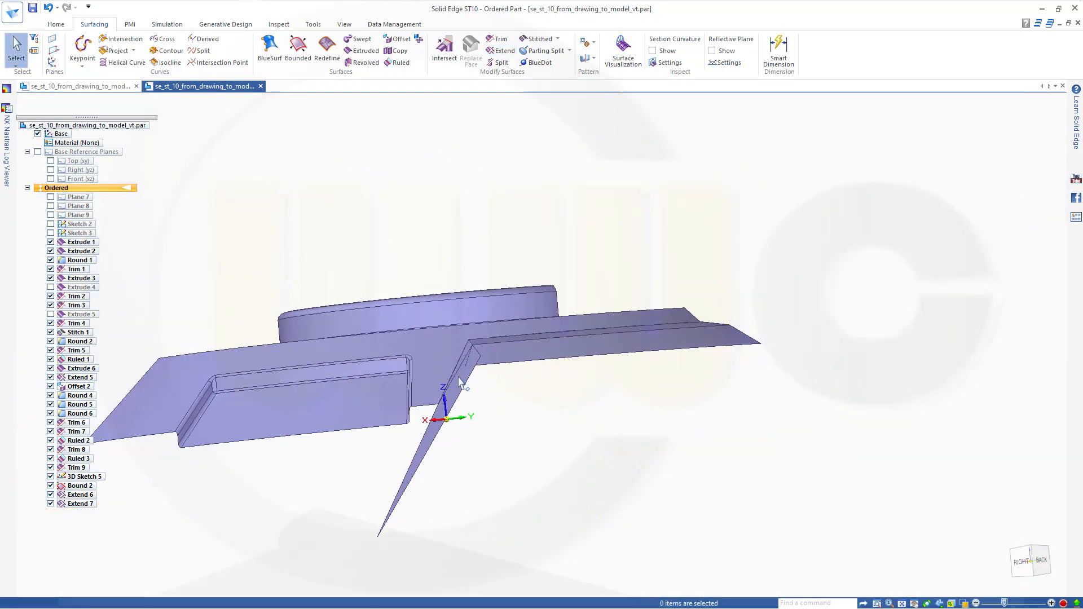
pyautogui.moveTo(528, 406); pyautogui.dragTo(547, 417, button='middle')
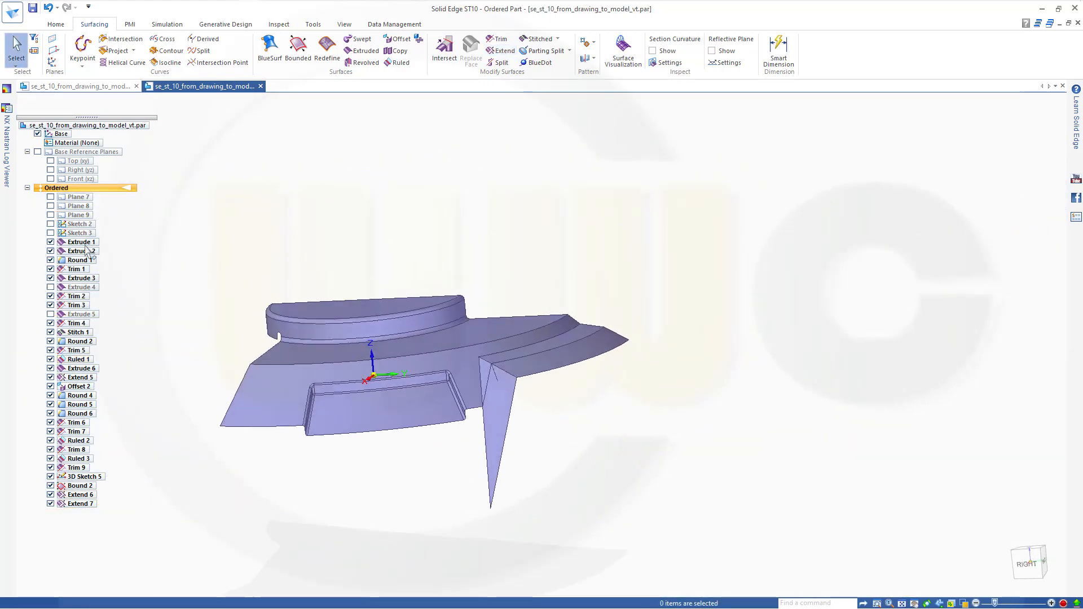
pyautogui.click(50, 224)
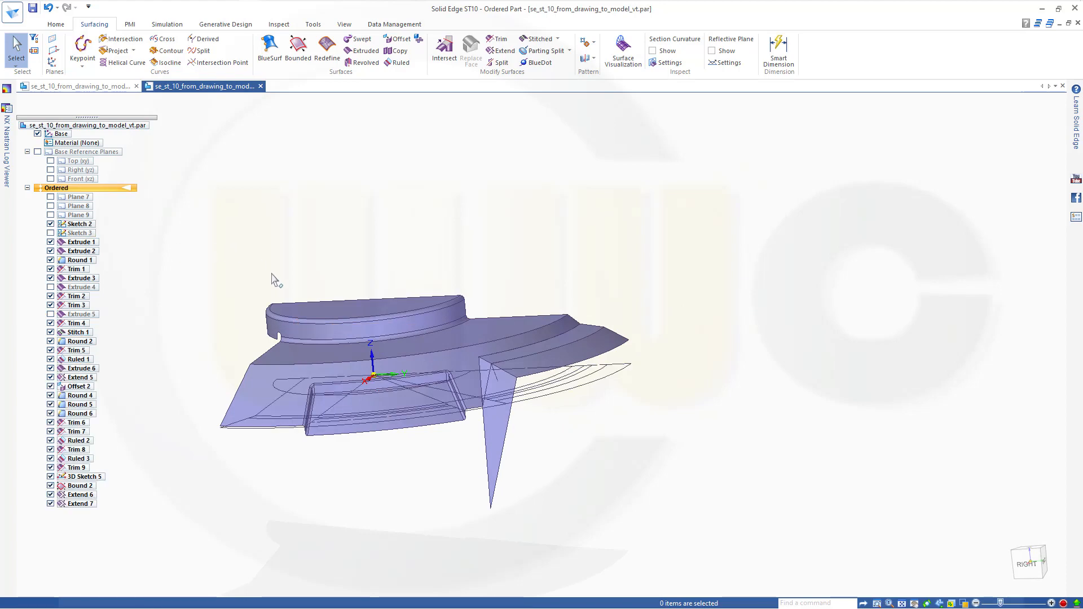
pyautogui.moveTo(273, 281); pyautogui.dragTo(339, 308, button='middle')
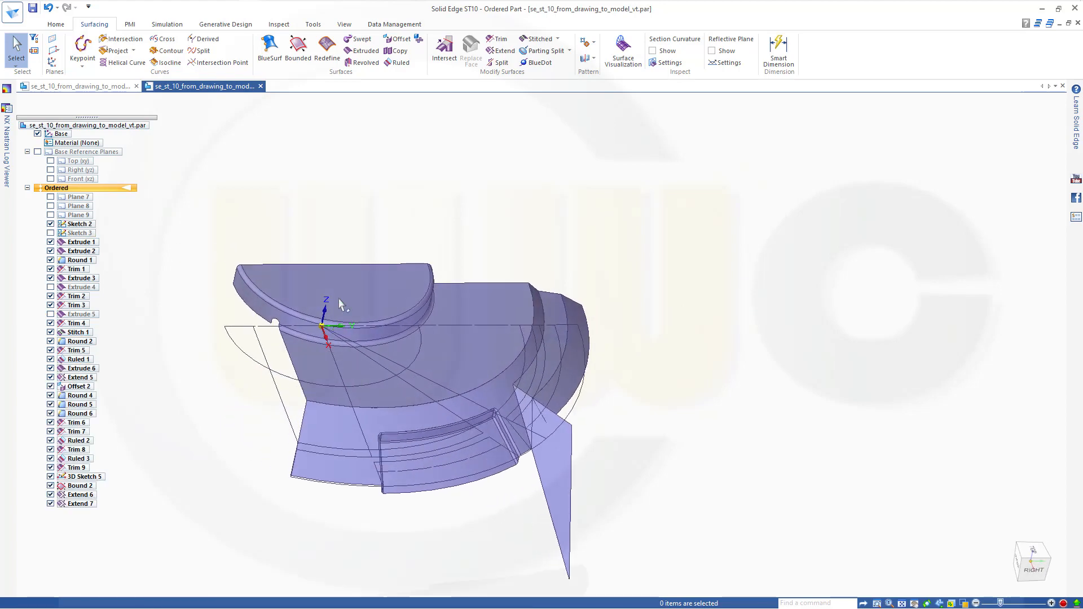
# Step: Trim the extended triangular surface along the outermost arc of Sketch 2, removing the long portion outside the arc
pyautogui.click(498, 39)
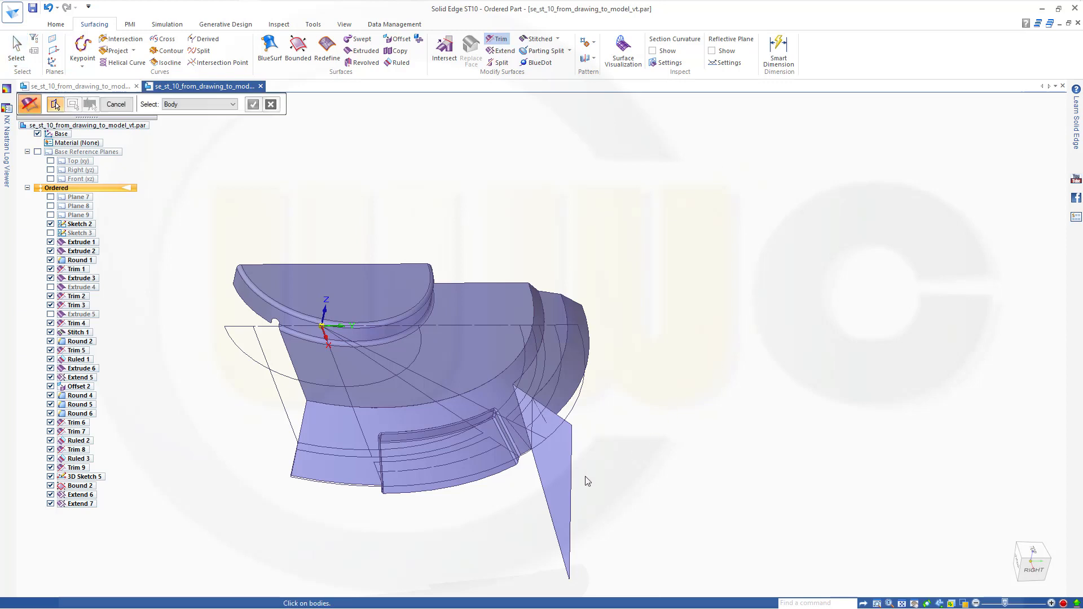
pyautogui.click(561, 479)
pyautogui.rightClick(704, 367)
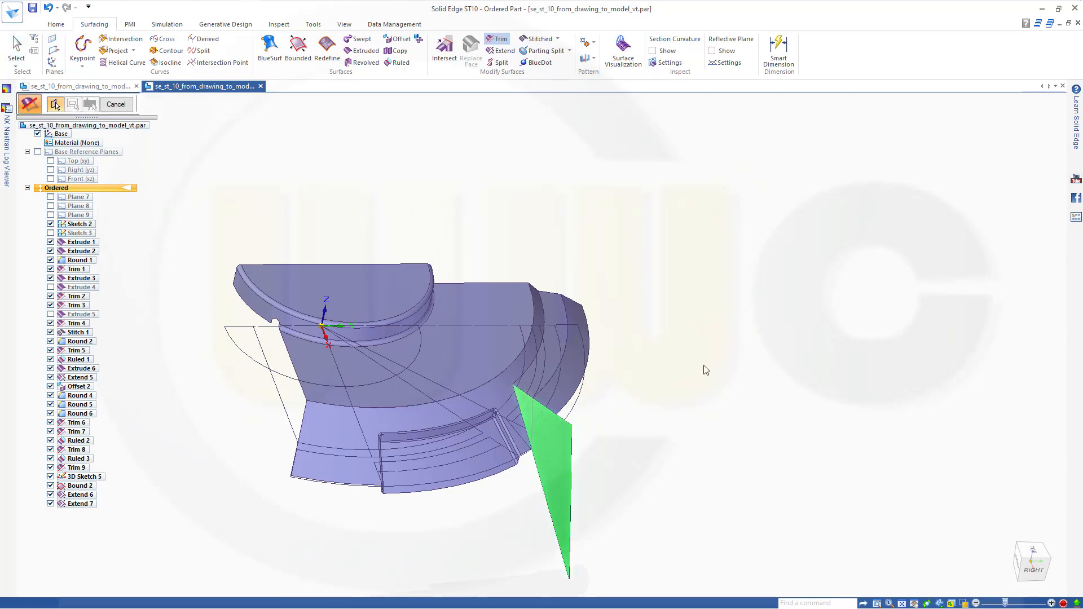
pyautogui.click(575, 415)
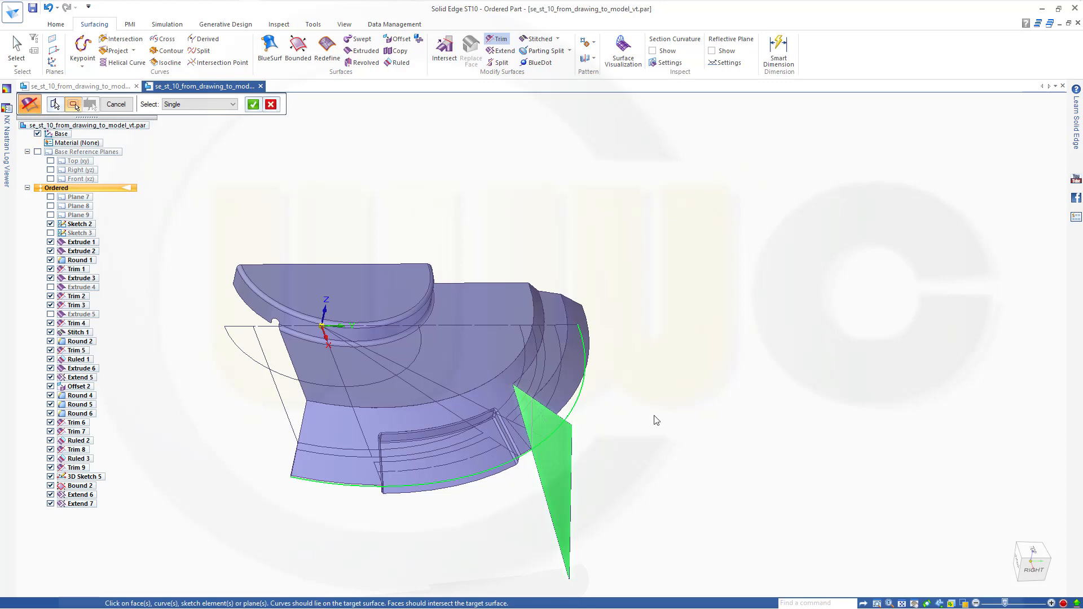
pyautogui.rightClick(649, 412)
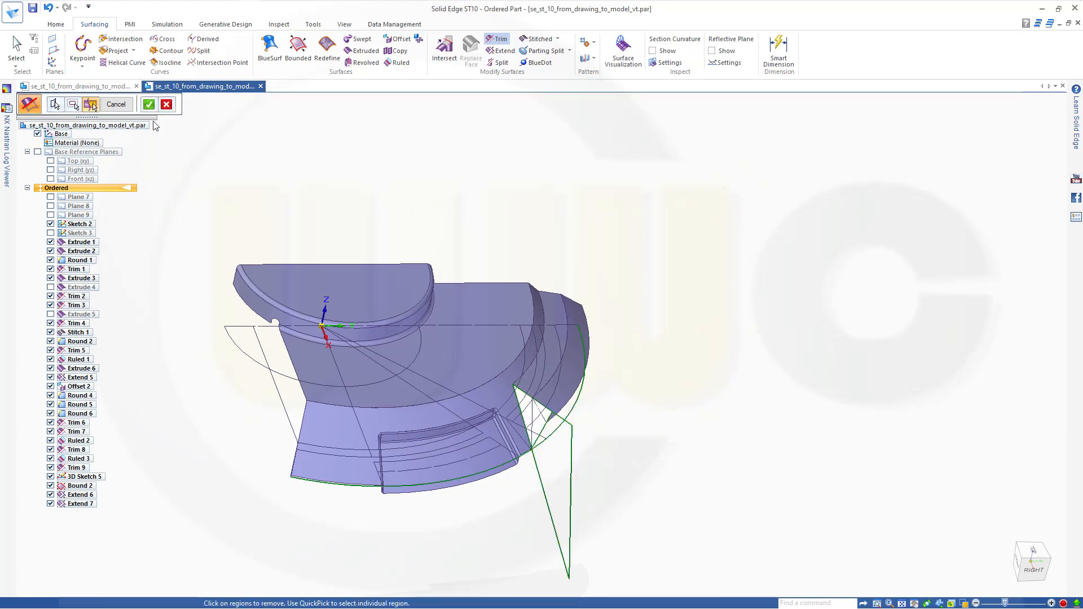
pyautogui.rightClick(339, 161)
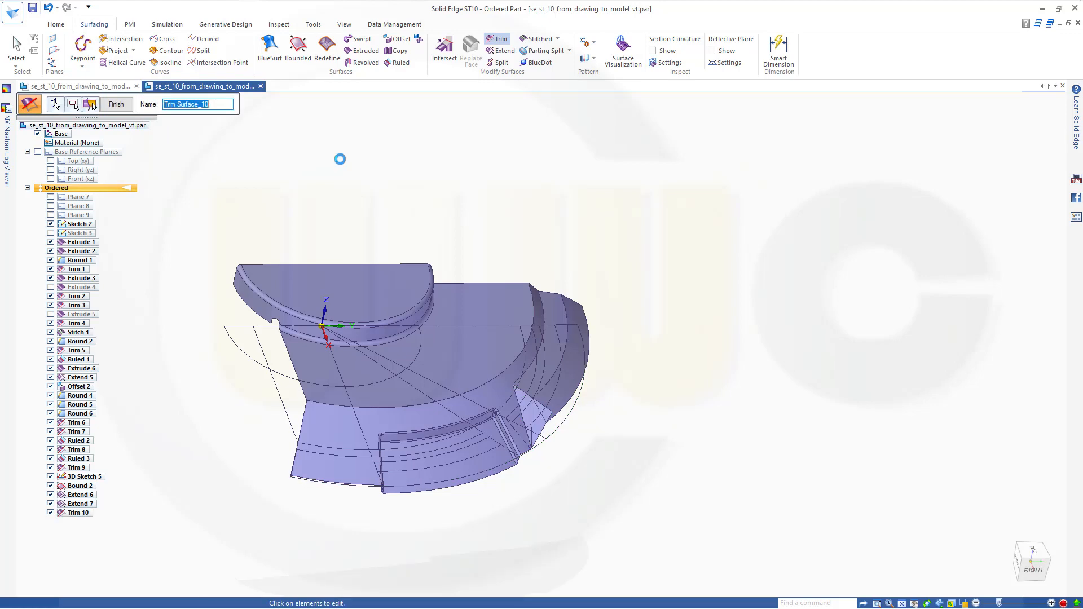
pyautogui.moveTo(340, 185); pyautogui.dragTo(267, 185, button='middle')
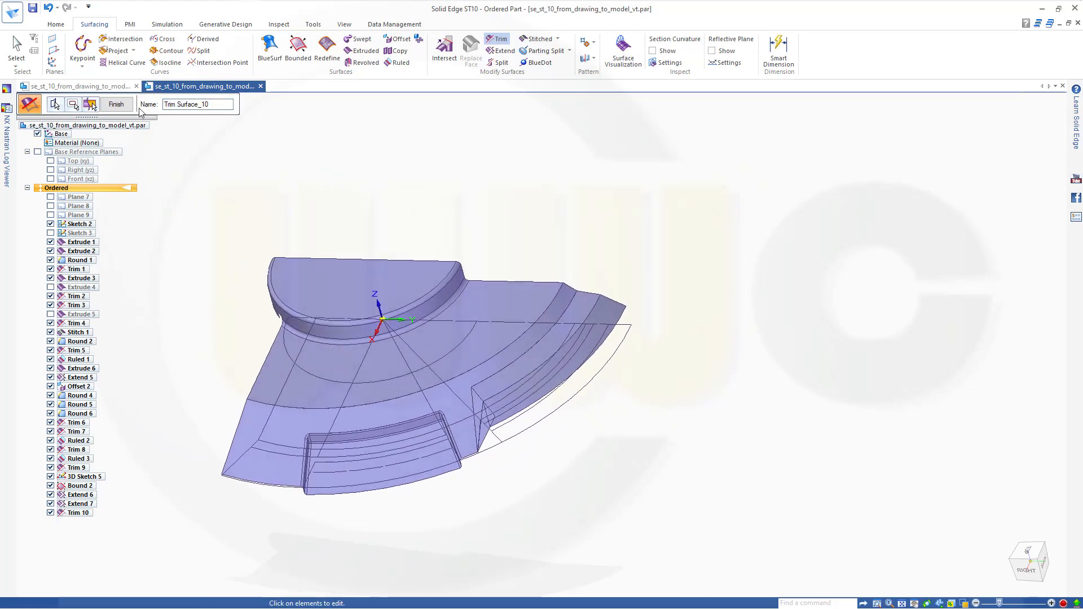
pyautogui.click(120, 104)
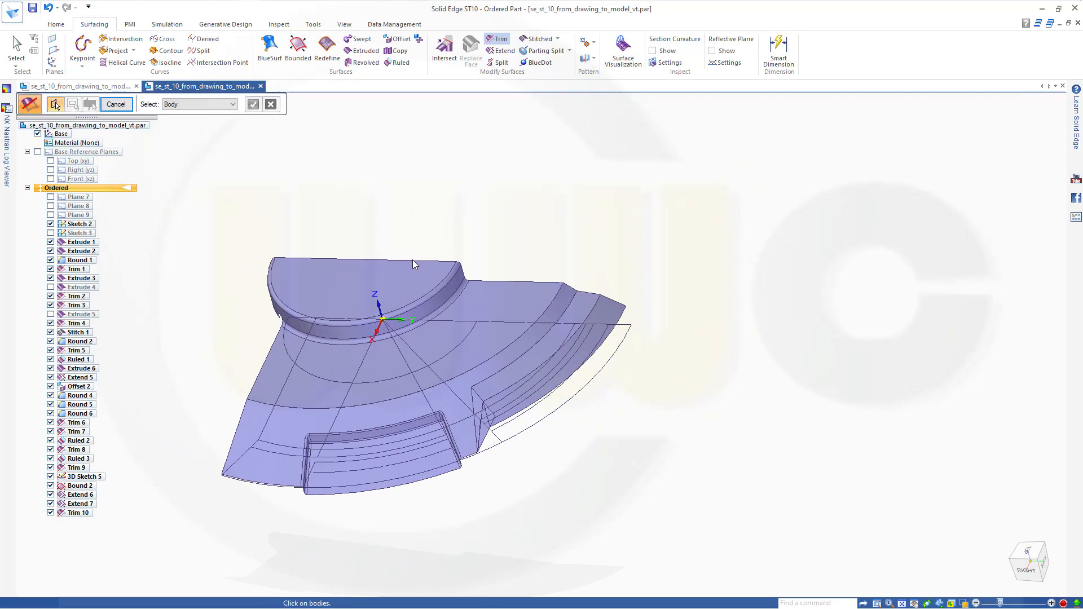
# Step: Trim the extended triangular surface with the outer ruled flange surface, removing the small corner beyond their intersection
pyautogui.scroll(3, 489, 453)
pyautogui.click(471, 414)
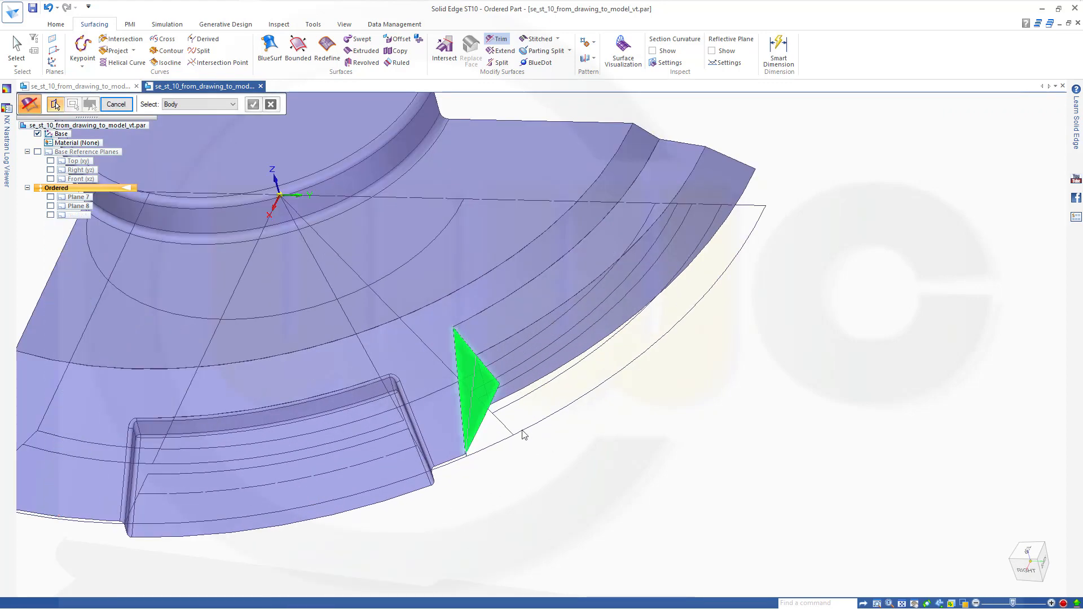
pyautogui.rightClick(700, 378)
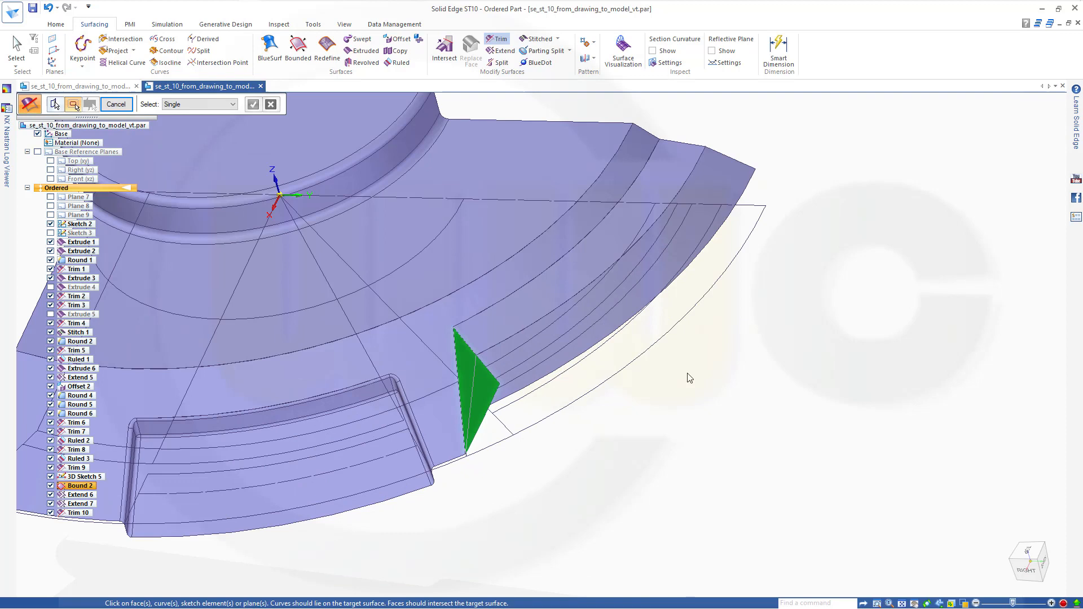
pyautogui.click(592, 334)
pyautogui.rightClick(586, 407)
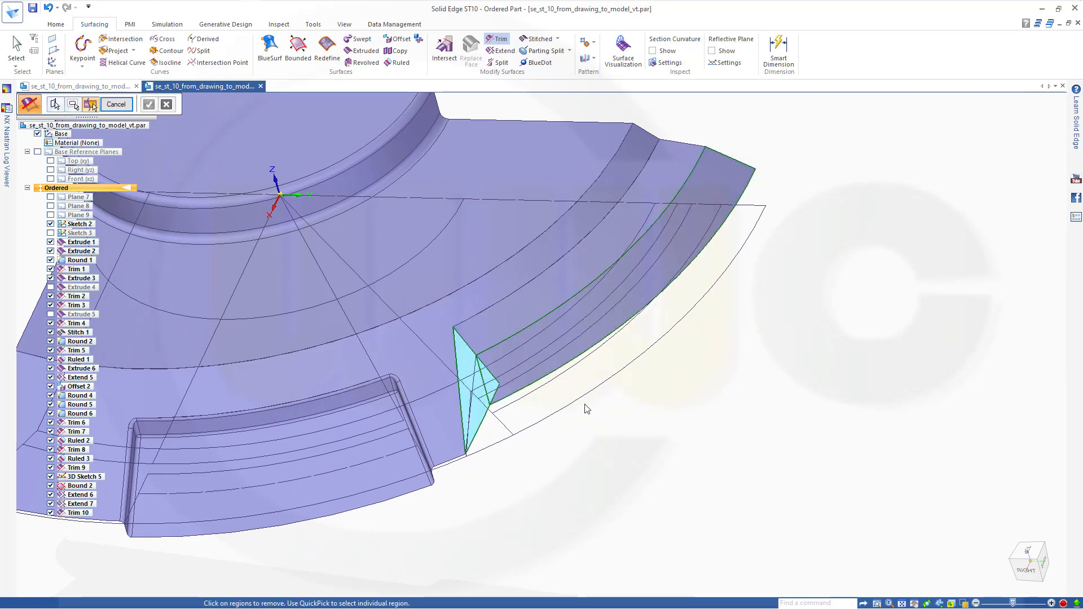
pyautogui.click(493, 380)
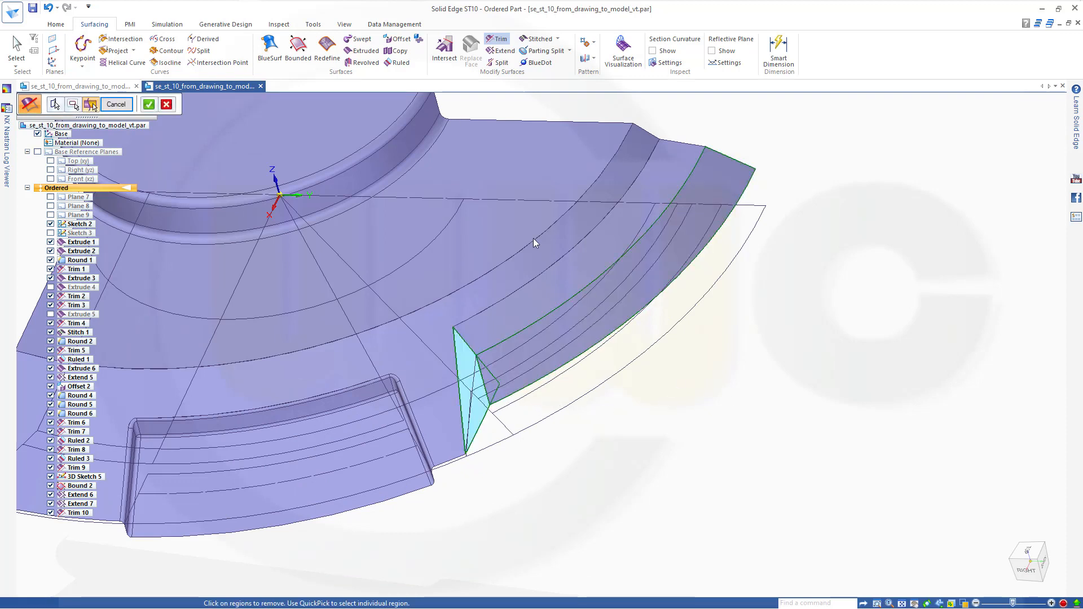
pyautogui.rightClick(814, 281)
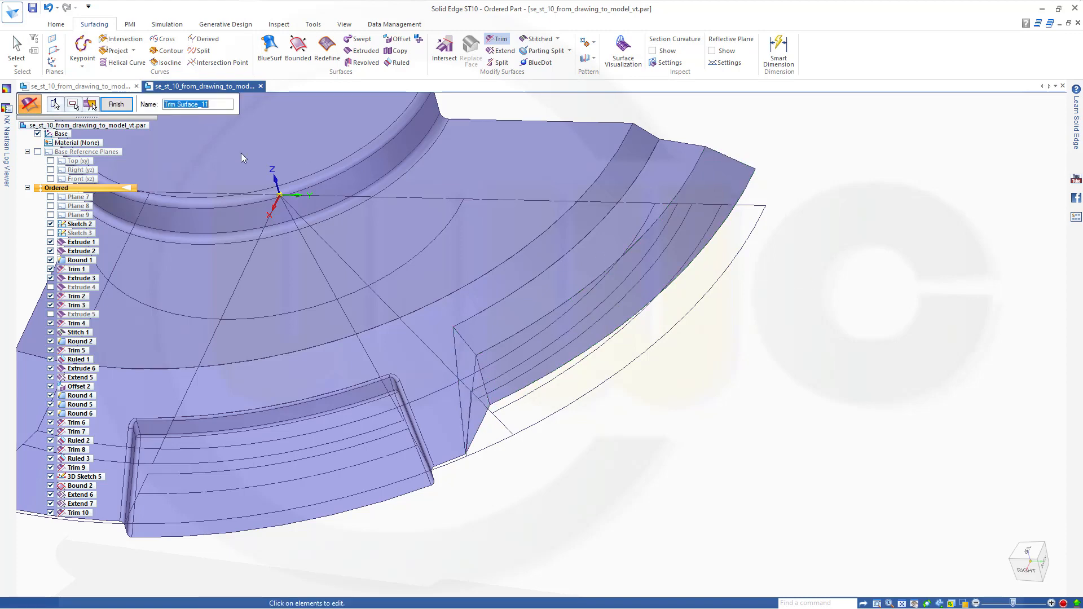
pyautogui.click(116, 104)
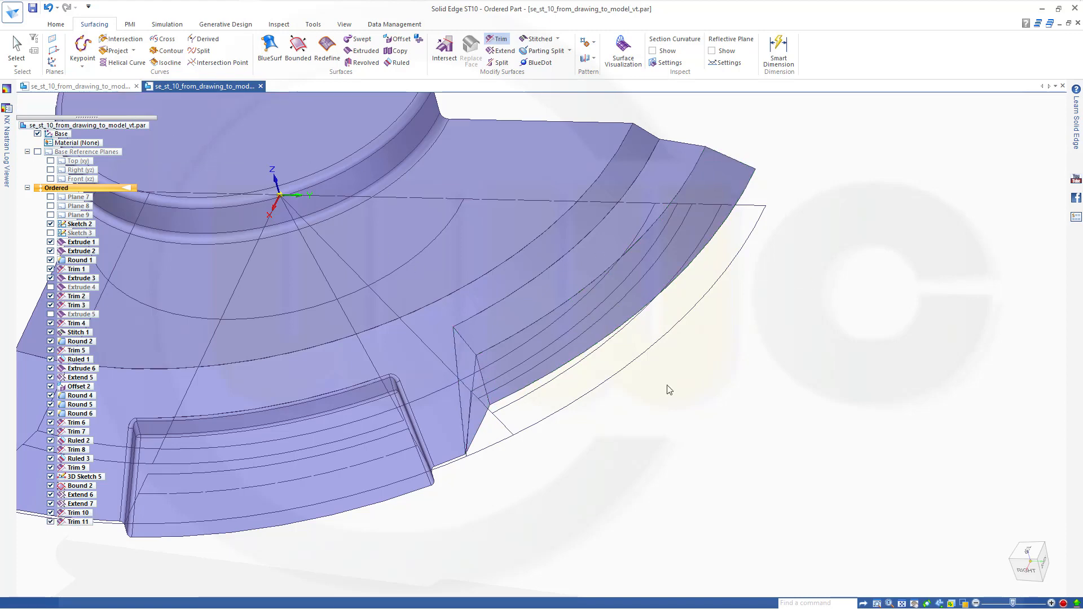
# Step: Hide Sketch 2 so only the surfaces show
pyautogui.moveTo(670, 390); pyautogui.dragTo(918, 404, button='middle')
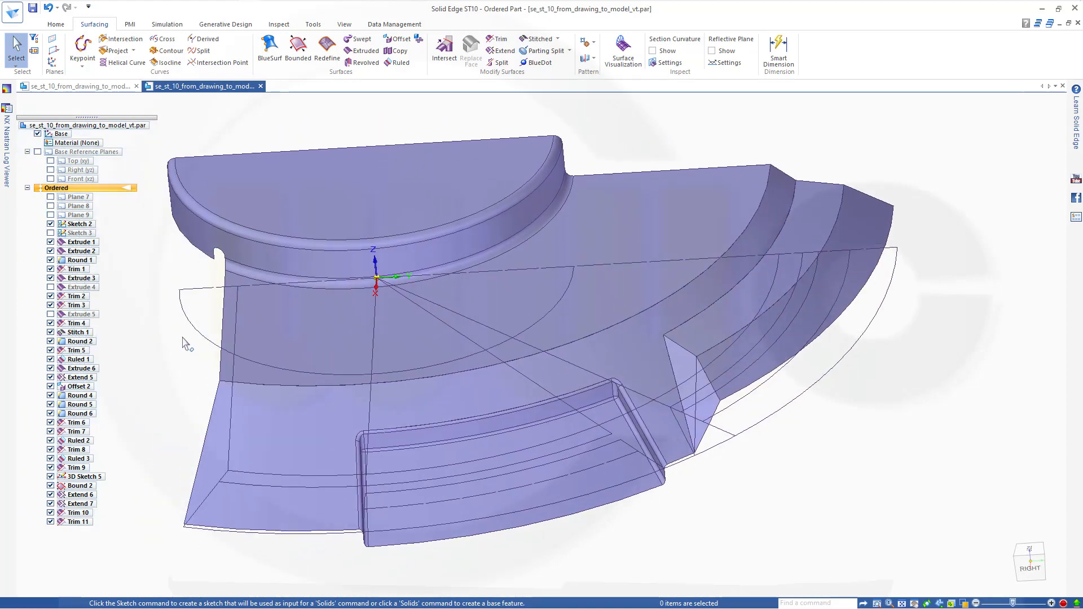
pyautogui.click(50, 224)
pyautogui.moveTo(890, 324); pyautogui.dragTo(878, 305, button='middle')
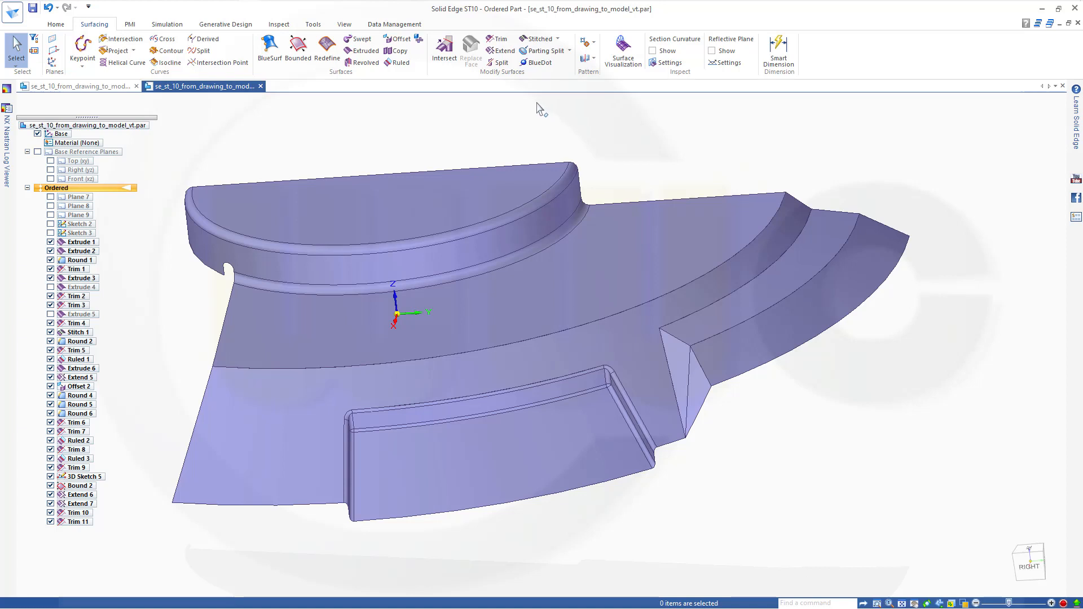
# Step: Stitch the two ruled flange surfaces and the triangular surface together with a 1,00e-03 mm tolerance and healing off
pyautogui.click(536, 38)
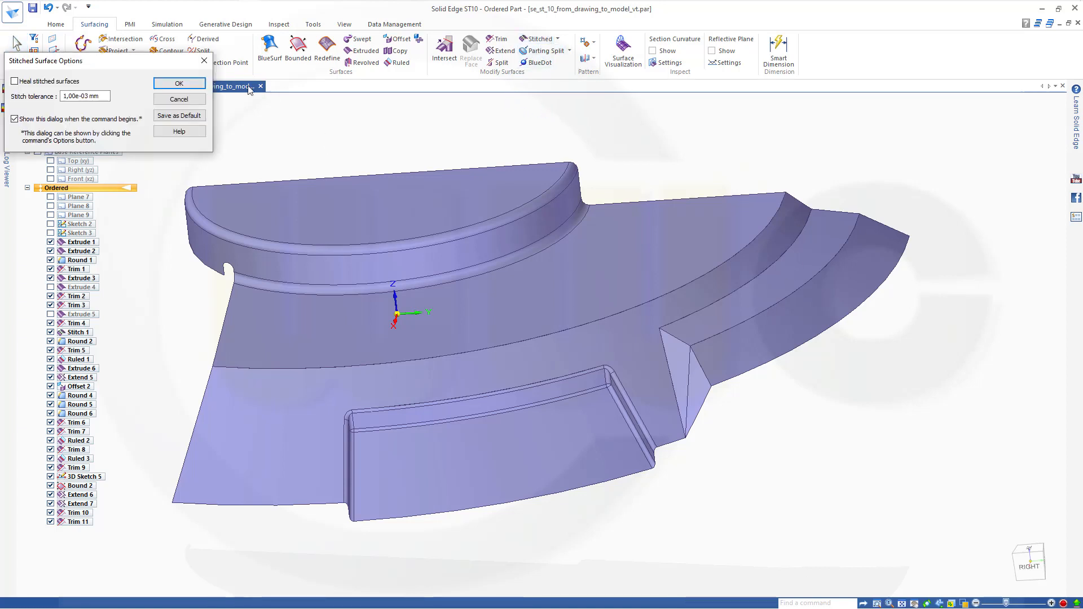
pyautogui.click(179, 83)
pyautogui.click(754, 350)
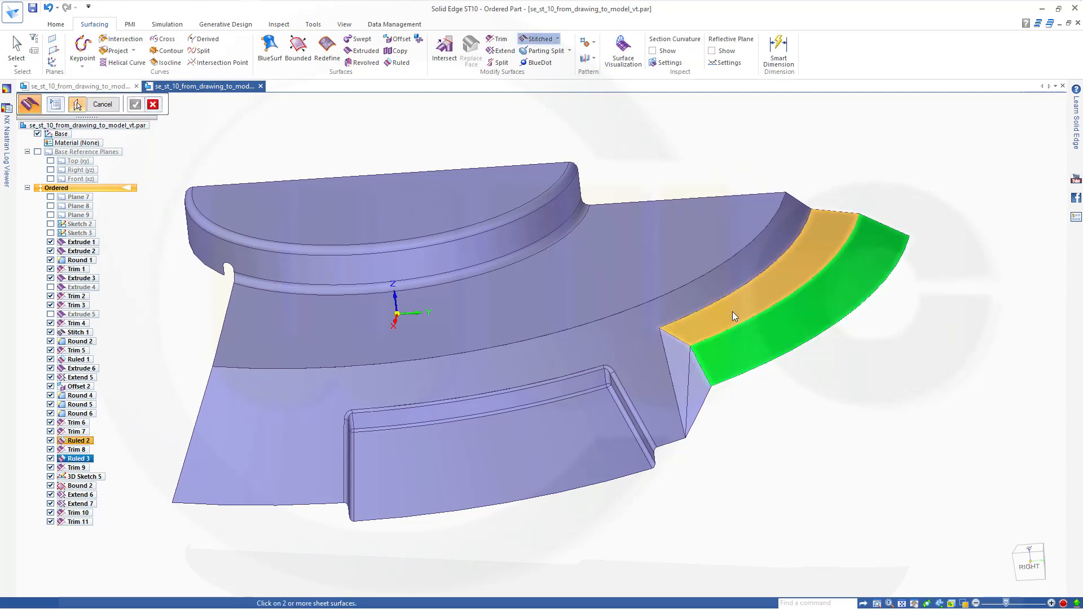
pyautogui.click(732, 311)
pyautogui.click(677, 365)
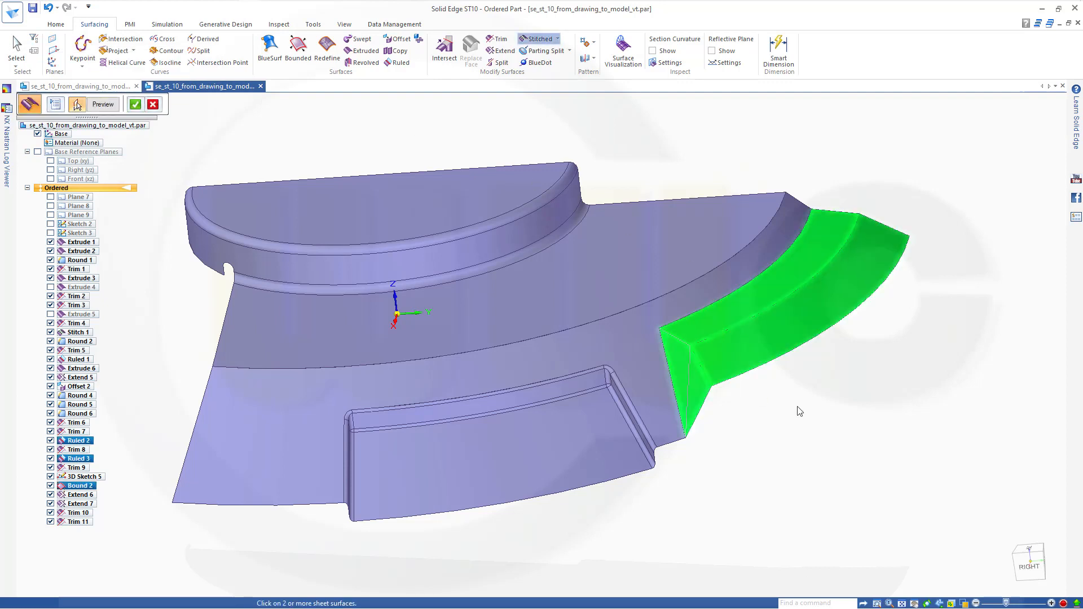
pyautogui.click(135, 104)
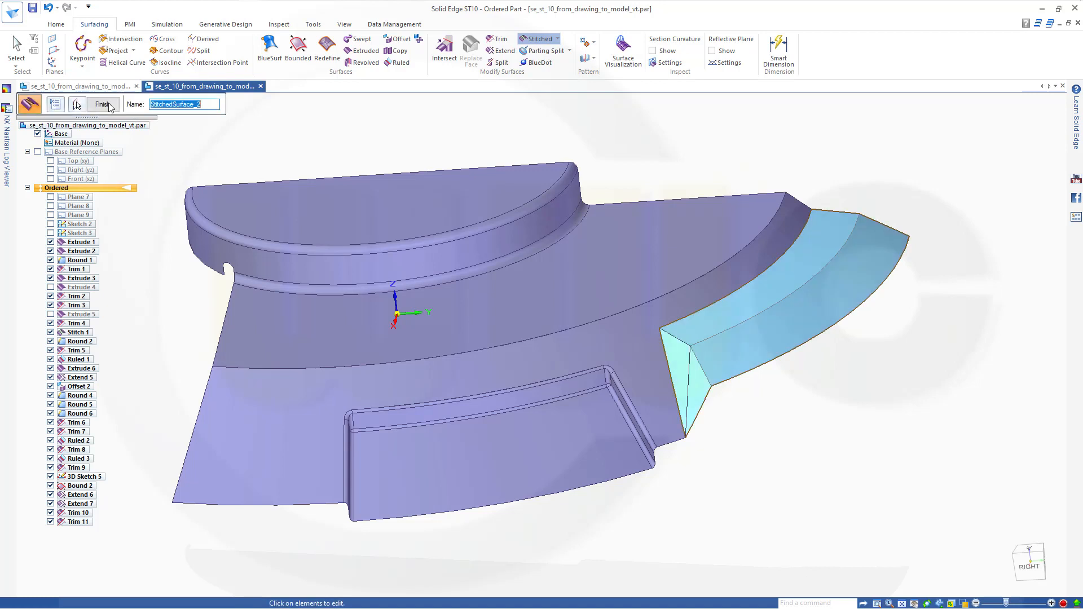
pyautogui.click(110, 107)
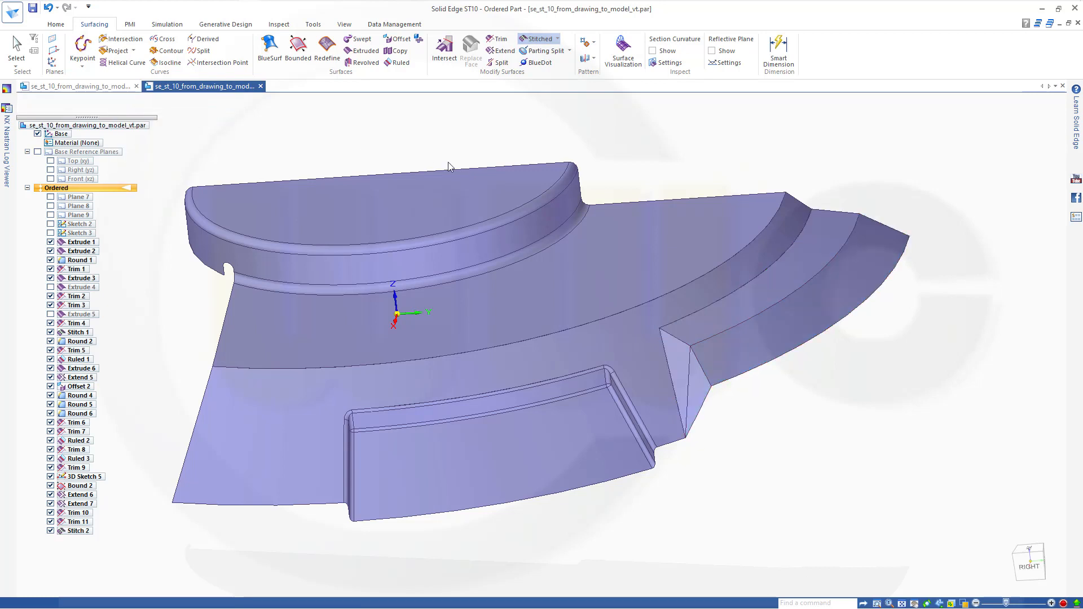
# Step: Round the curved edge between the two ruled flange surfaces with a 1 mm radius
pyautogui.click(56, 24)
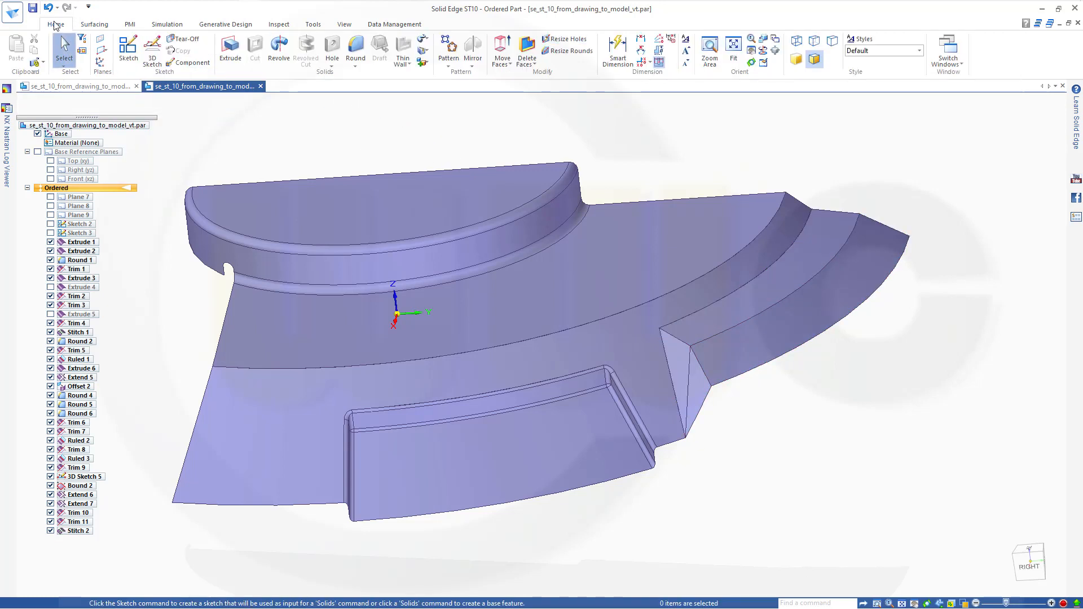
pyautogui.click(356, 50)
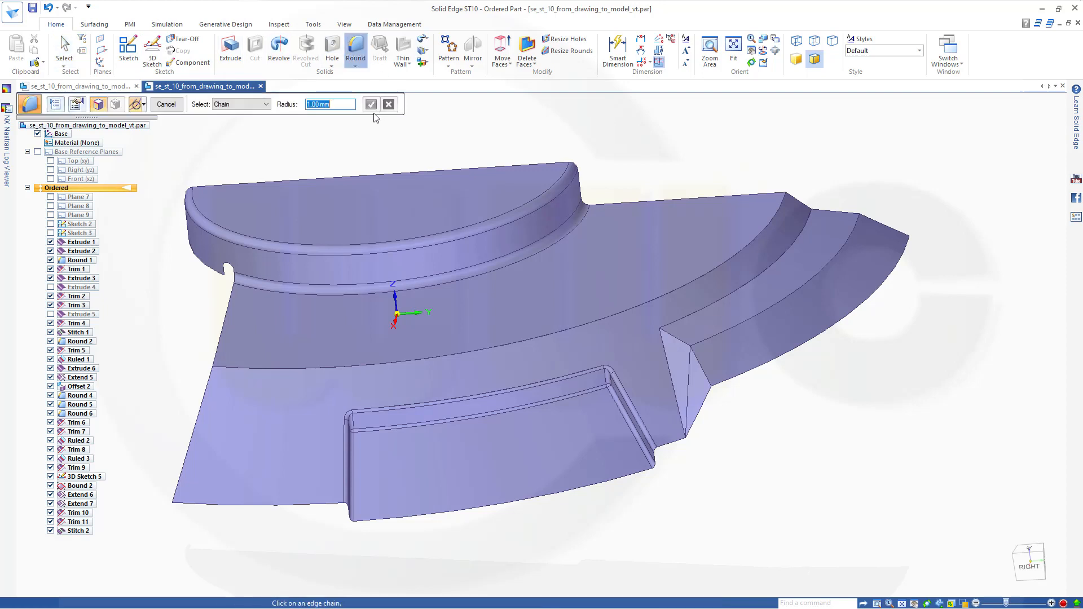
pyautogui.click(716, 334)
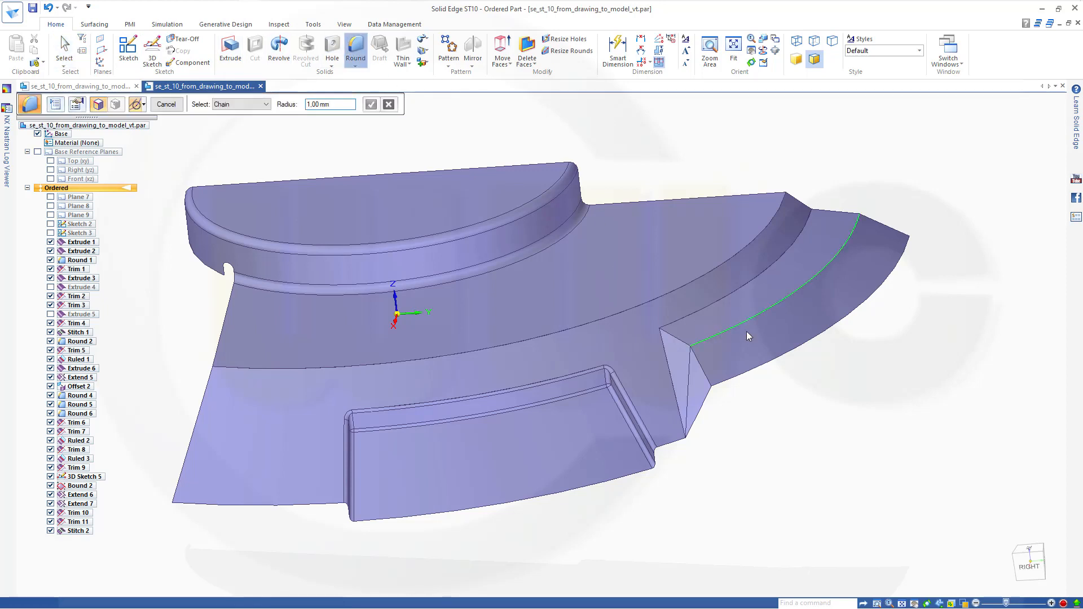
pyautogui.press('Return')
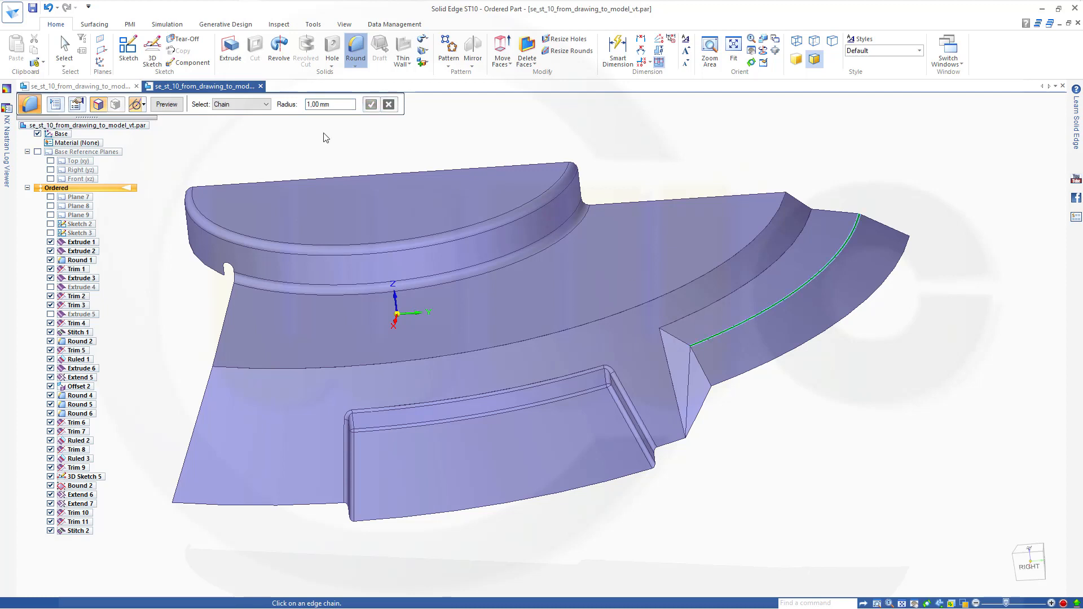
pyautogui.click(167, 105)
pyautogui.click(167, 104)
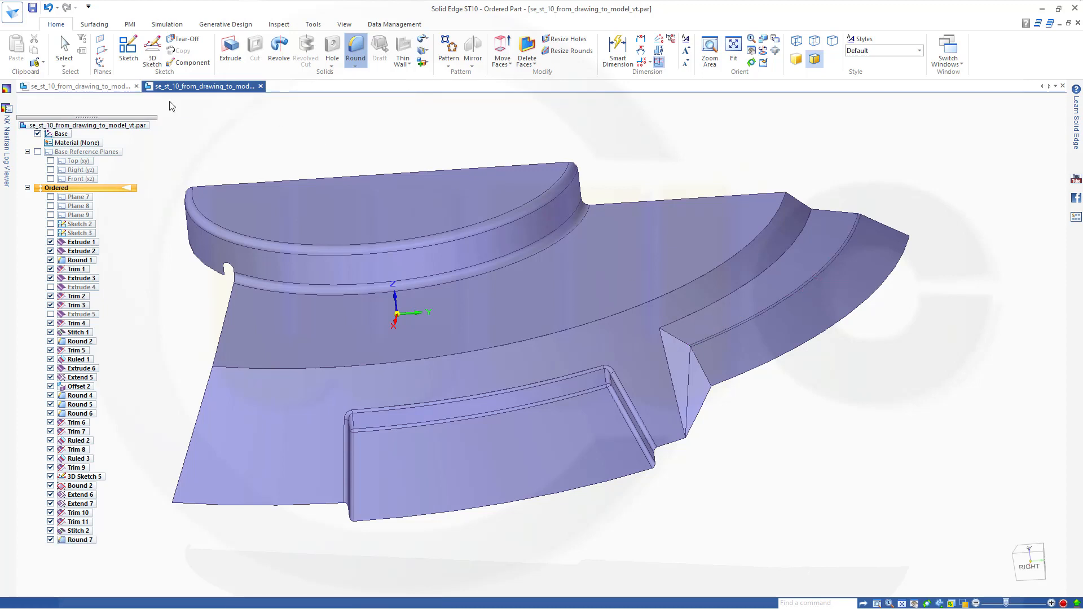
# Step: Round the edges where the triangular surface meets the two flange surfaces with a 1 mm radius
pyautogui.click(705, 380)
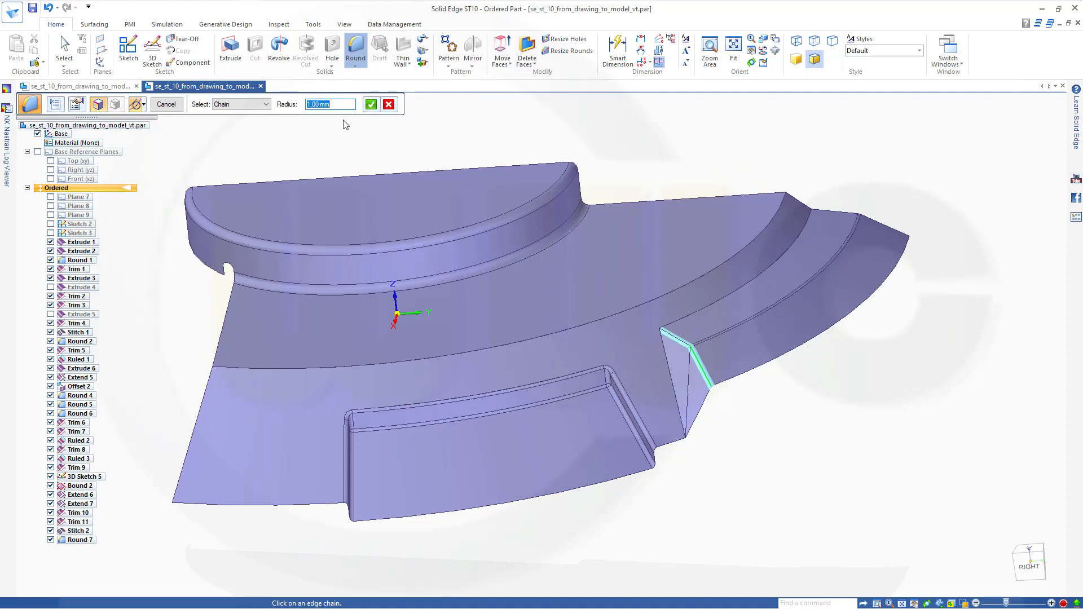
pyautogui.click(372, 105)
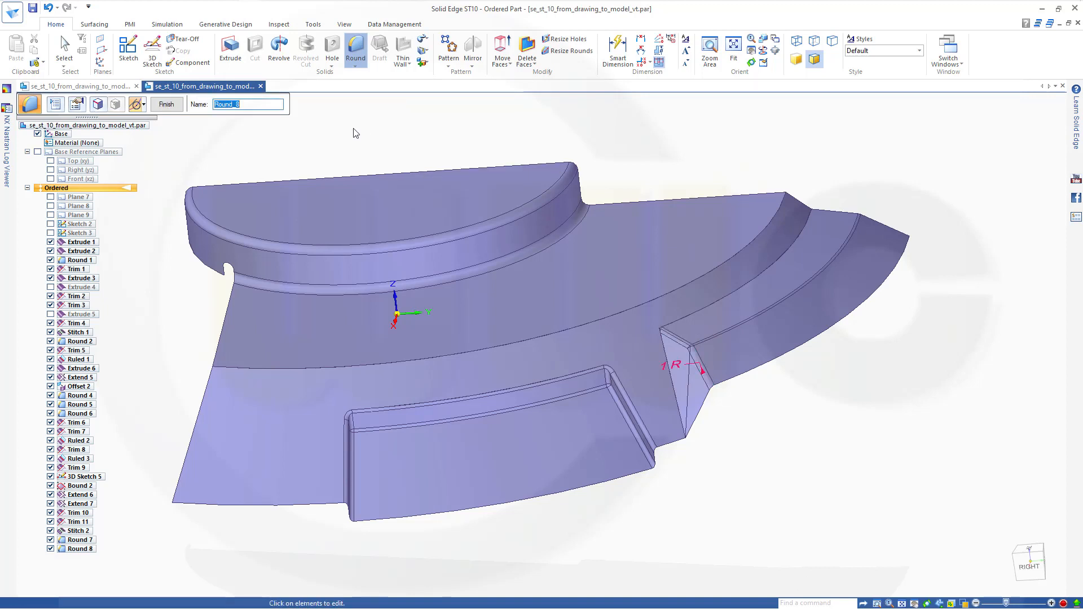
pyautogui.click(166, 104)
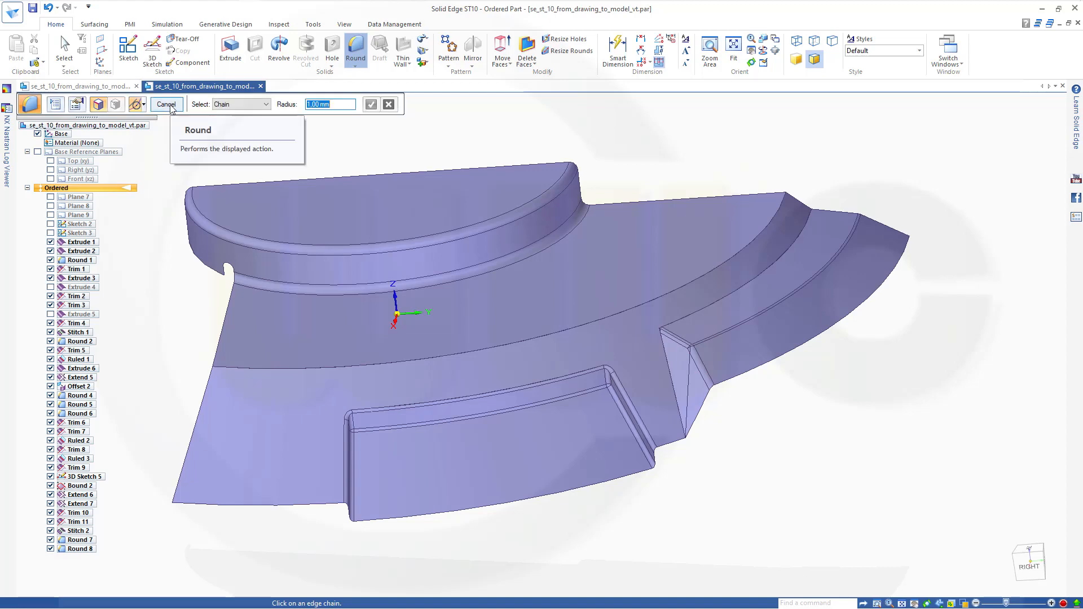
pyautogui.press('Escape')
pyautogui.scroll(-2, 486, 218)
pyautogui.scroll(3, 522, 240)
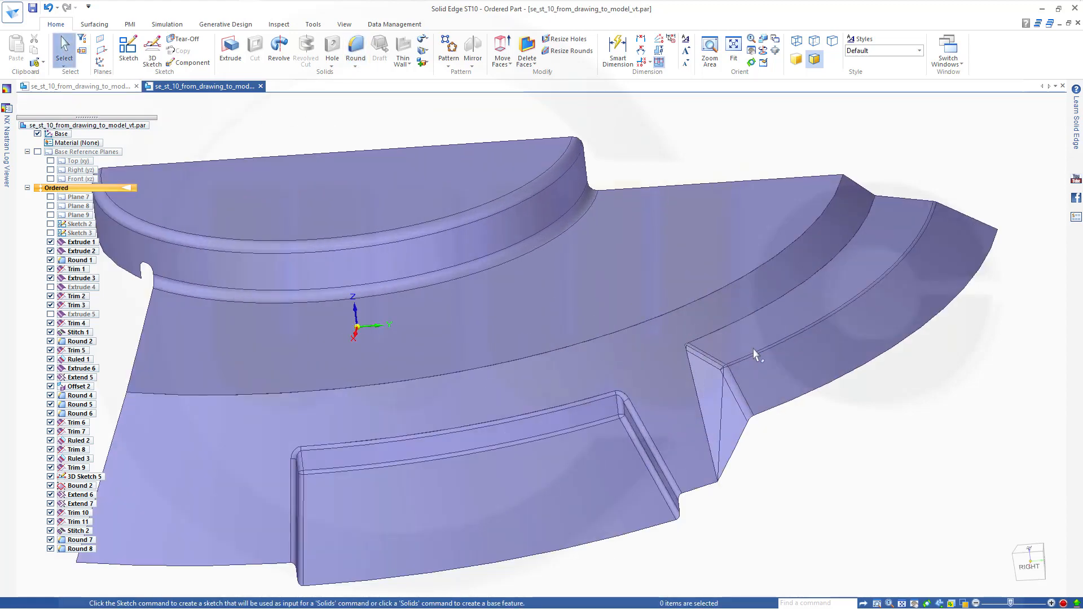
# Step: Set up a tangent continuous surface blend of 1 mm radius between the main conical surface and the stitched flange
pyautogui.click(356, 51)
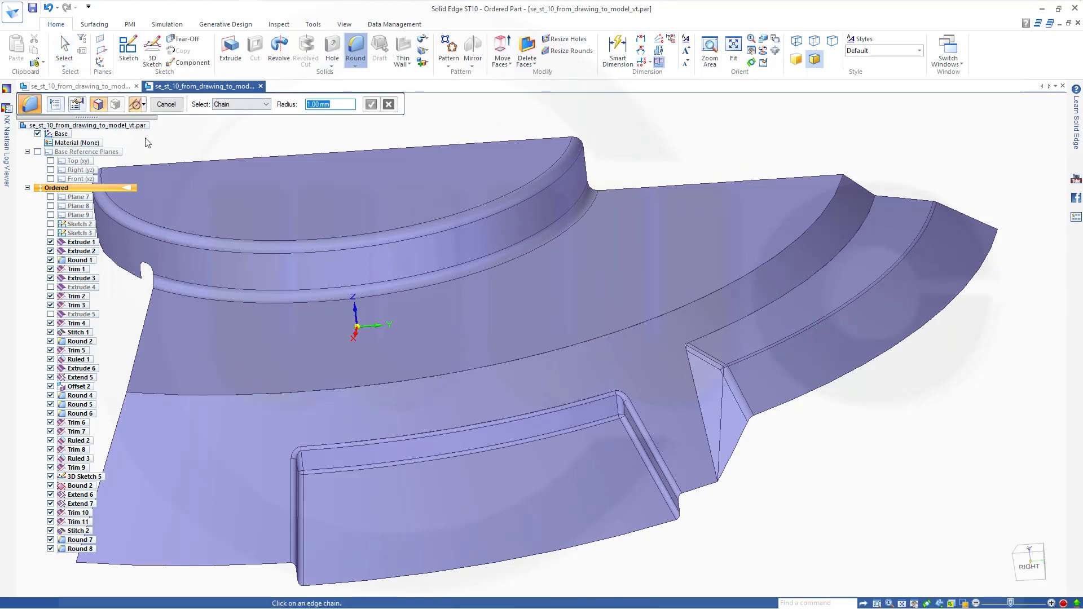
pyautogui.click(56, 104)
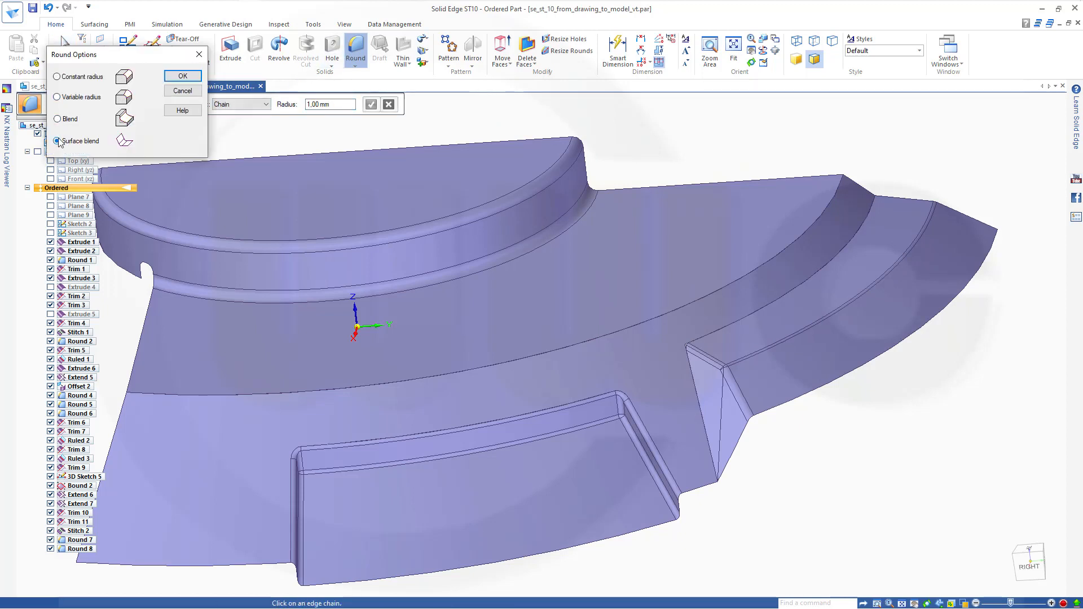
pyautogui.click(173, 78)
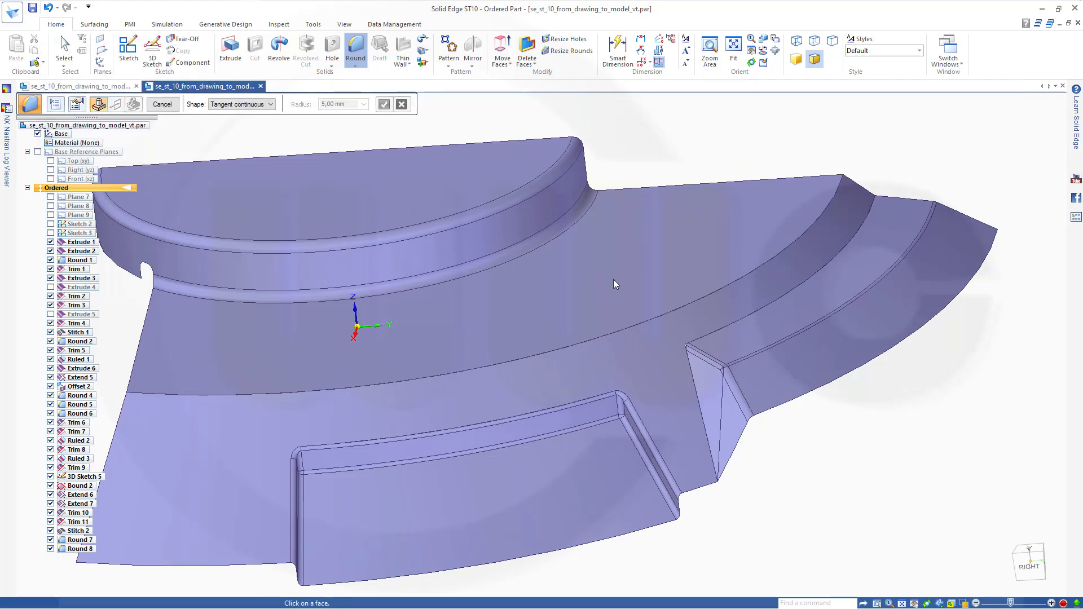
pyautogui.click(656, 351)
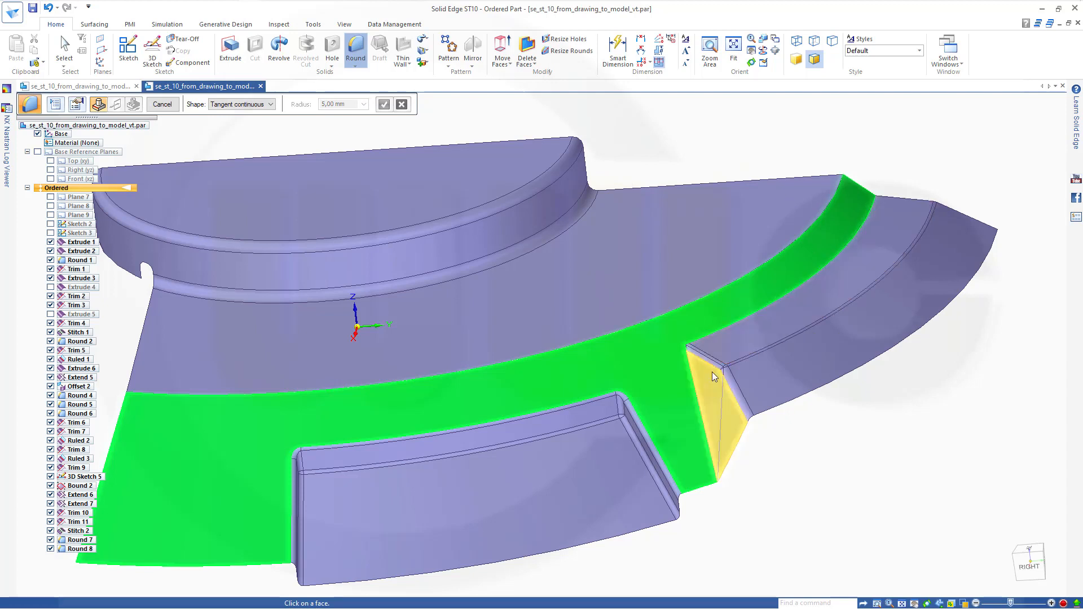
pyautogui.click(782, 319)
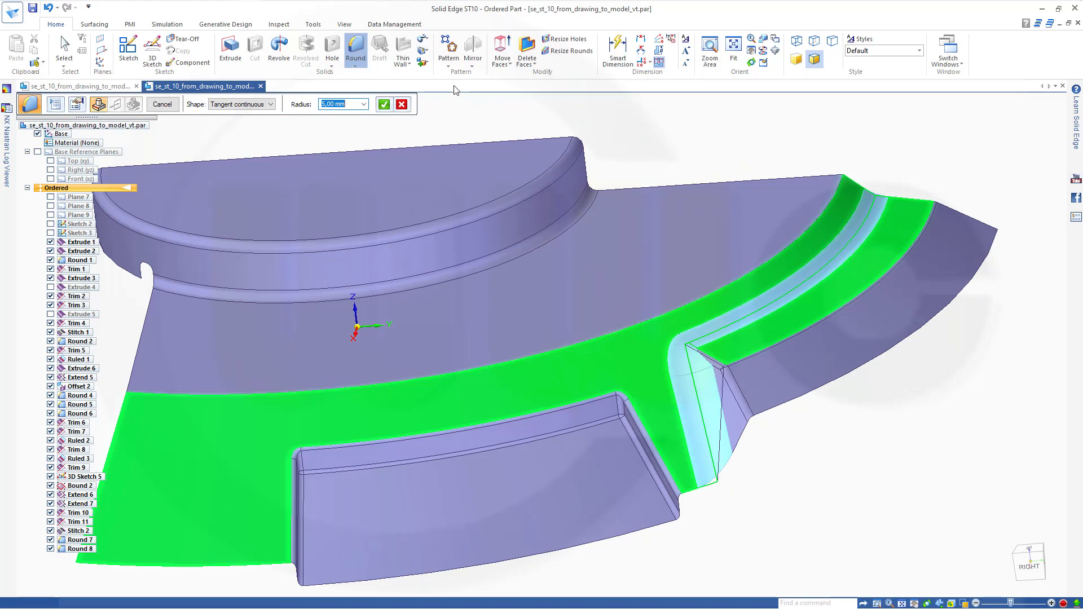
pyautogui.press('Return')
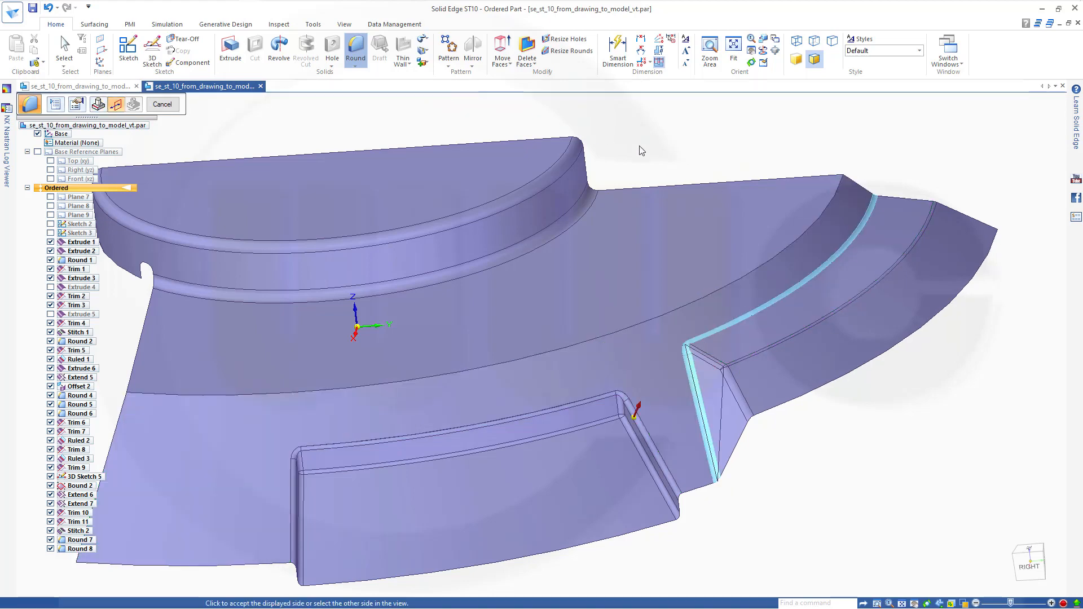
# Step: Accept the displayed side for the 1 mm surface blend and finish the round
pyautogui.scroll(1, 673, 152)
pyautogui.scroll(-2, 748, 160)
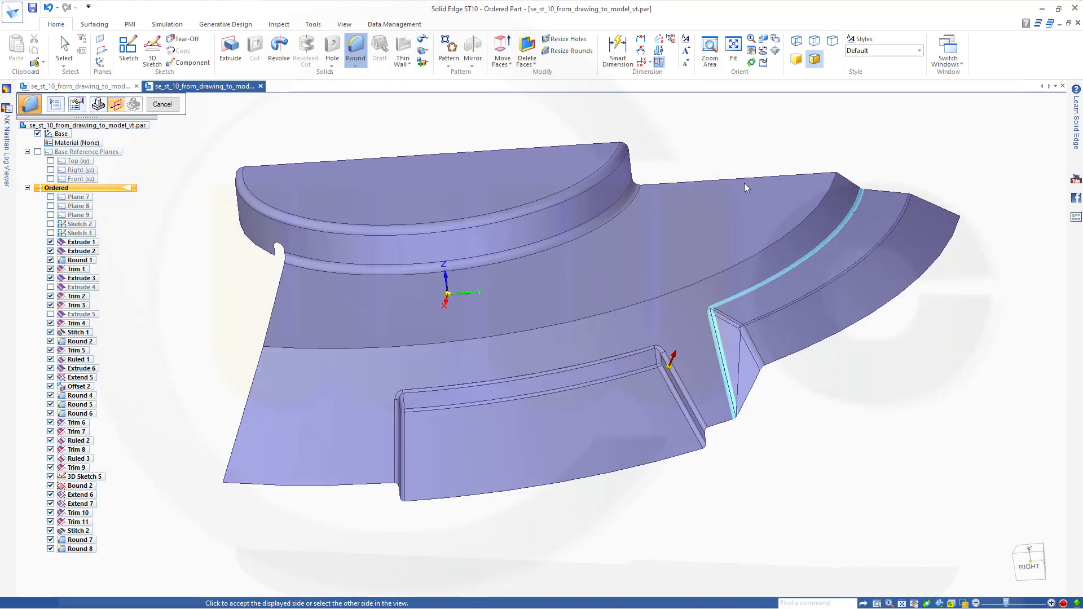
pyautogui.scroll(-1, 743, 181)
pyautogui.moveTo(849, 403); pyautogui.dragTo(919, 370, button='middle')
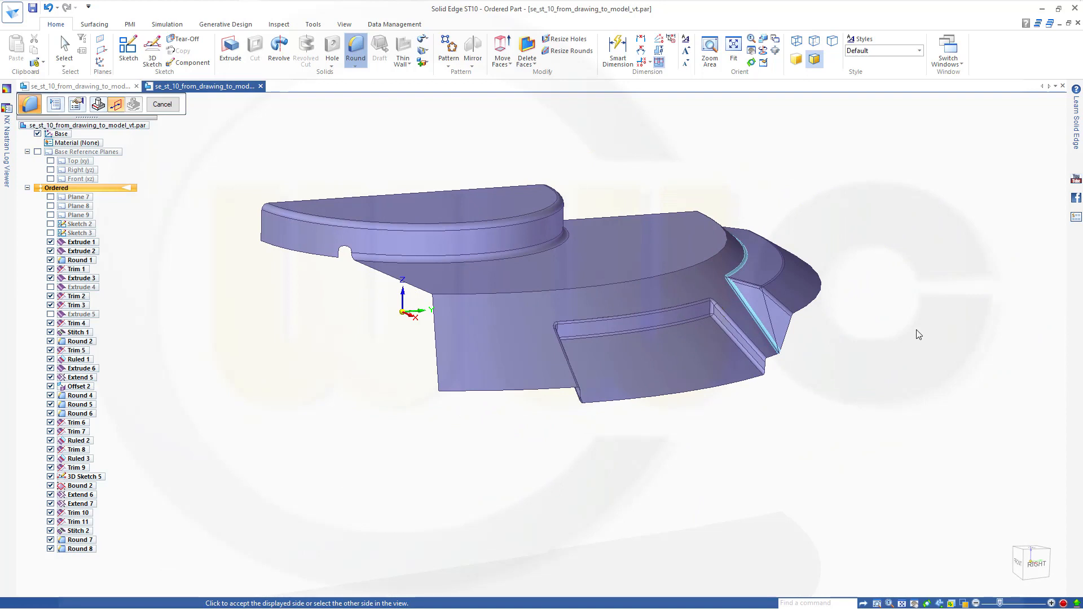
pyautogui.click(858, 195)
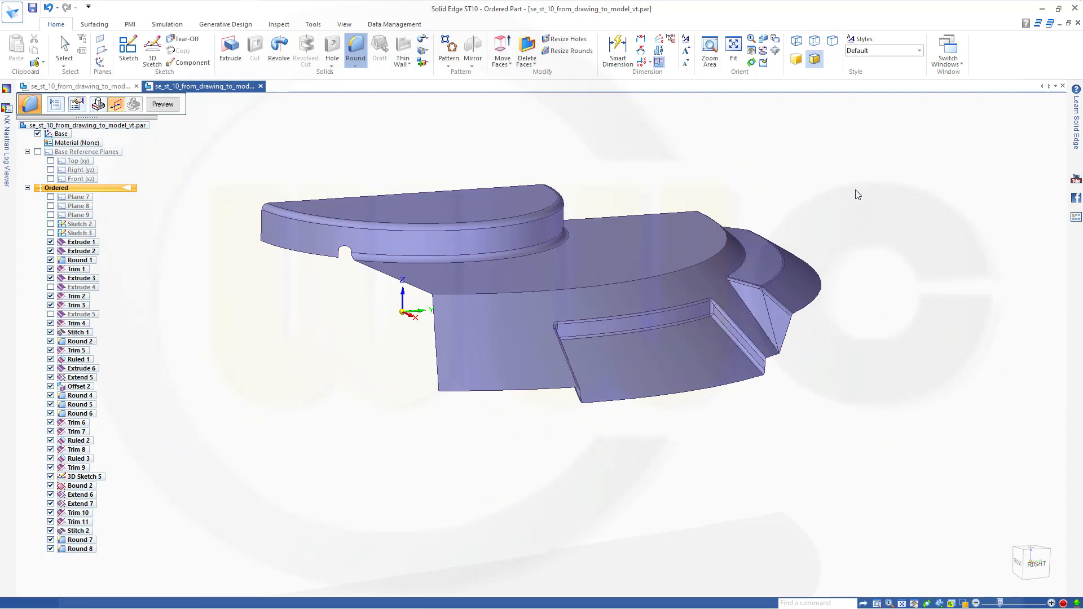
pyautogui.click(164, 105)
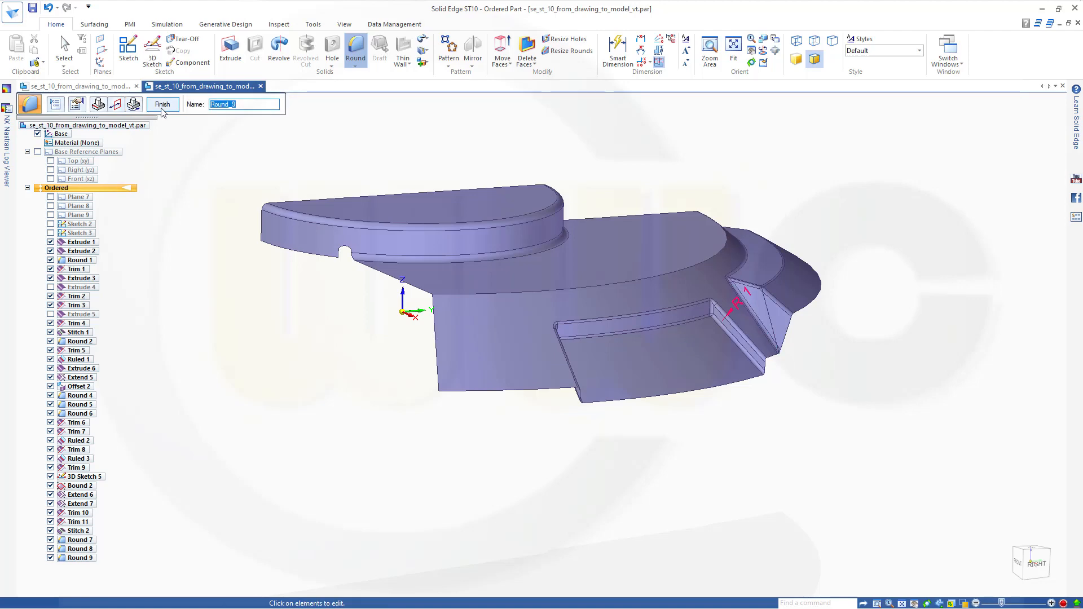
pyautogui.click(162, 105)
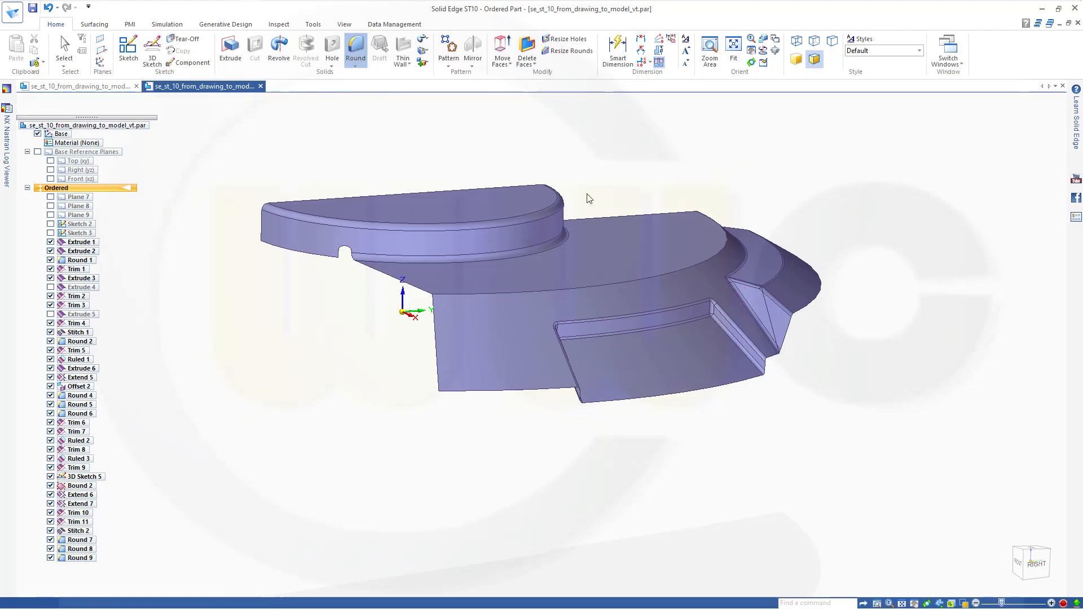
pyautogui.press('Escape')
pyautogui.moveTo(587, 197); pyautogui.dragTo(544, 135, button='middle')
pyautogui.scroll(-1, 546, 135)
pyautogui.scroll(2, 545, 135)
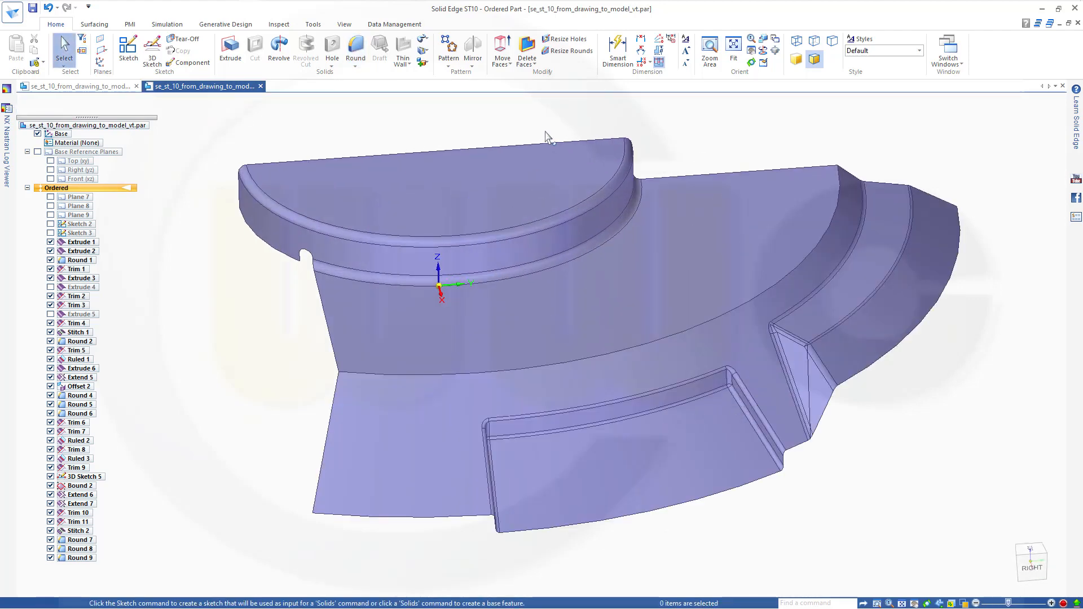
pyautogui.click(94, 25)
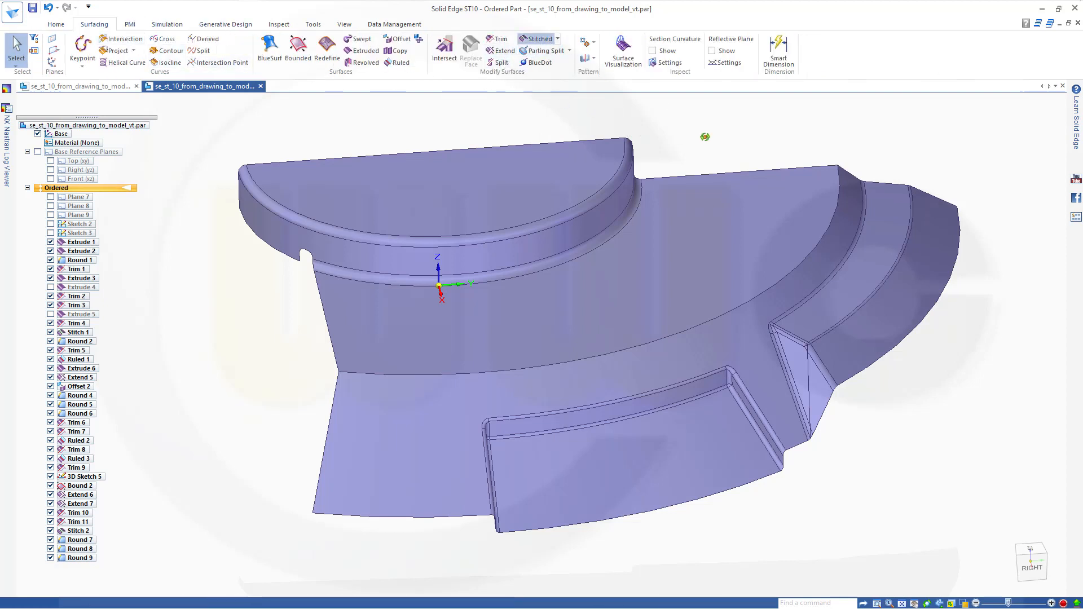
# Step: Stitch the upper main surface and the outer sloped surface with its flanges into one surface
pyautogui.click(536, 38)
pyautogui.press('Return')
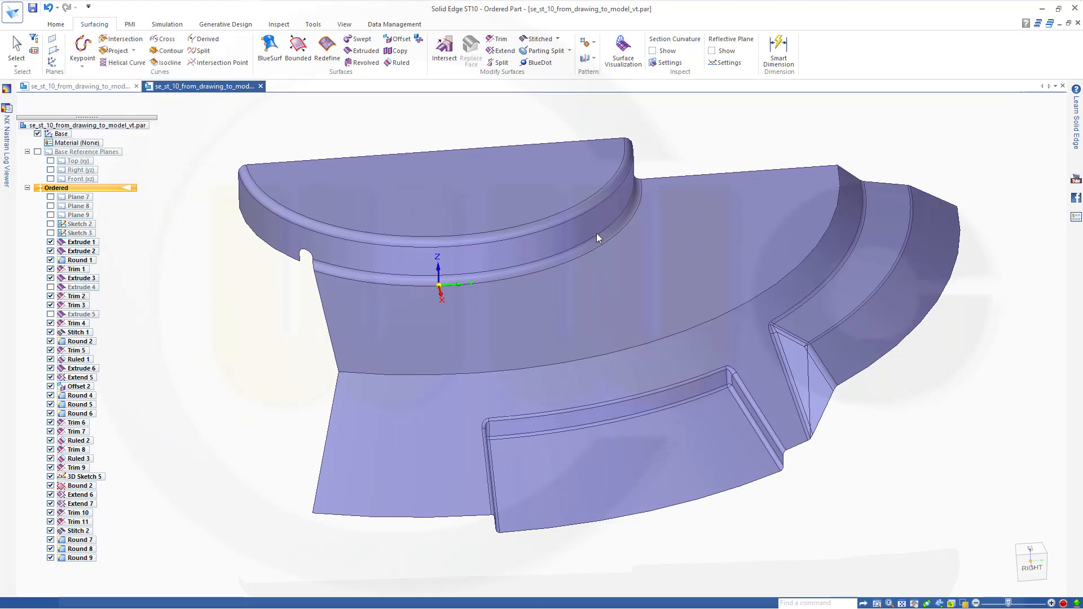
pyautogui.click(651, 282)
pyautogui.click(727, 341)
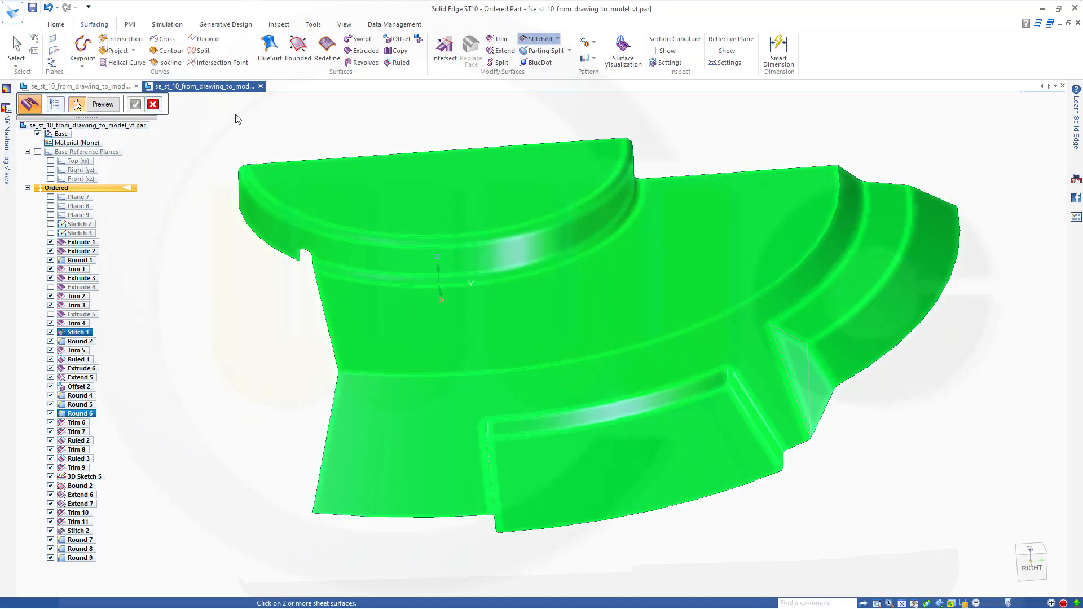
pyautogui.click(103, 104)
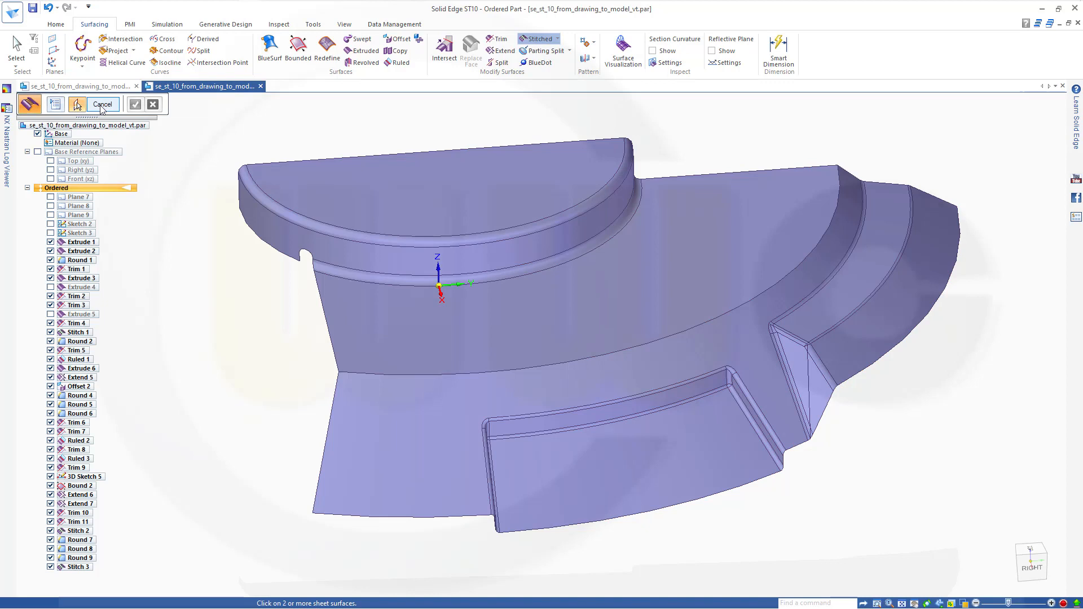
pyautogui.click(103, 105)
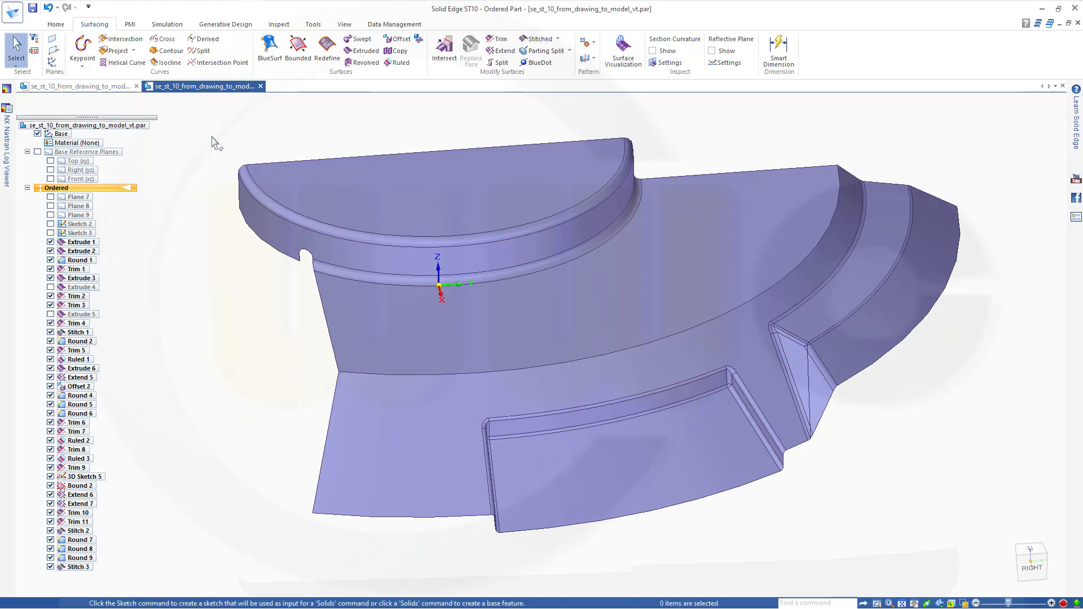
# Step: Round the long curved edge between the upper main surface and the outer sloped surface with a 5.5 mm radius
pyautogui.click(57, 25)
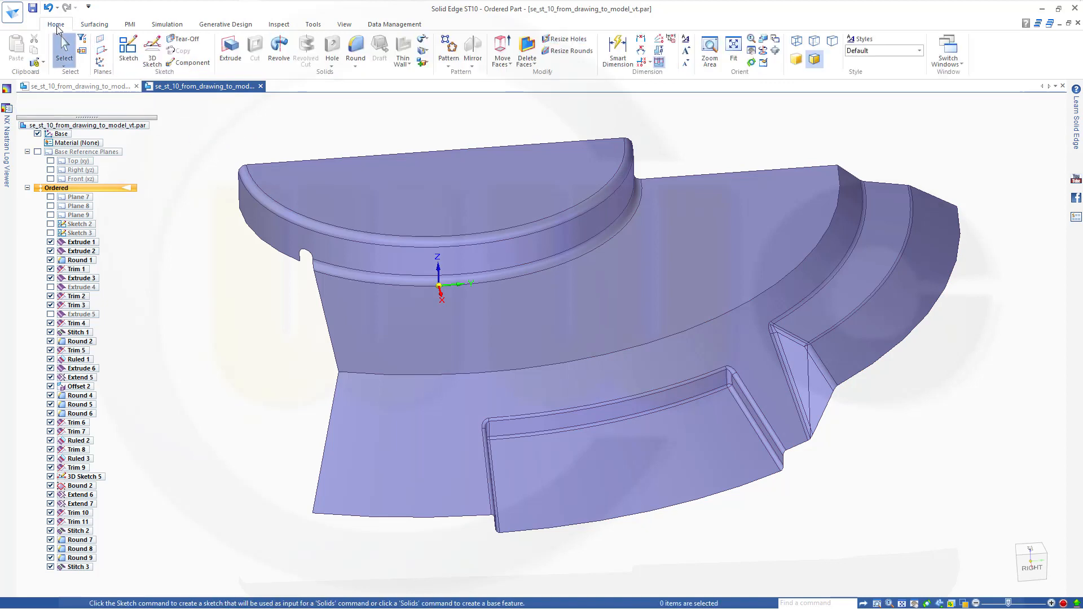
pyautogui.click(355, 49)
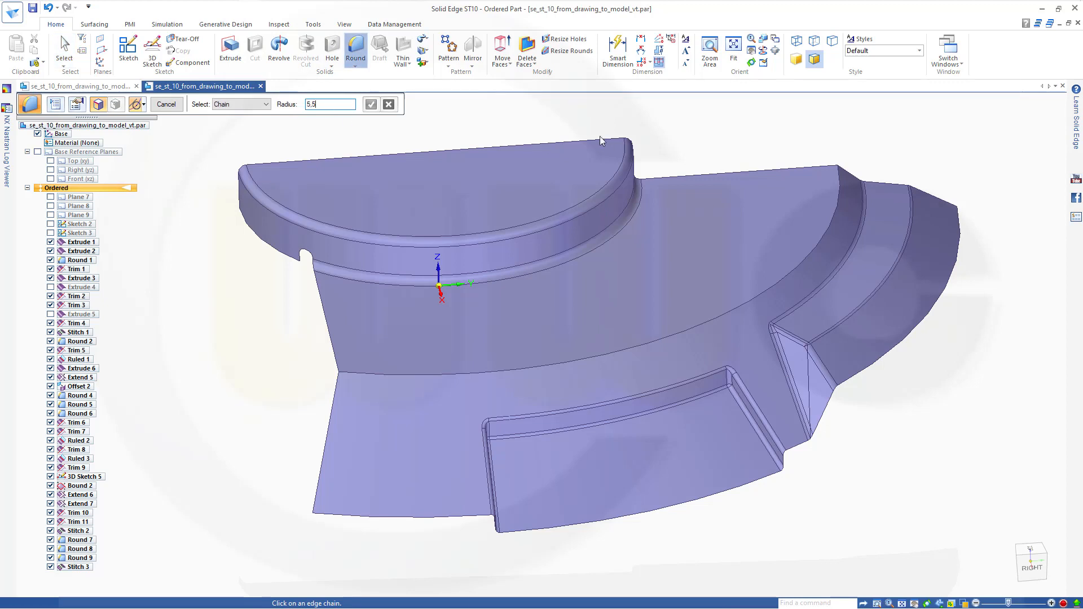
pyautogui.click(728, 310)
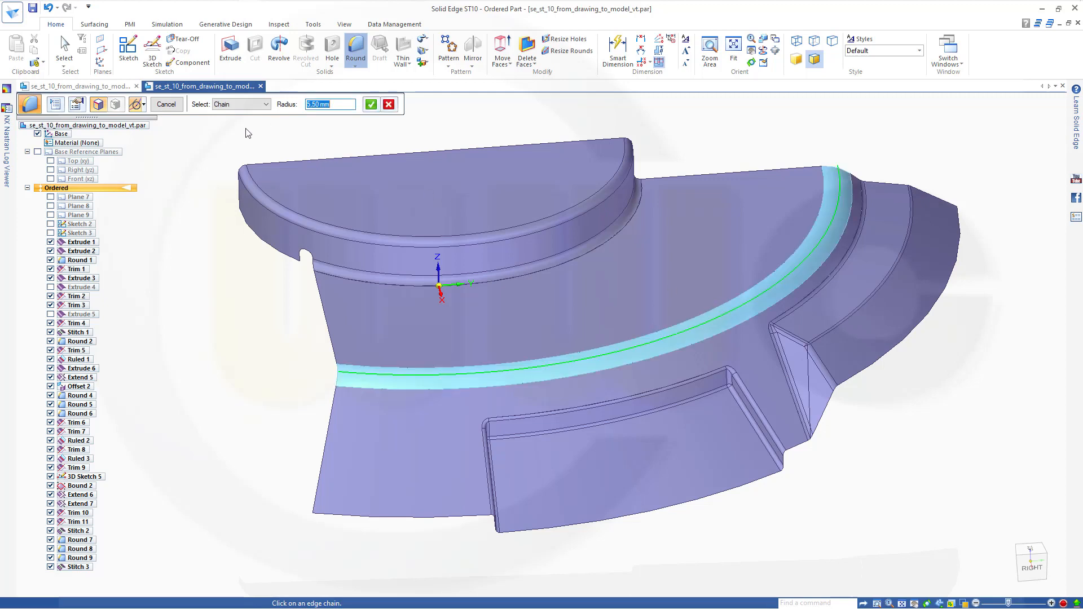
pyautogui.press('Return')
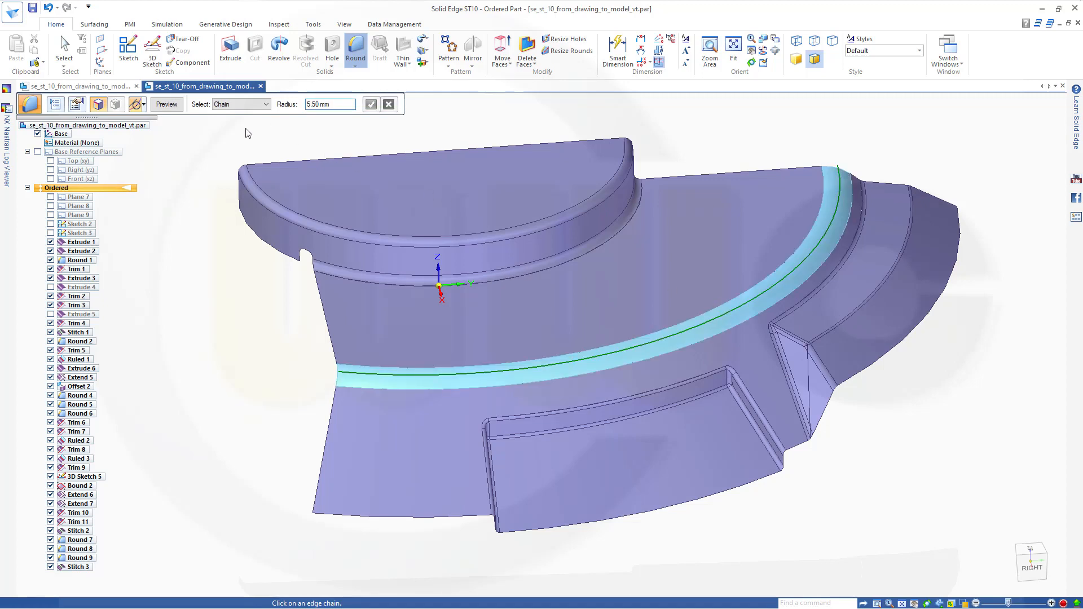
pyautogui.click(163, 105)
pyautogui.click(167, 107)
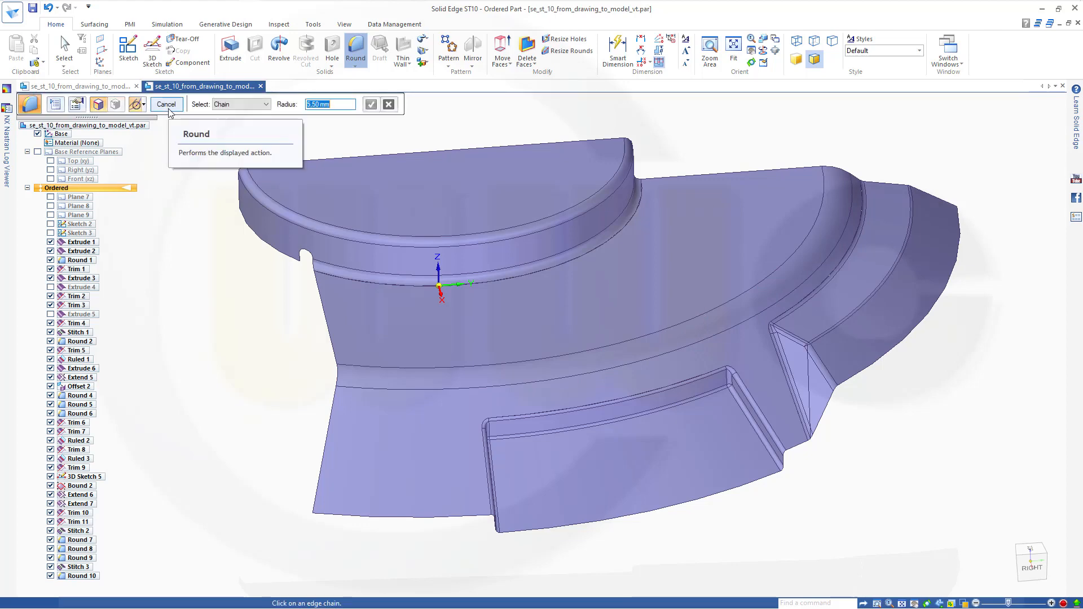
pyautogui.click(166, 105)
# Step: Examine the seam along the rounded edge between the main body and the recessed flange for gaps from several angles
pyautogui.moveTo(302, 307); pyautogui.dragTo(319, 361, button='middle')
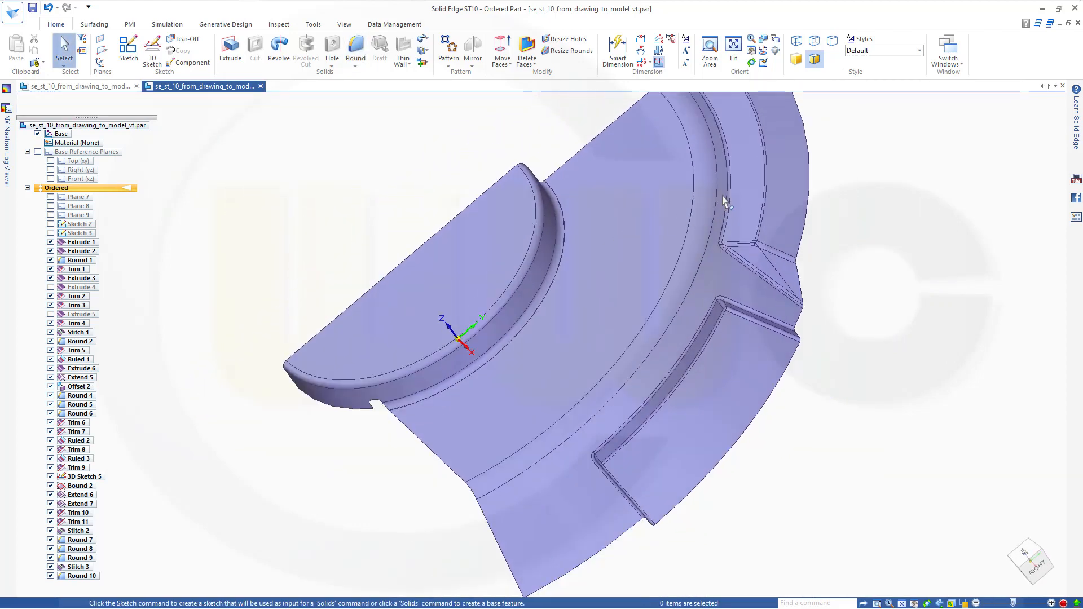
pyautogui.scroll(10, 723, 202)
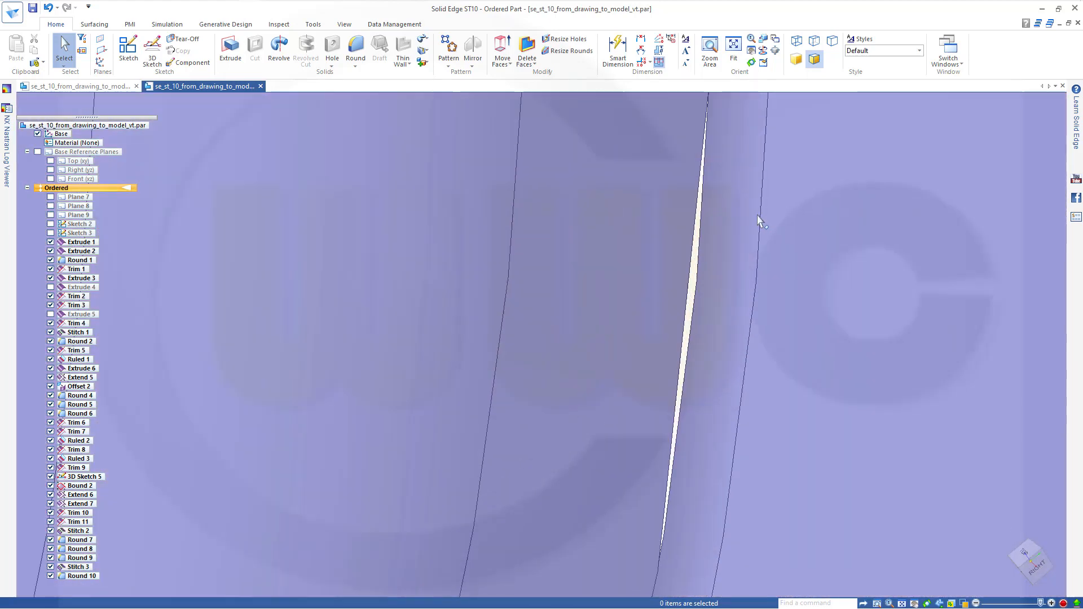
pyautogui.scroll(-5, 744, 254)
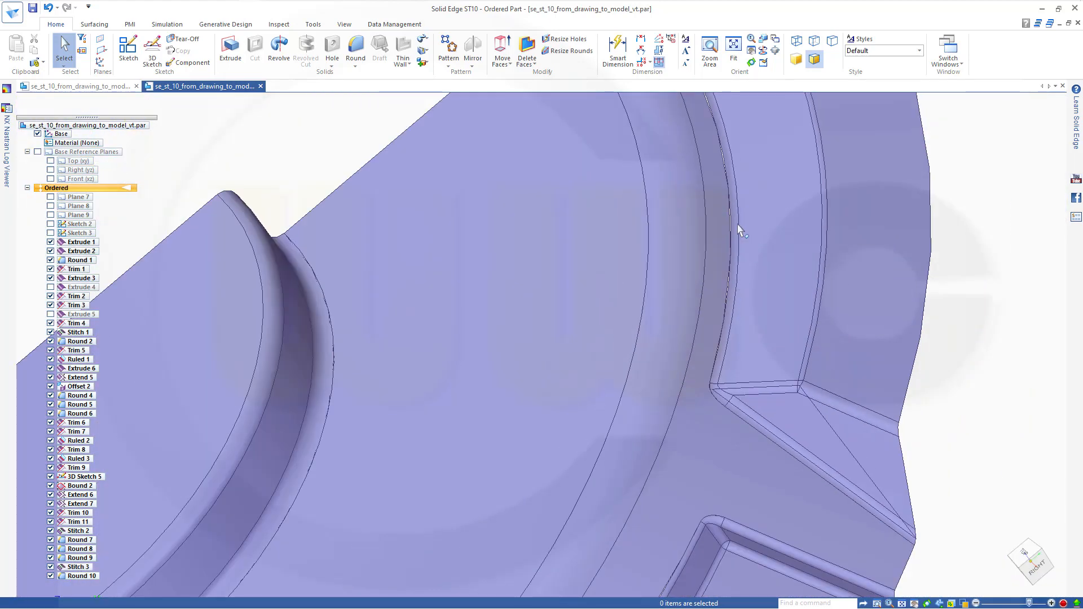
pyautogui.scroll(4, 731, 242)
pyautogui.scroll(-3, 732, 260)
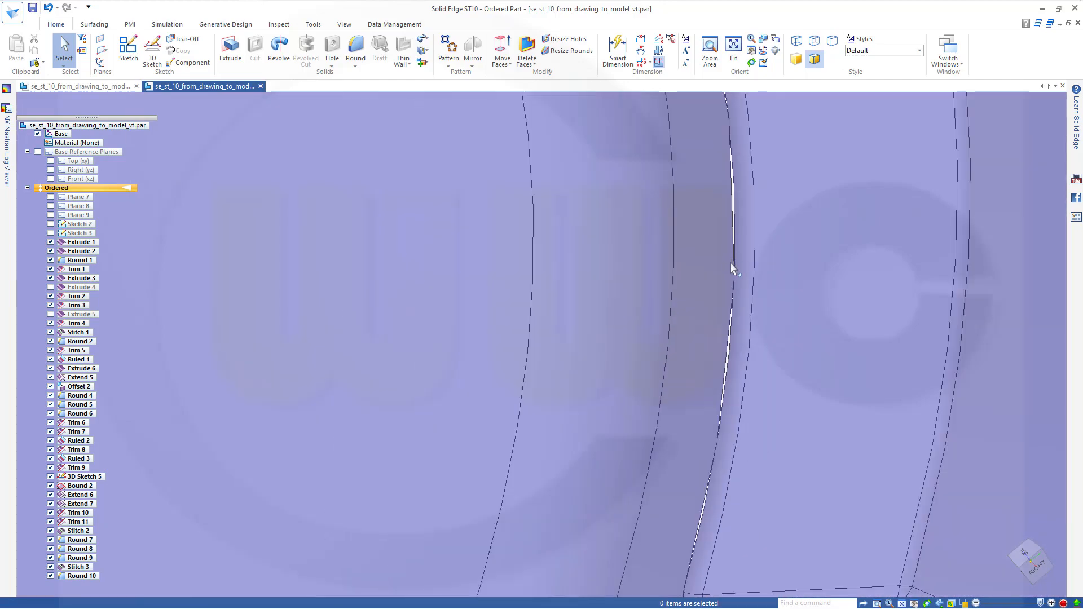
pyautogui.scroll(-5, 728, 302)
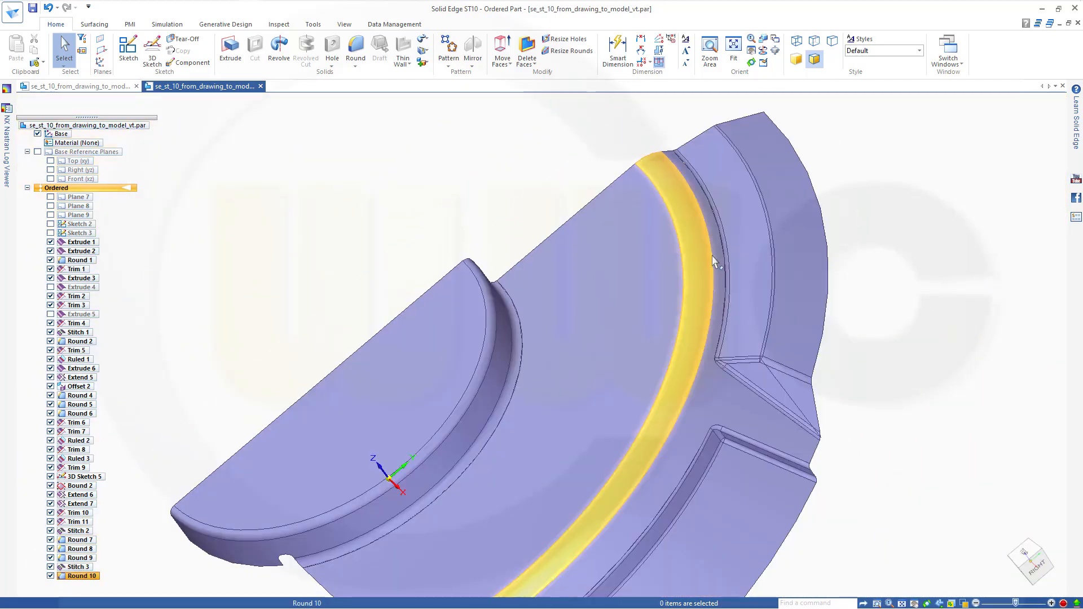
pyautogui.moveTo(696, 248)
pyautogui.mouseDown(button='middle')
pyautogui.moveTo(647, 242)
pyautogui.moveTo(520, 169)
pyautogui.moveTo(493, 124)
pyautogui.moveTo(589, 185)
pyautogui.moveTo(691, 223)
pyautogui.moveTo(735, 257)
pyautogui.mouseUp(button='middle')
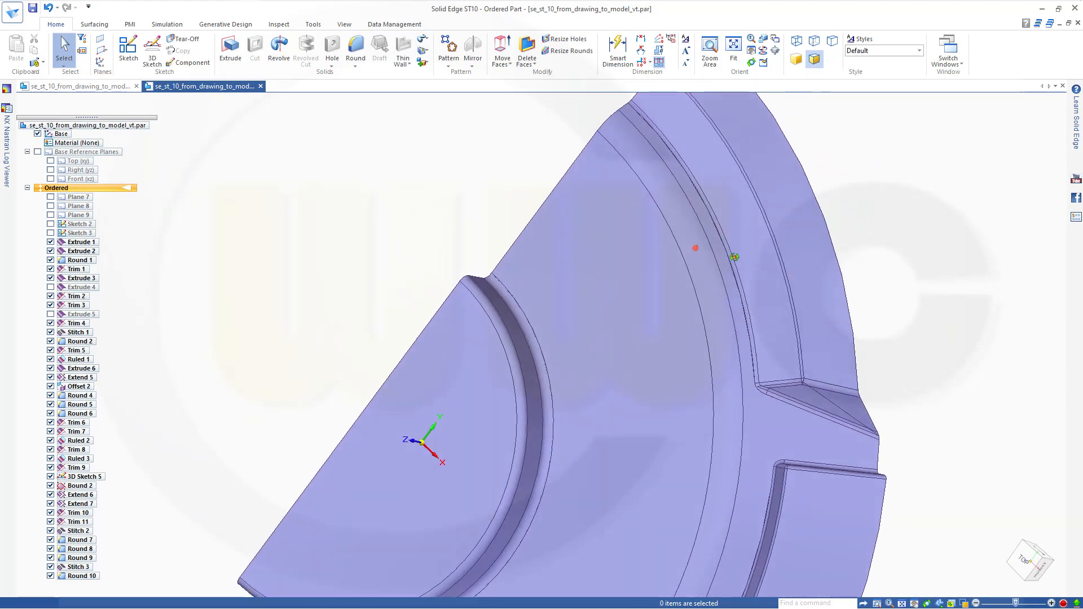
pyautogui.scroll(3, 550, 423)
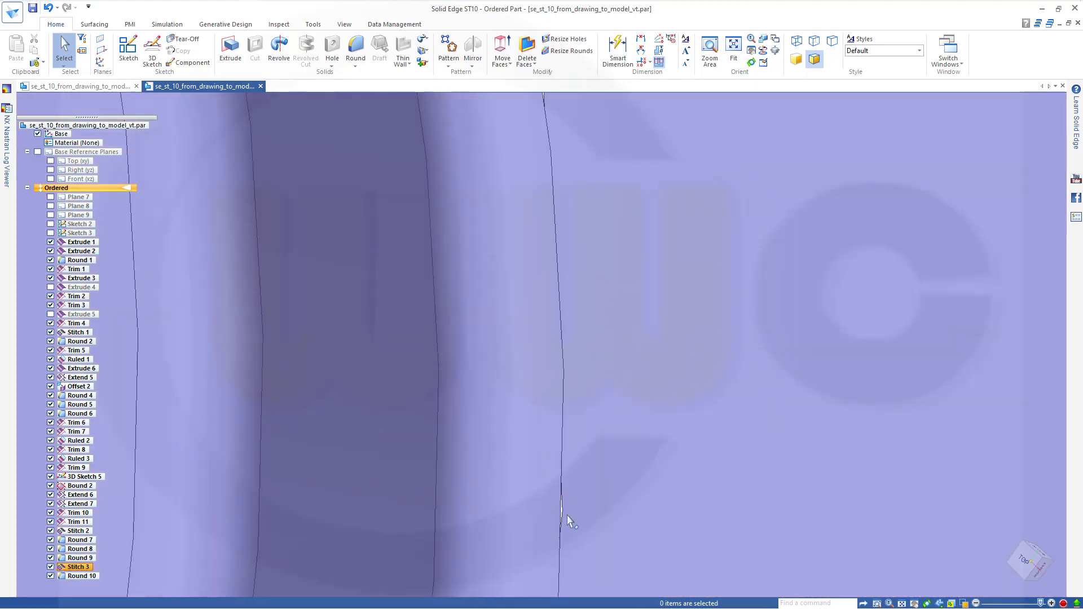
pyautogui.scroll(-5, 570, 446)
pyautogui.scroll(-5, 625, 468)
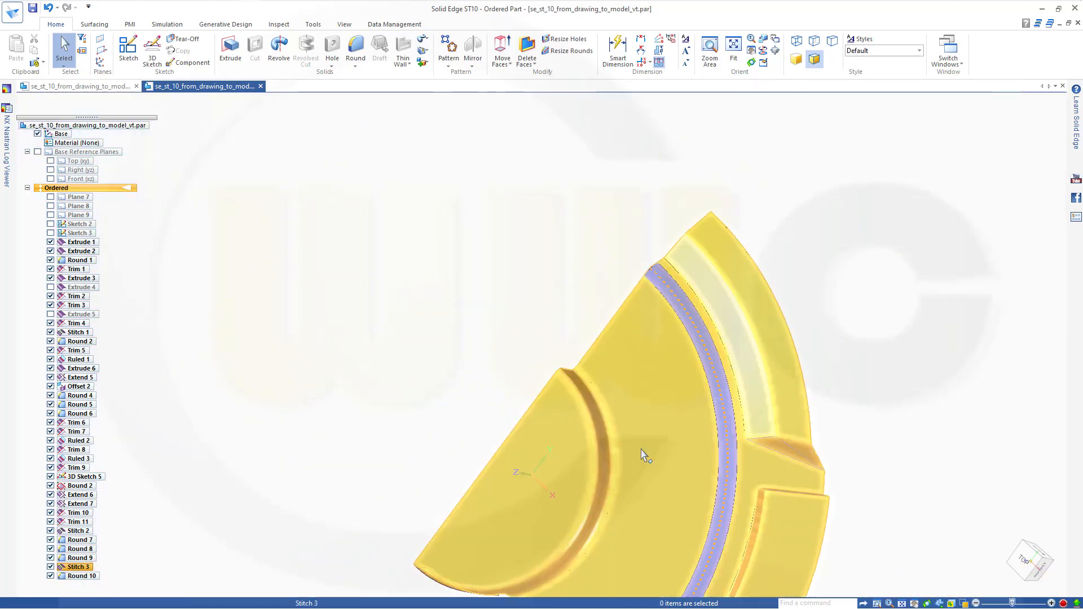
pyautogui.moveTo(645, 452); pyautogui.dragTo(622, 501, button='middle')
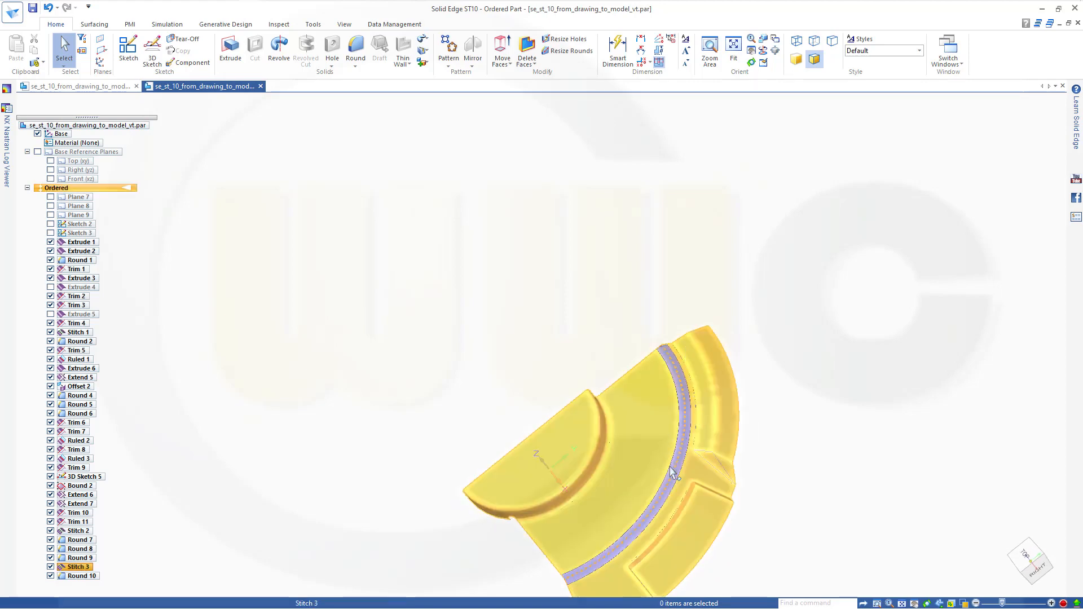
pyautogui.scroll(2, 655, 513)
pyautogui.scroll(3, 731, 395)
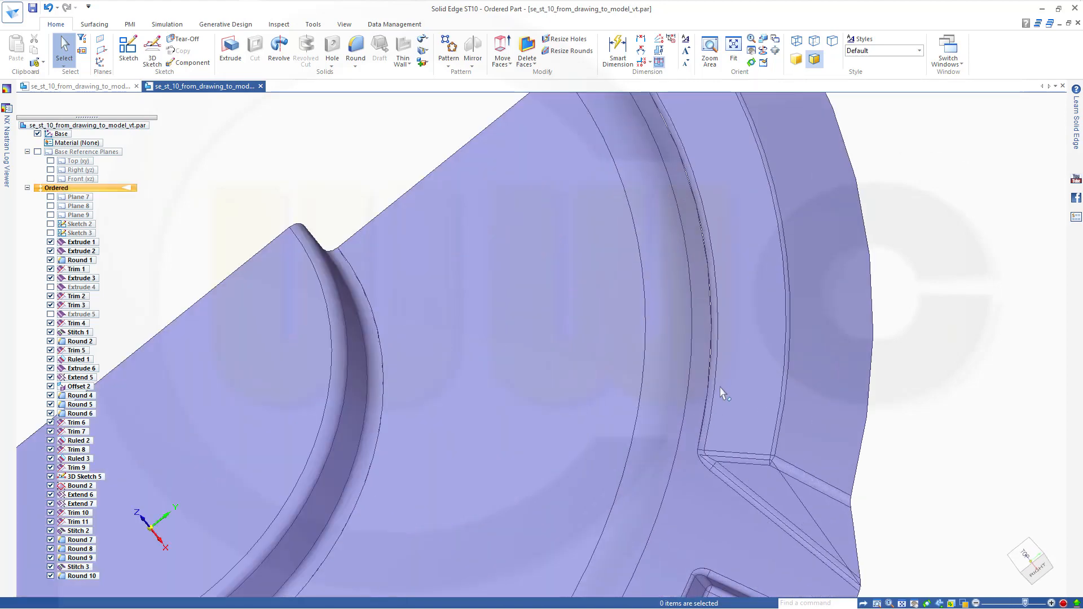
pyautogui.scroll(-5, 696, 382)
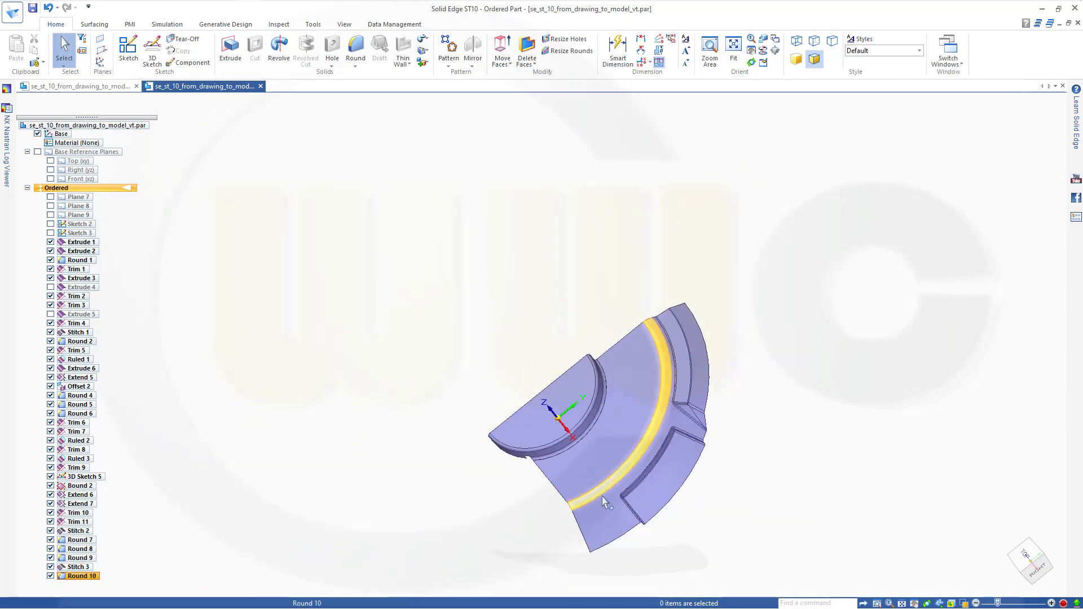
pyautogui.moveTo(581, 453); pyautogui.dragTo(654, 493, button='middle')
pyautogui.scroll(-1, 375, 284)
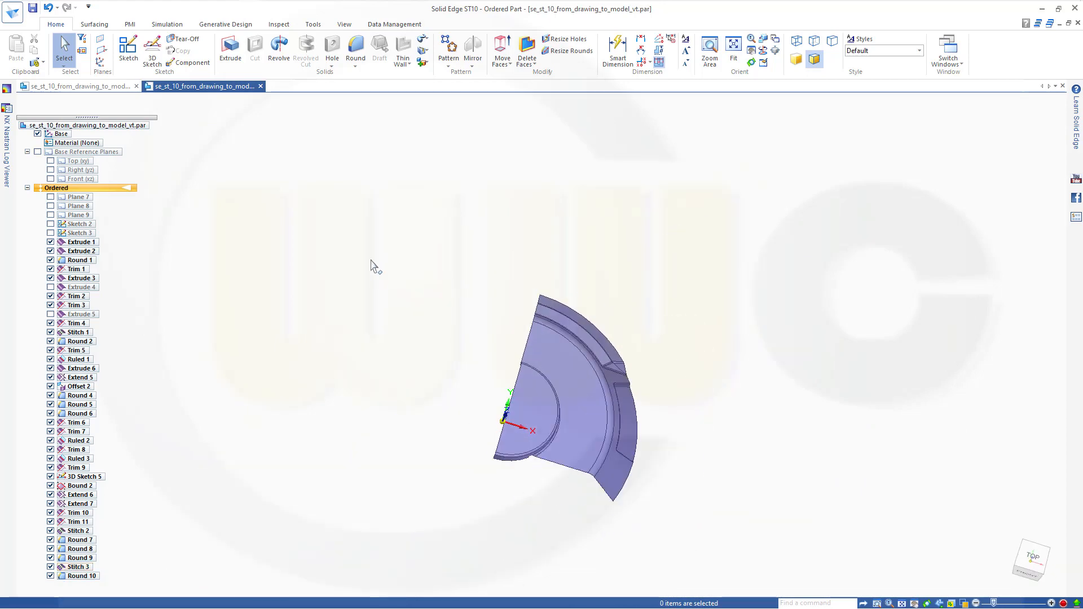
# Step: Mirror the complete surface body about the Right (yz) plane and hide that reference plane
pyautogui.click(473, 66)
pyautogui.click(500, 88)
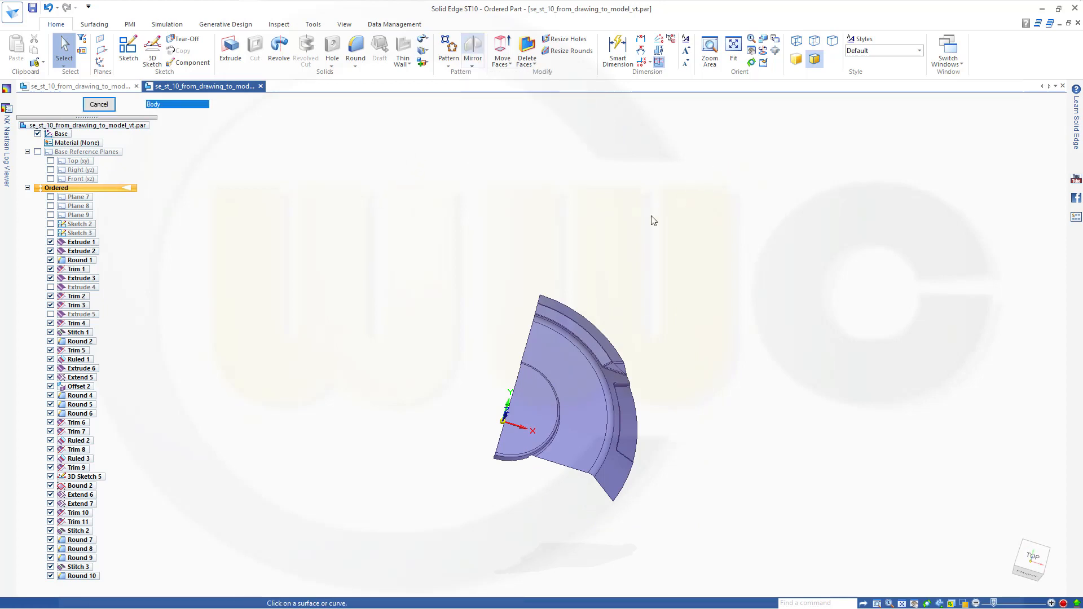
pyautogui.click(564, 383)
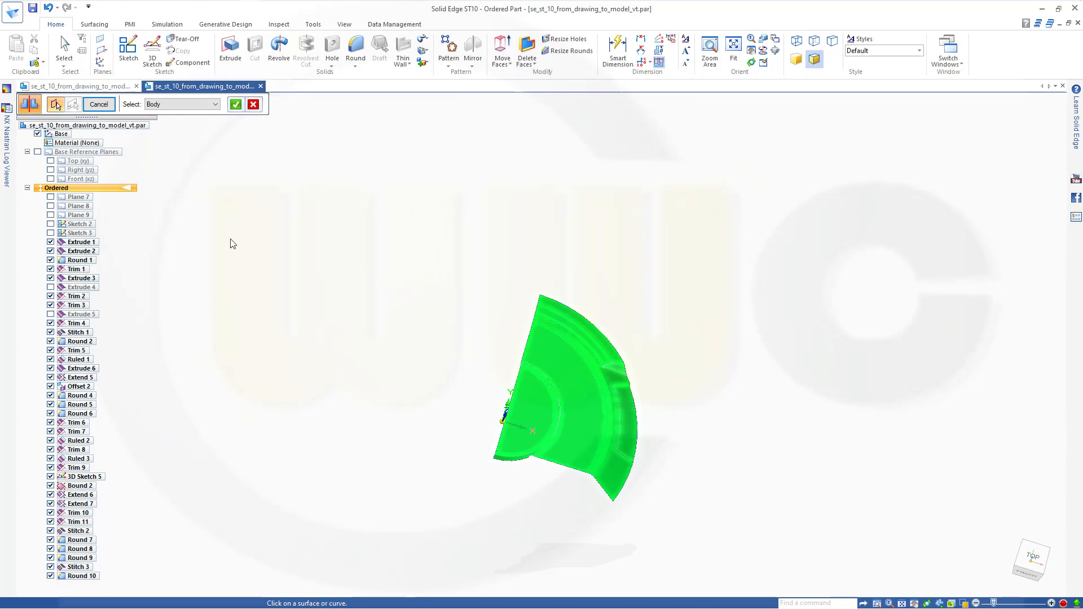
pyautogui.rightClick(178, 159)
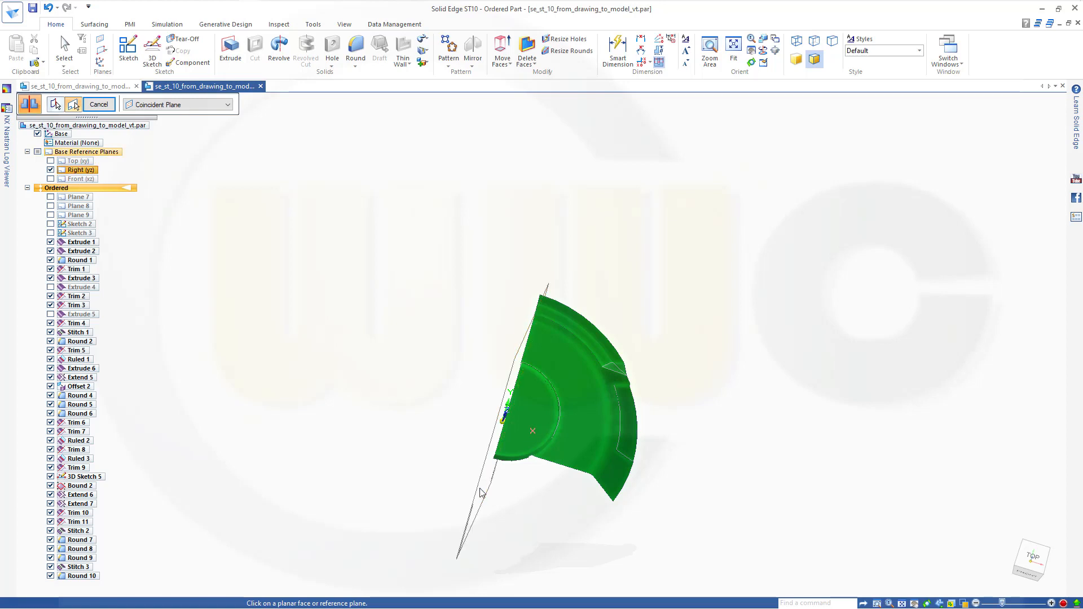
pyautogui.click(480, 490)
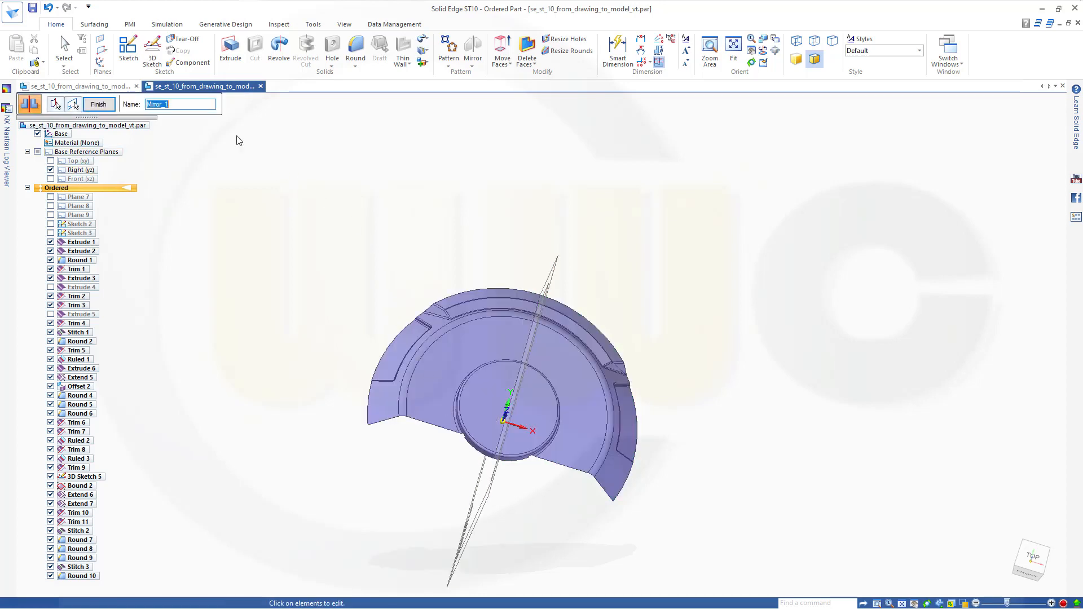
pyautogui.click(98, 104)
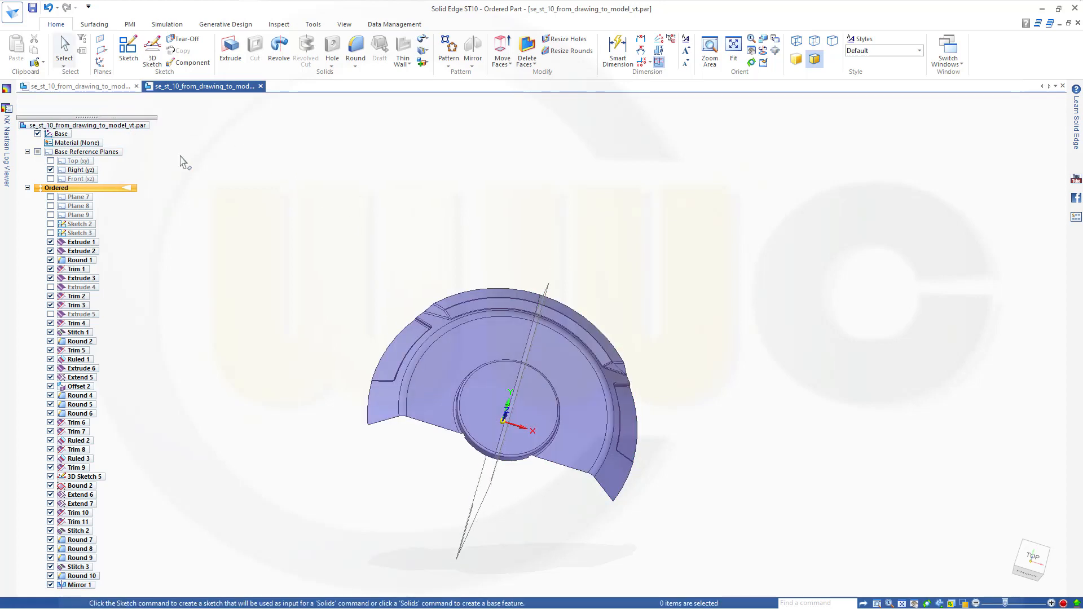
pyautogui.click(52, 171)
# Step: Stitch the original half and its mirrored copy into a single surface
pyautogui.moveTo(332, 336); pyautogui.dragTo(261, 361, button='middle')
pyautogui.scroll(-4, 540, 368)
pyautogui.scroll(8, 542, 373)
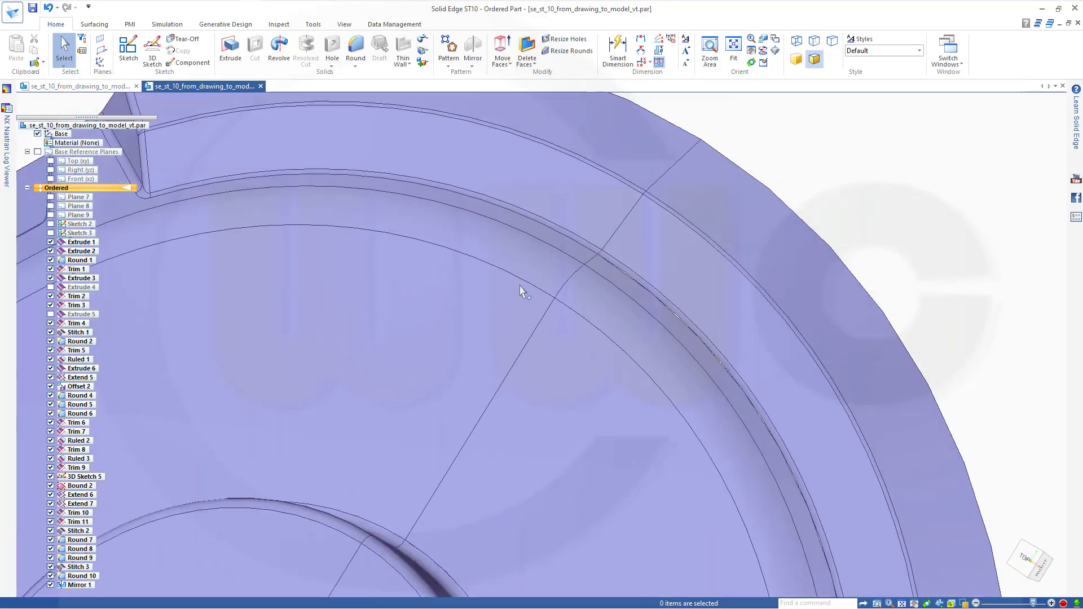
pyautogui.moveTo(491, 288); pyautogui.dragTo(534, 281, button='middle')
pyautogui.scroll(-6, 494, 217)
pyautogui.moveTo(357, 397); pyautogui.dragTo(395, 367, button='middle')
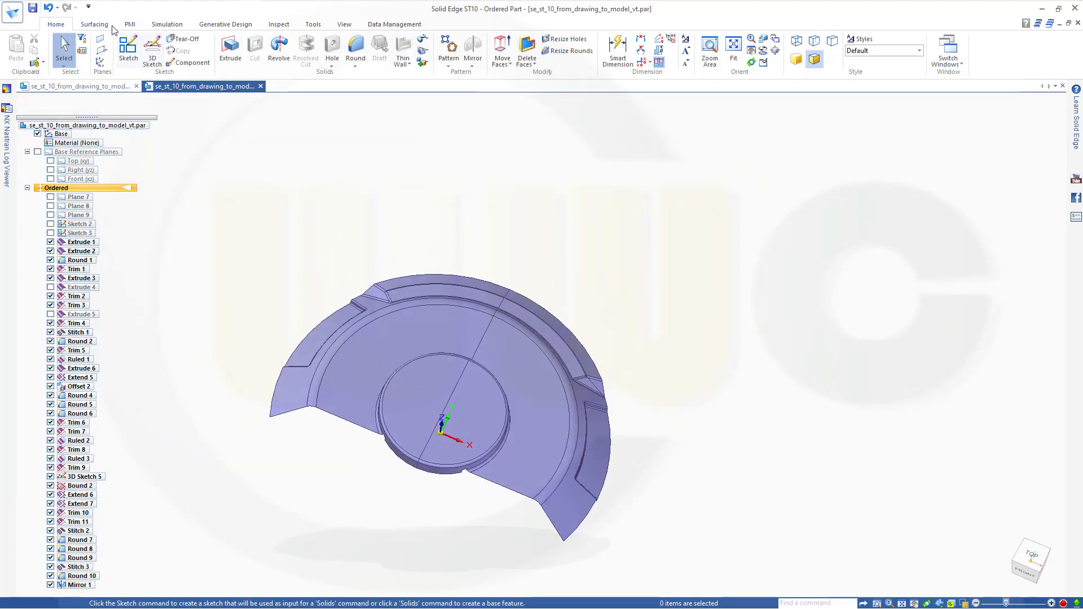
pyautogui.click(95, 24)
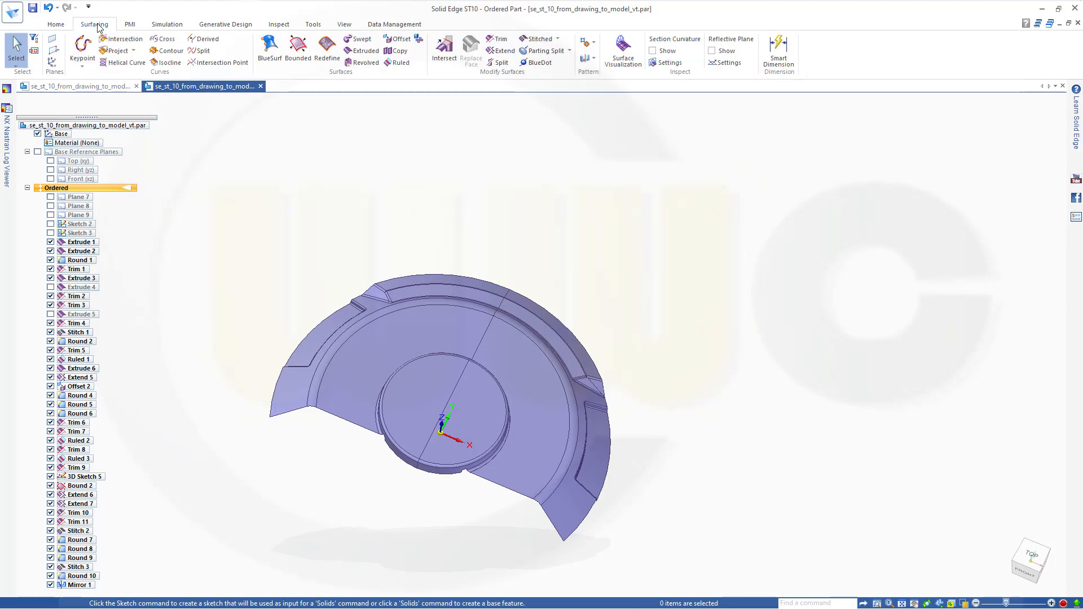
pyautogui.click(538, 38)
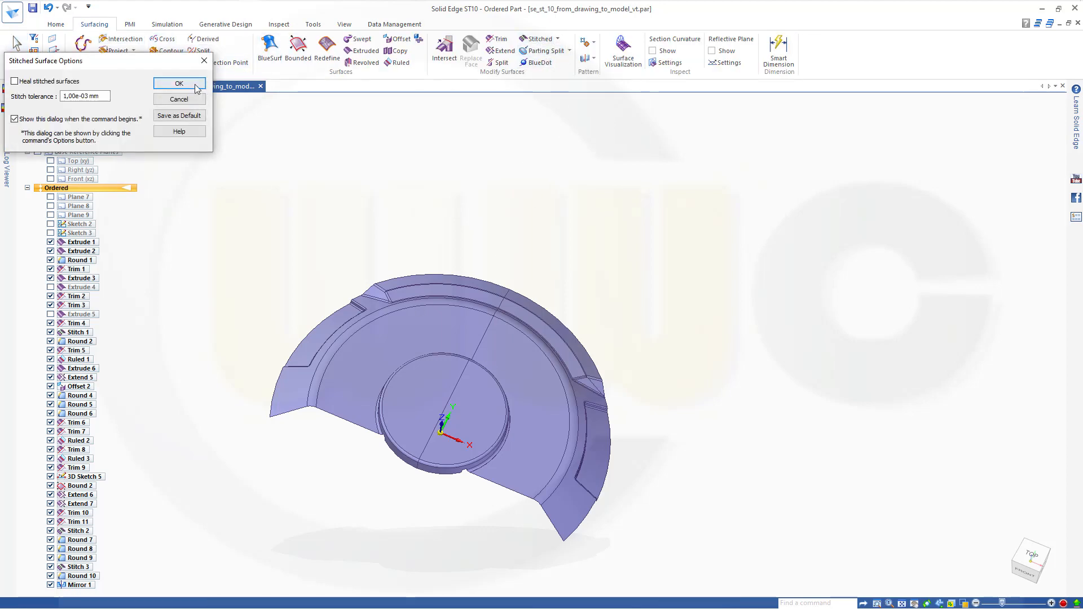
pyautogui.click(196, 87)
pyautogui.click(523, 354)
pyautogui.click(435, 327)
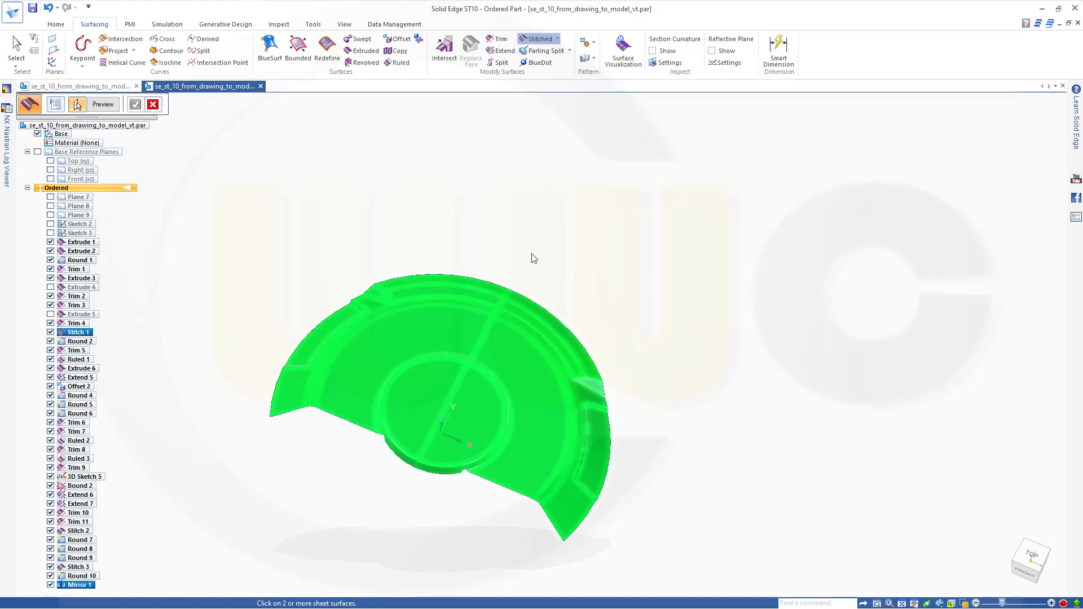
pyautogui.rightClick(586, 198)
pyautogui.click(98, 105)
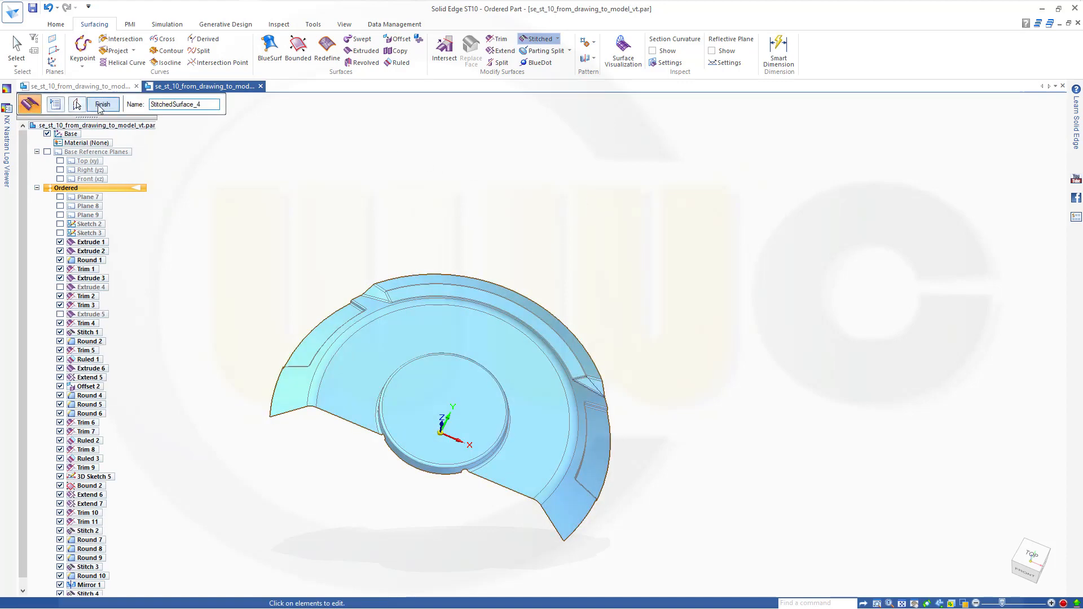
pyautogui.click(99, 105)
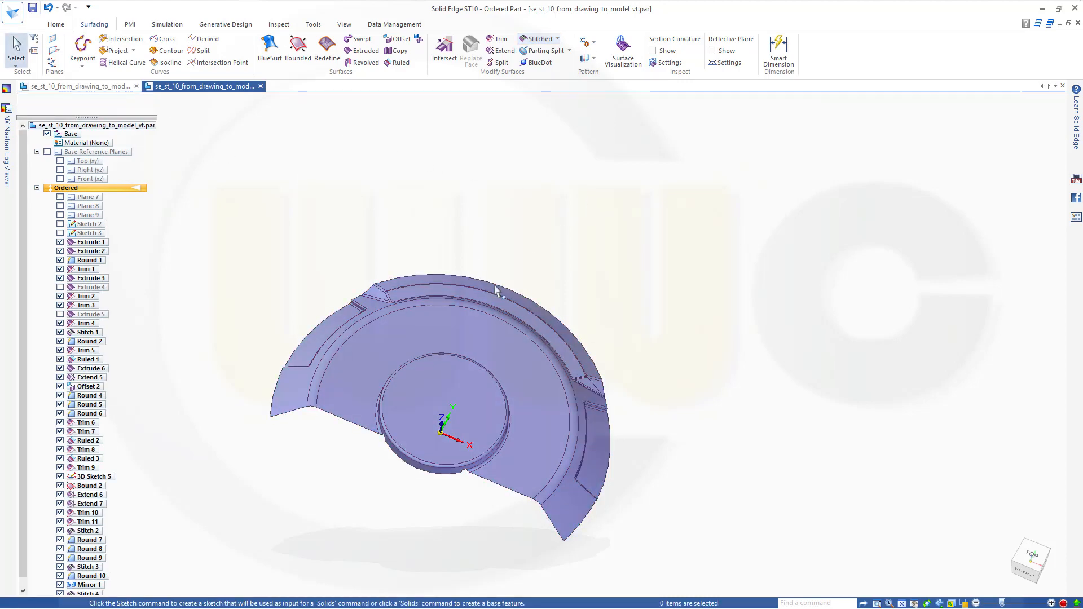
# Step: Examine the stitched full surface and its flange seams close up and from several angles
pyautogui.moveTo(516, 355); pyautogui.dragTo(451, 406, button='middle')
pyautogui.scroll(8, 491, 394)
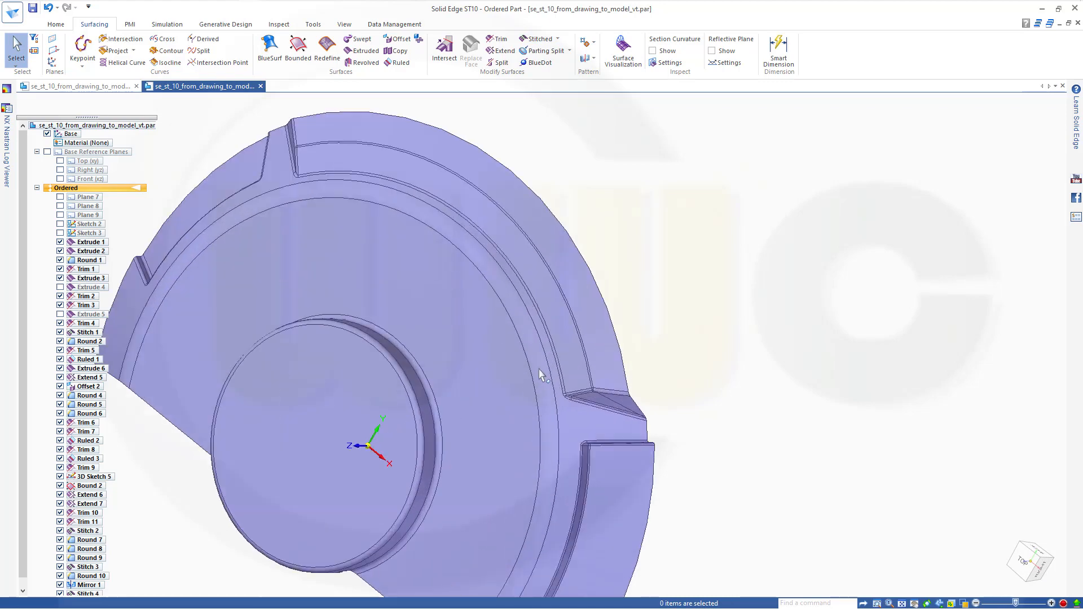
pyautogui.scroll(5, 557, 356)
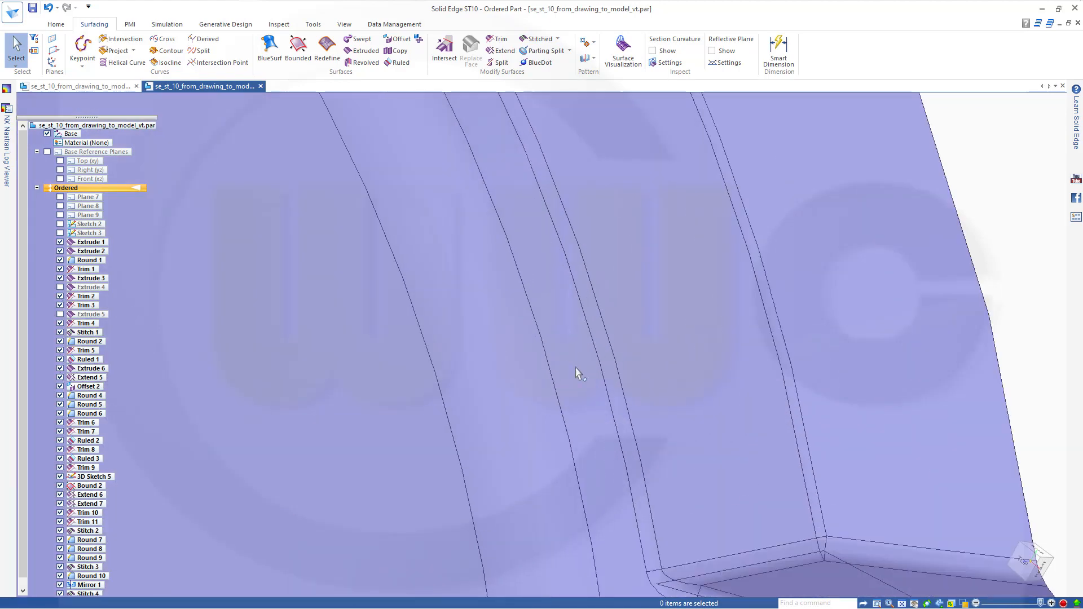
pyautogui.scroll(-8, 594, 386)
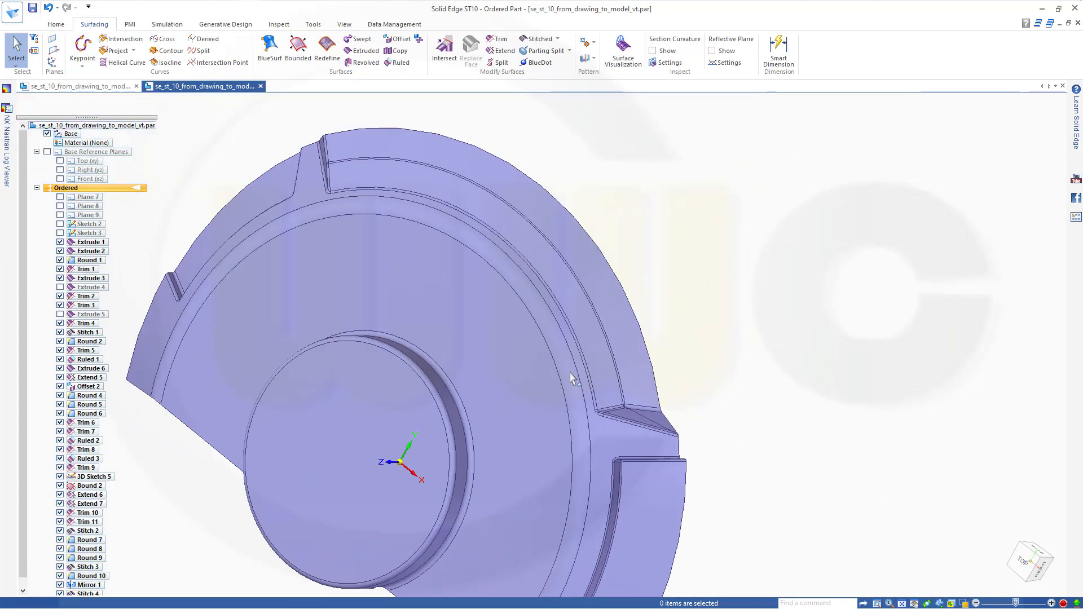
pyautogui.scroll(-2, 570, 378)
pyautogui.moveTo(544, 375); pyautogui.dragTo(332, 394, button='middle')
pyautogui.moveTo(258, 398)
pyautogui.mouseDown(button='middle')
pyautogui.moveTo(395, 415)
pyautogui.moveTo(425, 390)
pyautogui.moveTo(412, 349)
pyautogui.moveTo(440, 442)
pyautogui.moveTo(450, 421)
pyautogui.moveTo(415, 363)
pyautogui.moveTo(385, 381)
pyautogui.mouseUp(button='middle')
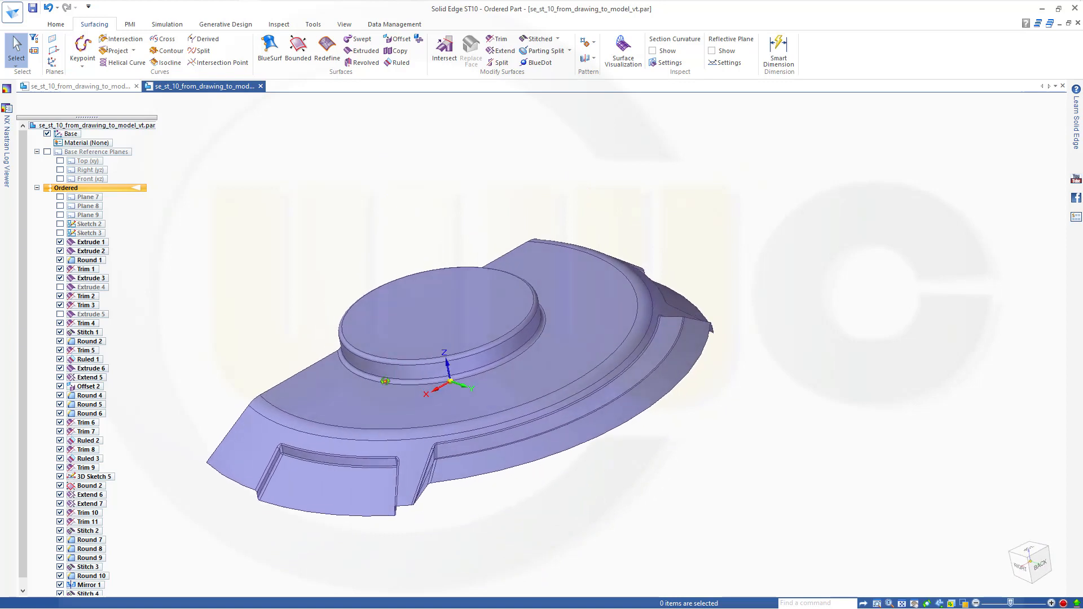